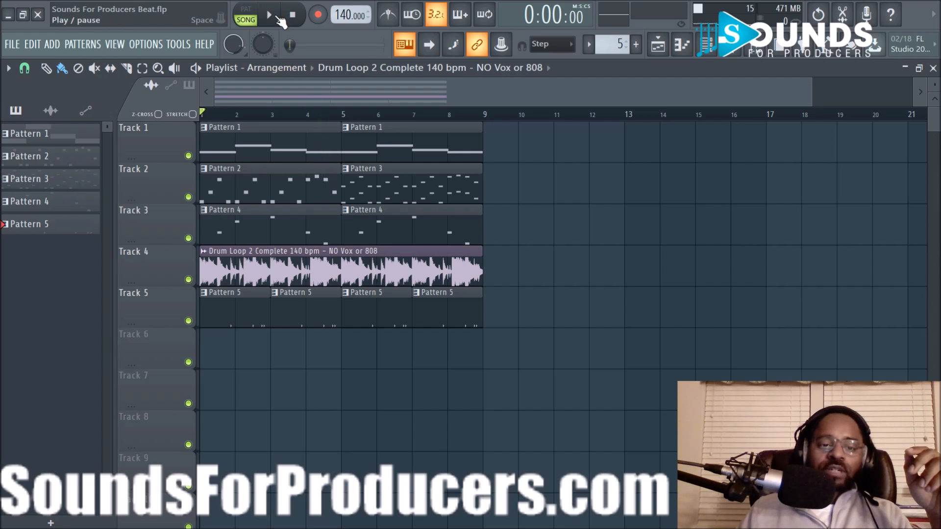
Solo Track 1 in the playlist and play the arrangement to hear Pattern 1 on its own.
{"action": "left_click", "coordinate": [270, 15]}
{"action": "left_click", "coordinate": [188, 156], "text": "ctrl"}
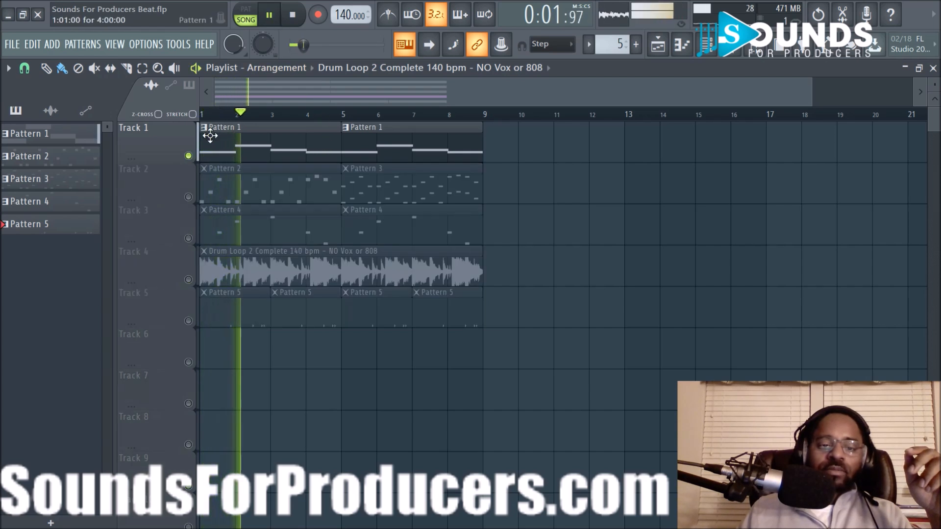
{"action": "key", "text": "space"}
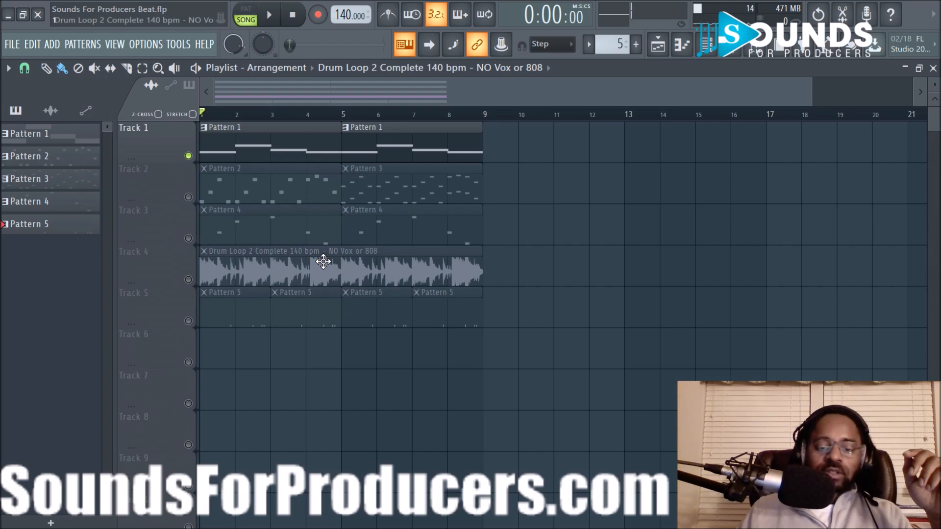
Show the sample browser and display Pattern 1's channels in the channel rack.
{"action": "key", "text": "alt+F8"}
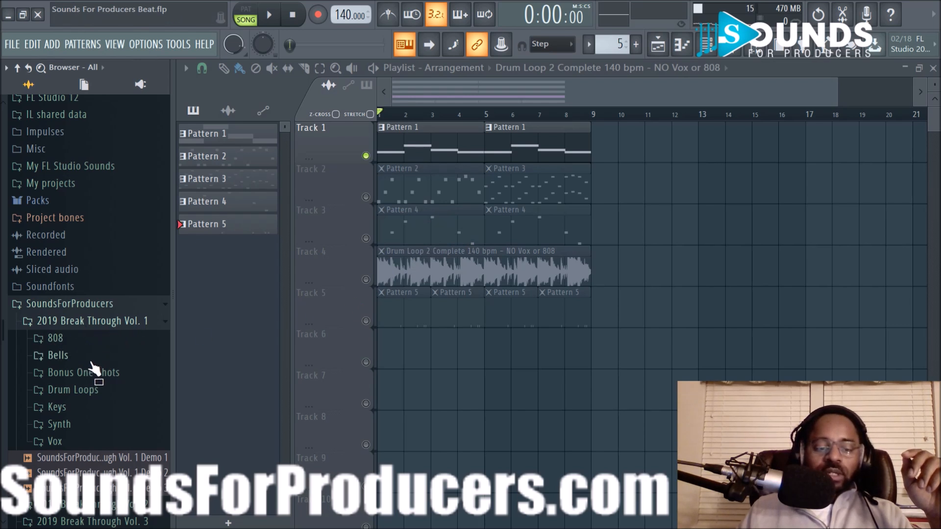
{"action": "left_click", "coordinate": [434, 128]}
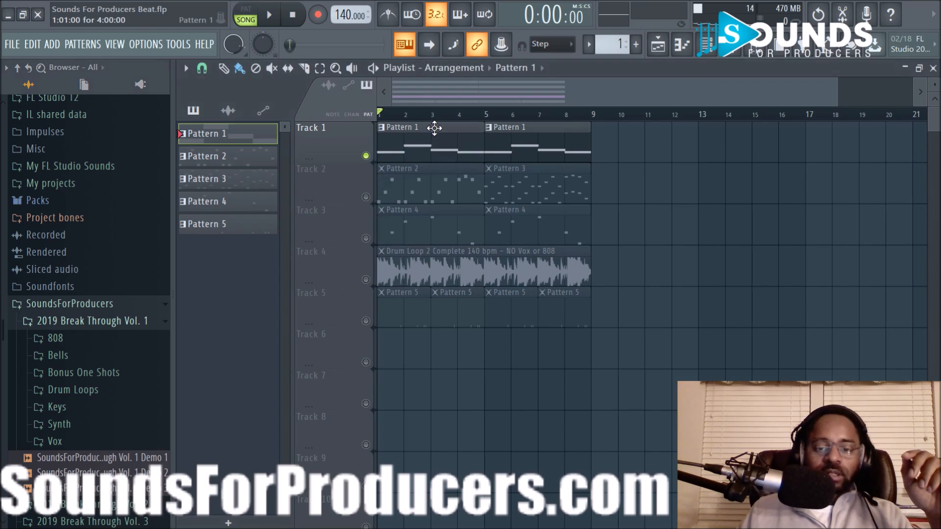
{"action": "left_click", "coordinate": [708, 48]}
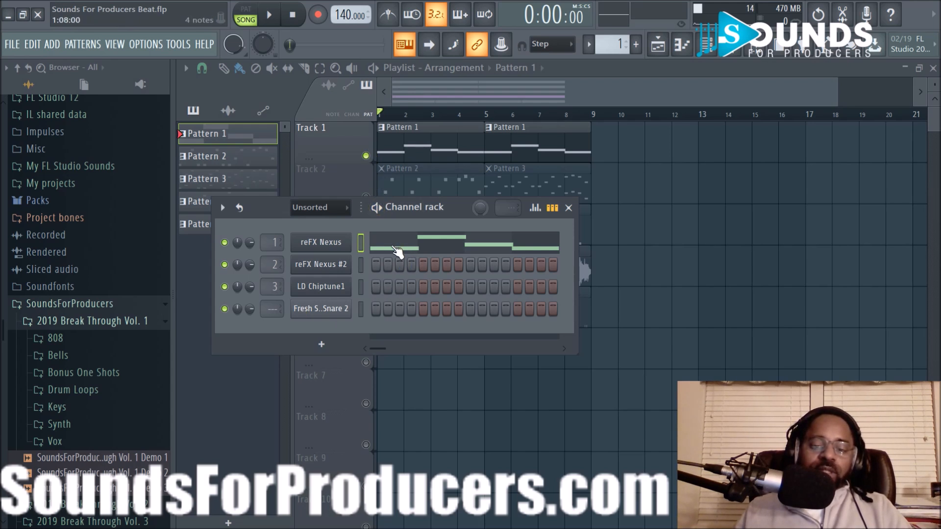
Audition Synth Loops 1 to 5 in the Synth folder of the 2019 Break Through Vol. 1 pack, then collapse the folder.
{"action": "left_click", "coordinate": [78, 425]}
{"action": "left_click", "coordinate": [102, 366]}
{"action": "left_click", "coordinate": [103, 380]}
{"action": "left_click", "coordinate": [103, 396]}
{"action": "left_click", "coordinate": [102, 412]}
{"action": "left_click", "coordinate": [103, 427]}
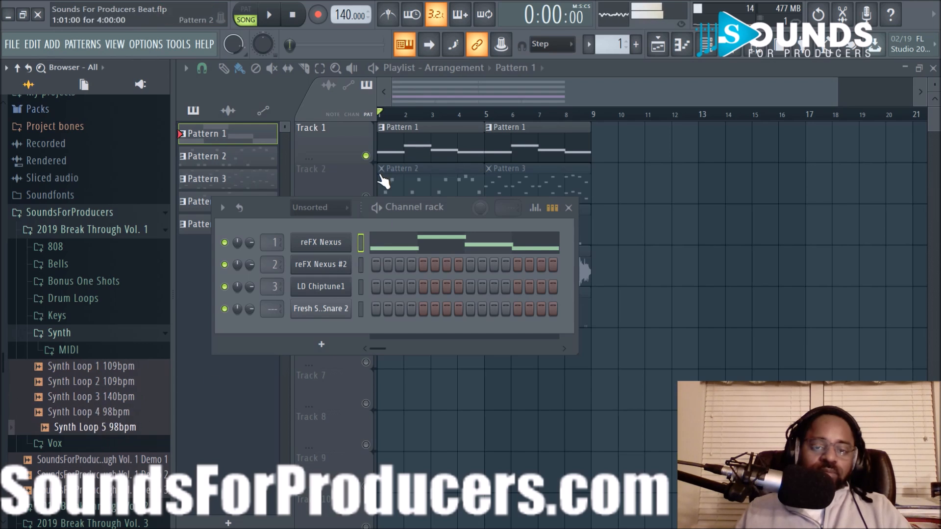
{"action": "left_click", "coordinate": [101, 349]}
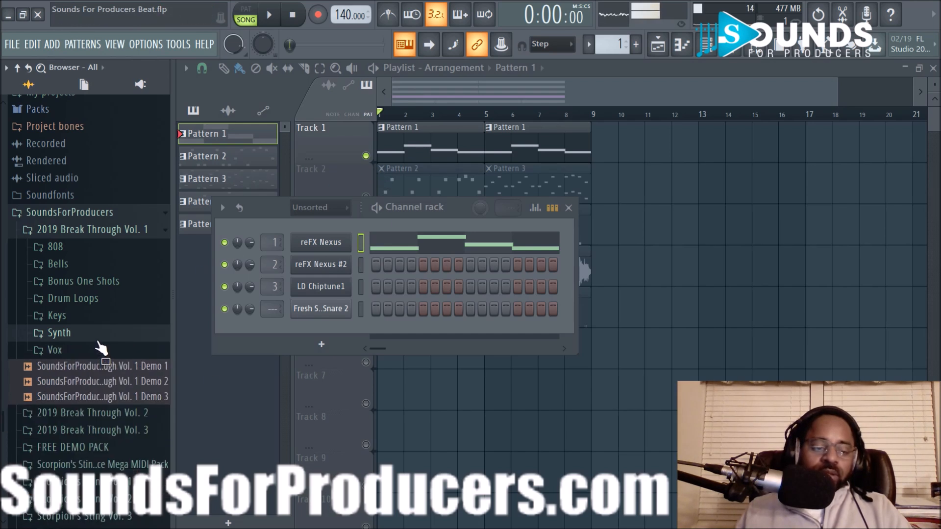
Check the contents of the Keys folder in the 2019 Break Through Vol. 1 pack and collapse it again.
{"action": "left_click", "coordinate": [85, 319]}
{"action": "left_click", "coordinate": [90, 365]}
{"action": "left_click", "coordinate": [86, 319]}
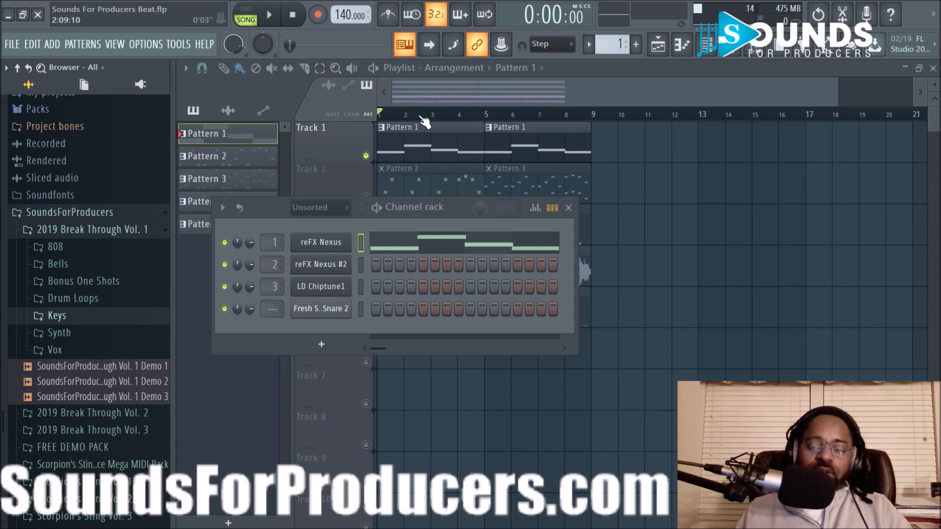
Play the soloed Track 1 from the start twice, stopping playback after each pass.
{"action": "left_click", "coordinate": [271, 16]}
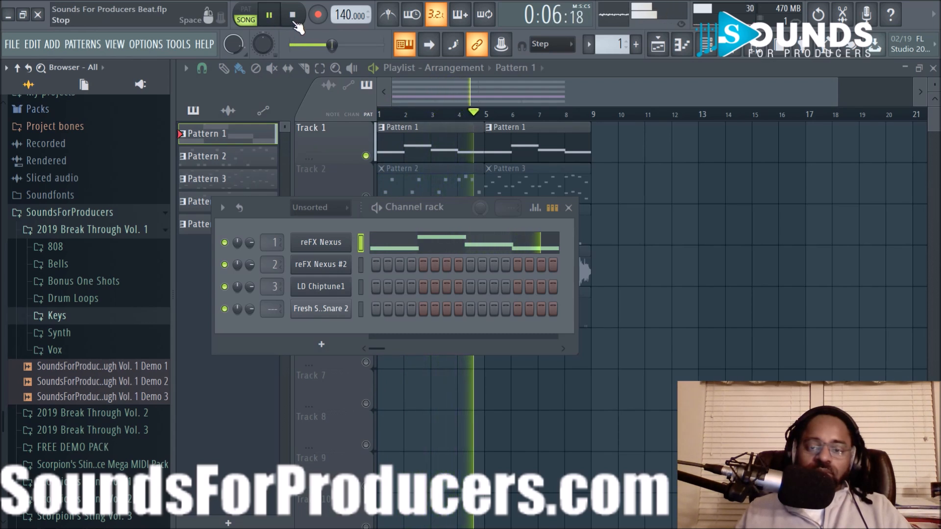
{"action": "left_click", "coordinate": [293, 21]}
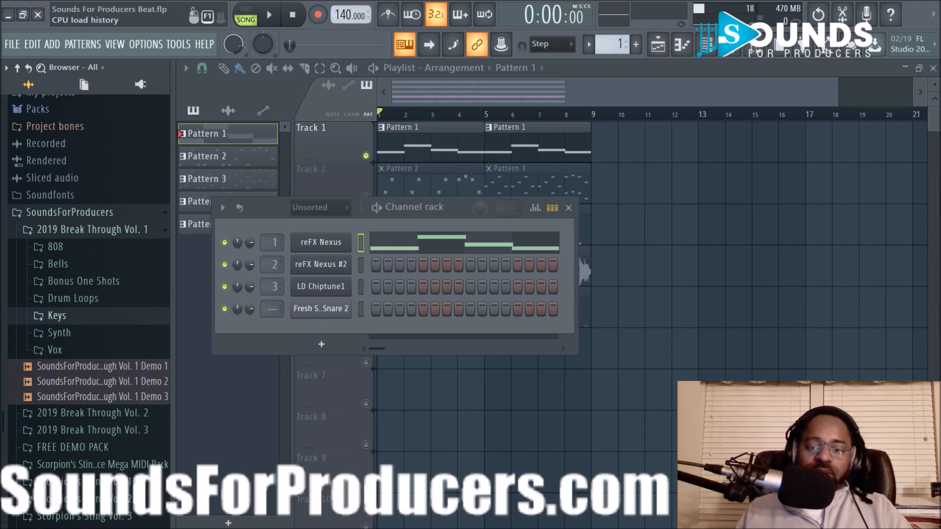
{"action": "left_click", "coordinate": [271, 17]}
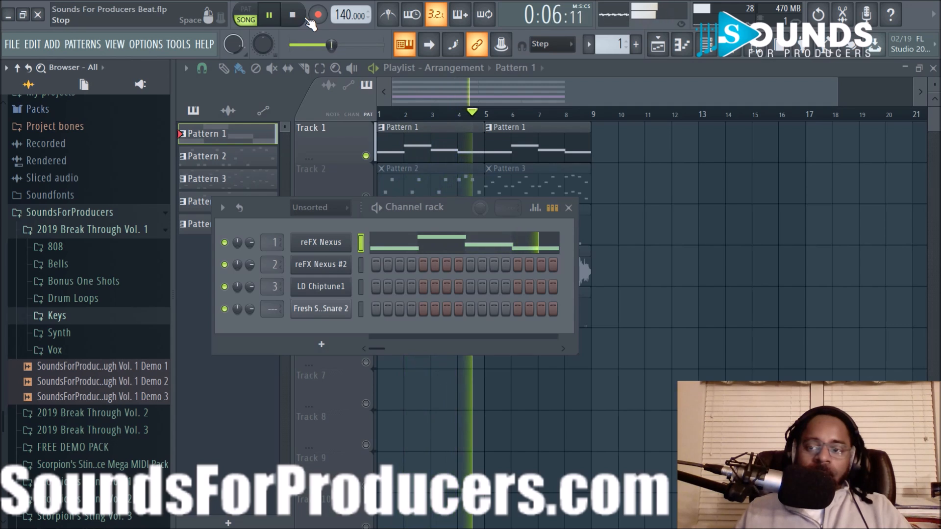
{"action": "left_click", "coordinate": [304, 17]}
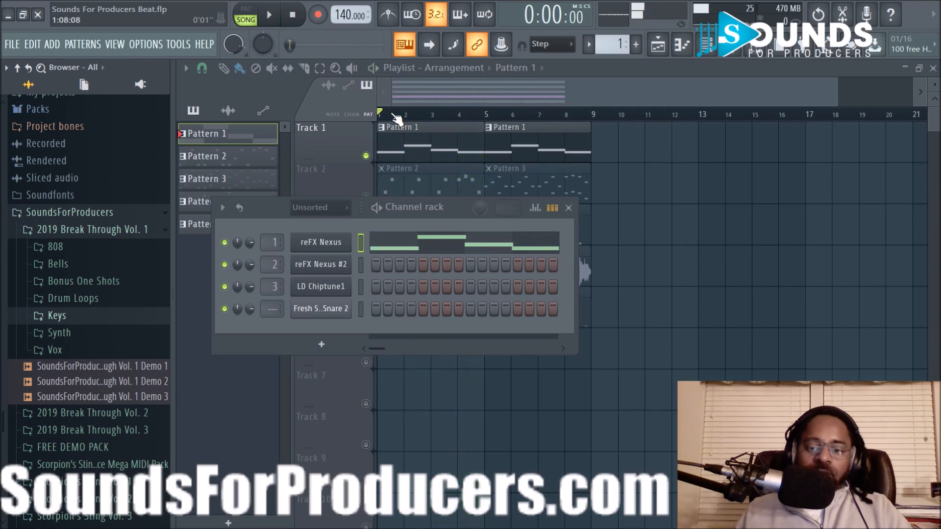
Unmute Track 2 in the playlist and play it together with Track 1, then stop playback.
{"action": "scroll", "coordinate": [357, 146], "scroll_direction": "down", "scroll_amount": 1}
{"action": "left_click", "coordinate": [370, 158]}
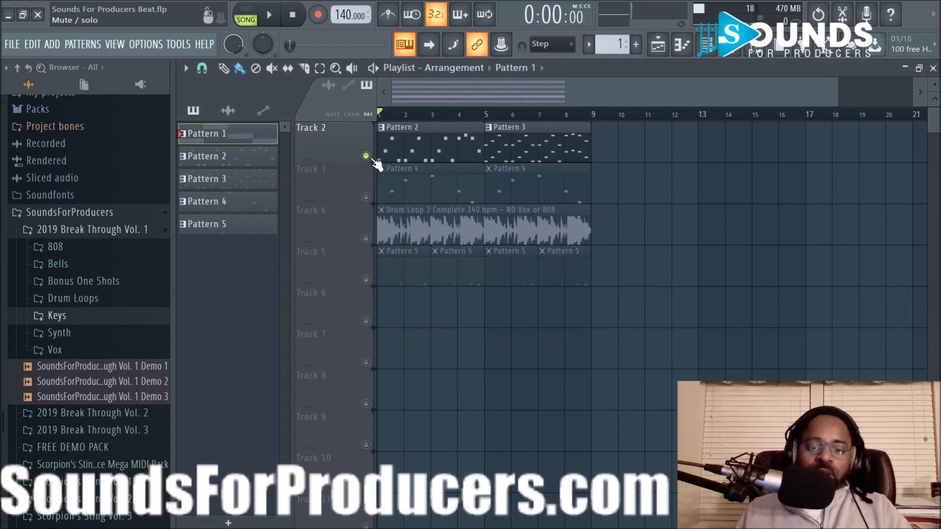
{"action": "scroll", "coordinate": [372, 159], "scroll_direction": "up", "scroll_amount": 1}
{"action": "left_click", "coordinate": [268, 15]}
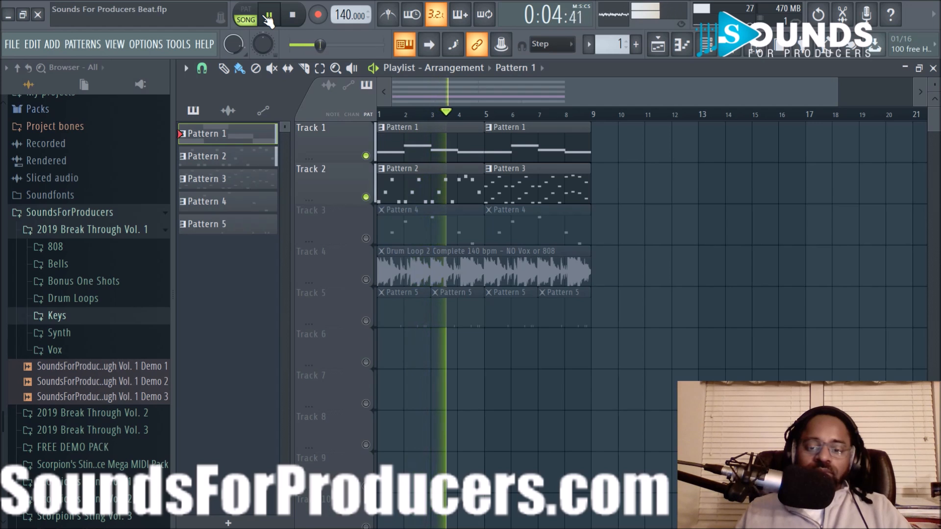
{"action": "left_click", "coordinate": [293, 16]}
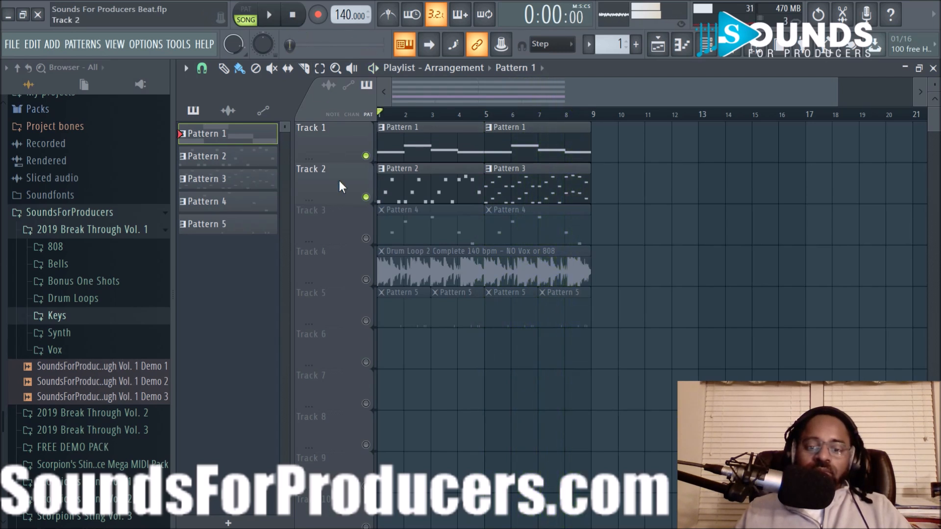
Unmute Track 3 and play the arrangement while checking the Lead track in the mixer and LD Chiptune1 in the channel rack.
{"action": "left_click", "coordinate": [365, 238]}
{"action": "left_click", "coordinate": [270, 16]}
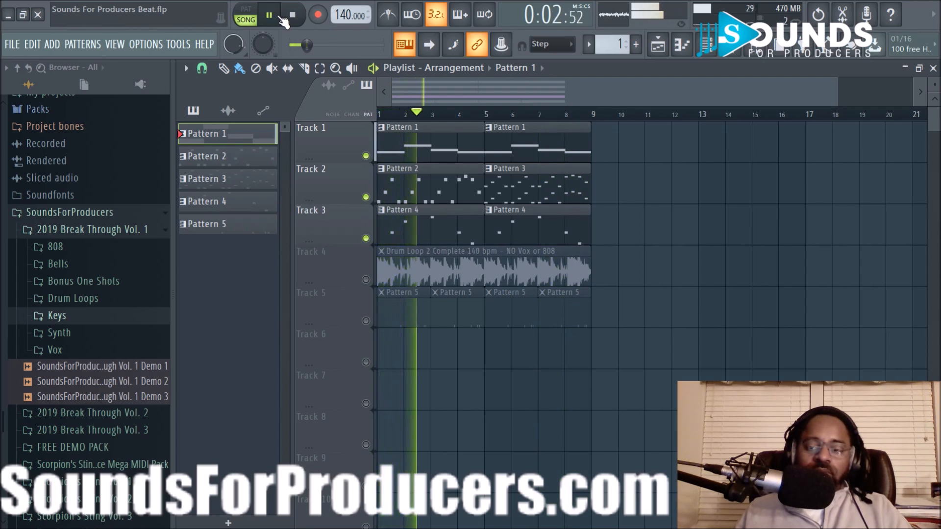
{"action": "left_click", "coordinate": [732, 49]}
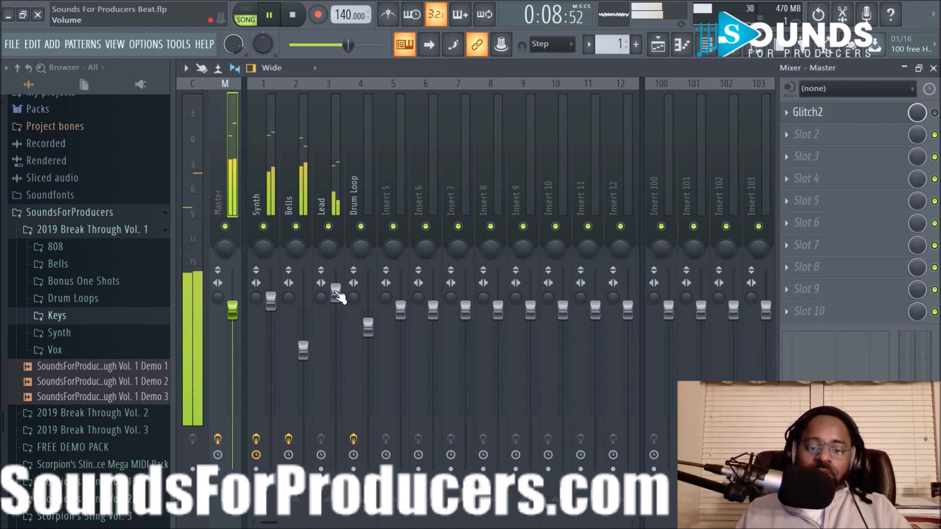
{"action": "left_click", "coordinate": [705, 45]}
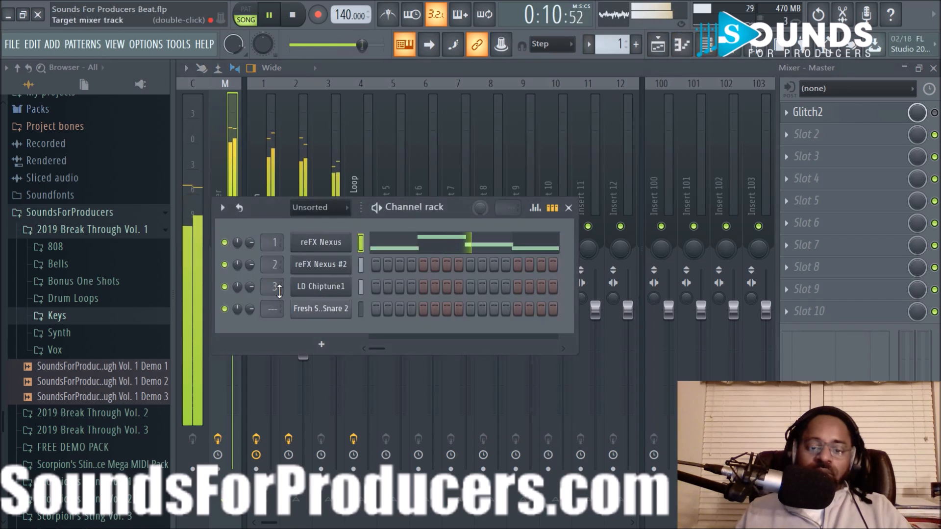
{"action": "scroll", "coordinate": [249, 289], "scroll_direction": "down", "scroll_amount": 2}
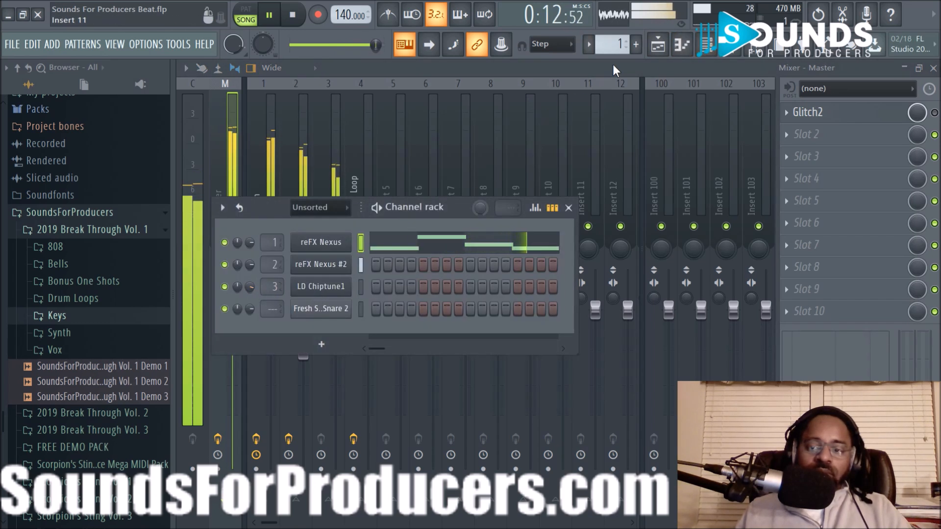
{"action": "left_click", "coordinate": [657, 44]}
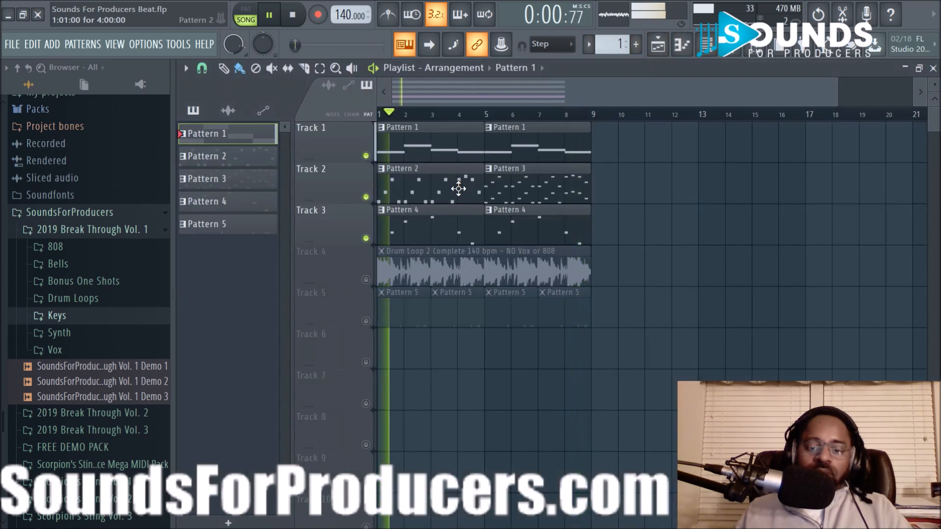
{"action": "left_click", "coordinate": [296, 17]}
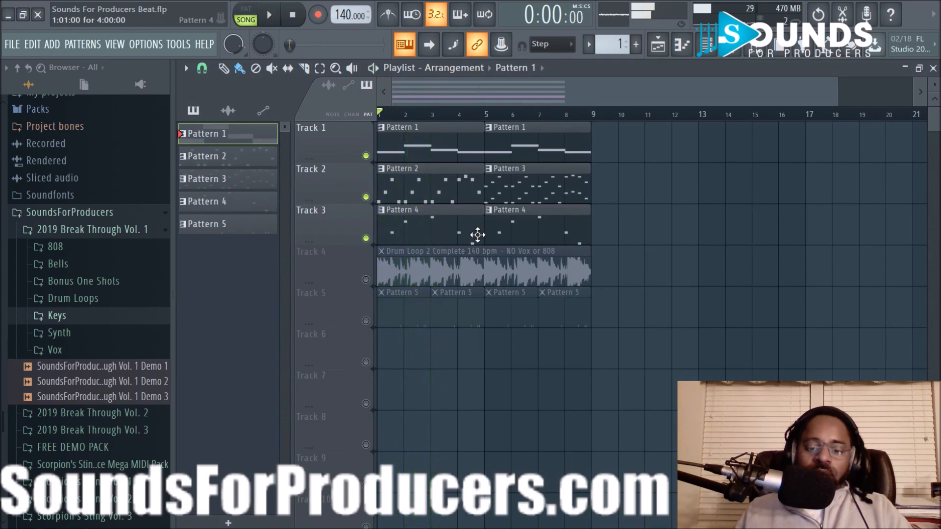
Unmute Track 5 and play the Pattern 5 clips along with Tracks 1 to 3, then stop playback.
{"action": "left_click", "coordinate": [366, 322]}
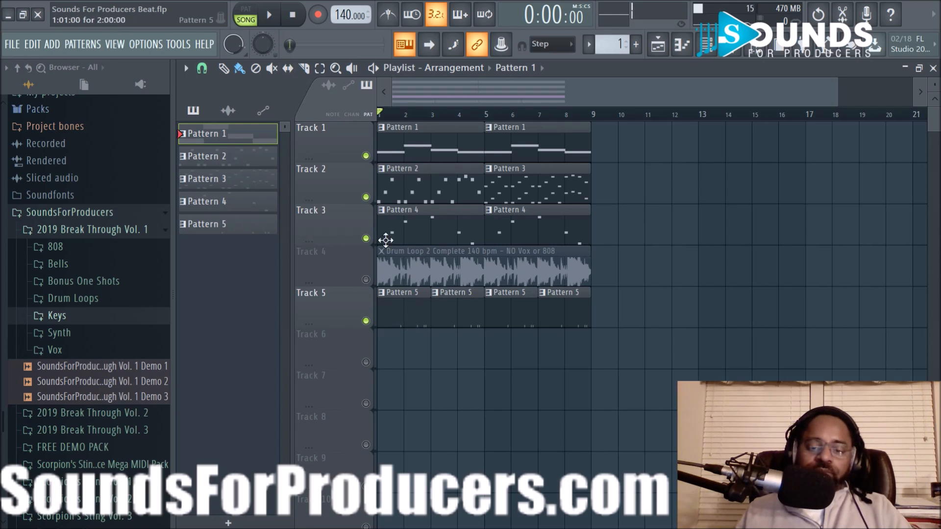
{"action": "left_click", "coordinate": [282, 23]}
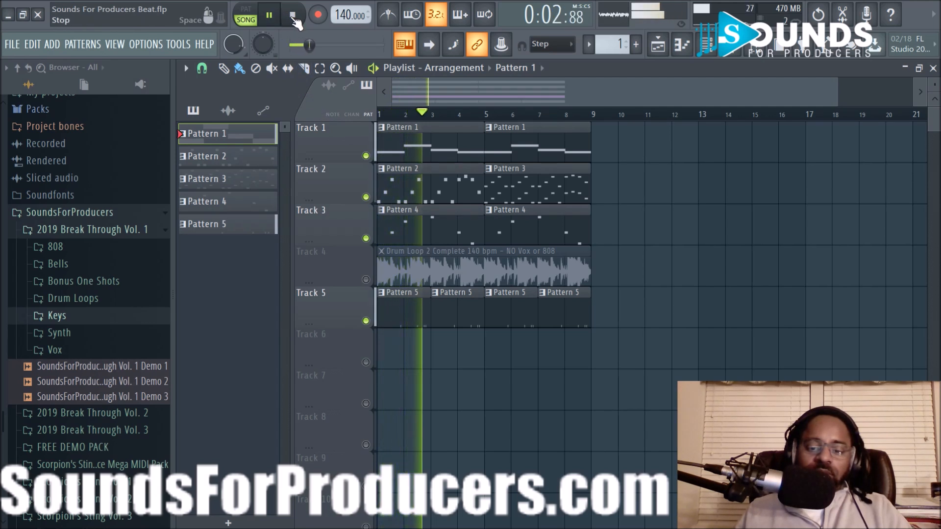
{"action": "left_click", "coordinate": [293, 20]}
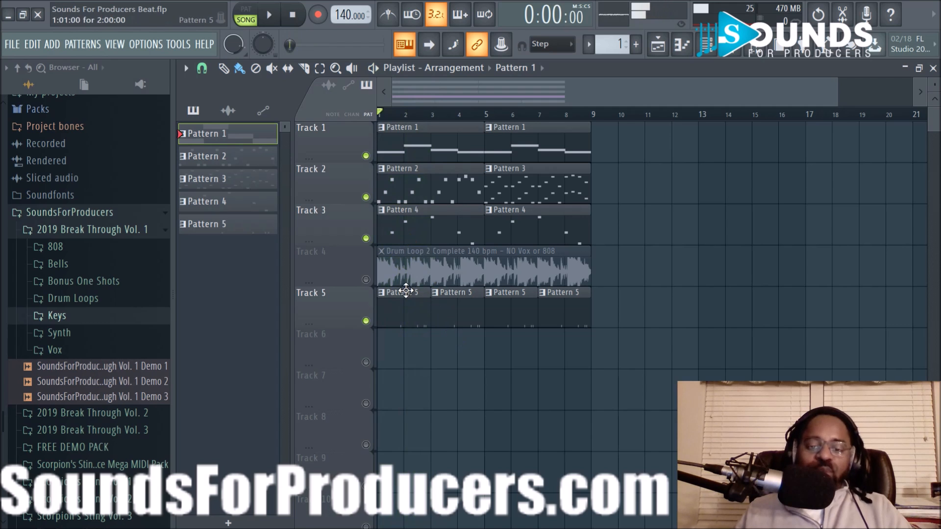
Unmute the drum loop on Track 4 and play the full arrangement with the pack's Drum Loops folder expanded.
{"action": "left_click", "coordinate": [366, 280]}
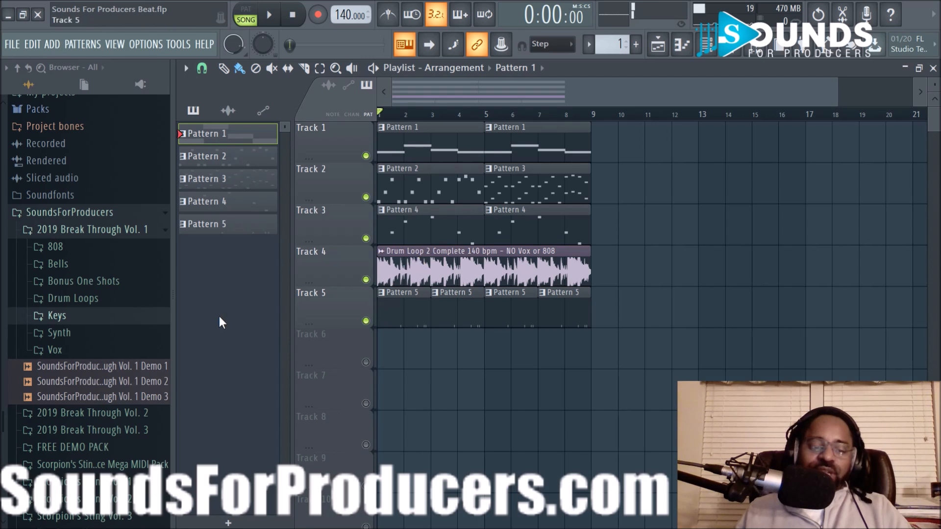
{"action": "left_click", "coordinate": [118, 298]}
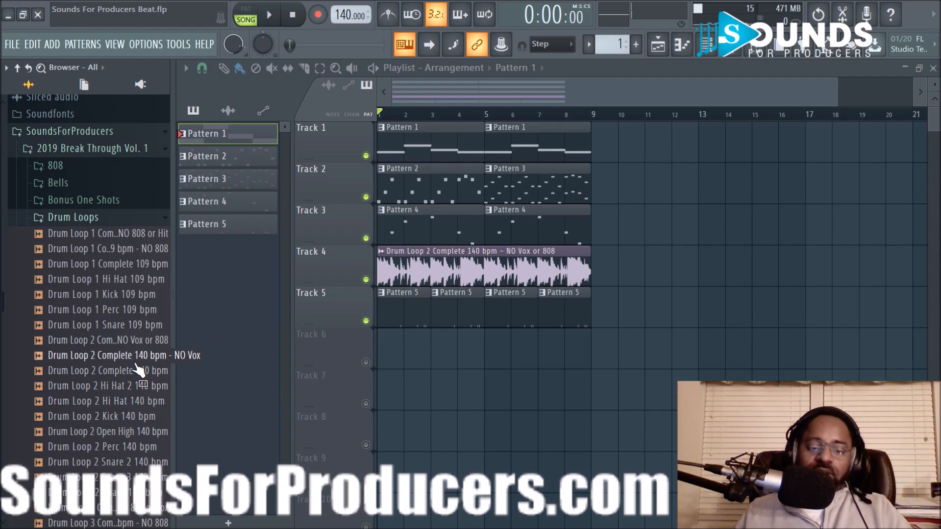
{"action": "left_click", "coordinate": [269, 16]}
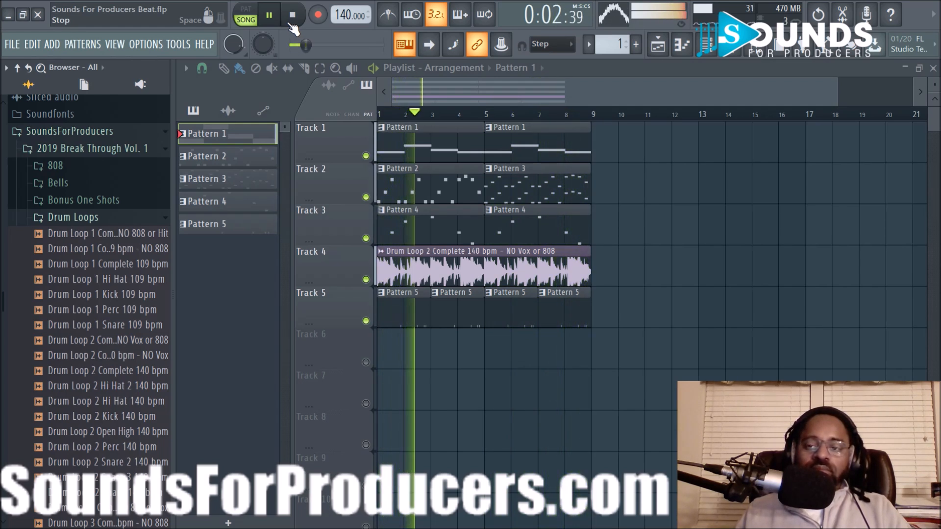
{"action": "left_click", "coordinate": [292, 25]}
Review the effect slots of the Synth, Bells, Lead and Drum Loop tracks in the mixer.
{"action": "left_click", "coordinate": [706, 45]}
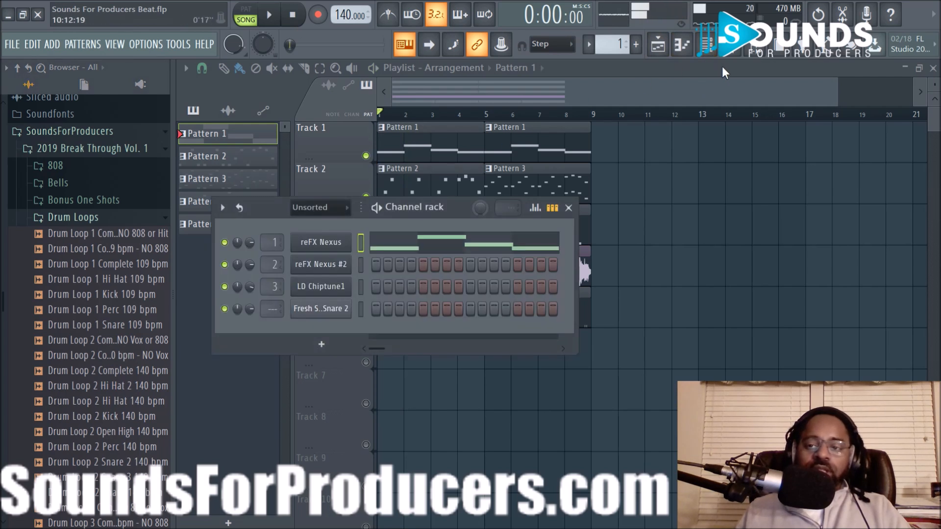
{"action": "left_click", "coordinate": [732, 55]}
{"action": "left_click", "coordinate": [266, 171]}
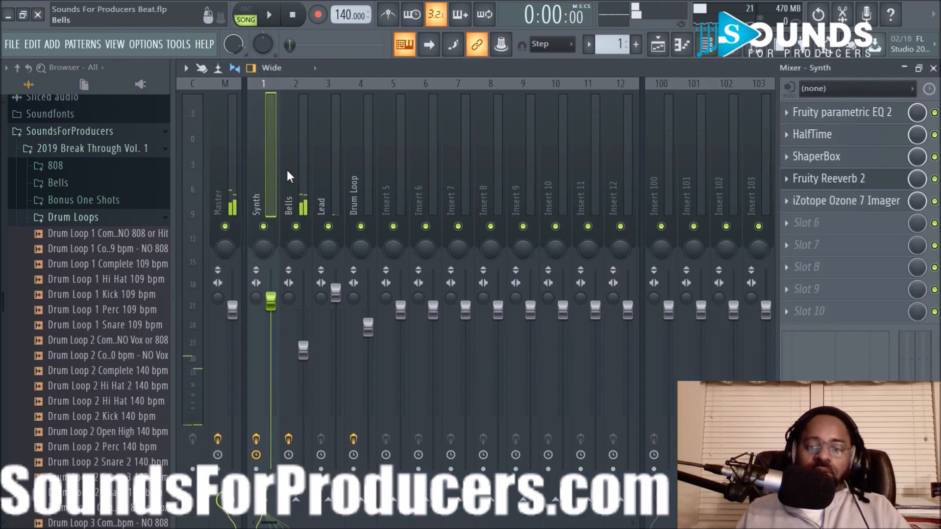
{"action": "left_click", "coordinate": [287, 169]}
{"action": "left_click", "coordinate": [264, 167]}
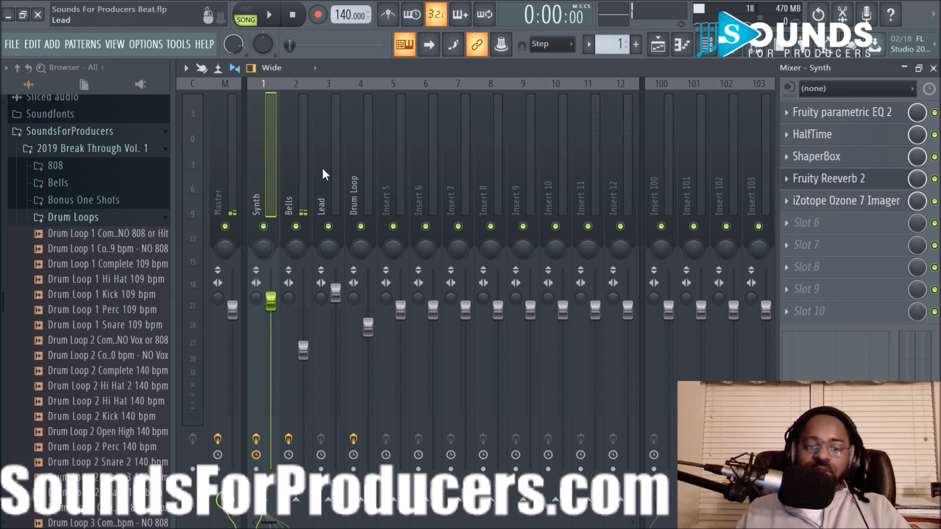
{"action": "left_click", "coordinate": [286, 182]}
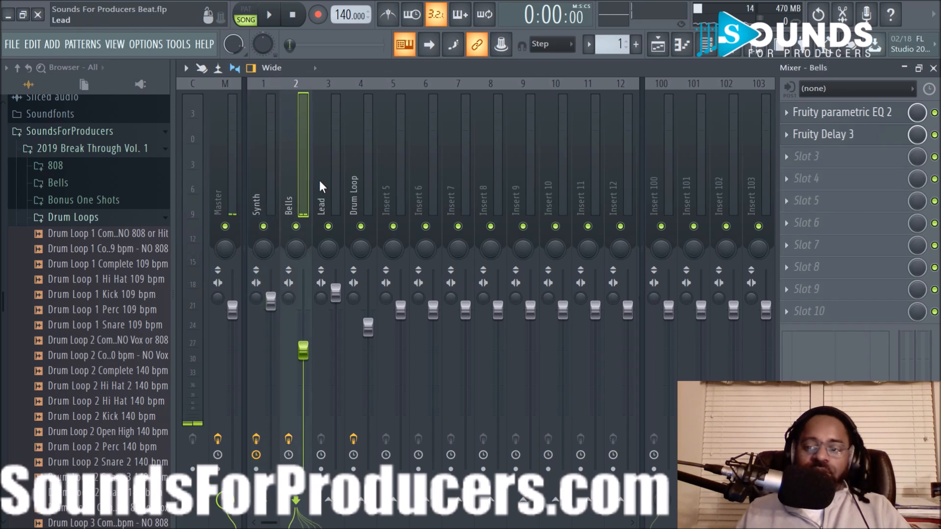
{"action": "left_click", "coordinate": [337, 183]}
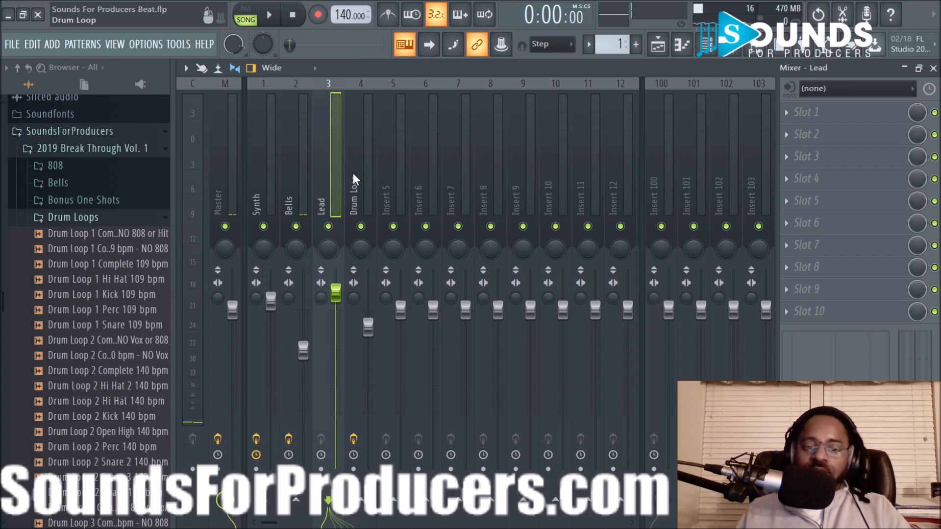
{"action": "left_click", "coordinate": [357, 171]}
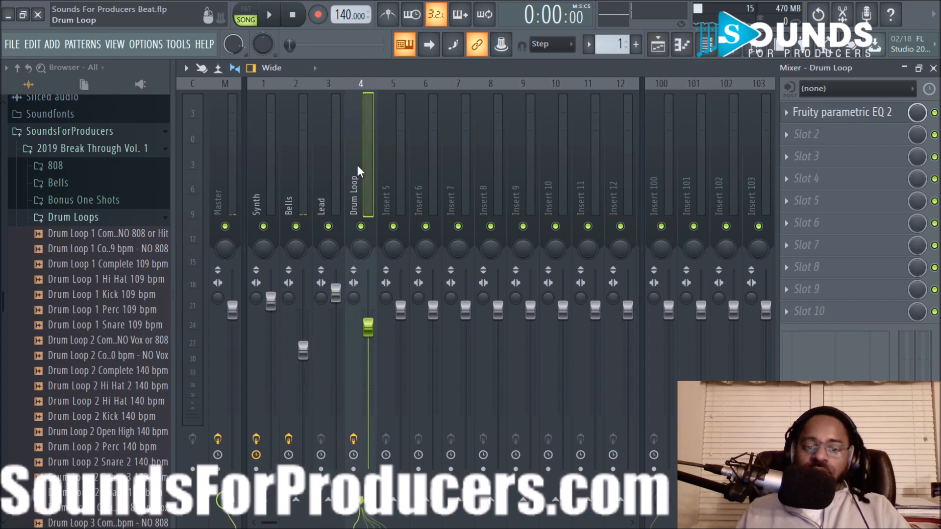
Examine the Fruity parametric EQ 2 curve on the Drum Loop mixer track, close it and select the Lead track.
{"action": "left_click", "coordinate": [833, 113]}
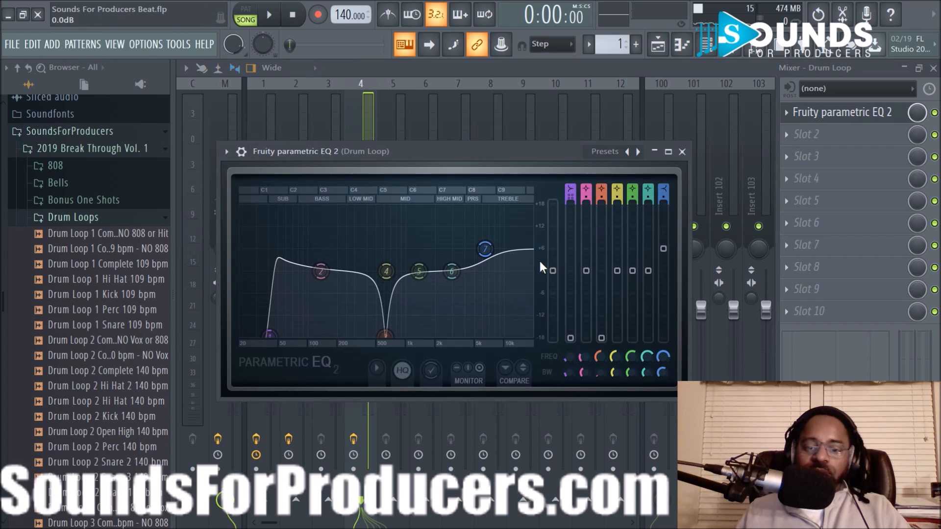
{"action": "left_click", "coordinate": [681, 151]}
{"action": "left_click", "coordinate": [309, 170]}
{"action": "left_click", "coordinate": [320, 177]}
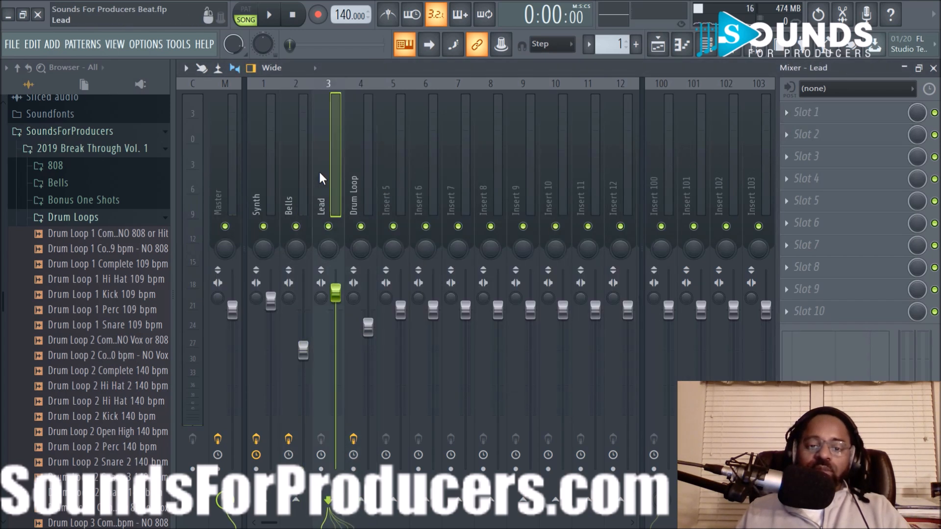
Hide the browser, restart playback of the arrangement and solo the Lead mixer track.
{"action": "key", "text": "space"}
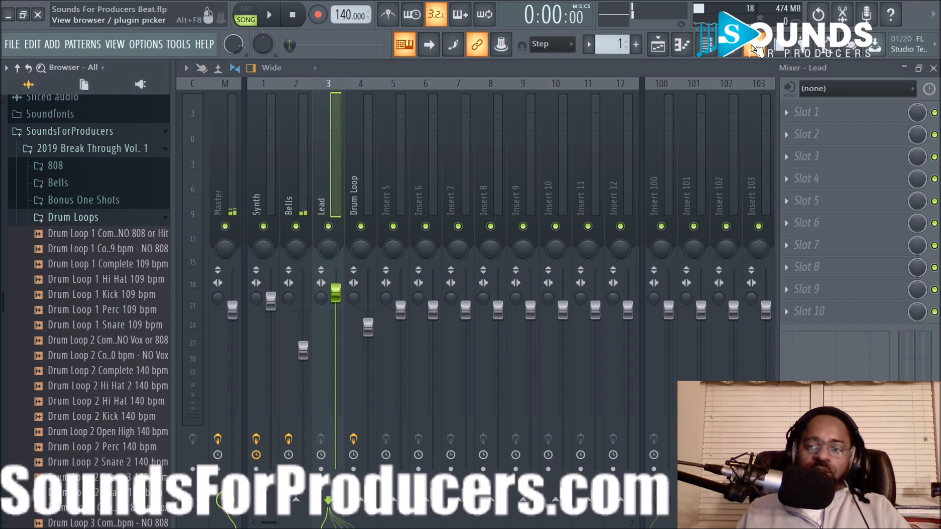
{"action": "left_click", "coordinate": [757, 49]}
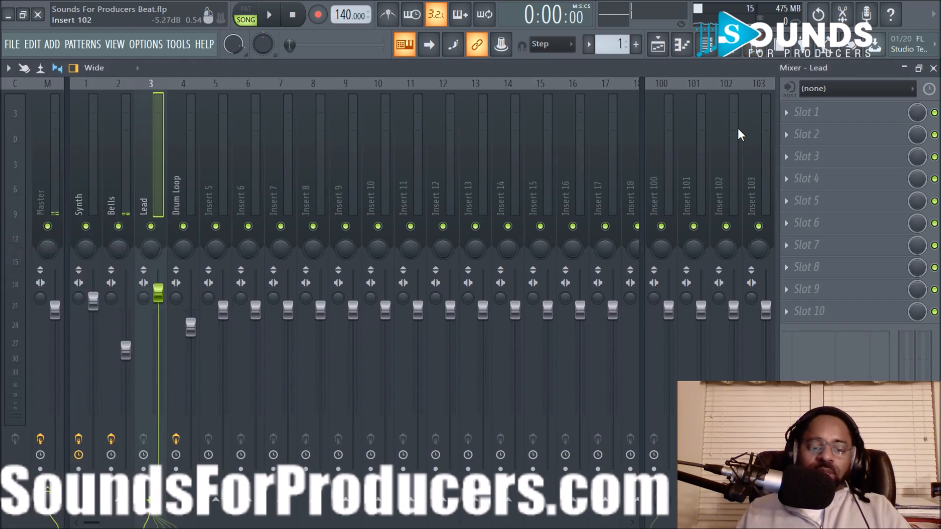
{"action": "key", "text": "space"}
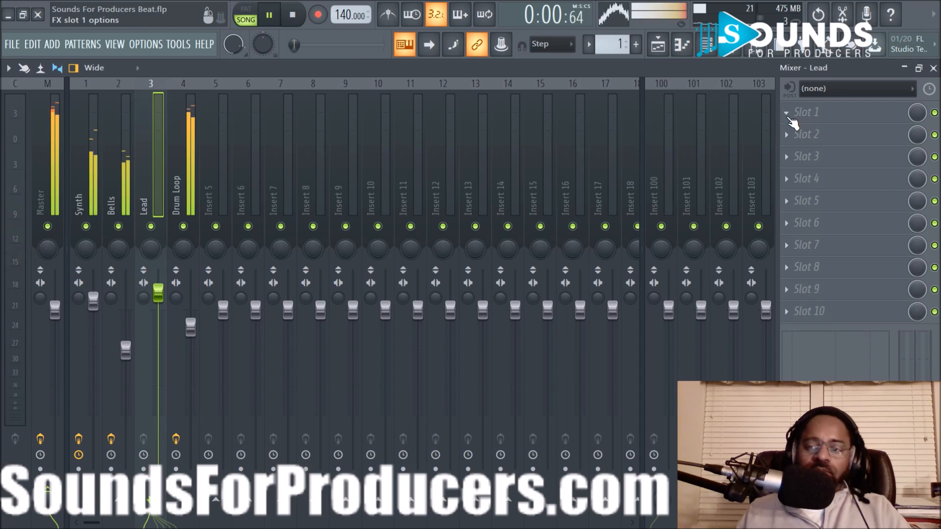
{"action": "left_click", "coordinate": [788, 118]}
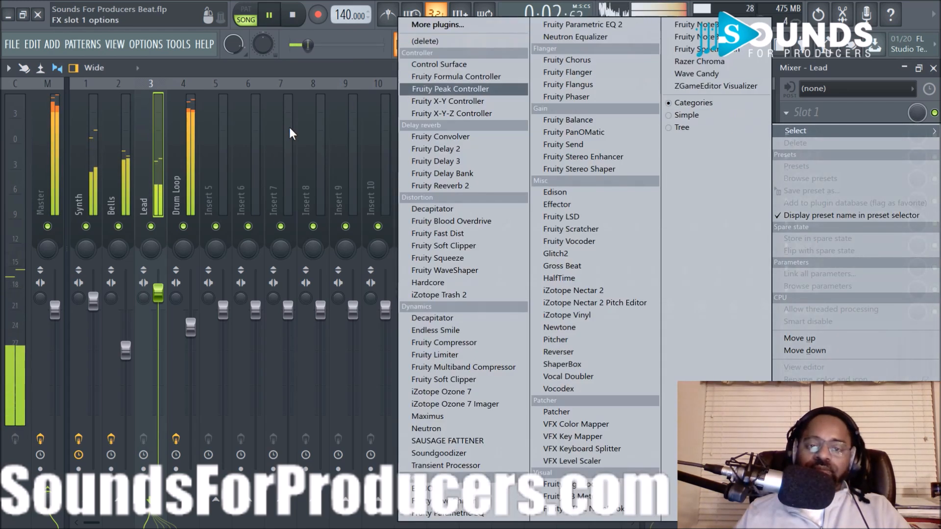
{"action": "left_click", "coordinate": [166, 231]}
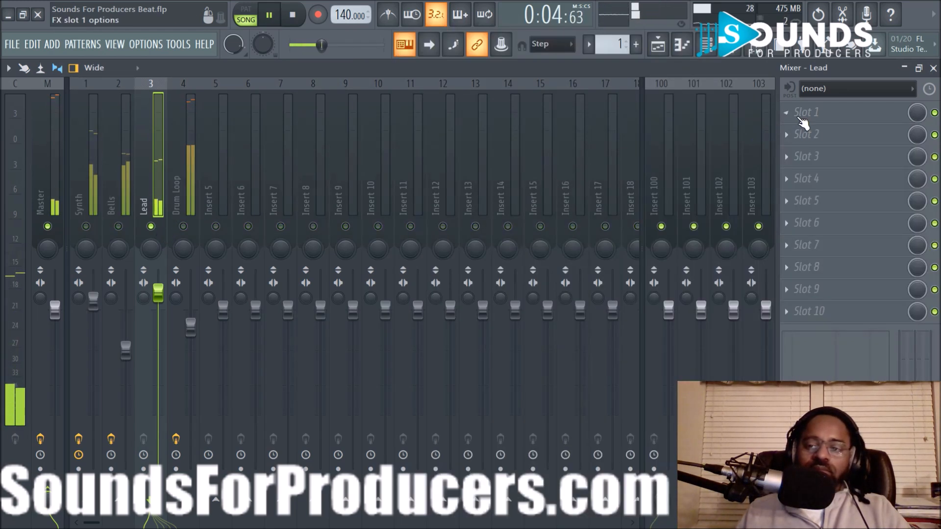
Add Fruity parametric EQ 2 to the first effect slot of the Lead track and move its window clear of the level meters.
{"action": "left_click", "coordinate": [787, 113]}
{"action": "mouse_move", "coordinate": [803, 131]}
{"action": "left_click", "coordinate": [582, 25]}
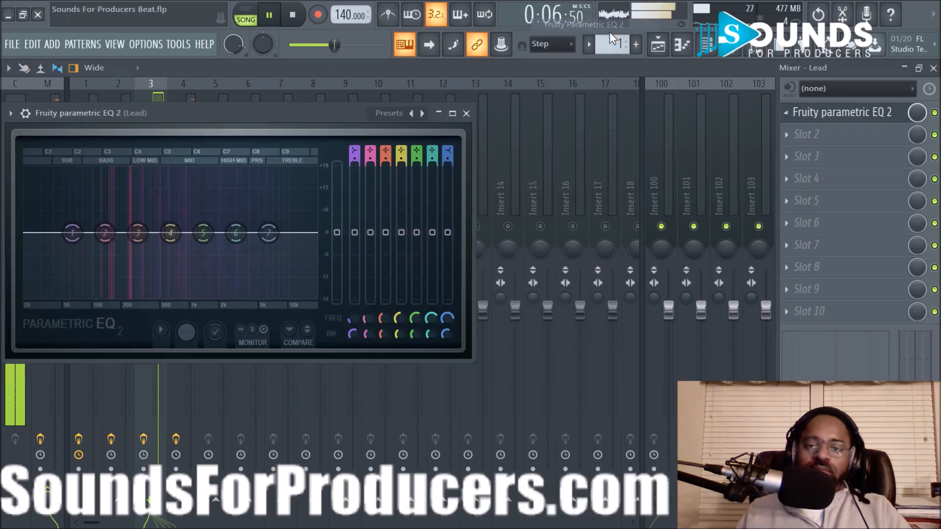
{"action": "left_click_drag", "start_coordinate": [199, 111], "coordinate": [505, 155]}
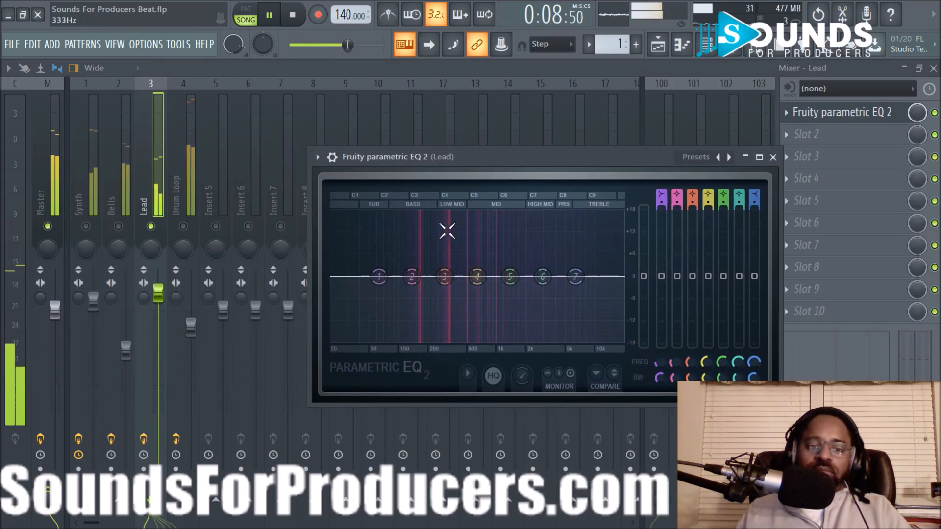
Cut the Lead's lows with a steep band 1 at -18 dB and about 129 Hz, roll off its highs with band 7, and close the EQ.
{"action": "left_click_drag", "start_coordinate": [384, 283], "coordinate": [410, 342]}
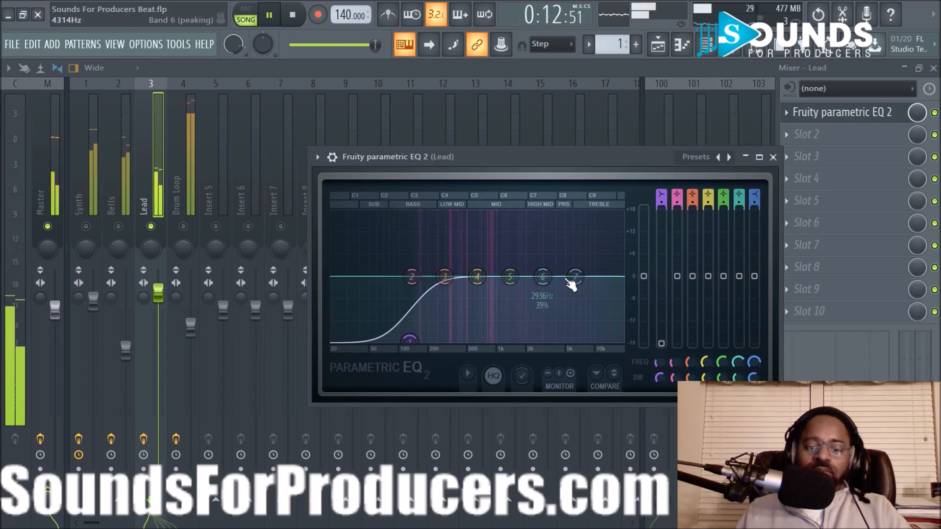
{"action": "left_click_drag", "start_coordinate": [661, 206], "coordinate": [662, 202]}
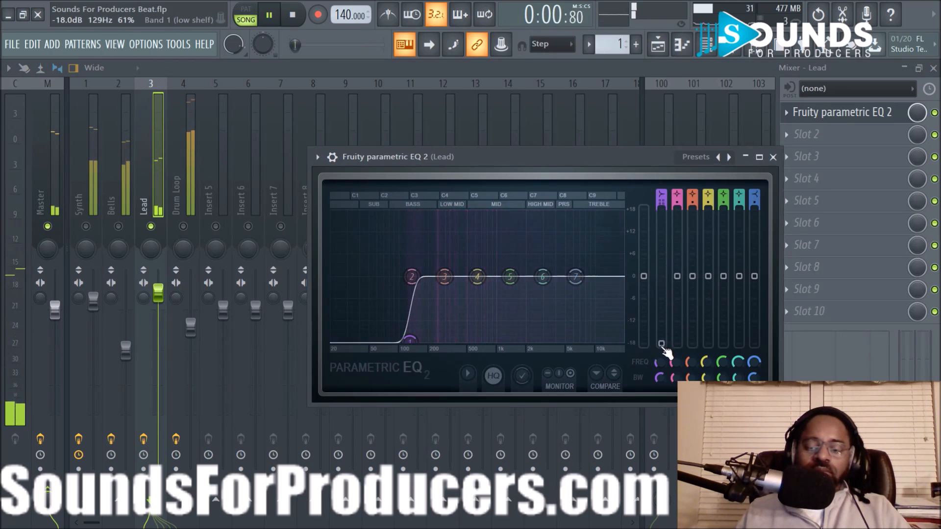
{"action": "left_click_drag", "start_coordinate": [575, 277], "coordinate": [613, 324]}
{"action": "left_click", "coordinate": [773, 157]}
Play the arrangement in the playlist with the Channel rack open, widened to show the whole pattern and placed beneath the clips.
{"action": "key", "text": "F5"}
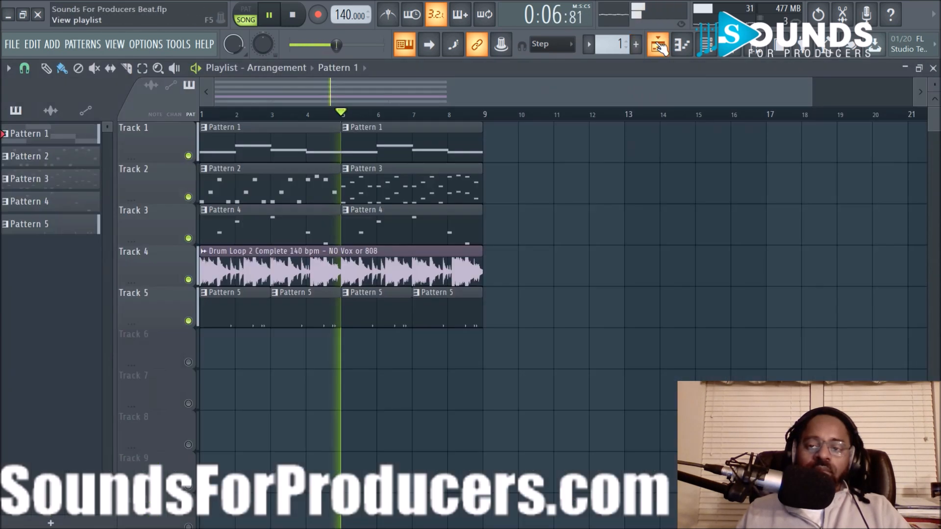
{"action": "key", "text": "space"}
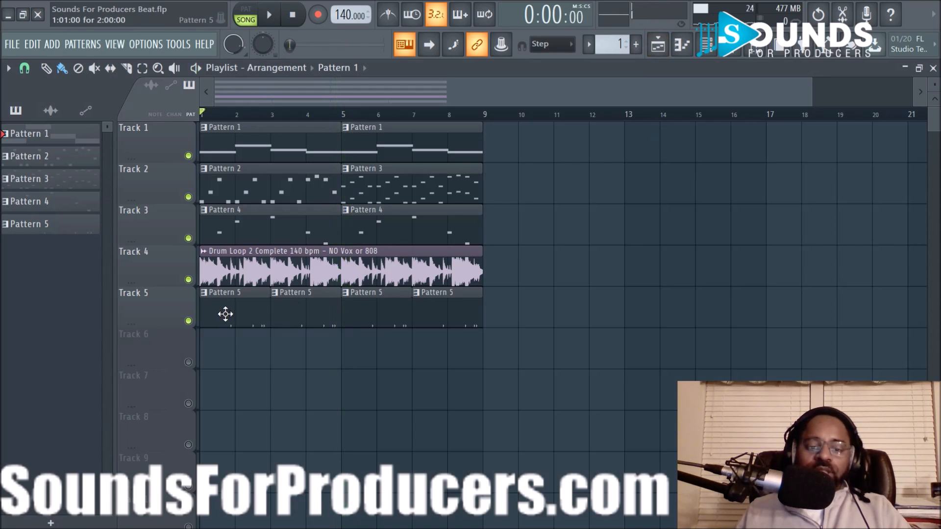
{"action": "left_click", "coordinate": [707, 44]}
{"action": "key", "text": "space"}
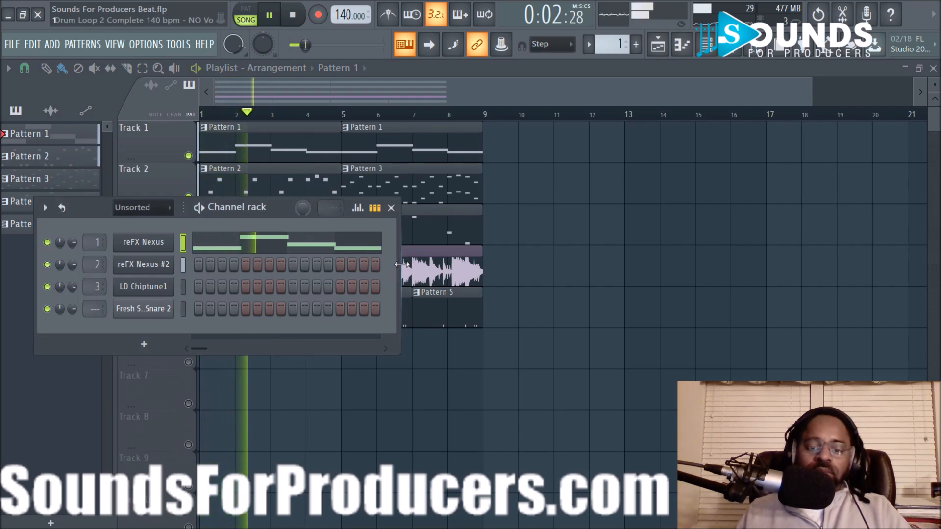
{"action": "left_click_drag", "start_coordinate": [400, 263], "coordinate": [871, 274]}
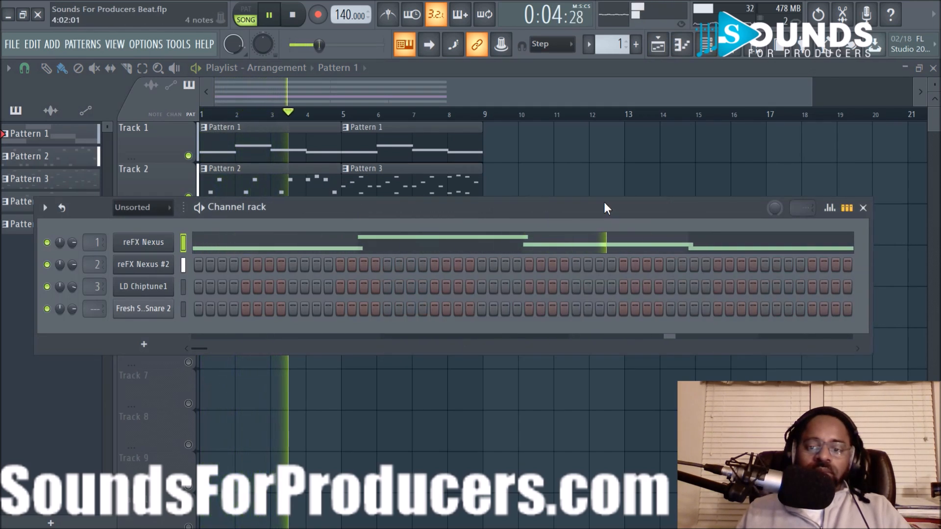
{"action": "left_click_drag", "start_coordinate": [603, 202], "coordinate": [591, 351]}
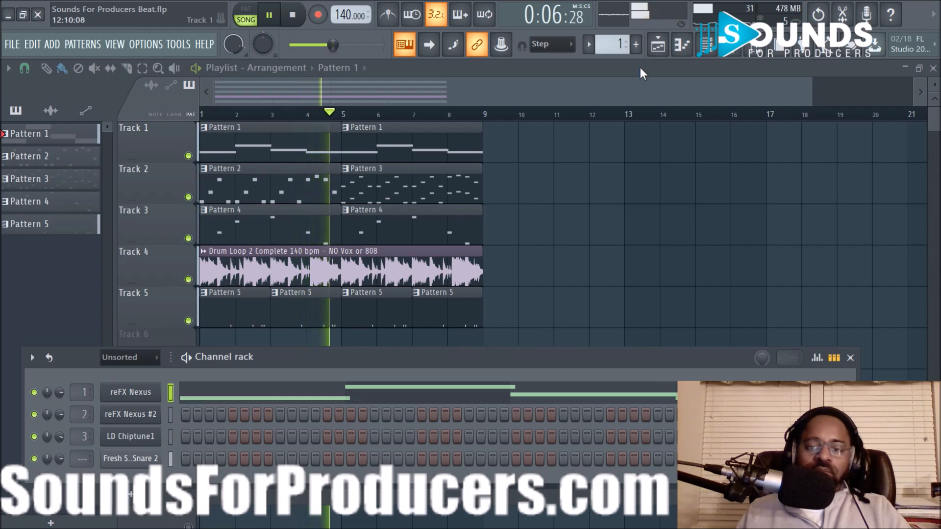
With Pattern 5 selected, route the Fresh Start Snare 2 channel to mixer track 5 and set the Channel rack to show all channels.
{"action": "scroll", "coordinate": [612, 44], "scroll_direction": "up", "scroll_amount": 4}
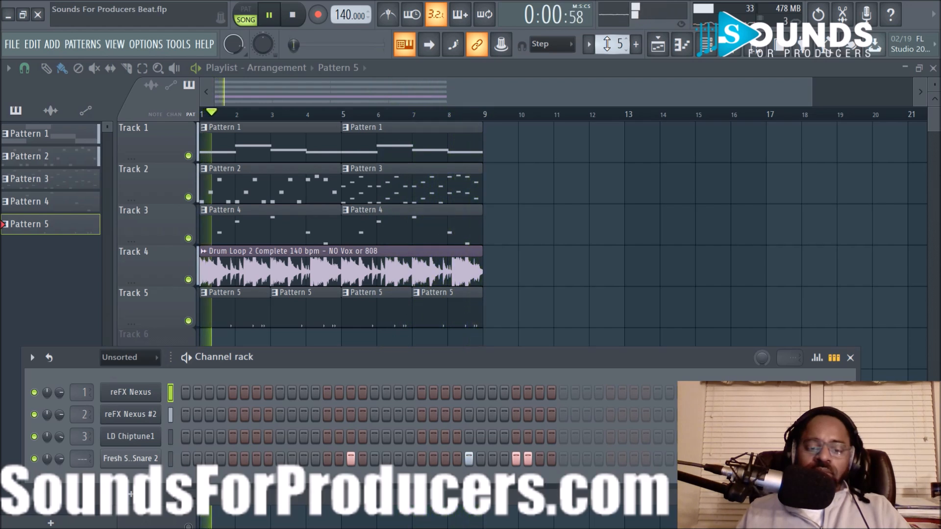
{"action": "key", "text": "space"}
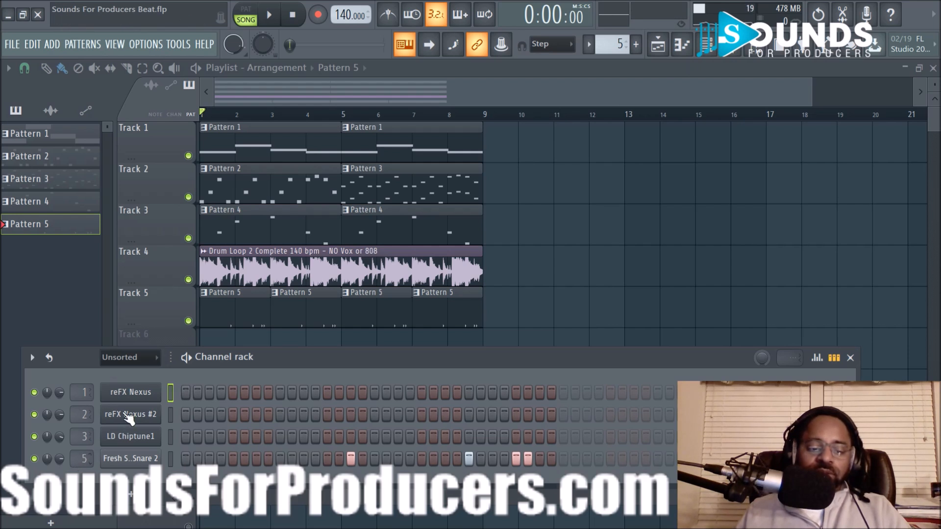
{"action": "left_click", "coordinate": [146, 354]}
{"action": "left_click", "coordinate": [140, 373]}
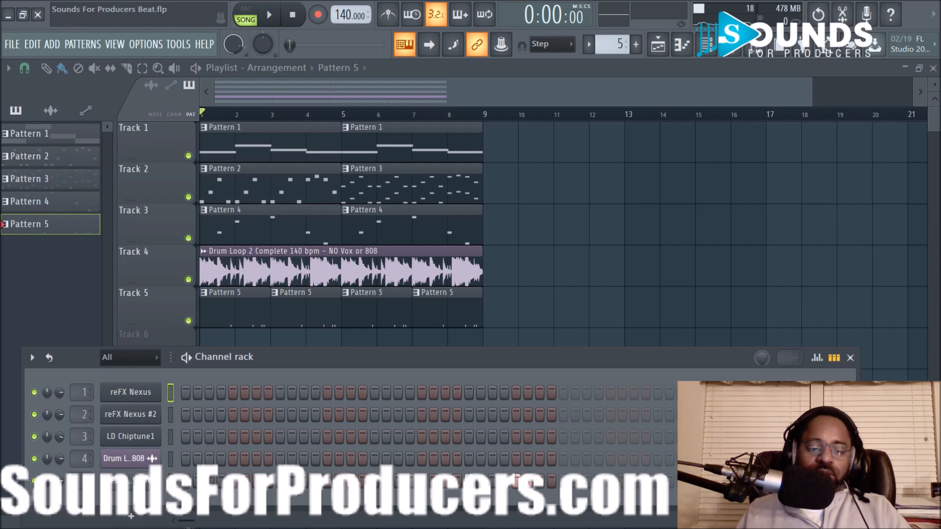
Play the beat in the mixer and recheck the Lead track's Fruity parametric EQ 2 curve, then close it and stop playback.
{"action": "left_click", "coordinate": [729, 46]}
{"action": "key", "text": "space"}
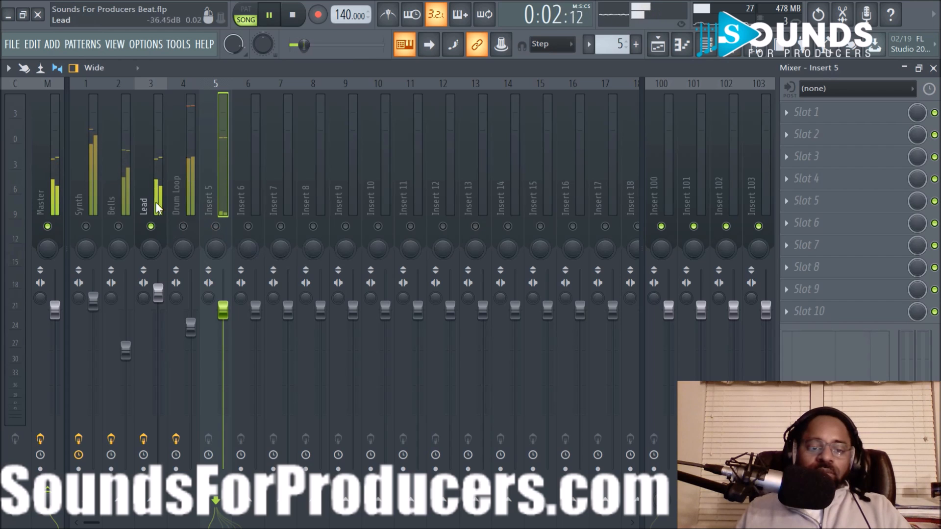
{"action": "left_click", "coordinate": [156, 172]}
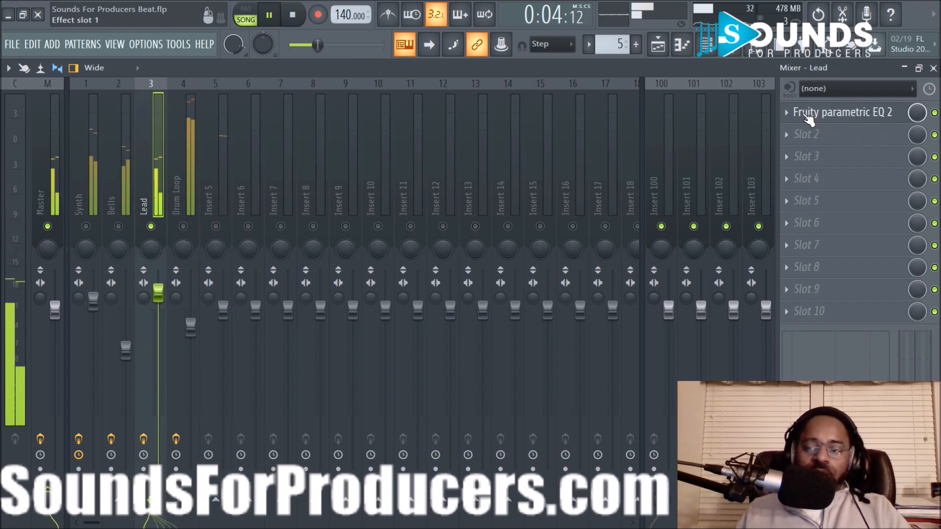
{"action": "left_click", "coordinate": [806, 114]}
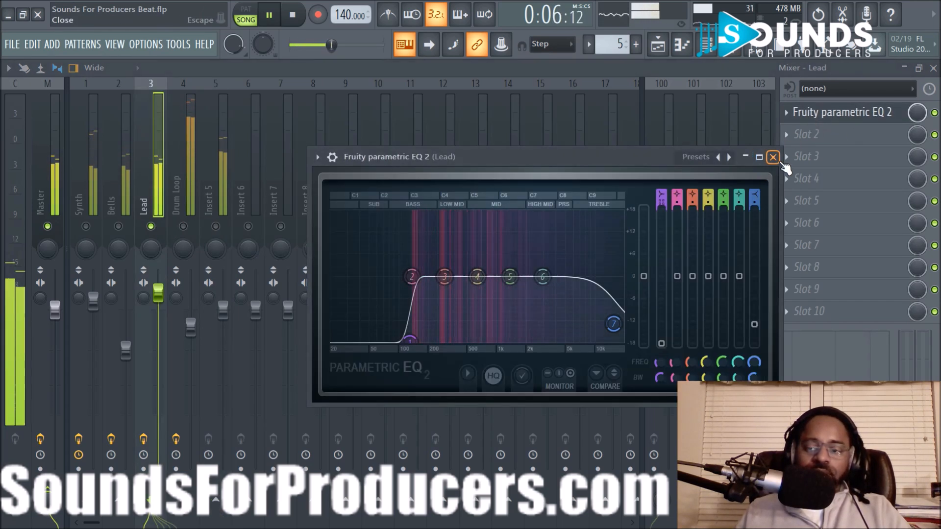
{"action": "left_click", "coordinate": [773, 156]}
{"action": "key", "text": "space"}
Rename mixer track Insert 5 as Snare.
{"action": "right_click", "coordinate": [215, 202]}
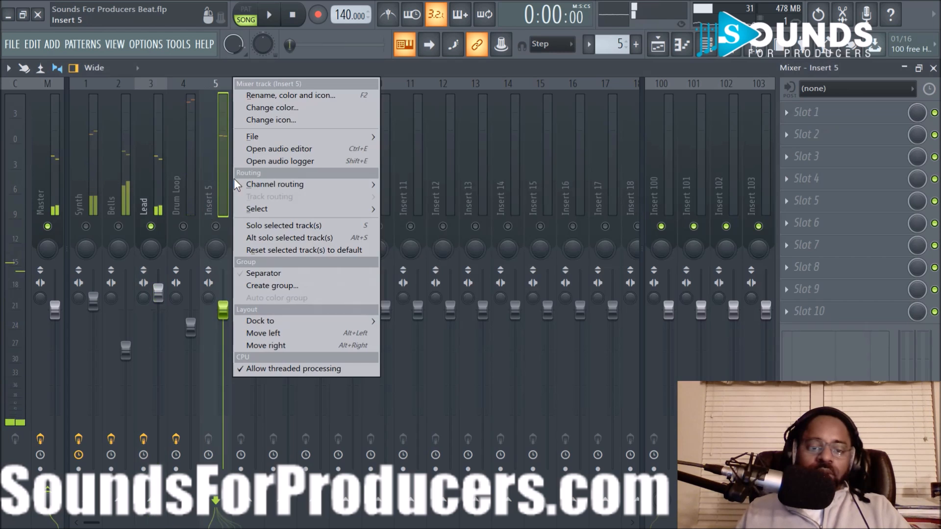
{"action": "left_click", "coordinate": [260, 99]}
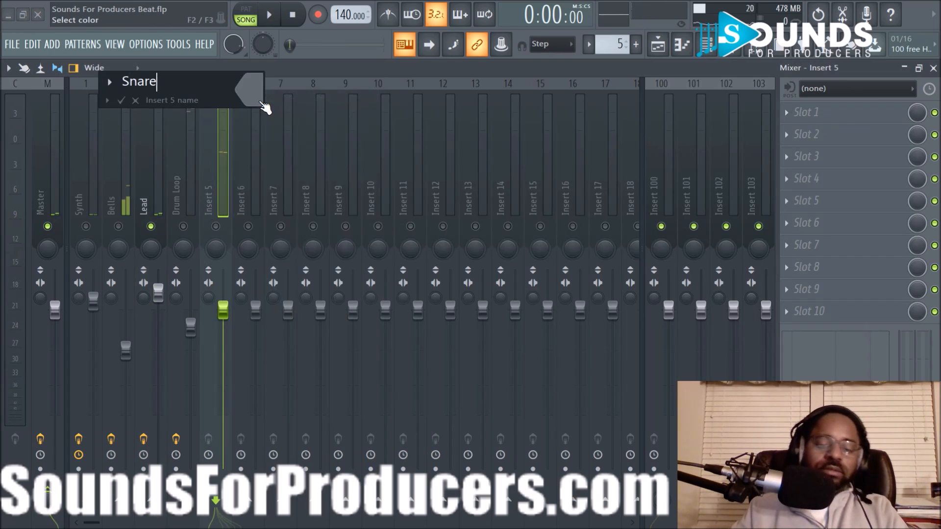
{"action": "key", "text": "Return"}
Switch the solo from the Lead track to the Snare track and start playback.
{"action": "right_click", "coordinate": [154, 226]}
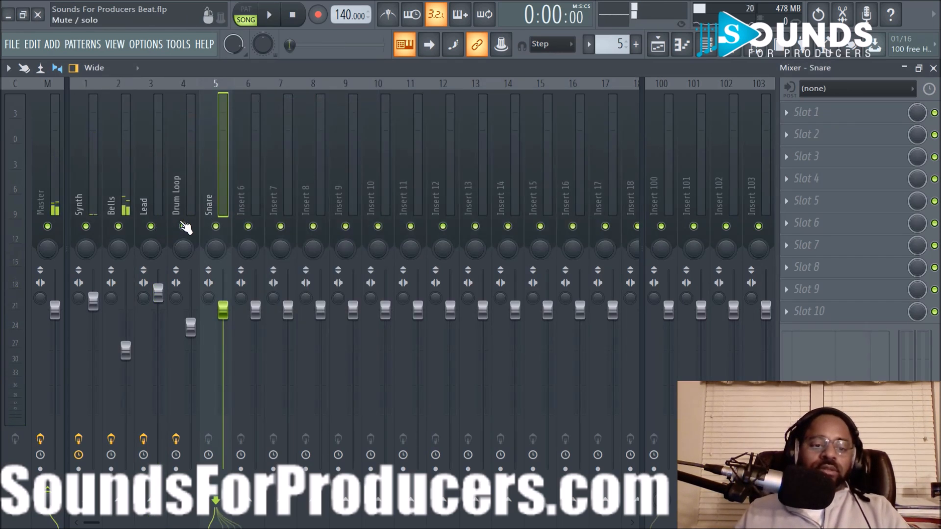
{"action": "right_click", "coordinate": [216, 230]}
{"action": "key", "text": "space"}
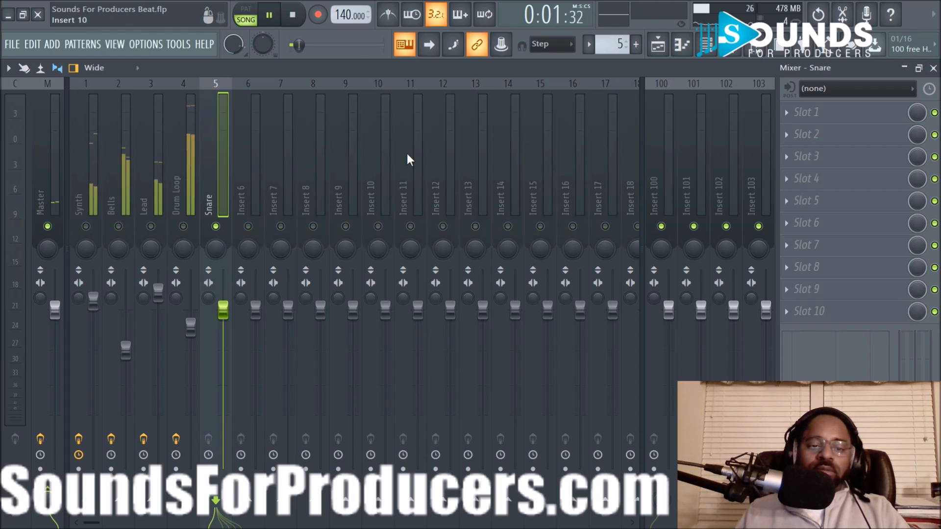
Add Fruity parametric EQ 2 to the Snare's first slot and cut its lows with a steep band 1 at -18 dB, about 139 Hz.
{"action": "left_click", "coordinate": [805, 112]}
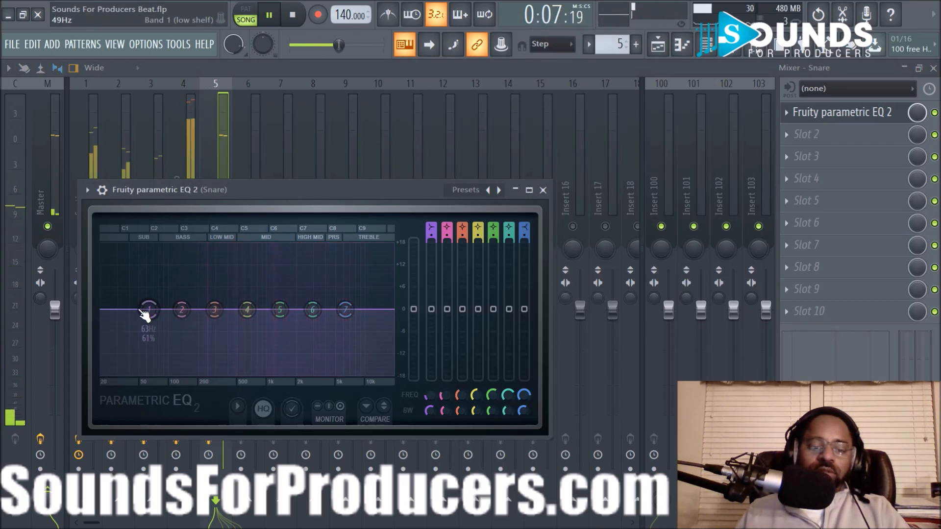
{"action": "left_click_drag", "start_coordinate": [149, 309], "coordinate": [171, 368]}
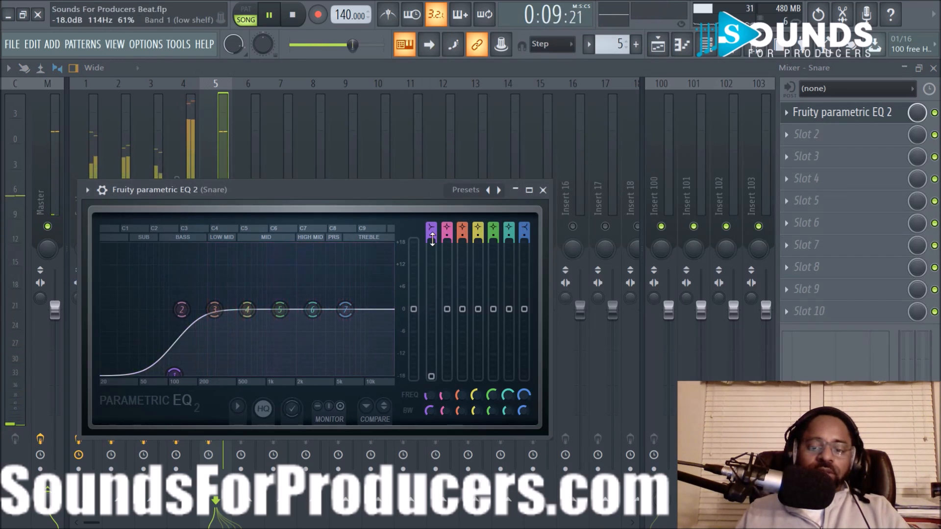
{"action": "left_click_drag", "start_coordinate": [432, 239], "coordinate": [432, 233]}
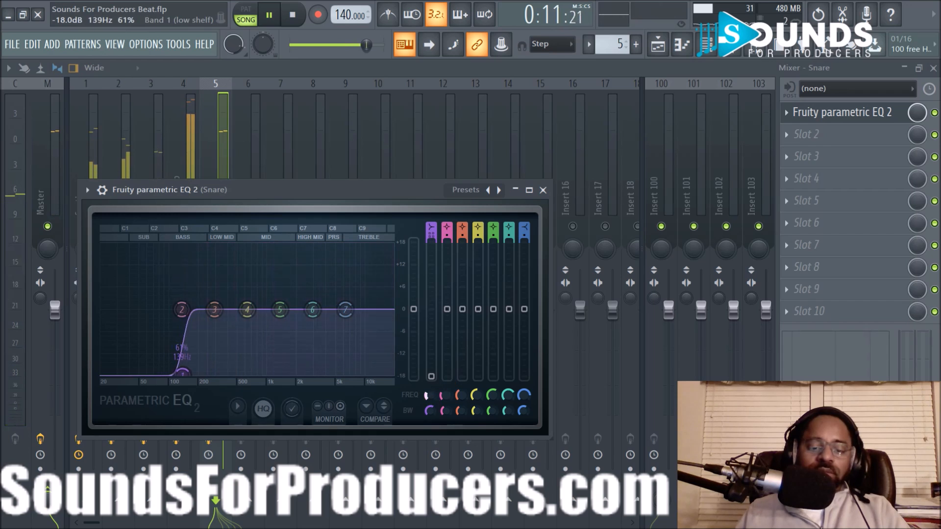
Boost band 3 of the Snare EQ by about 4 dB near 470 Hz with a narrower bandwidth, and close the EQ.
{"action": "left_click_drag", "start_coordinate": [215, 309], "coordinate": [212, 295]}
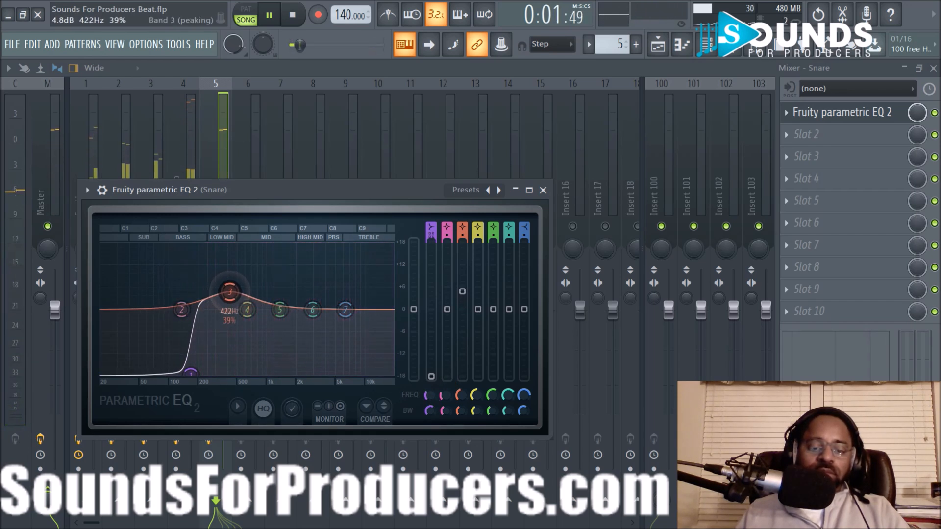
{"action": "left_click_drag", "start_coordinate": [233, 292], "coordinate": [236, 295]}
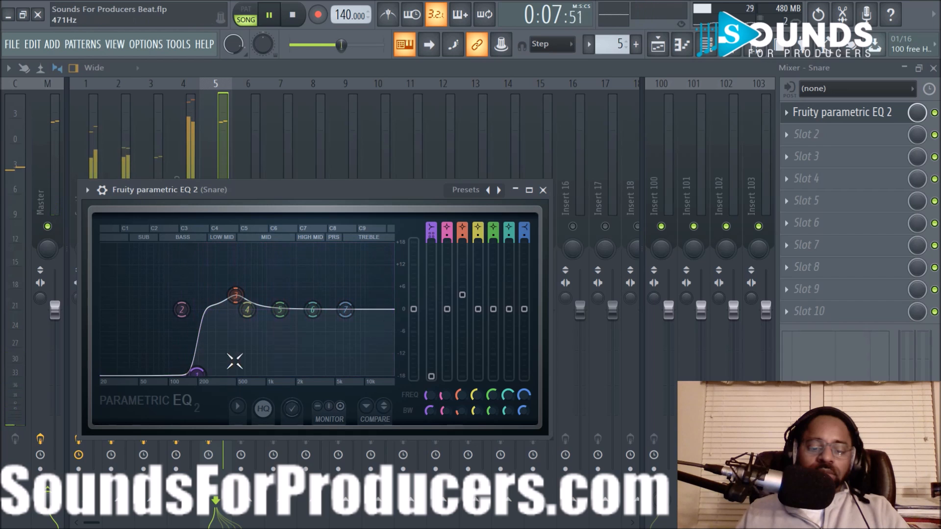
{"action": "left_click", "coordinate": [543, 190]}
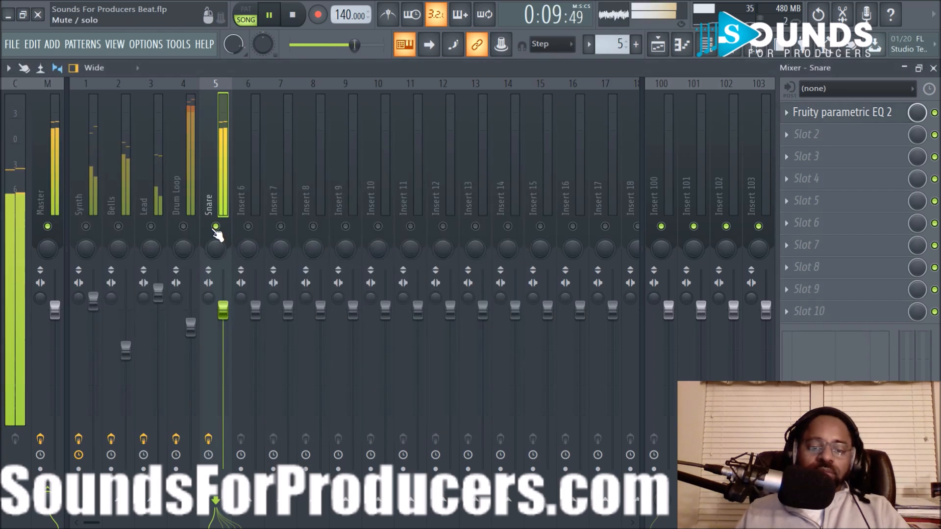
Unsolo the Snare track, then lower the Drum Loop volume and bring the Snare volume down slightly.
{"action": "right_click", "coordinate": [215, 227]}
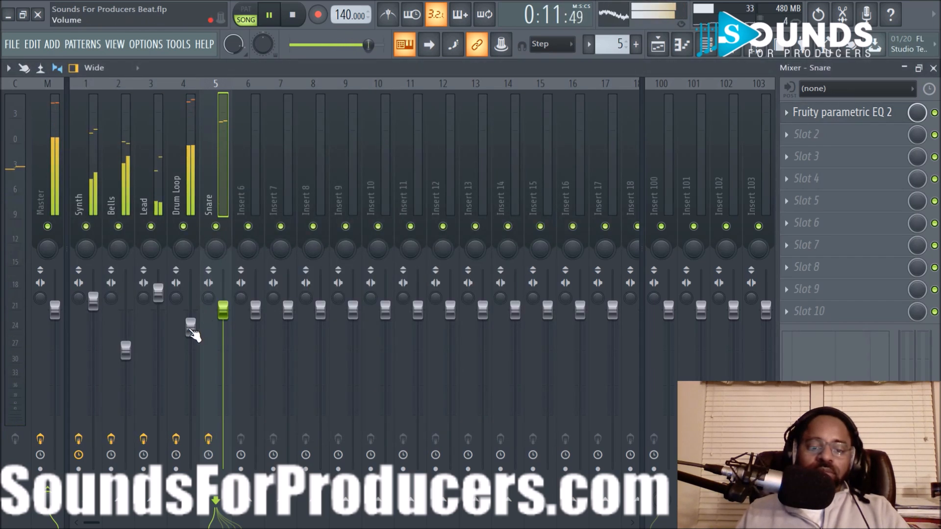
{"action": "scroll", "coordinate": [192, 331], "scroll_direction": "down", "scroll_amount": 3}
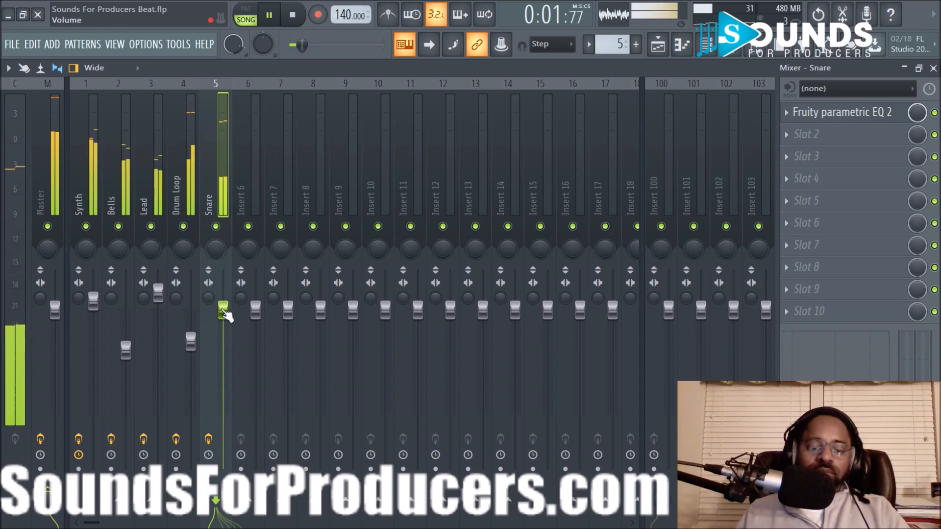
Open the Fresh Start Snare 2 channel settings from the Channel rack and raise the channel pitch slightly.
{"action": "left_click", "coordinate": [705, 55]}
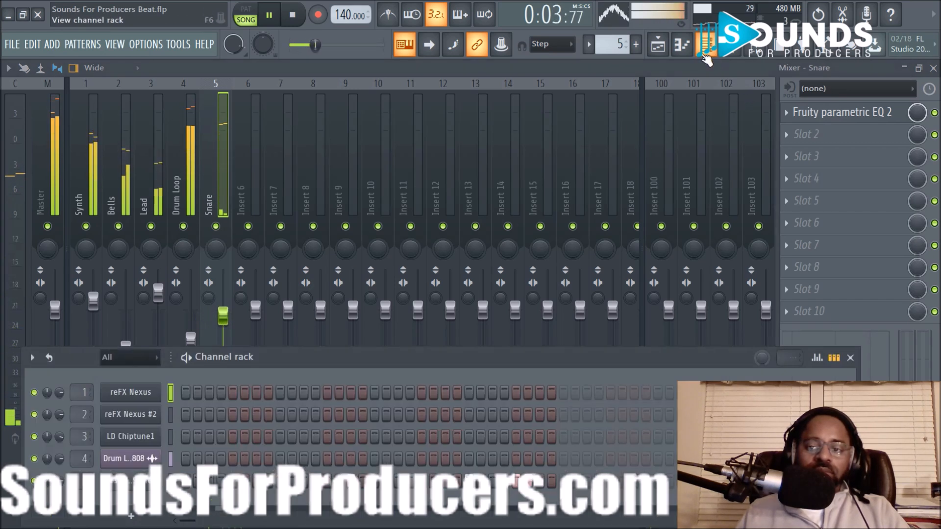
{"action": "left_click", "coordinate": [131, 480]}
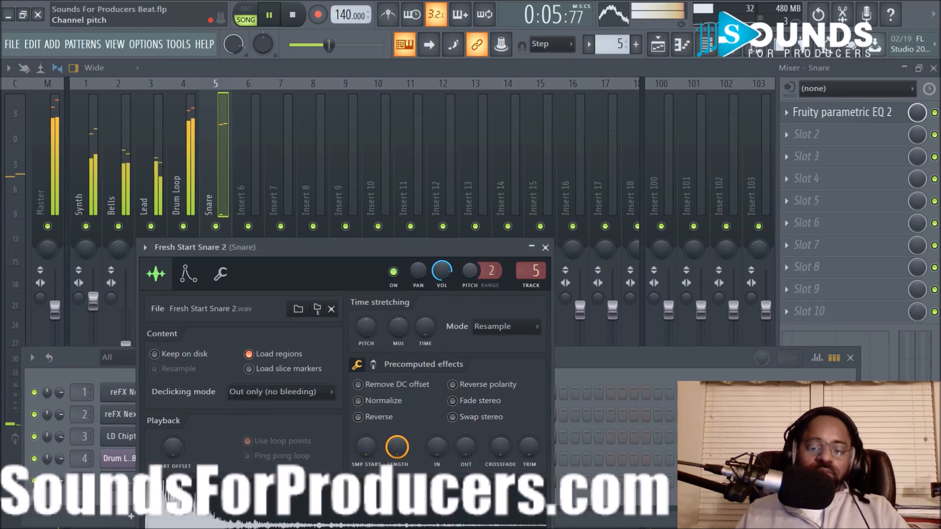
{"action": "left_click_drag", "start_coordinate": [473, 264], "coordinate": [473, 259]}
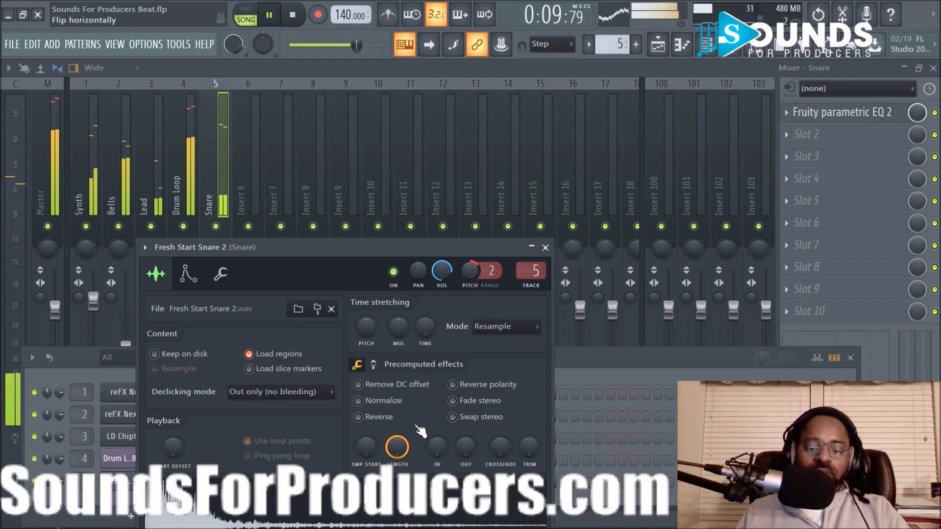
Check the Fresh Start Snare 2 channel's miscellaneous settings, then close the channel window and open the Playlist.
{"action": "scroll", "coordinate": [469, 273], "scroll_direction": "up", "scroll_amount": 3}
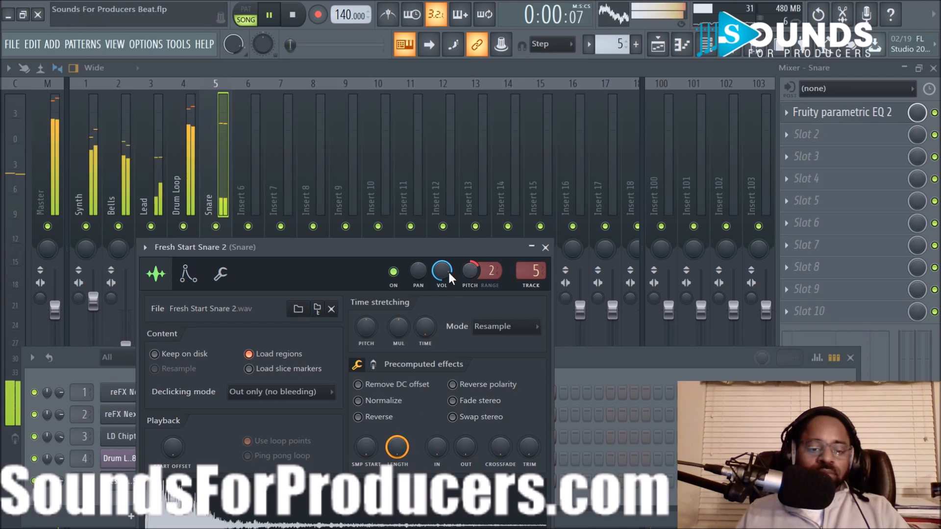
{"action": "left_click", "coordinate": [234, 284]}
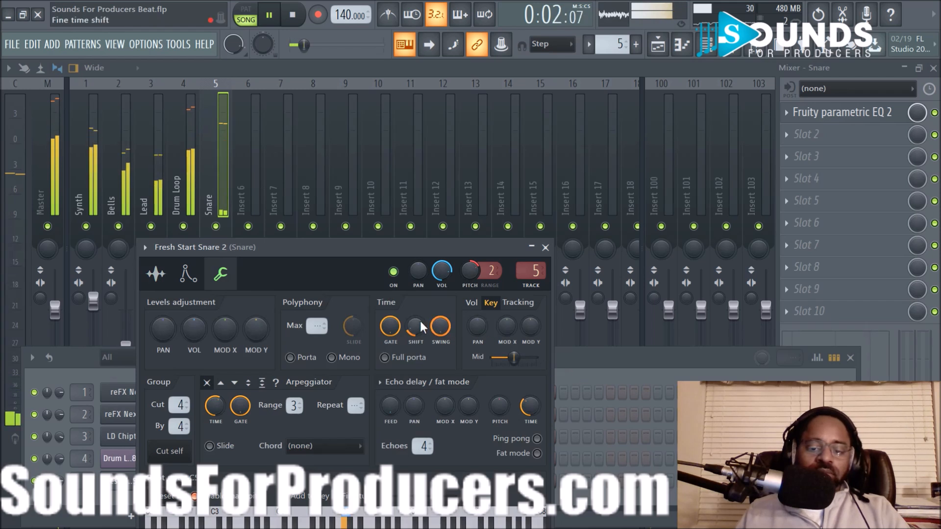
{"action": "left_click", "coordinate": [157, 276]}
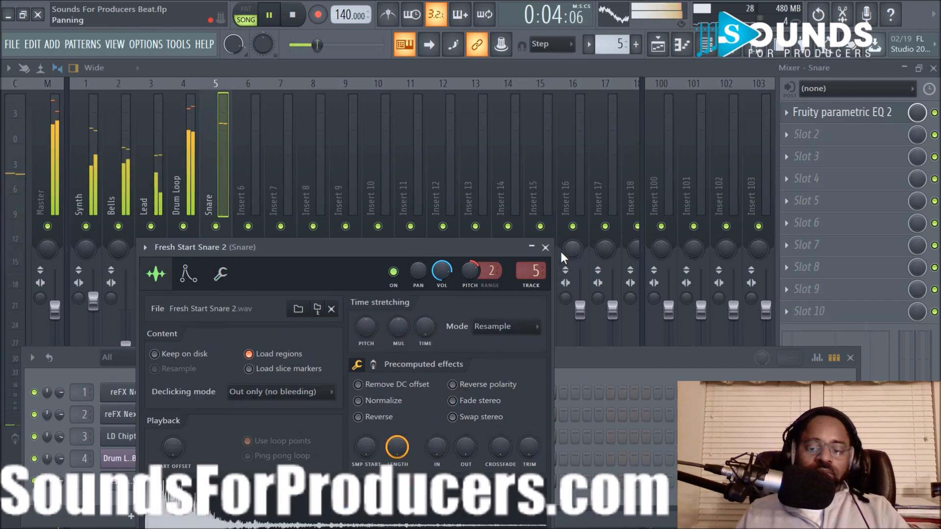
{"action": "left_click", "coordinate": [545, 247]}
{"action": "left_click", "coordinate": [657, 44]}
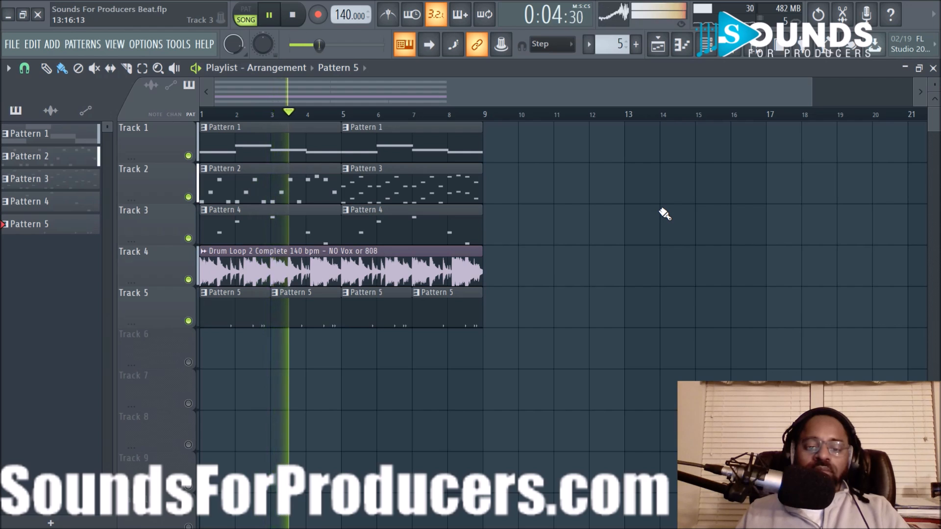
Select all clips on Tracks 1 to 5 and duplicate the eight-bar section twice, extending the arrangement to bar 25.
{"action": "key", "text": "space"}
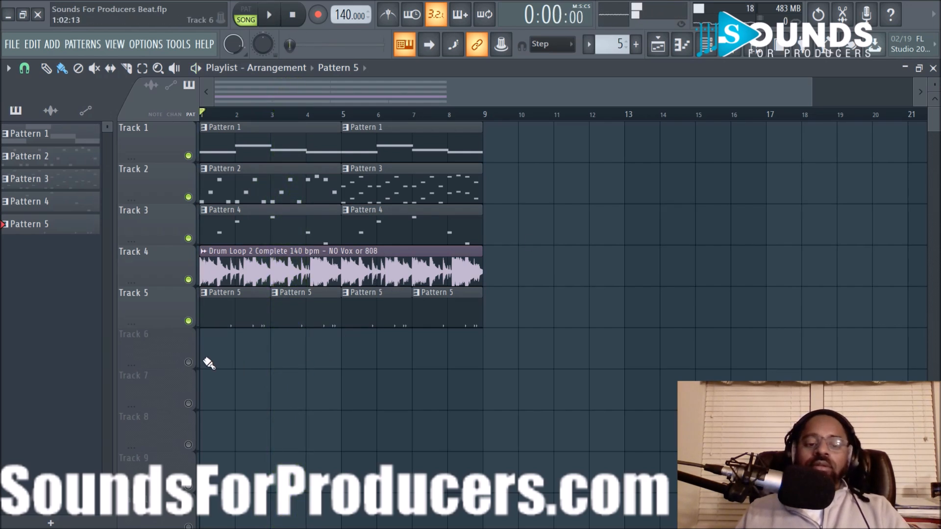
{"action": "left_click_drag", "start_coordinate": [214, 338], "coordinate": [495, 153]}
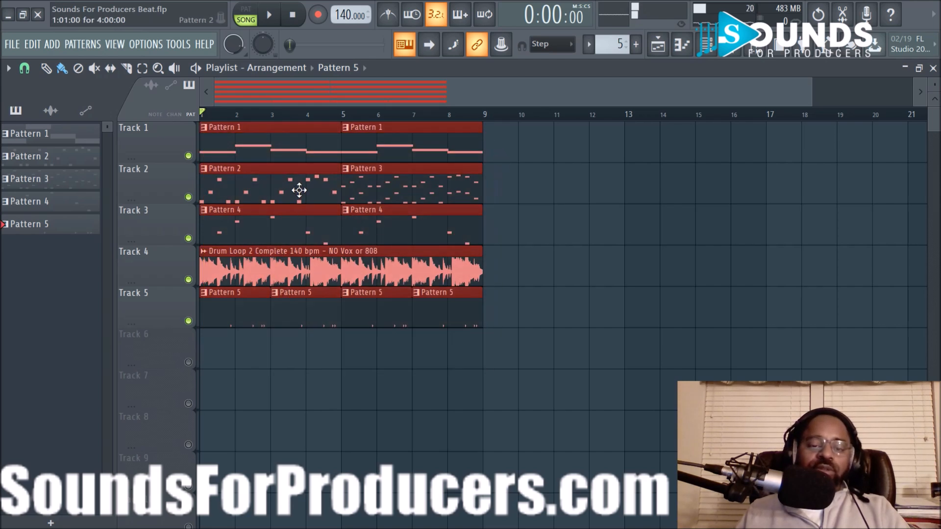
{"action": "key", "text": "ctrl+b"}
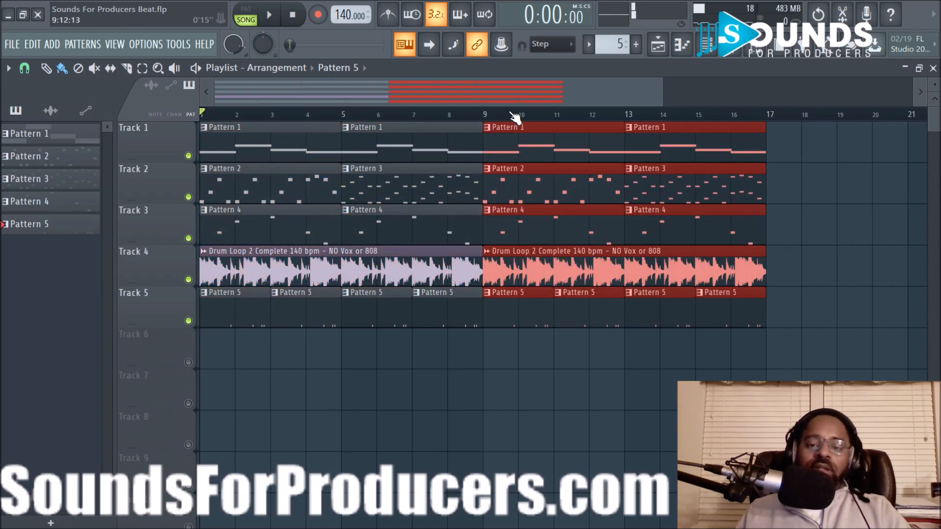
{"action": "scroll", "coordinate": [515, 117], "scroll_direction": "down", "scroll_amount": 1}
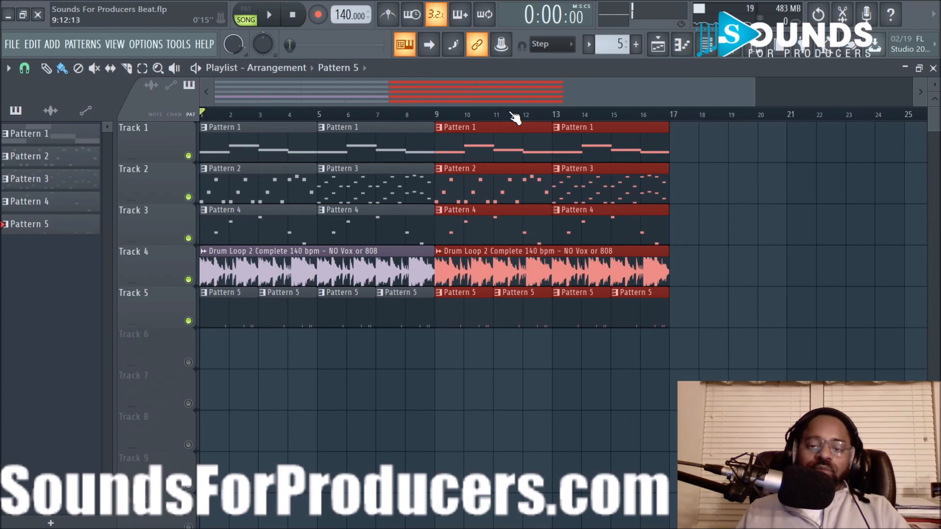
{"action": "scroll", "coordinate": [515, 118], "scroll_direction": "down", "scroll_amount": 1}
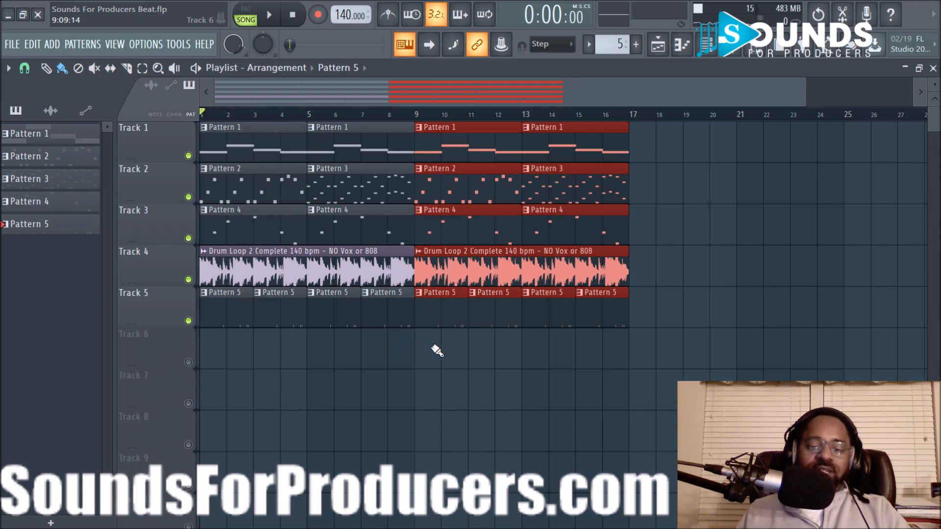
{"action": "key", "text": "ctrl+b"}
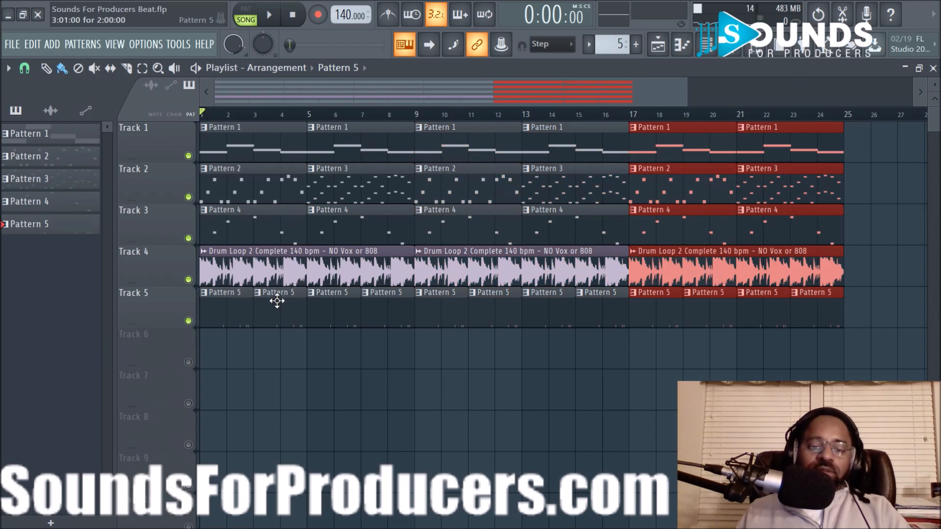
Delete the Drum Loop 2, Pattern 5 and Pattern 4 clips from the first eight bars of the arrangement.
{"action": "right_click", "coordinate": [246, 274]}
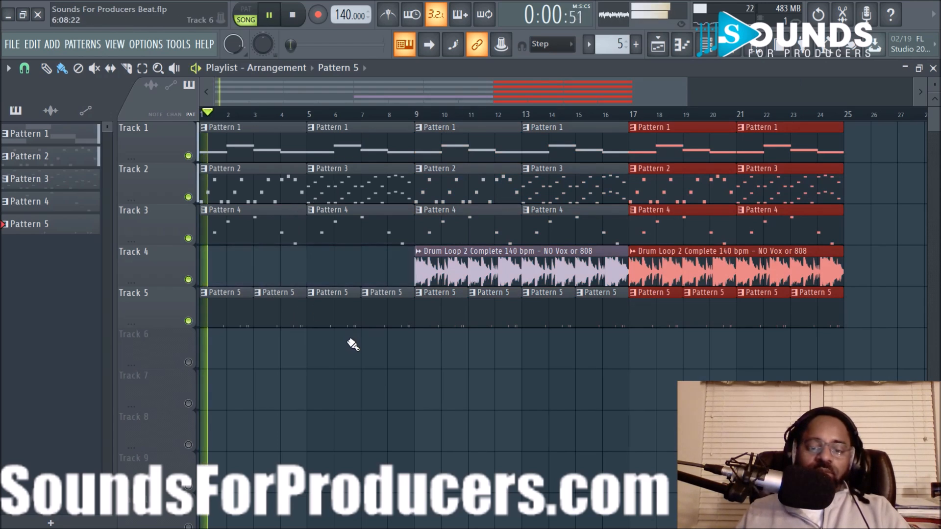
{"action": "key", "text": "space"}
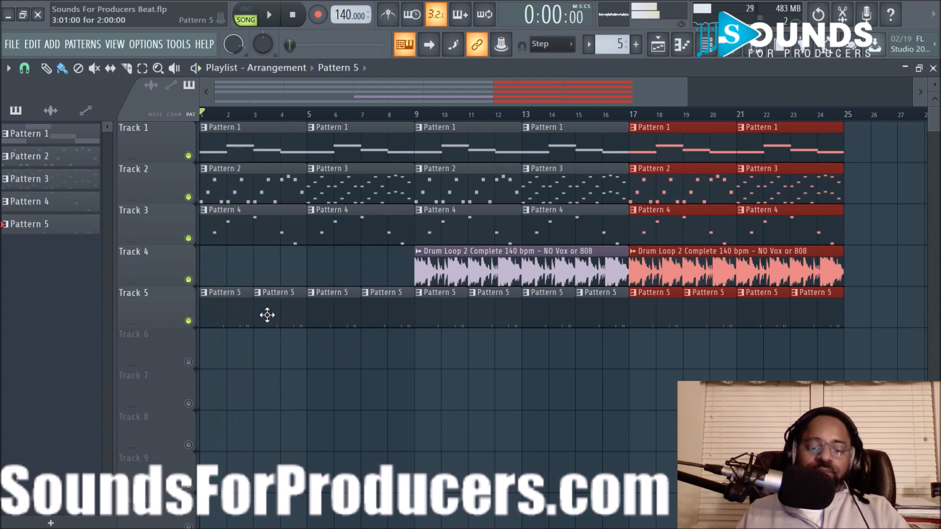
{"action": "right_click", "coordinate": [238, 307]}
{"action": "right_click", "coordinate": [280, 312]}
{"action": "right_click", "coordinate": [331, 318]}
{"action": "right_click", "coordinate": [380, 314]}
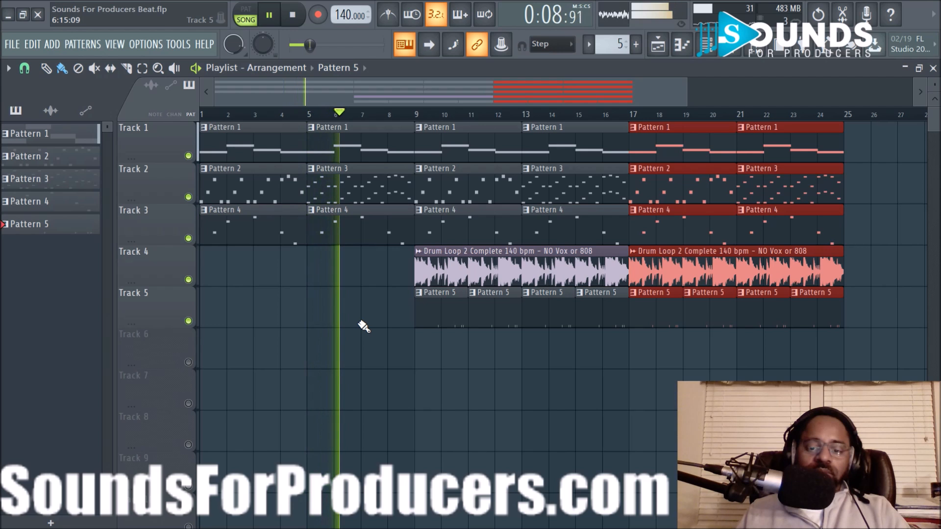
{"action": "key", "text": "space"}
{"action": "right_click", "coordinate": [266, 227]}
{"action": "right_click", "coordinate": [357, 240]}
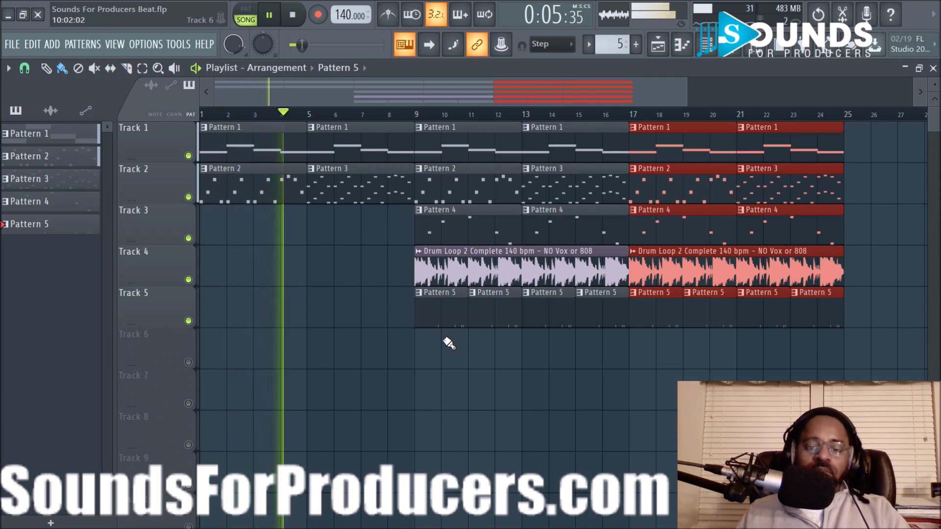
Select every clip from bar 9 onward on Tracks 1 to 5 and move the block to start at bar 17.
{"action": "left_click_drag", "start_coordinate": [430, 350], "coordinate": [796, 137]}
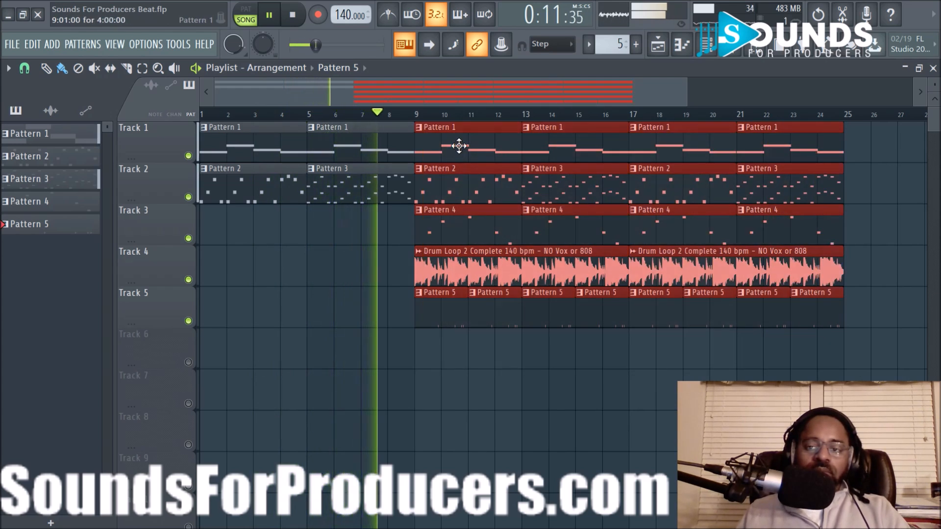
{"action": "key", "text": "space"}
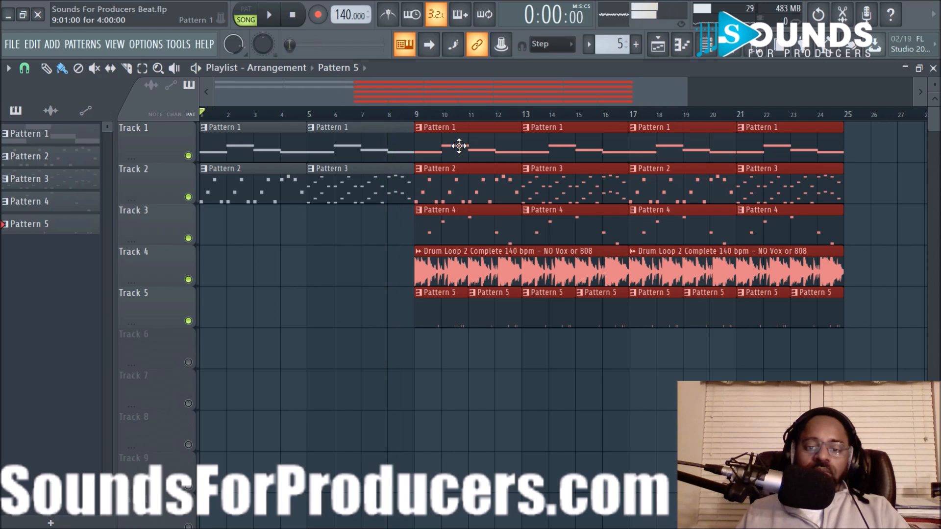
{"action": "left_click_drag", "start_coordinate": [461, 146], "coordinate": [657, 143]}
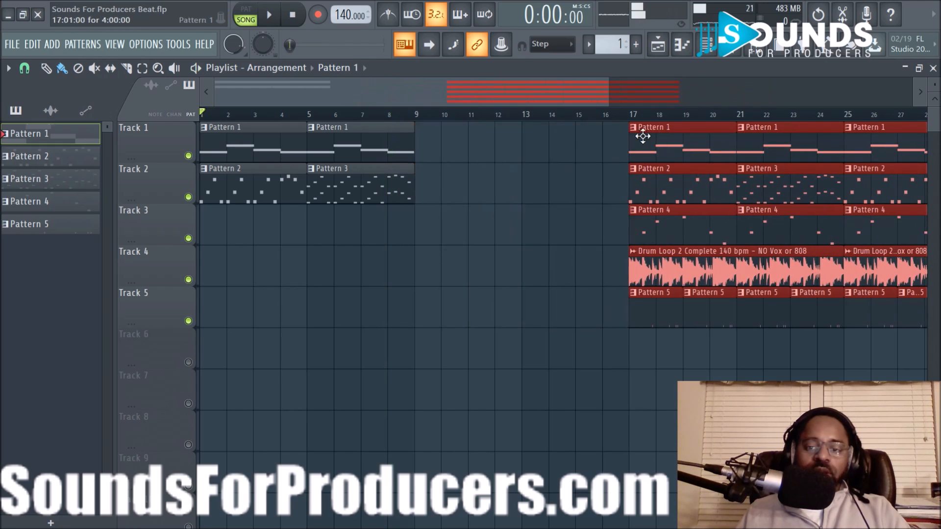
{"action": "scroll", "coordinate": [606, 121], "scroll_direction": "down", "scroll_amount": 2}
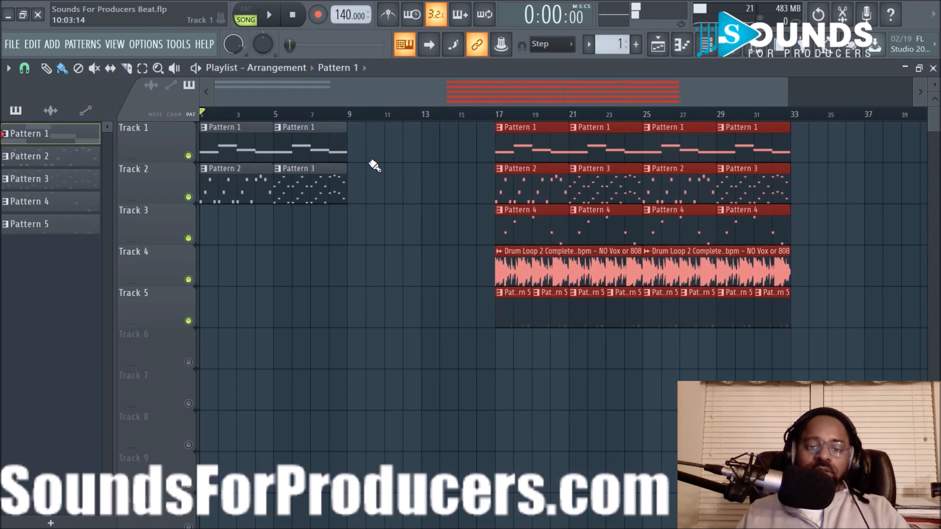
Copy the opening Pattern 1, 2 and 3 clips on Tracks 1 and 2 into the gap starting at bar 9.
{"action": "left_click", "coordinate": [373, 166]}
{"action": "left_click_drag", "start_coordinate": [244, 169], "coordinate": [298, 190]}
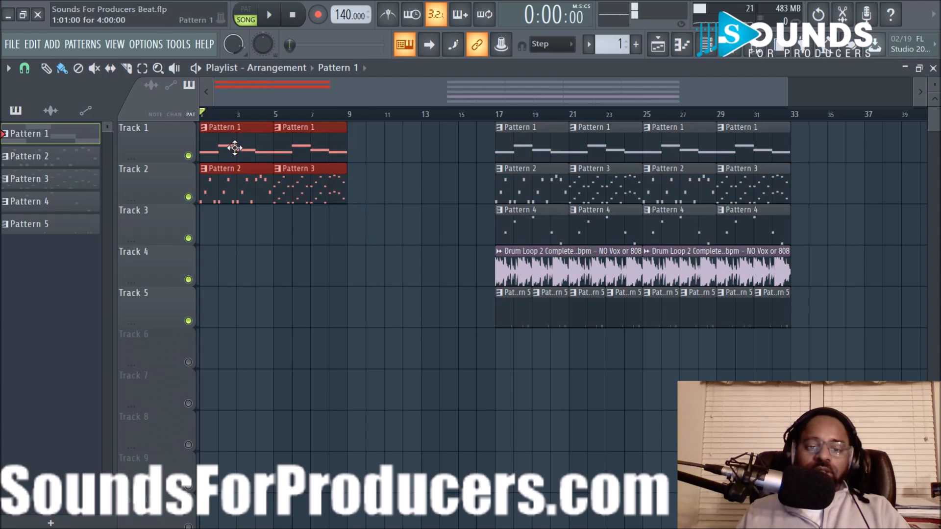
{"action": "left_click_drag", "start_coordinate": [235, 148], "coordinate": [375, 149]}
Copy the first two Pattern 4 clips on Track 3 to bar 9, filling the gap before bar 17.
{"action": "left_click", "coordinate": [431, 244]}
{"action": "left_click_drag", "start_coordinate": [496, 229], "coordinate": [669, 250]}
{"action": "left_click", "coordinate": [451, 248], "text": "ctrl"}
{"action": "left_click_drag", "start_coordinate": [523, 224], "coordinate": [609, 244]}
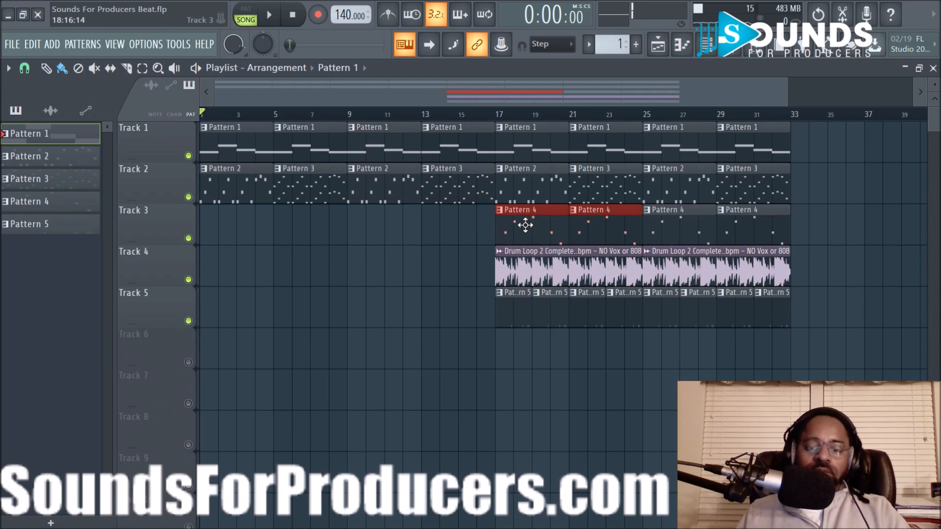
{"action": "left_click_drag", "start_coordinate": [524, 225], "coordinate": [381, 228]}
{"action": "left_click", "coordinate": [395, 324]}
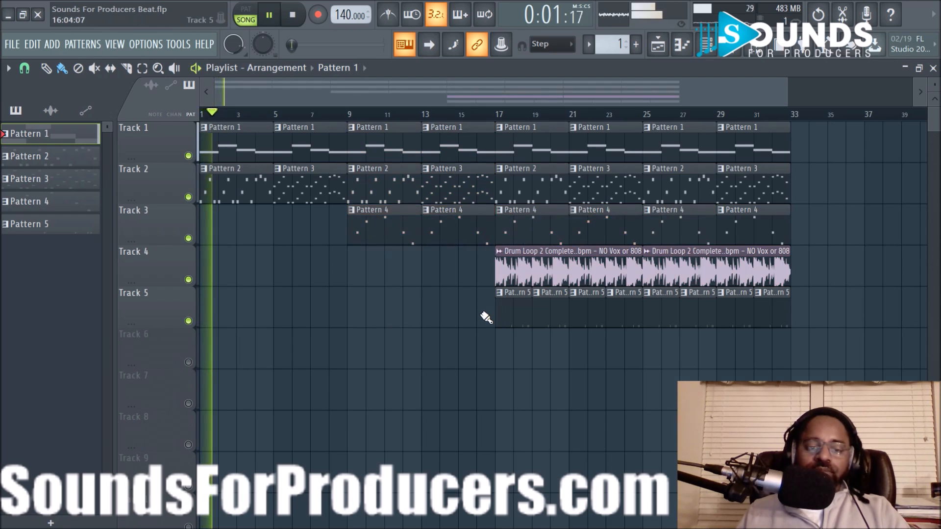
Apply a color gradient from yellow-green to teal across Patterns 1 to 5.
{"action": "left_click", "coordinate": [54, 228]}
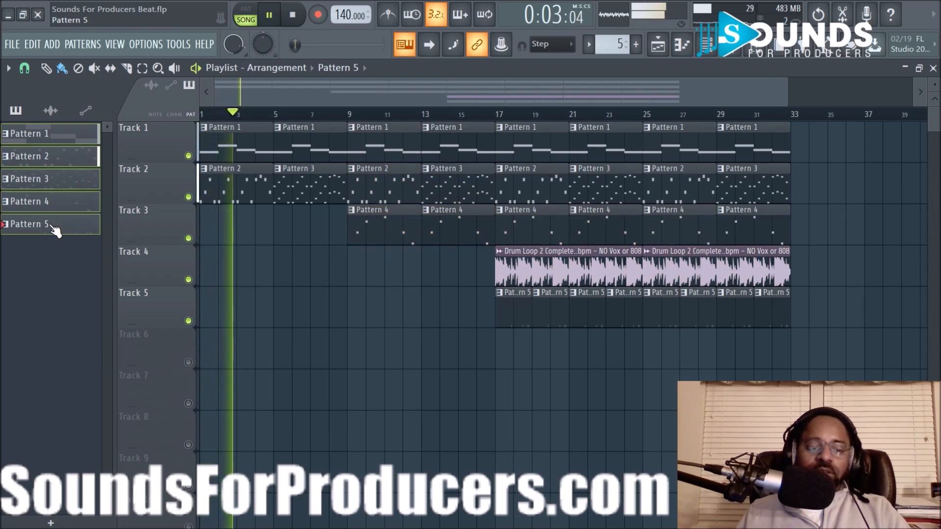
{"action": "right_click", "coordinate": [61, 225]}
{"action": "left_click", "coordinate": [103, 283]}
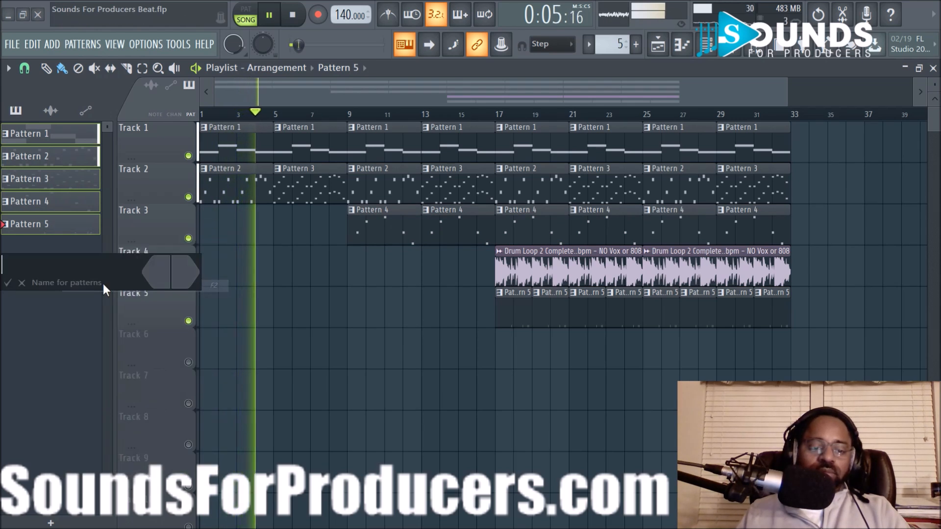
{"action": "left_click", "coordinate": [163, 280]}
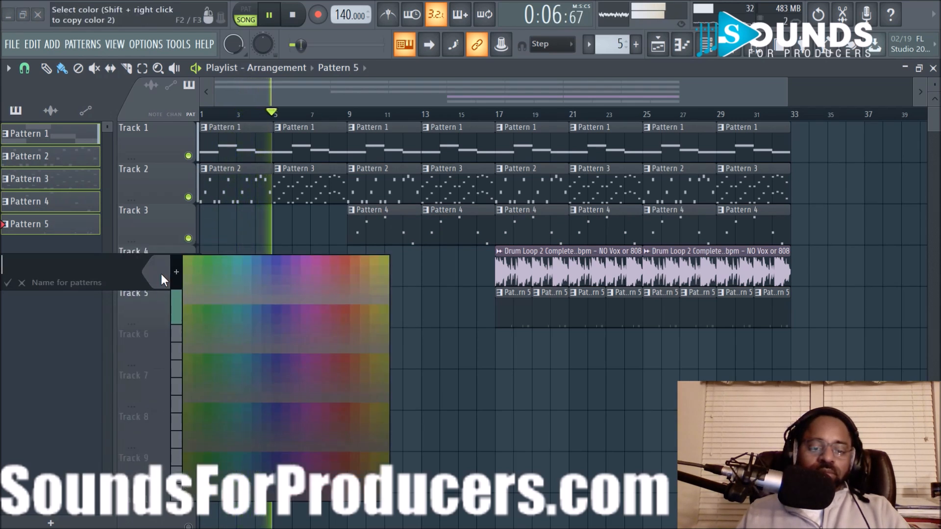
{"action": "left_click", "coordinate": [192, 261]}
{"action": "left_click", "coordinate": [203, 270]}
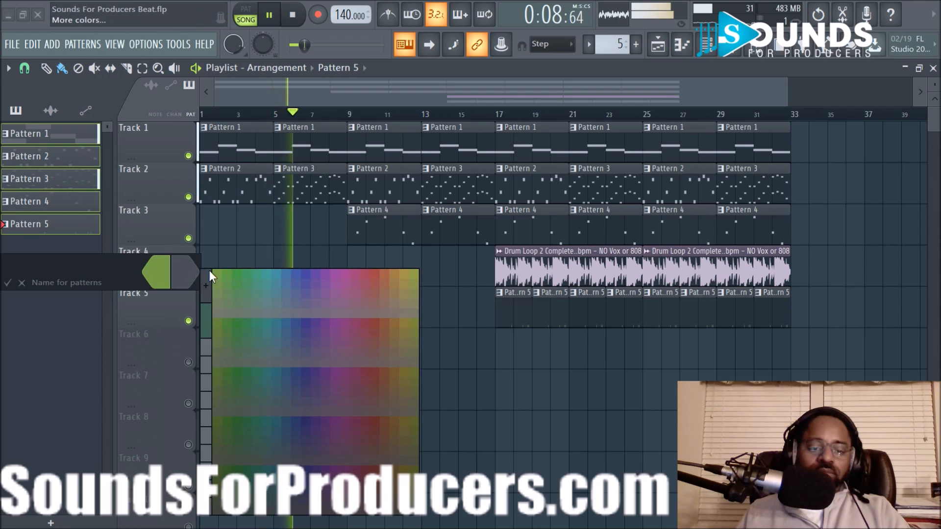
{"action": "left_click", "coordinate": [267, 274]}
{"action": "key", "text": "Return"}
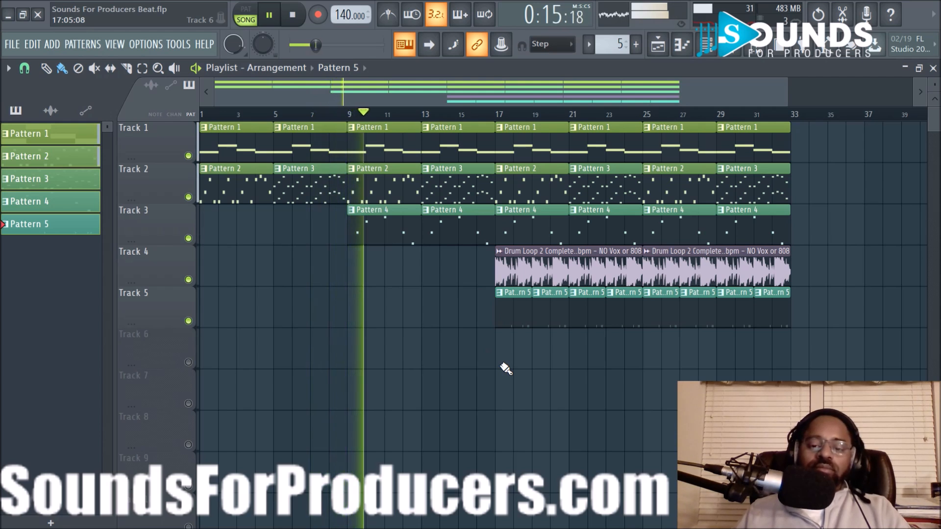
Show the browser and audition the Infinite Hi Hat from the pack's Bonus One Shots HiHats folder against the beat.
{"action": "key", "text": "space"}
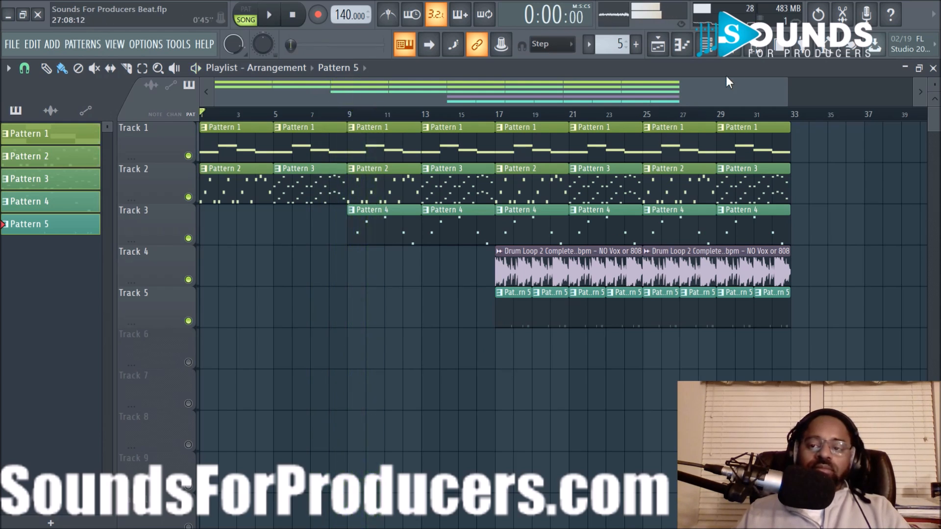
{"action": "left_click", "coordinate": [756, 56]}
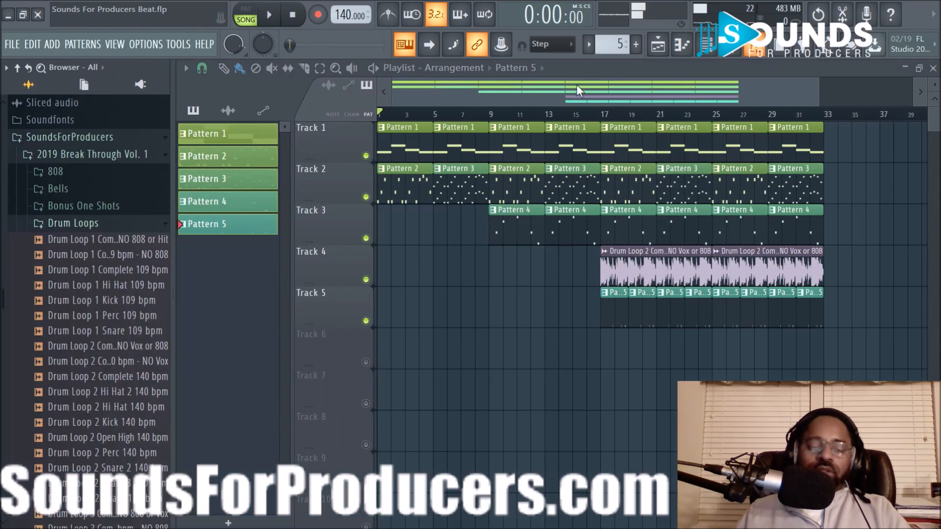
{"action": "left_click", "coordinate": [74, 223]}
{"action": "left_click", "coordinate": [86, 212]}
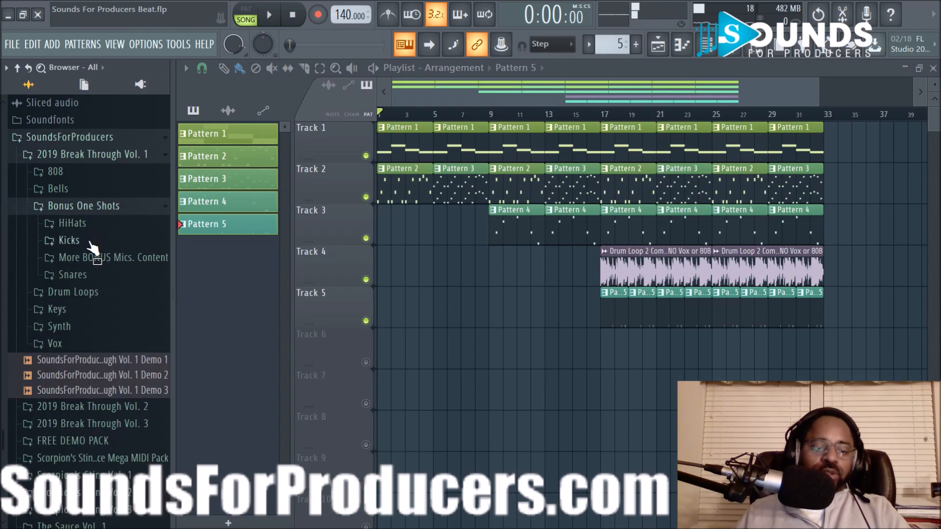
{"action": "left_click", "coordinate": [74, 223]}
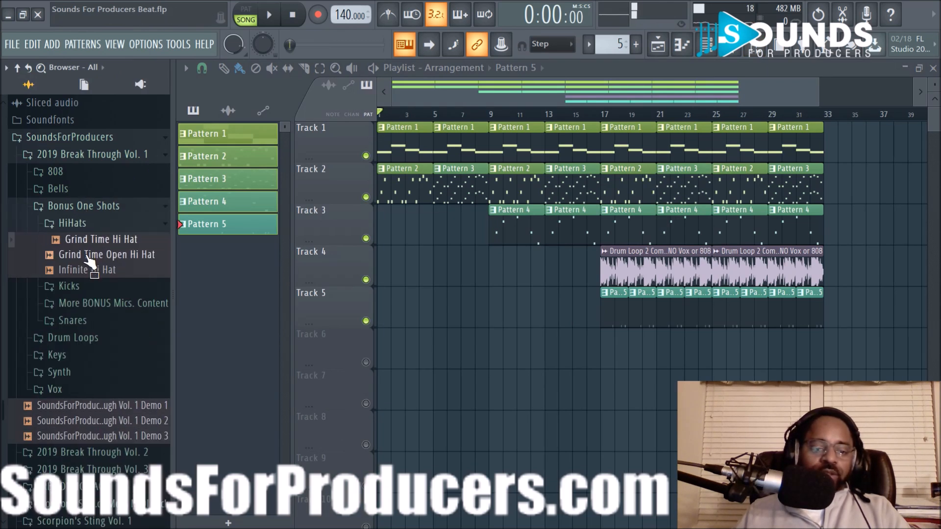
{"action": "left_click", "coordinate": [90, 286]}
{"action": "left_click", "coordinate": [90, 286]}
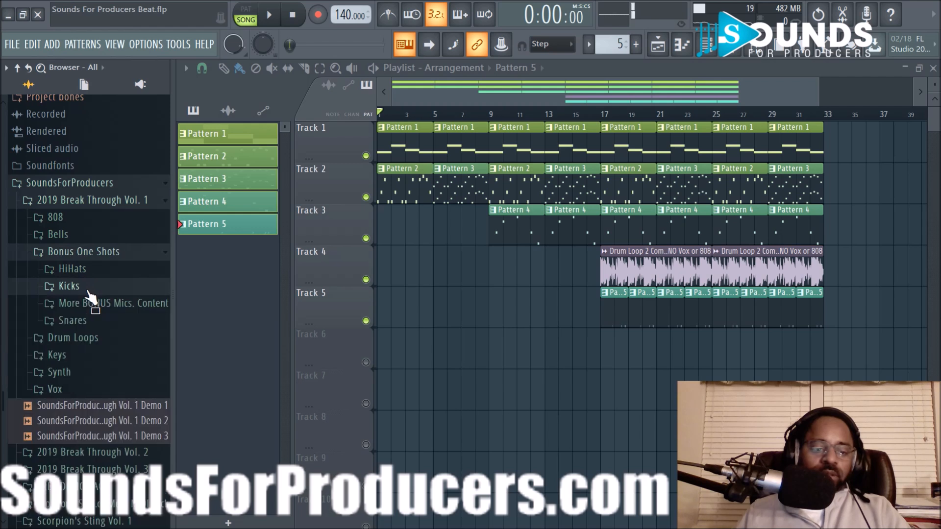
{"action": "left_click", "coordinate": [82, 270]}
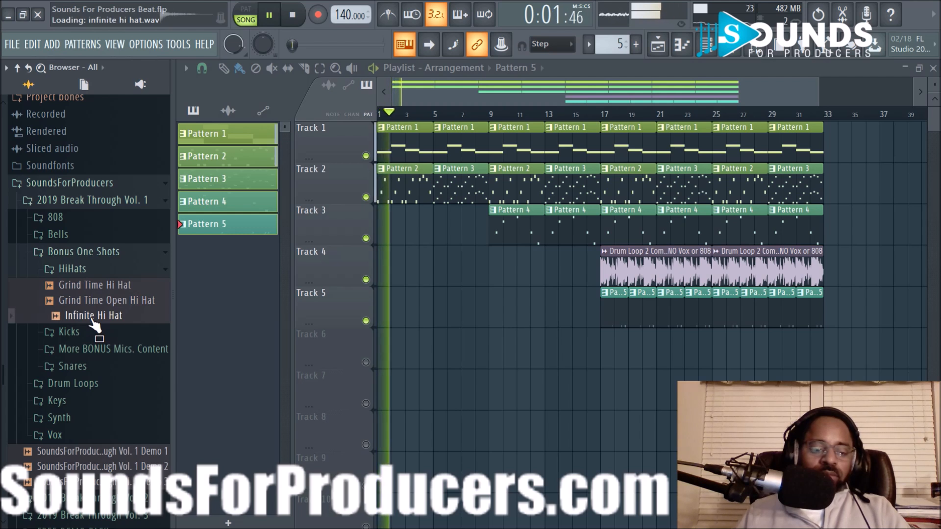
{"action": "key", "text": "space"}
Audition Grind Time Perc, Vox and Hit 1 from the More BONUS Mics. Content folder.
{"action": "left_click", "coordinate": [80, 349]}
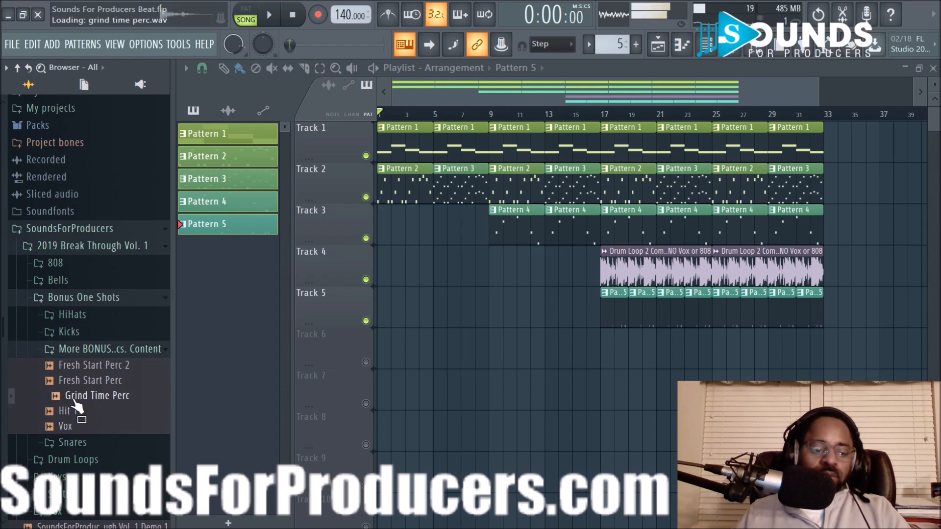
{"action": "left_click", "coordinate": [74, 427]}
{"action": "key", "text": "space"}
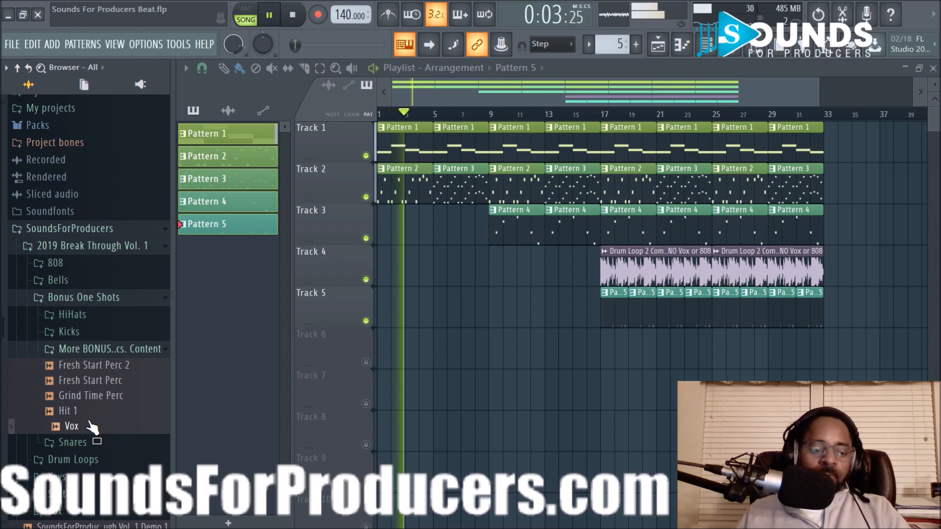
{"action": "left_click", "coordinate": [73, 414]}
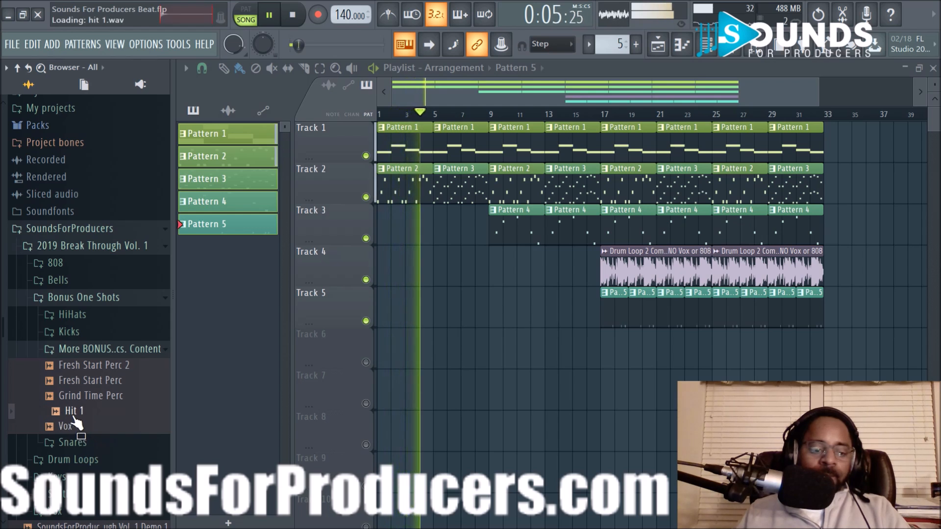
Audition Grind Time Perc, Fresh Start Perc, Hit 1 and Vox against the beat, close their folder and stop playback.
{"action": "left_click", "coordinate": [78, 399]}
{"action": "left_click", "coordinate": [84, 386]}
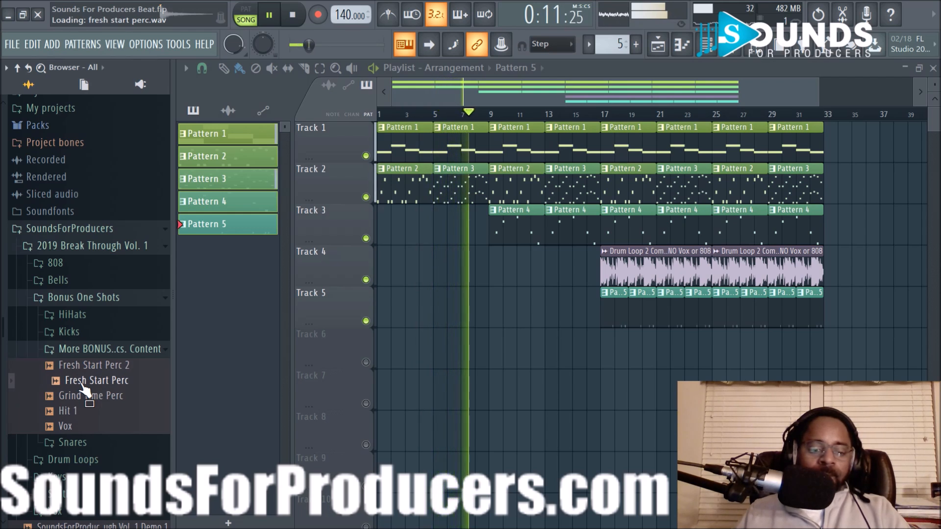
{"action": "key", "text": "space"}
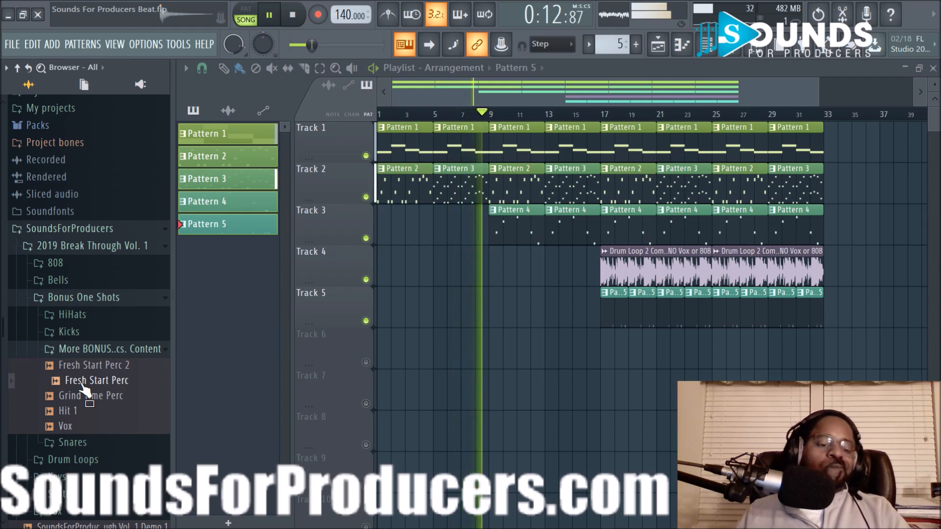
{"action": "left_click", "coordinate": [80, 396]}
{"action": "left_click", "coordinate": [69, 411]}
{"action": "left_click", "coordinate": [69, 426]}
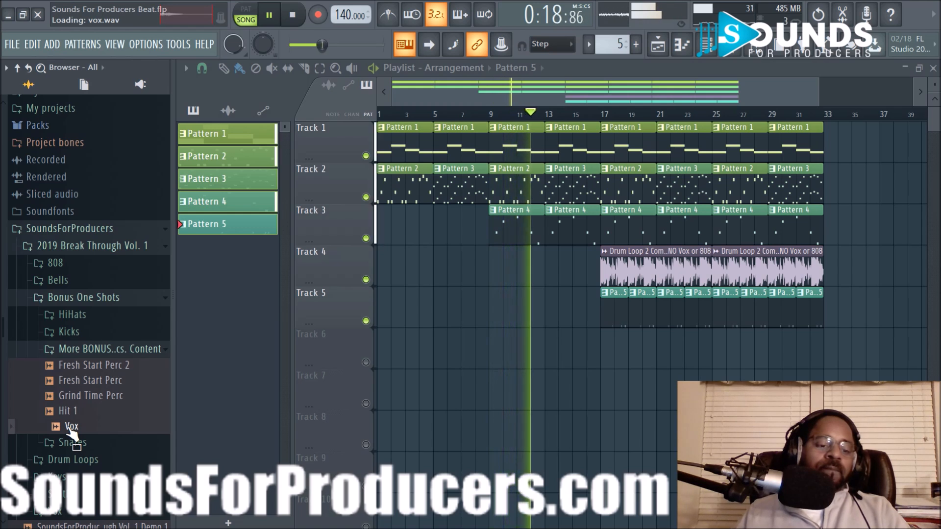
{"action": "left_click", "coordinate": [86, 352]}
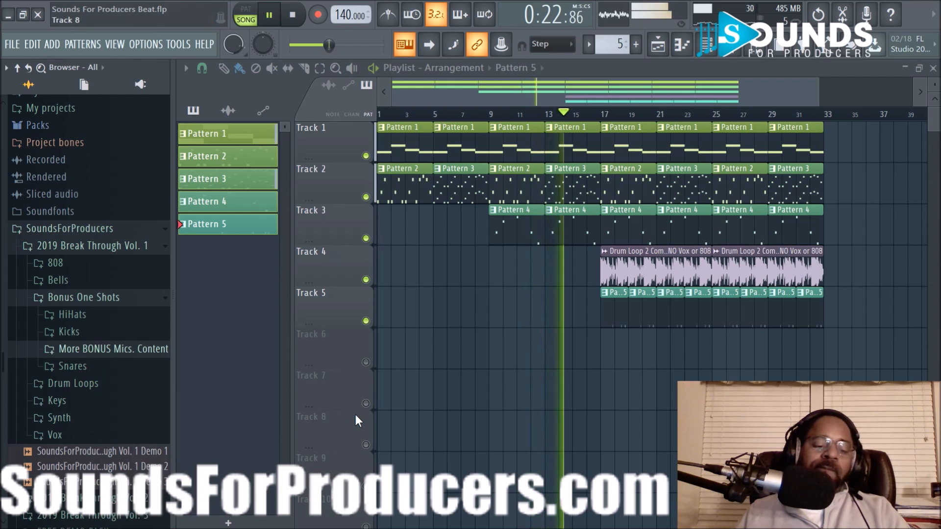
{"action": "key", "text": "space"}
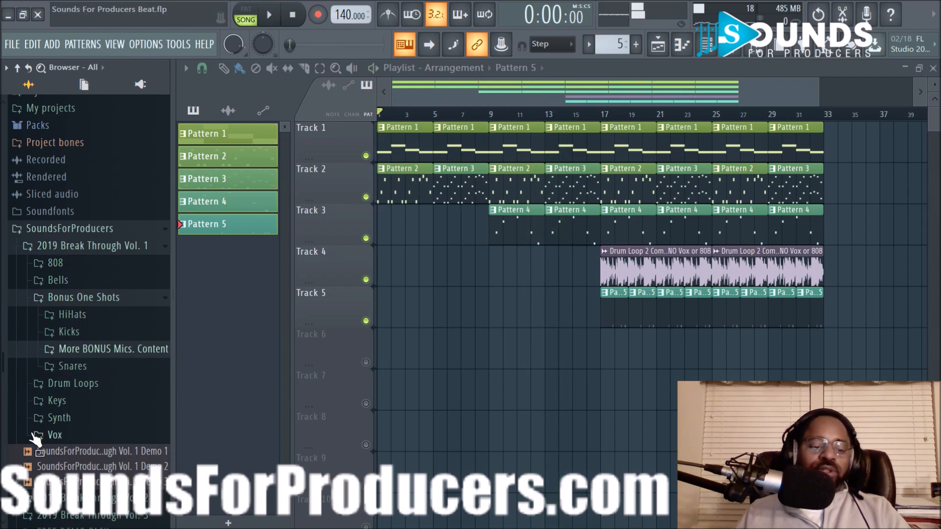
Open the More BONUS Misc. Content folder within Bonus One Shots of the 2019 Break Through Vol. 2 pack.
{"action": "left_click_drag", "start_coordinate": [35, 438], "coordinate": [103, 281]}
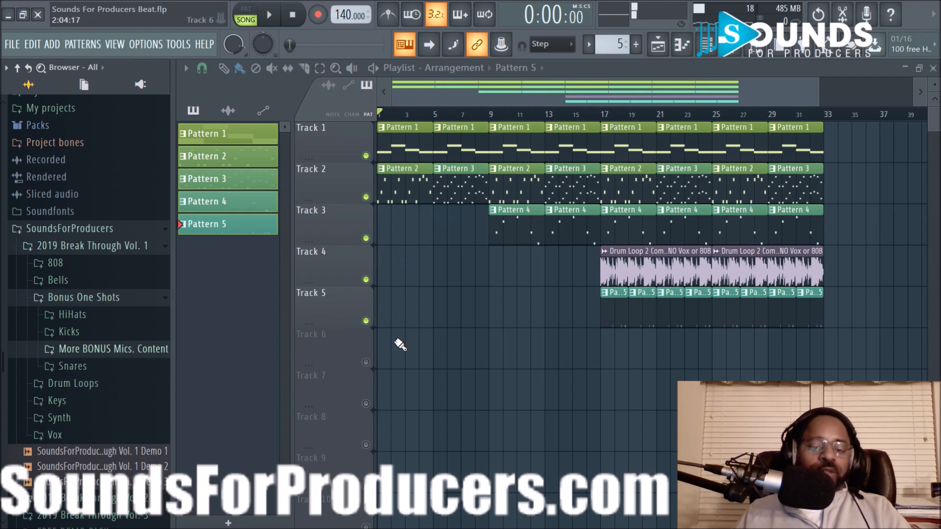
{"action": "left_click", "coordinate": [92, 251]}
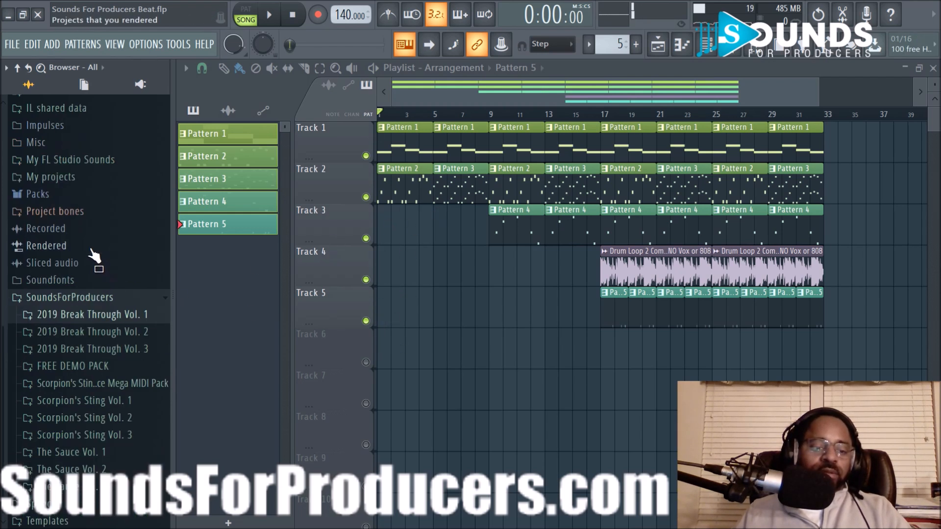
{"action": "left_click", "coordinate": [92, 335]}
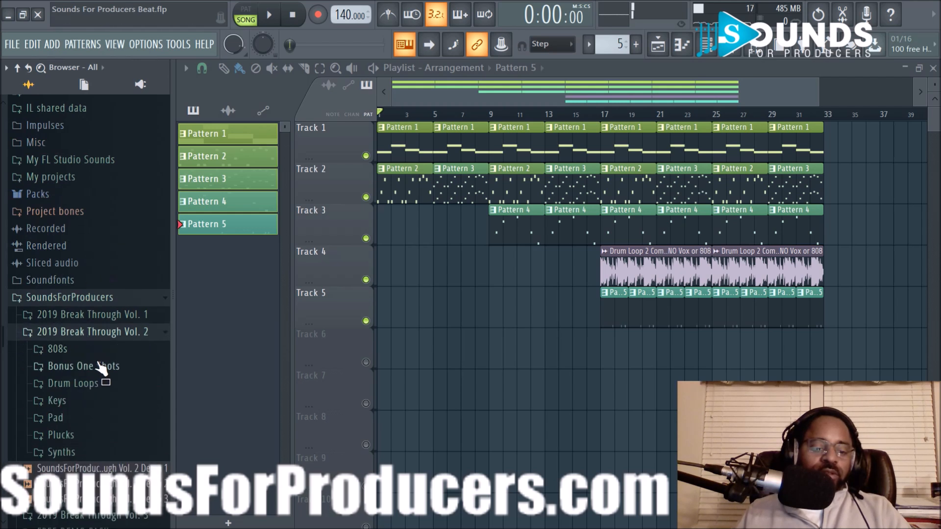
{"action": "left_click", "coordinate": [81, 368]}
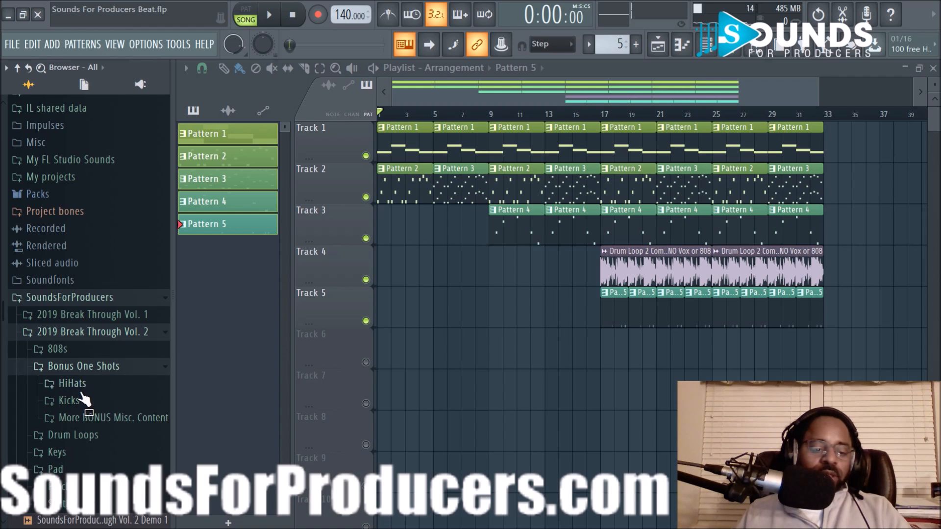
{"action": "left_click", "coordinate": [87, 419]}
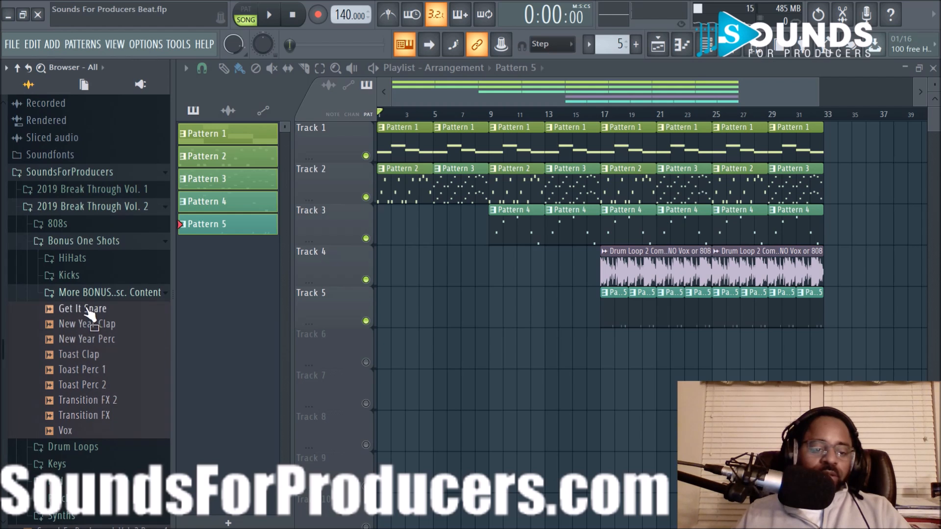
Audition Toast Perc 1, Toast Perc 2 and both Transition FX samples, playing the two transitions against the beat.
{"action": "left_click", "coordinate": [79, 371]}
{"action": "left_click", "coordinate": [82, 386]}
{"action": "left_click", "coordinate": [84, 402]}
{"action": "left_click", "coordinate": [83, 416]}
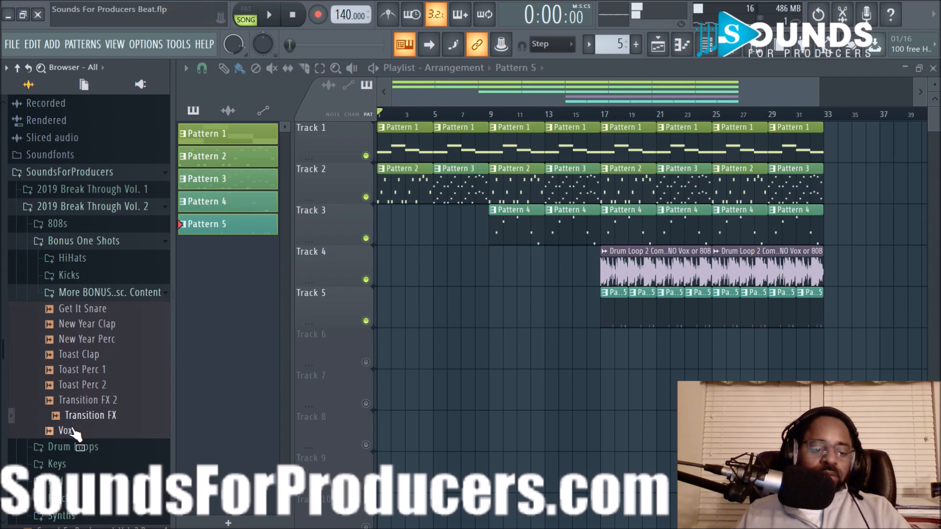
{"action": "left_click", "coordinate": [79, 403]}
{"action": "key", "text": "space"}
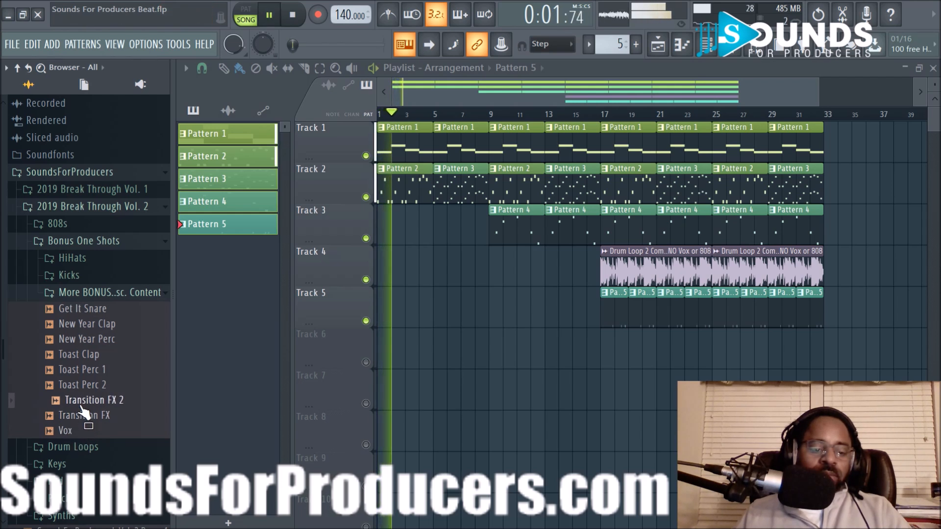
{"action": "left_click", "coordinate": [84, 418]}
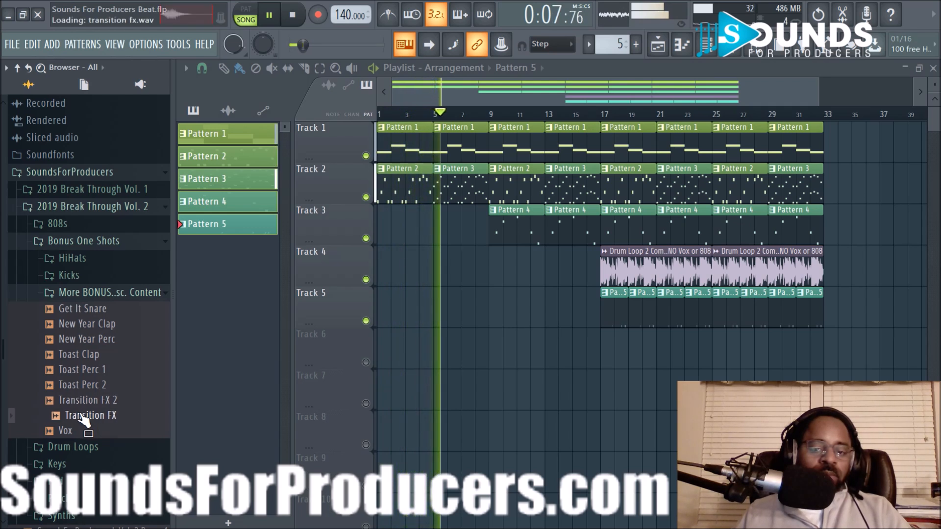
{"action": "key", "text": "space"}
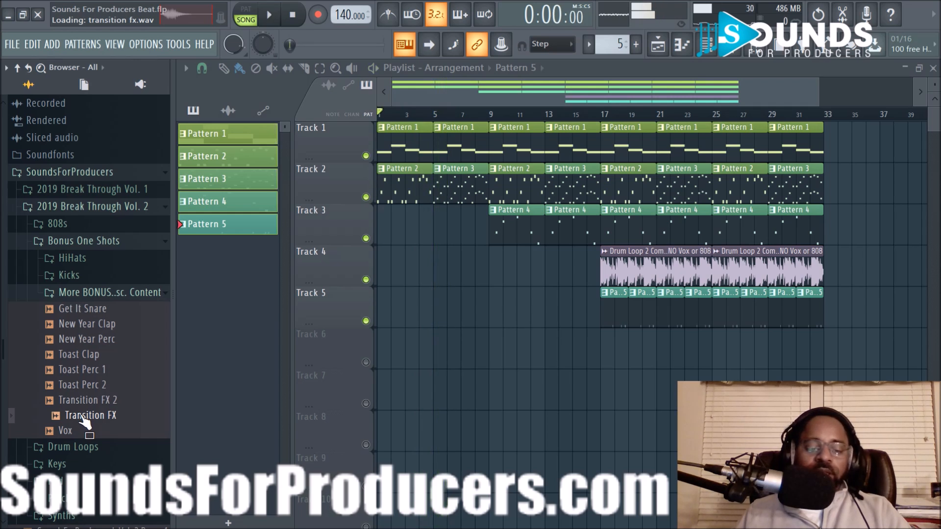
Place the Transition FX sample on Track 6 at bar 1 and play the arrangement's opening bars with it.
{"action": "left_click_drag", "start_coordinate": [316, 367], "coordinate": [381, 344]}
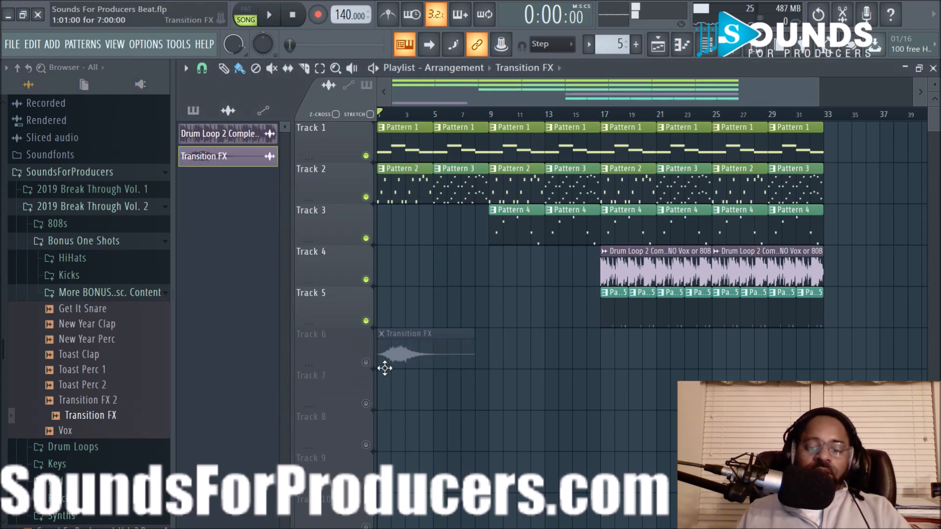
{"action": "right_click", "coordinate": [366, 363]}
{"action": "right_click", "coordinate": [365, 362]}
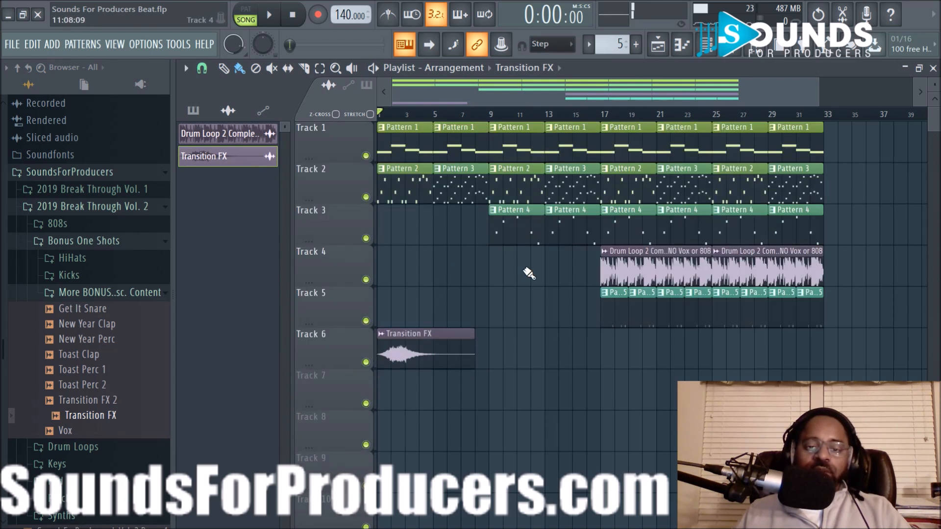
{"action": "key", "text": "space"}
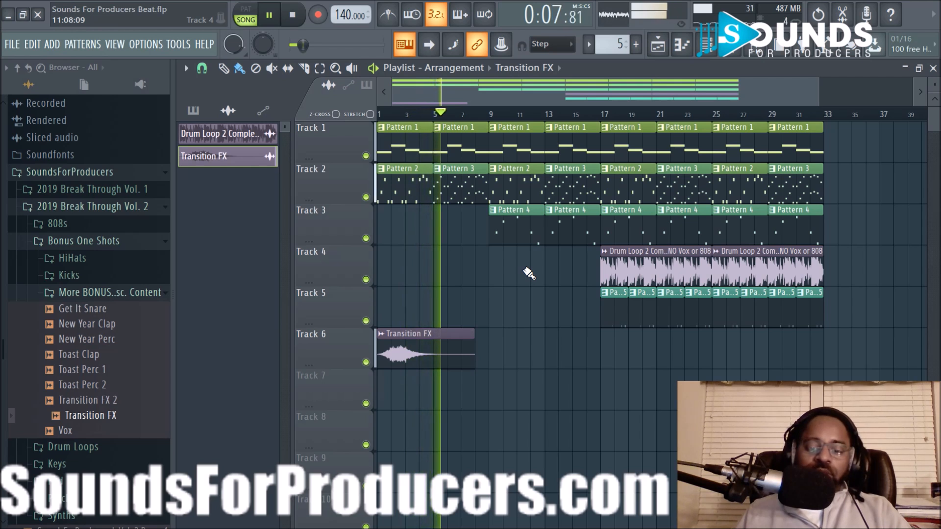
{"action": "key", "text": "space"}
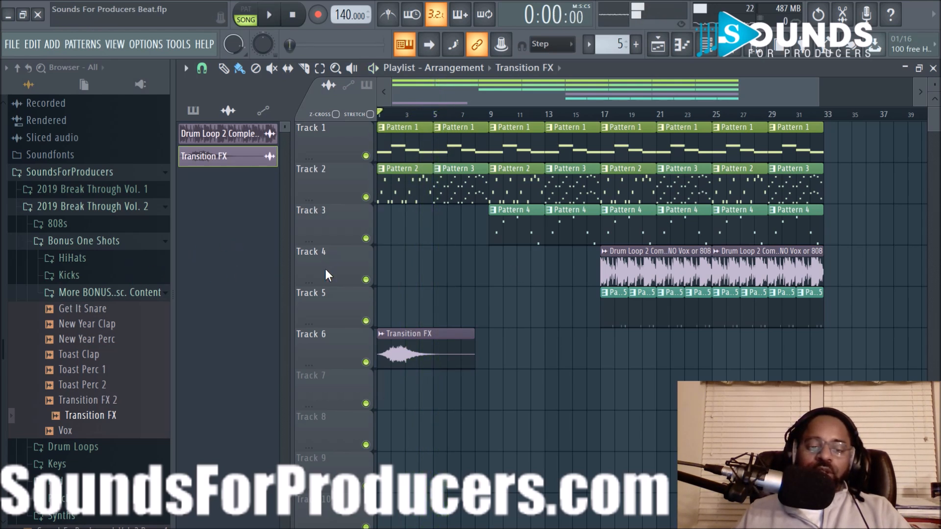
Hide the browser, show all channels in the channel rack and route the Transition FX channel to mixer track 6.
{"action": "left_click", "coordinate": [757, 47]}
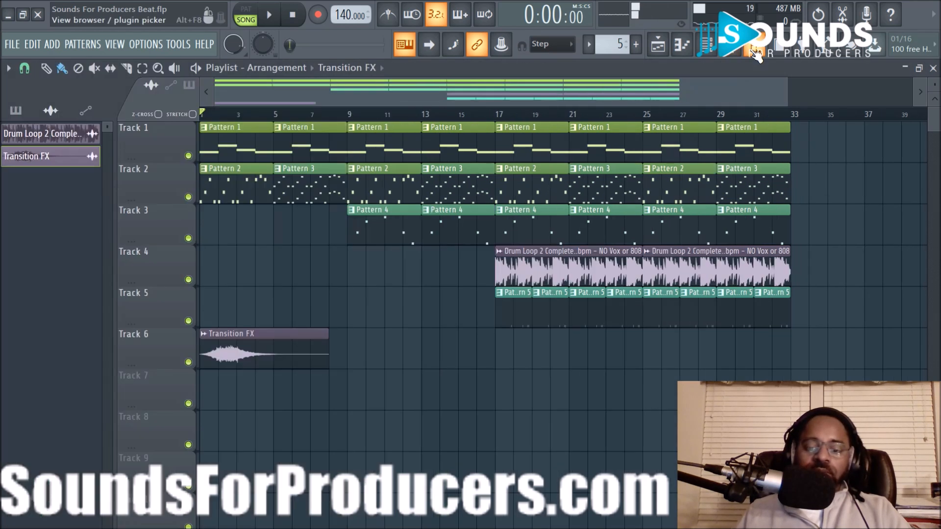
{"action": "left_click", "coordinate": [658, 45]}
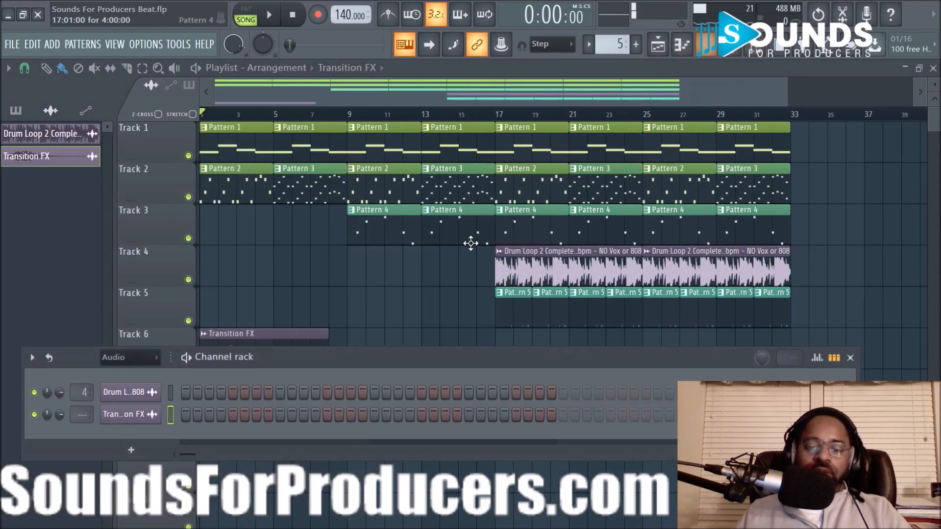
{"action": "left_click", "coordinate": [155, 358]}
{"action": "left_click", "coordinate": [148, 373]}
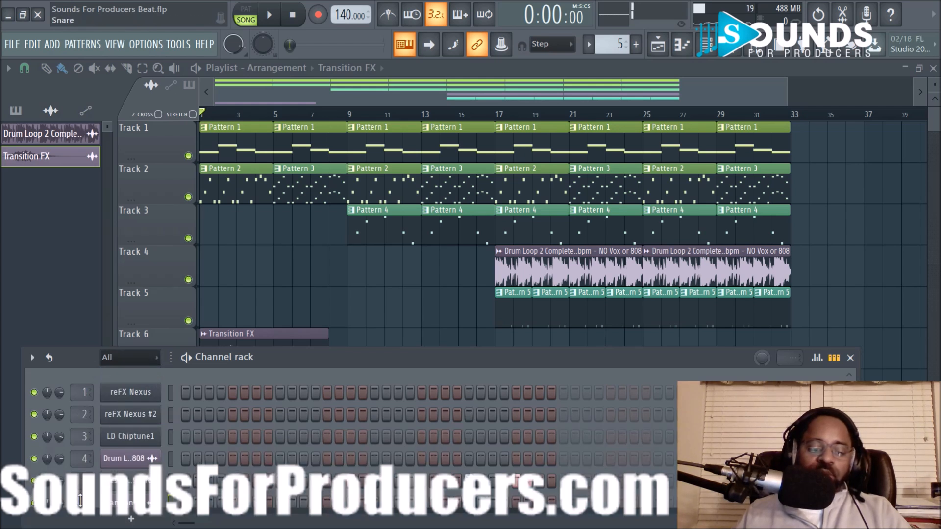
Rename mixer Insert 6 as Riser while the beat plays, and stop playback.
{"action": "left_click", "coordinate": [737, 54]}
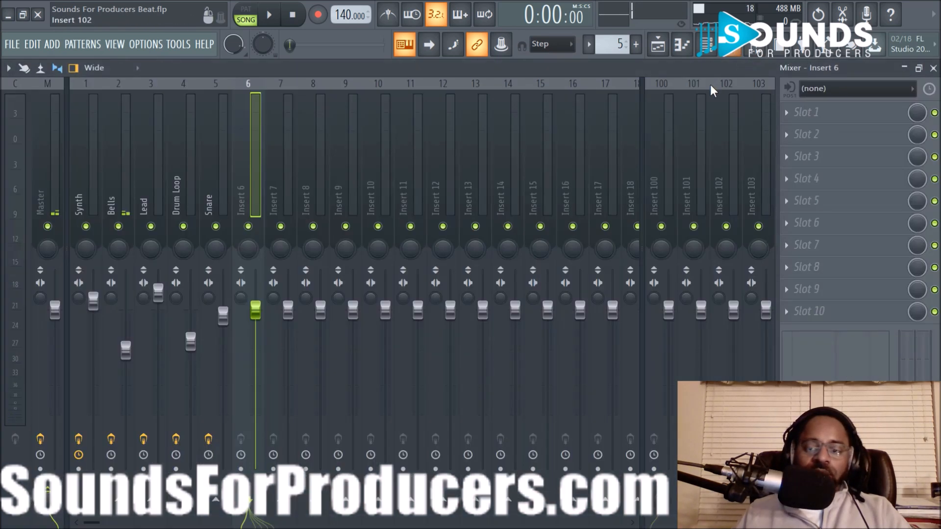
{"action": "key", "text": "space"}
{"action": "right_click", "coordinate": [247, 202]}
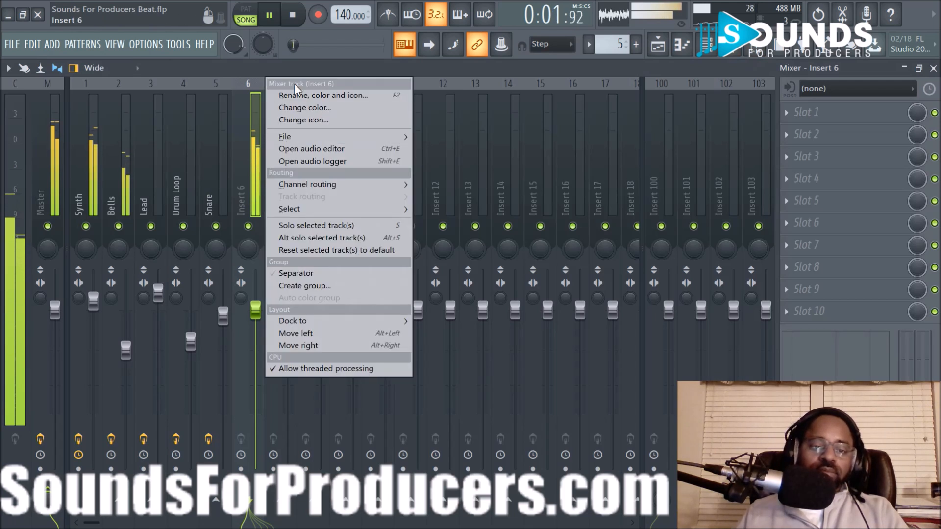
{"action": "left_click", "coordinate": [300, 96]}
{"action": "type", "text": "Riser"}
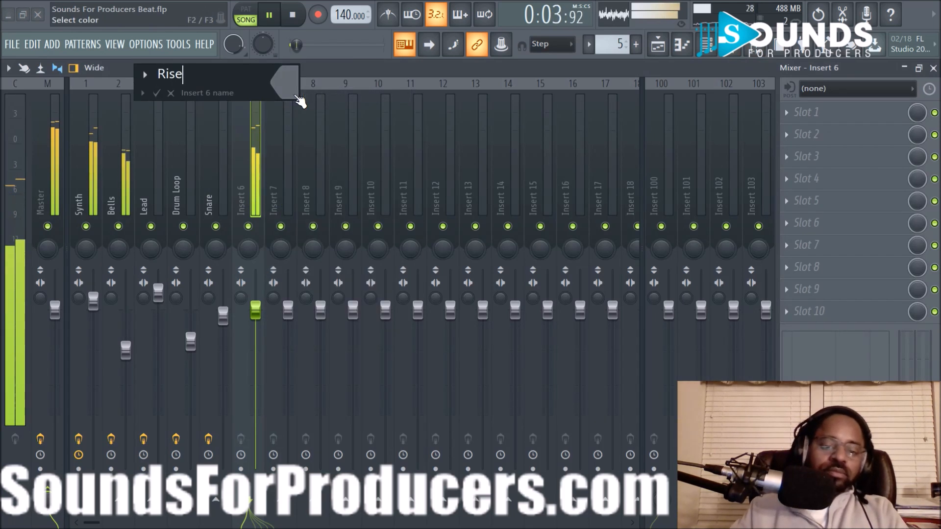
{"action": "key", "text": "Return"}
{"action": "key", "text": "space"}
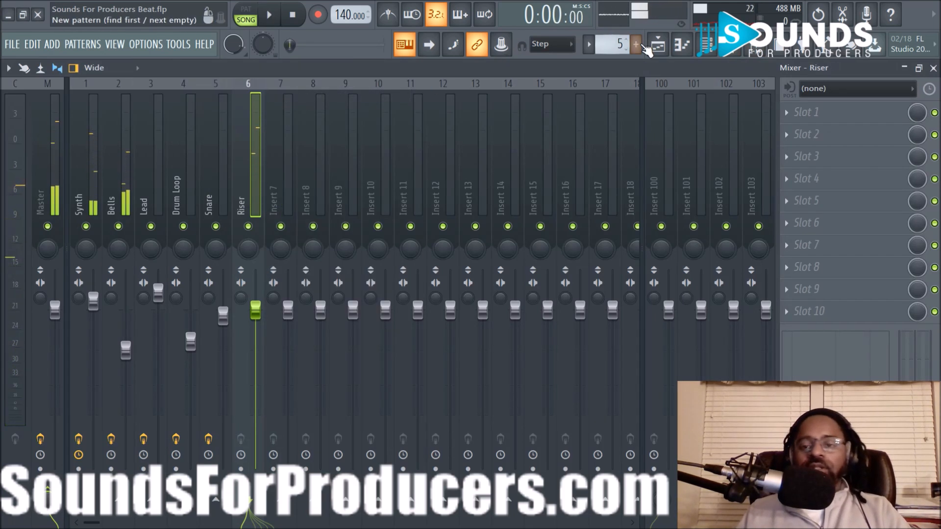
Copy the Transition FX clip on Track 6 to bar 15, leading into the drum section, and save the project.
{"action": "left_click", "coordinate": [657, 45]}
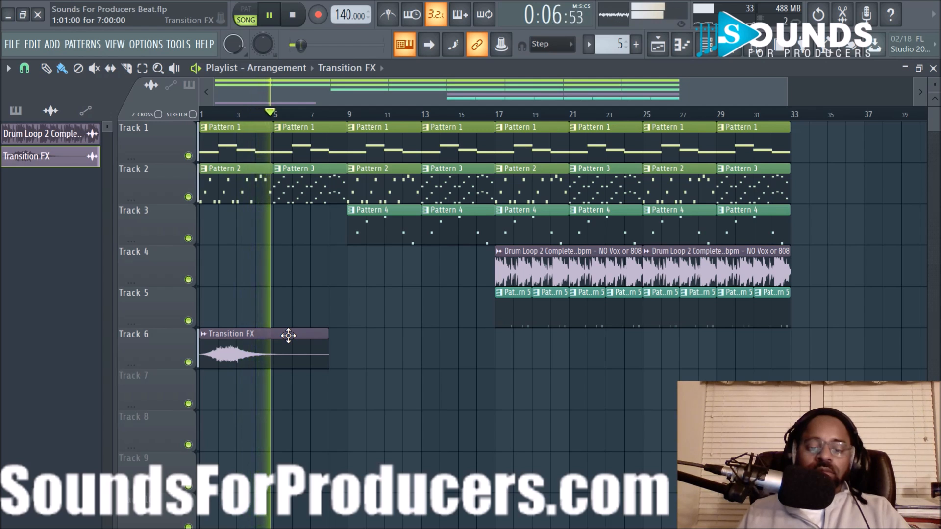
{"action": "left_click_drag", "start_coordinate": [288, 335], "coordinate": [527, 351]}
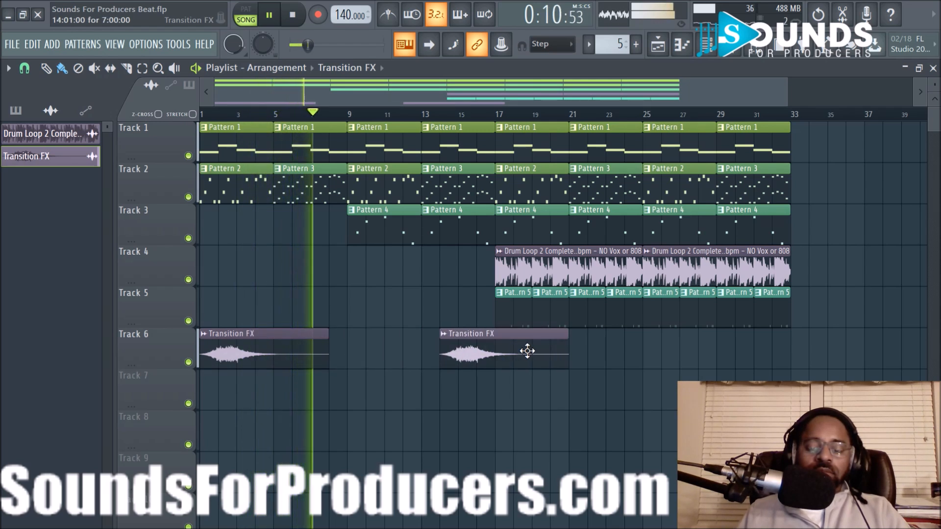
{"action": "left_click_drag", "start_coordinate": [527, 351], "coordinate": [539, 350]}
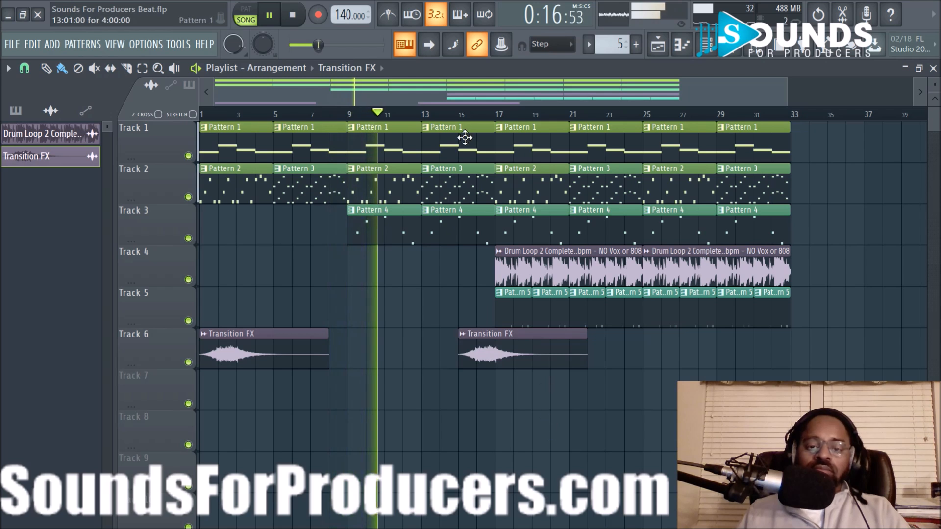
{"action": "scroll", "coordinate": [470, 120], "scroll_direction": "down", "scroll_amount": 2}
{"action": "key", "text": "ctrl+s"}
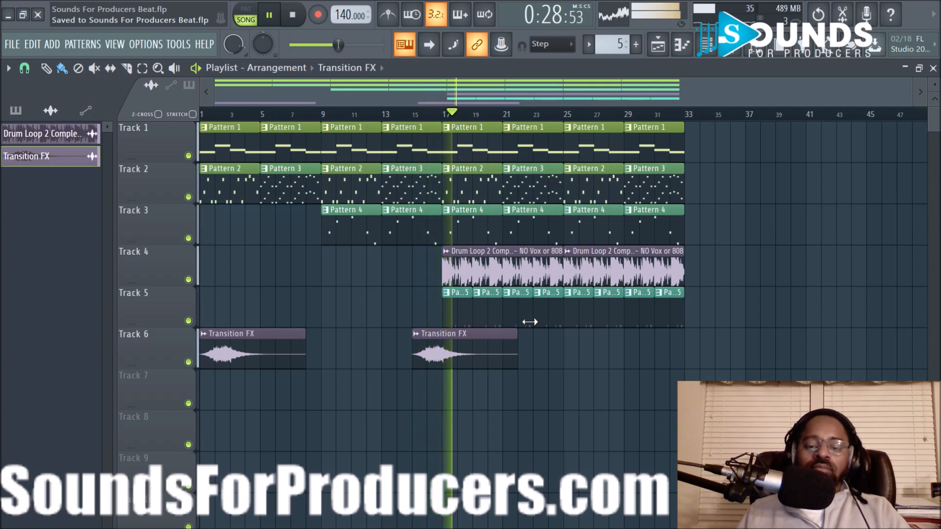
{"action": "key", "text": "space"}
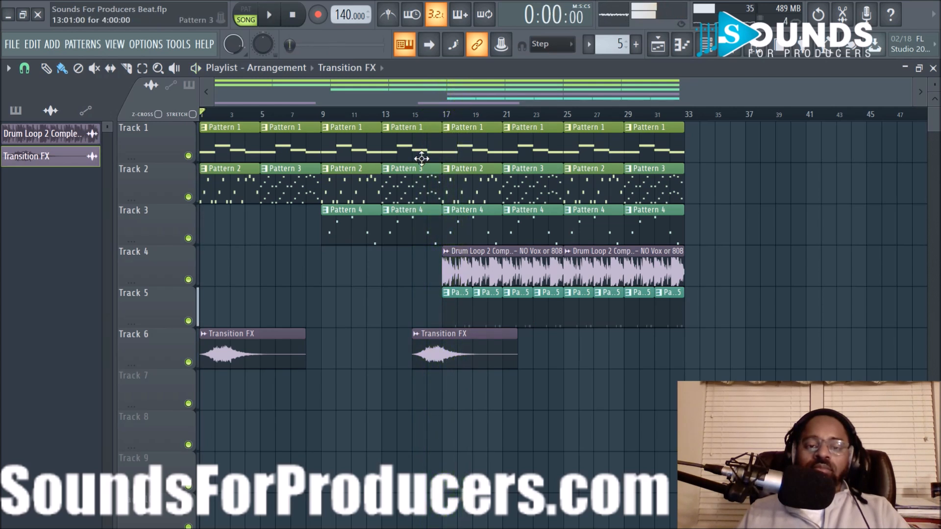
Try the project at a tempo of 150 BPM and undo the tempo change.
{"action": "right_click", "coordinate": [346, 14]}
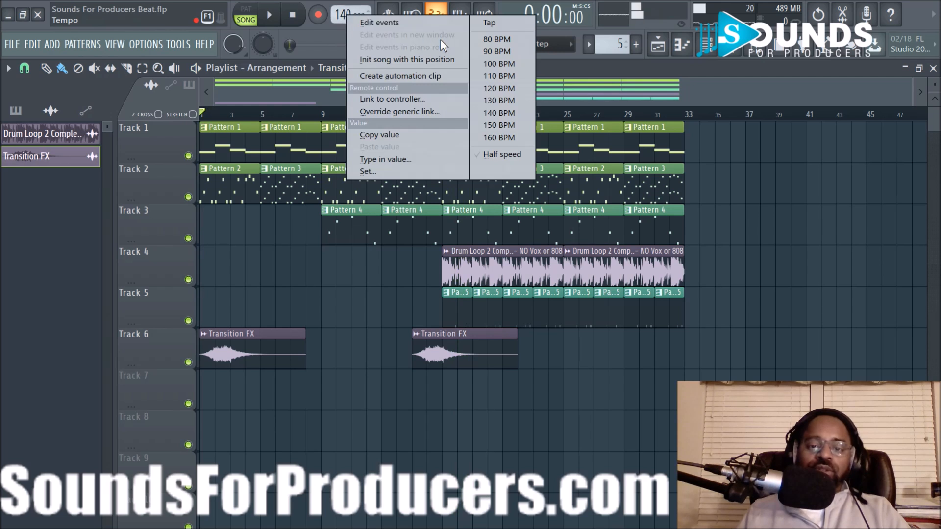
{"action": "left_click", "coordinate": [515, 126]}
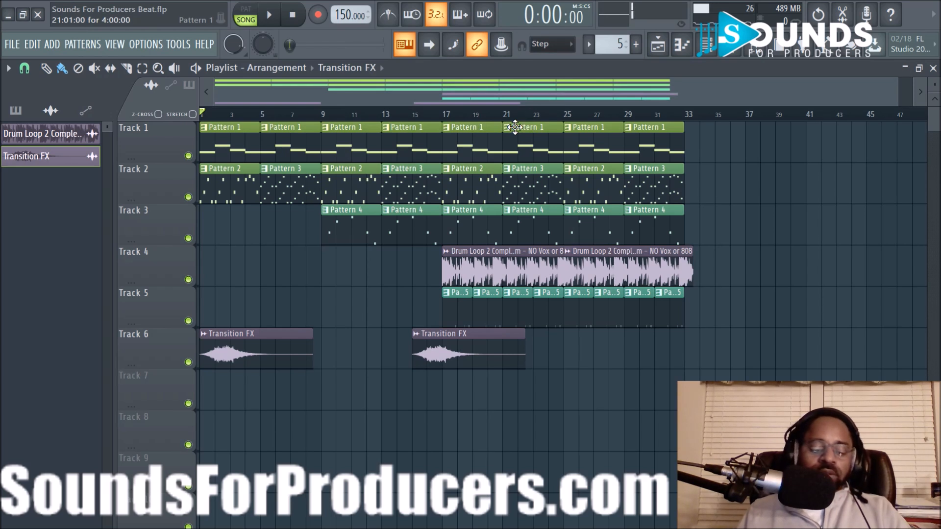
{"action": "key", "text": "ctrl+z"}
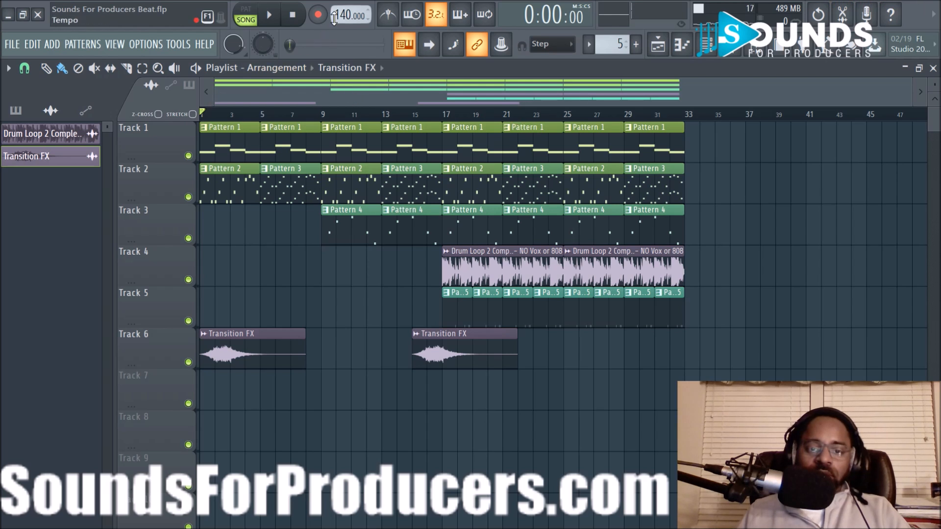
Set the project tempo to 150 BPM.
{"action": "right_click", "coordinate": [343, 16]}
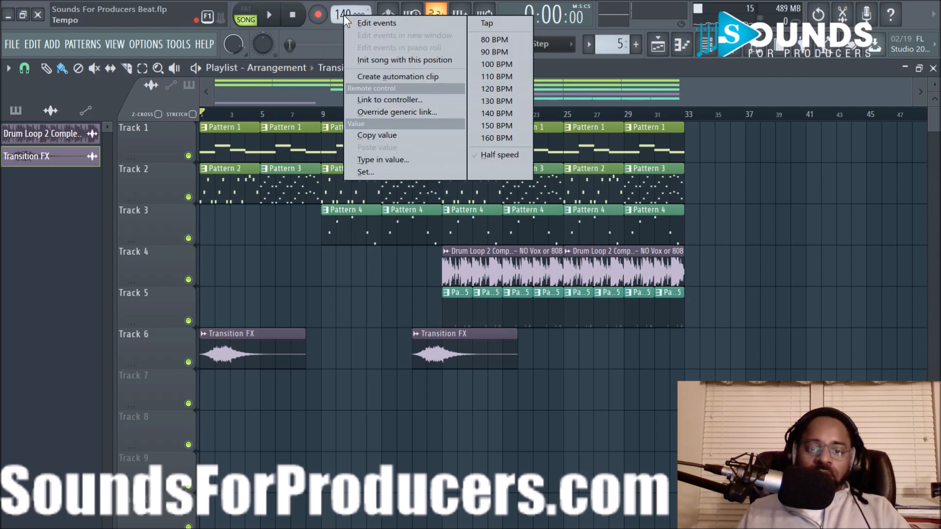
{"action": "left_click", "coordinate": [491, 124]}
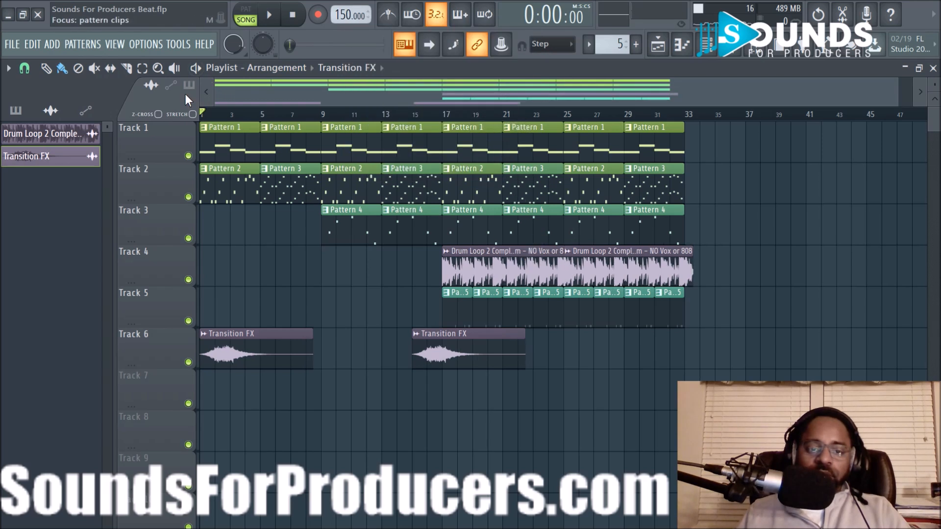
Enable clip stretching, set playlist snap to none, and stretch the two Track 4 drum loop clips to end at bars 25 and 33.
{"action": "left_click", "coordinate": [688, 259]}
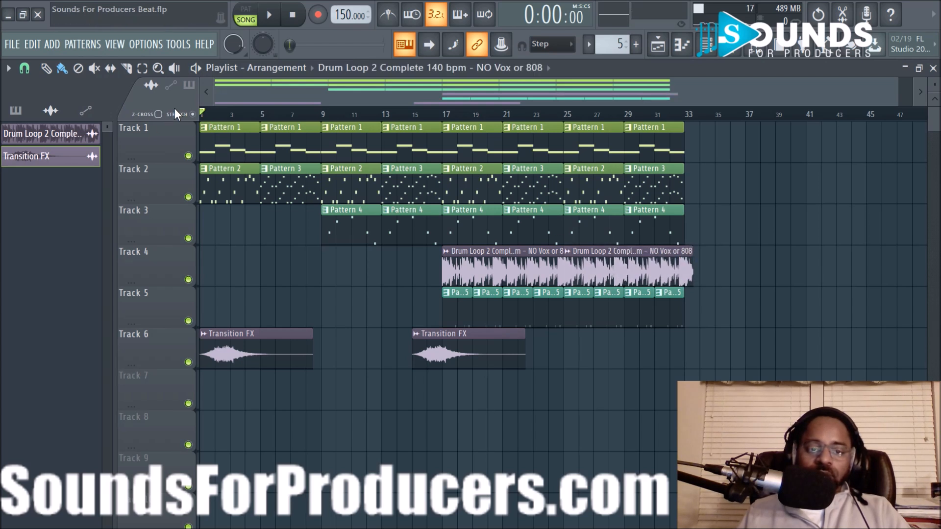
{"action": "left_click", "coordinate": [23, 71]}
{"action": "left_click", "coordinate": [42, 127]}
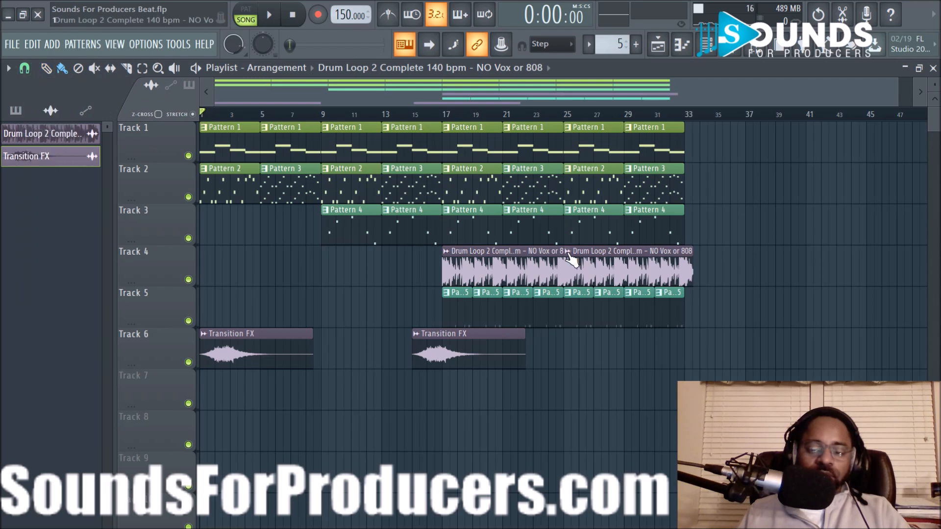
{"action": "scroll", "coordinate": [584, 116], "scroll_direction": "up", "scroll_amount": 5}
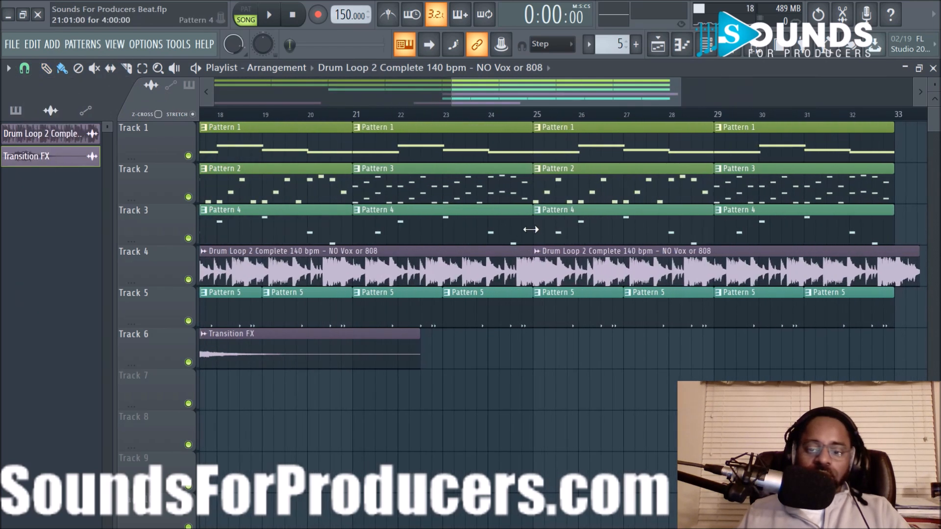
{"action": "left_click_drag", "start_coordinate": [594, 260], "coordinate": [659, 263]}
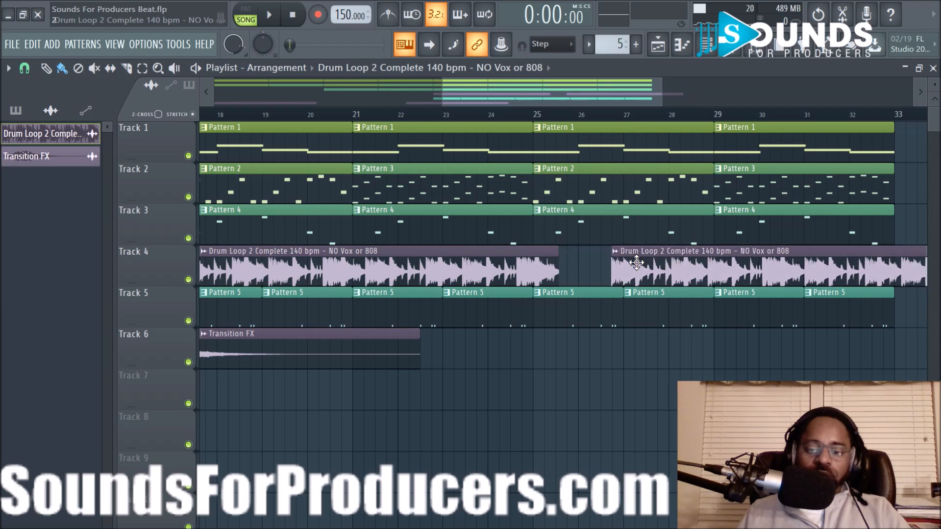
{"action": "left_click_drag", "start_coordinate": [559, 263], "coordinate": [533, 266]}
{"action": "left_click_drag", "start_coordinate": [655, 264], "coordinate": [587, 251]}
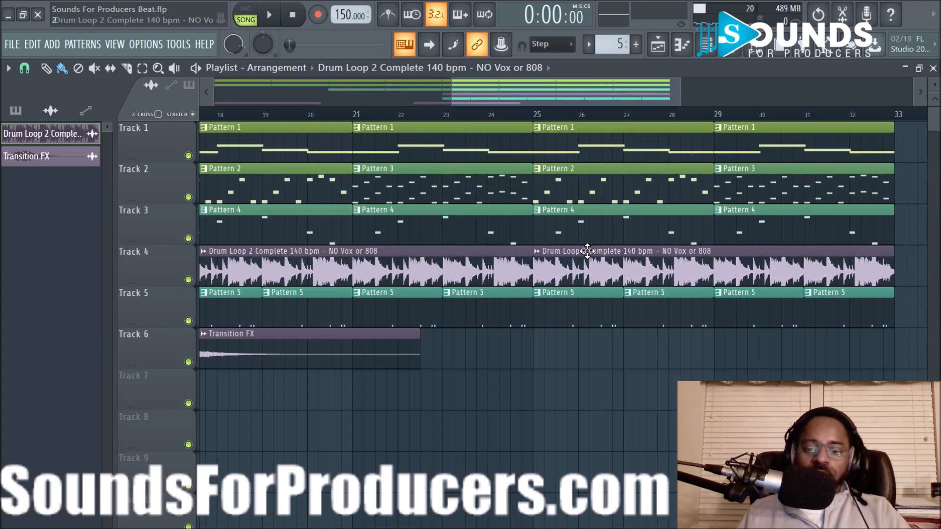
Stretch the Transition FX clips on Track 6 to eight bars, the first ending at bar 9, and play back the opening.
{"action": "scroll", "coordinate": [515, 121], "scroll_direction": "down", "scroll_amount": 3}
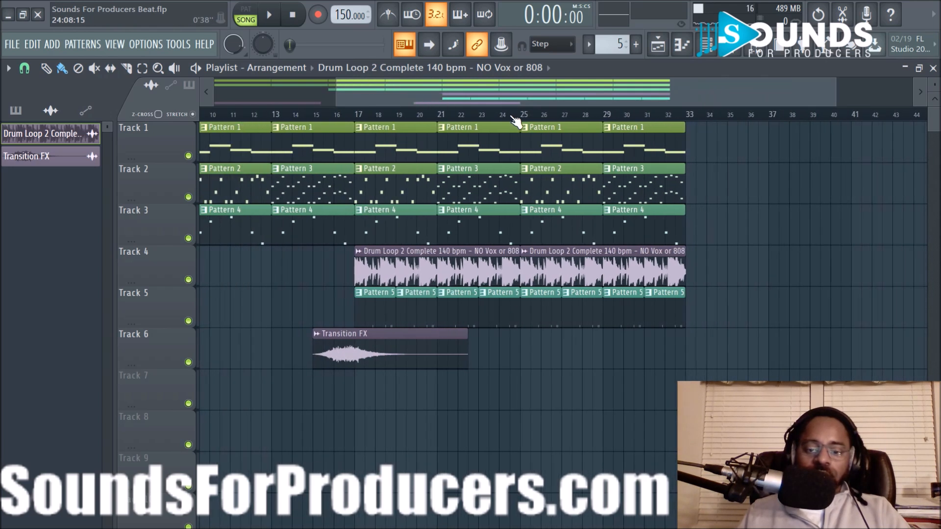
{"action": "key", "text": "space"}
{"action": "left_click_drag", "start_coordinate": [506, 104], "coordinate": [386, 87]}
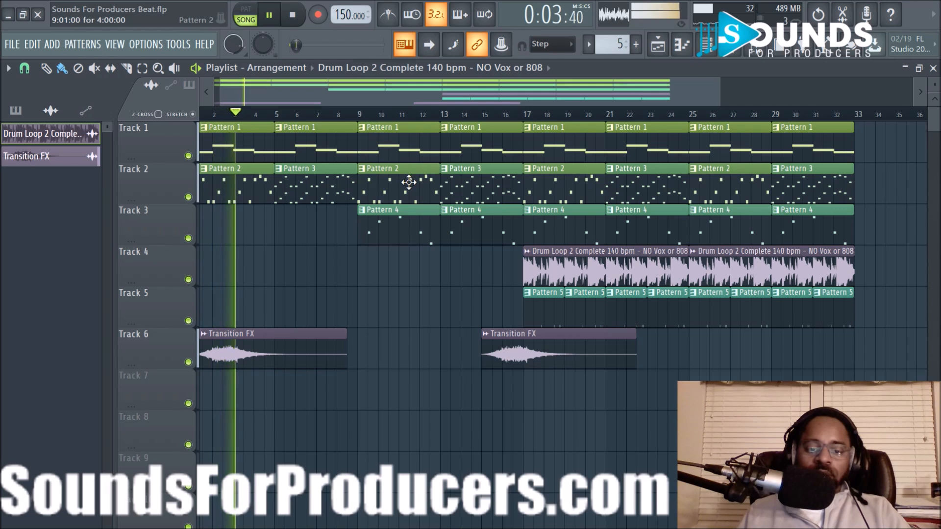
{"action": "left_click_drag", "start_coordinate": [366, 88], "coordinate": [319, 99]}
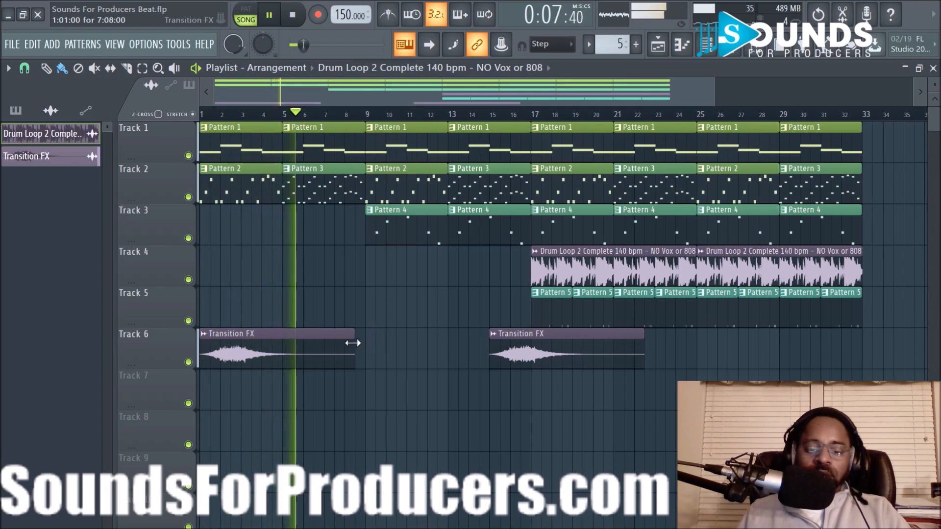
{"action": "key", "text": "space"}
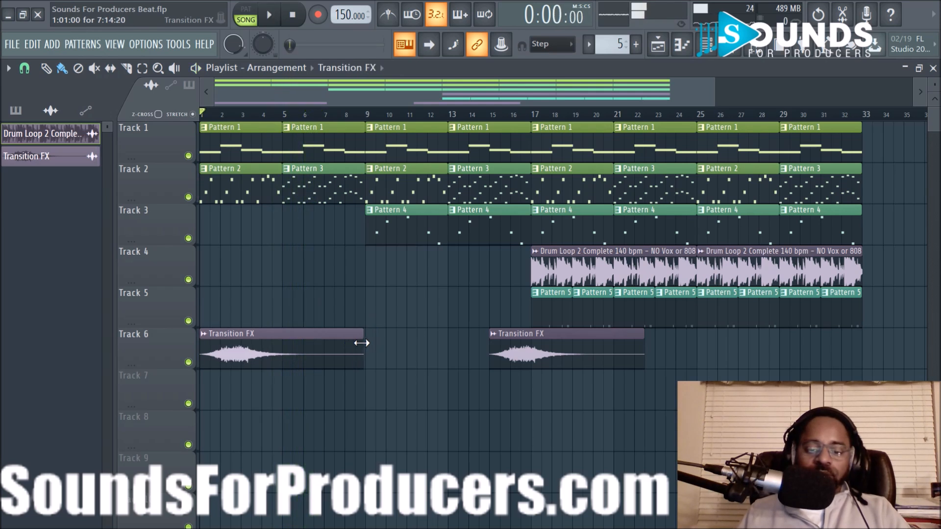
{"action": "left_click_drag", "start_coordinate": [363, 343], "coordinate": [378, 380]}
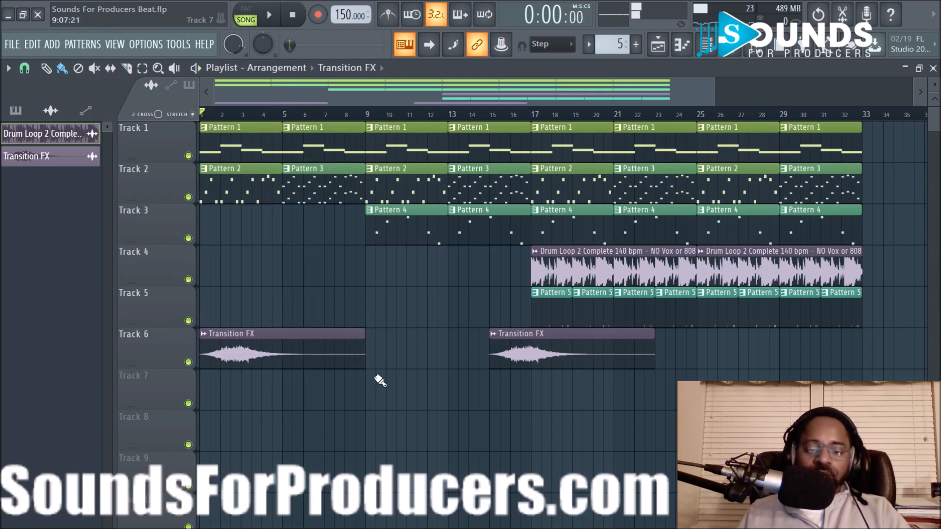
{"action": "key", "text": "space"}
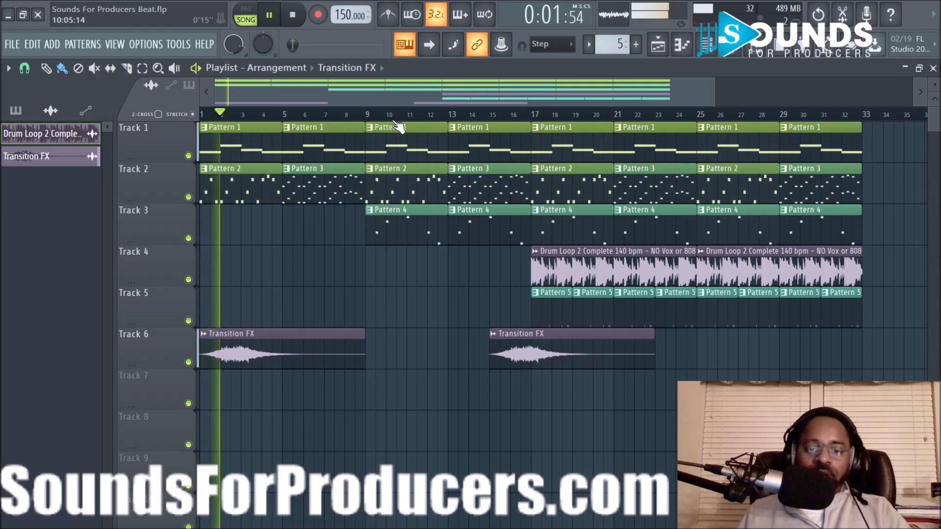
{"action": "scroll", "coordinate": [399, 119], "scroll_direction": "down", "scroll_amount": 4}
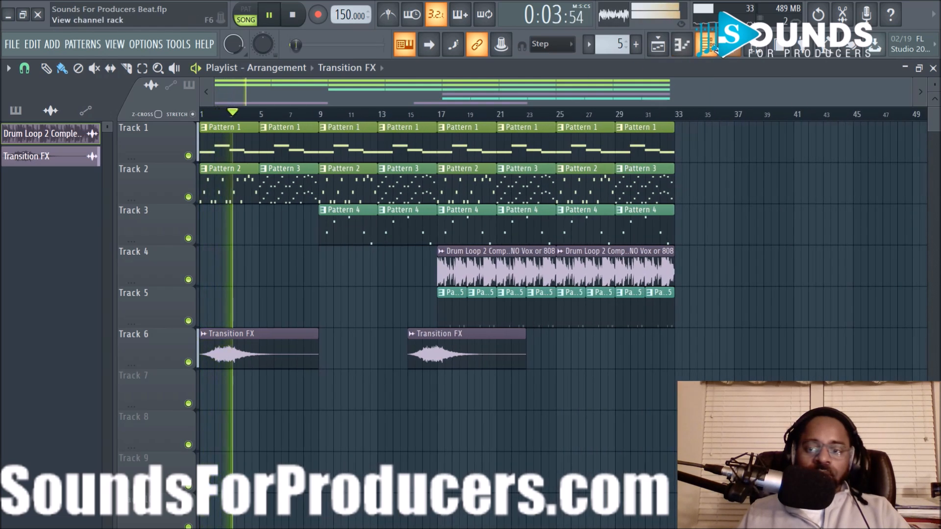
Stop playback and set the Drum Loop 2 channel's time-stretching mode to Stretch.
{"action": "key", "text": "space"}
{"action": "left_click", "coordinate": [704, 49]}
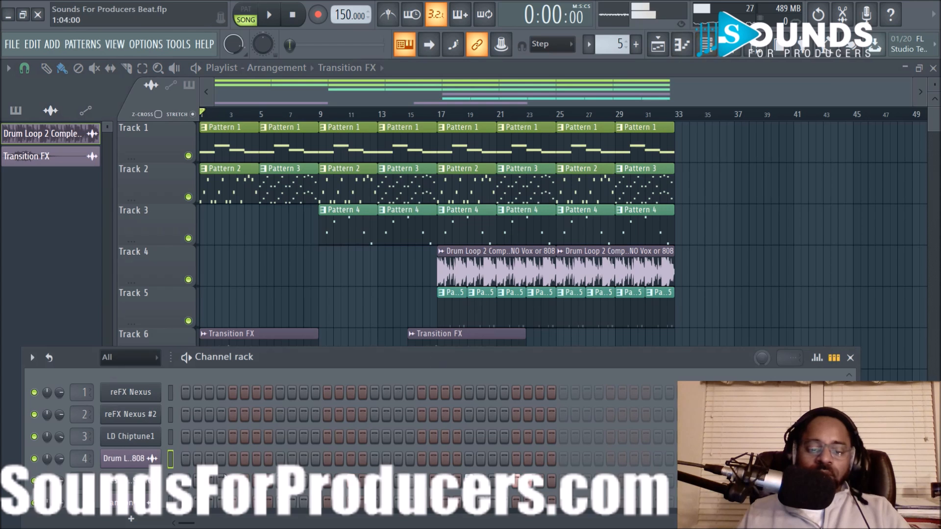
{"action": "scroll", "coordinate": [277, 386], "scroll_direction": "down", "scroll_amount": 1}
{"action": "left_click", "coordinate": [128, 439]}
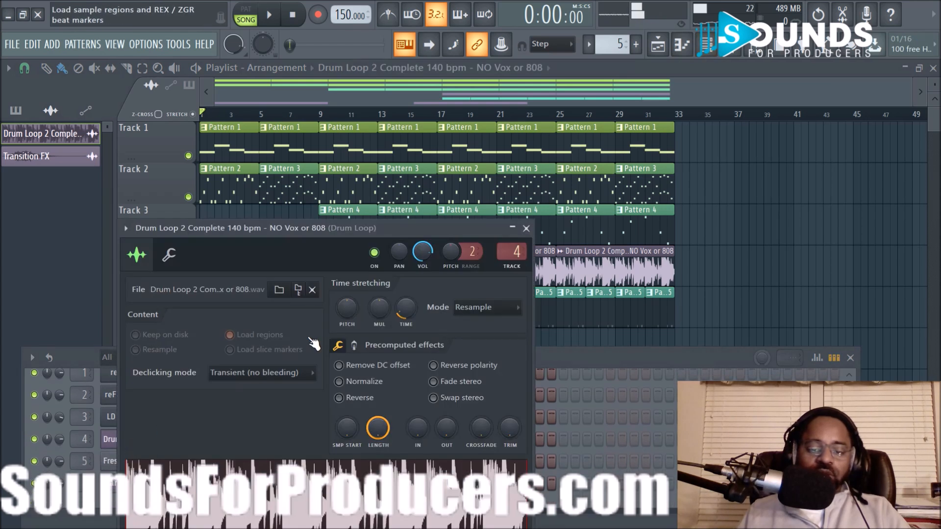
{"action": "left_click", "coordinate": [464, 306]}
{"action": "left_click", "coordinate": [468, 342]}
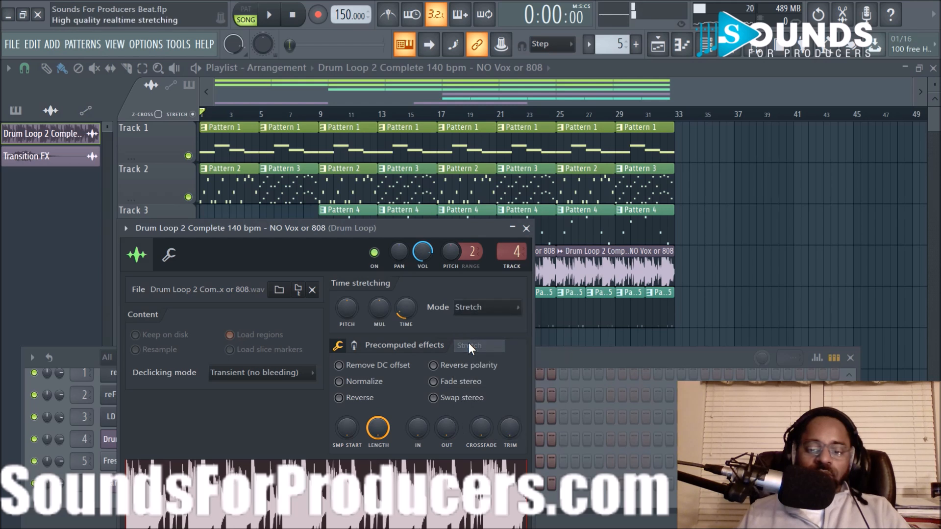
{"action": "left_click", "coordinate": [526, 229]}
Set the Transition FX channel's time-stretching mode to Stretch, and play the arrangement with the channel rack closed.
{"action": "left_click", "coordinate": [283, 343]}
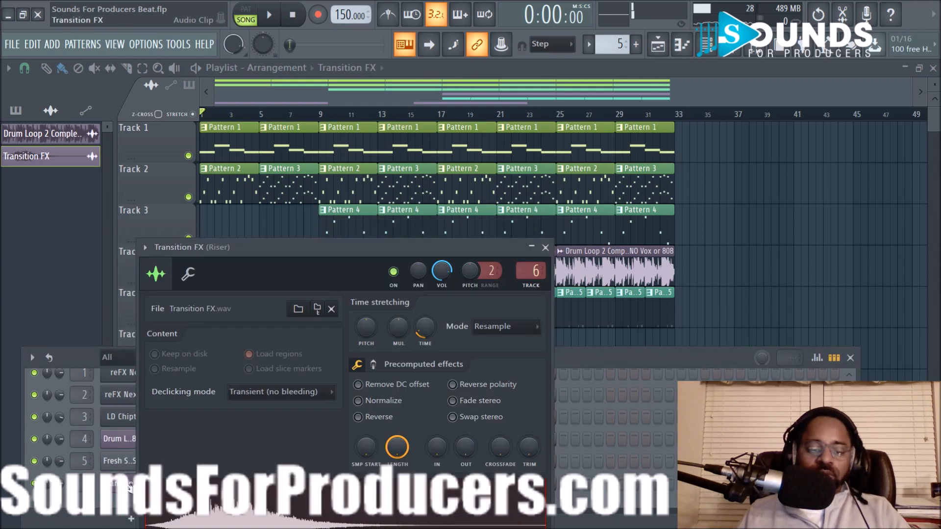
{"action": "left_click", "coordinate": [188, 273]}
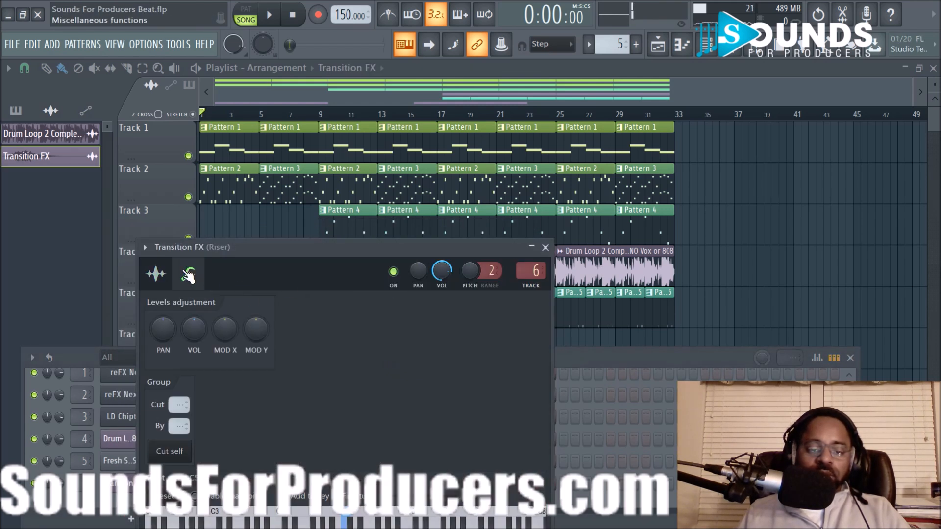
{"action": "left_click", "coordinate": [155, 274]}
{"action": "left_click", "coordinate": [500, 332]}
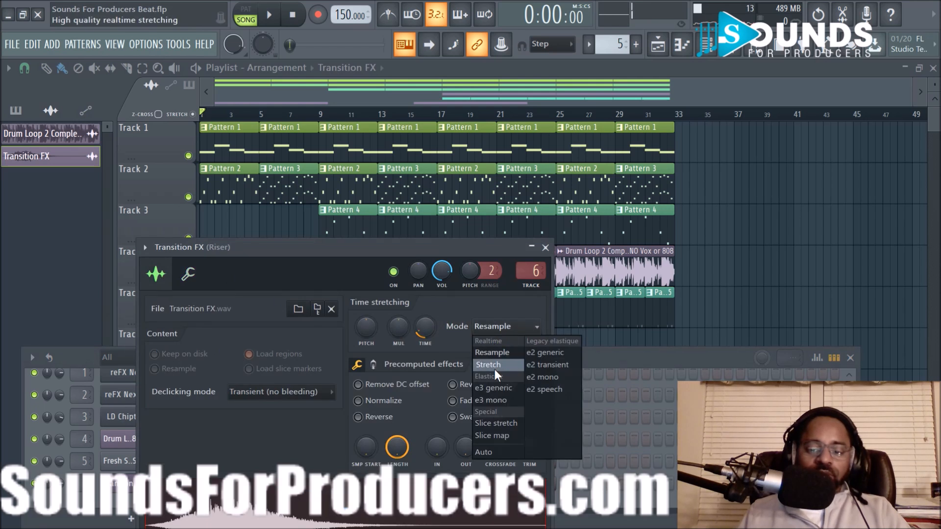
{"action": "left_click", "coordinate": [495, 364]}
{"action": "left_click", "coordinate": [545, 247]}
{"action": "key", "text": "space"}
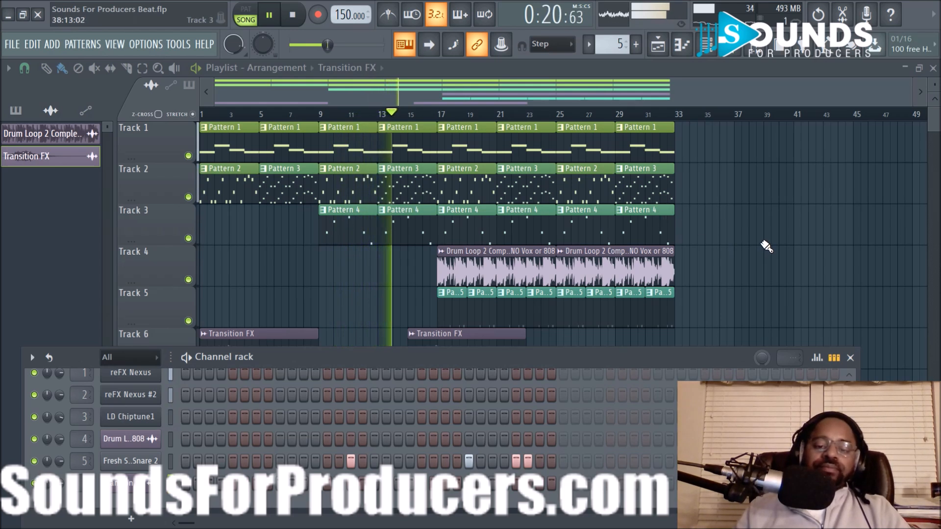
{"action": "key", "text": "F6"}
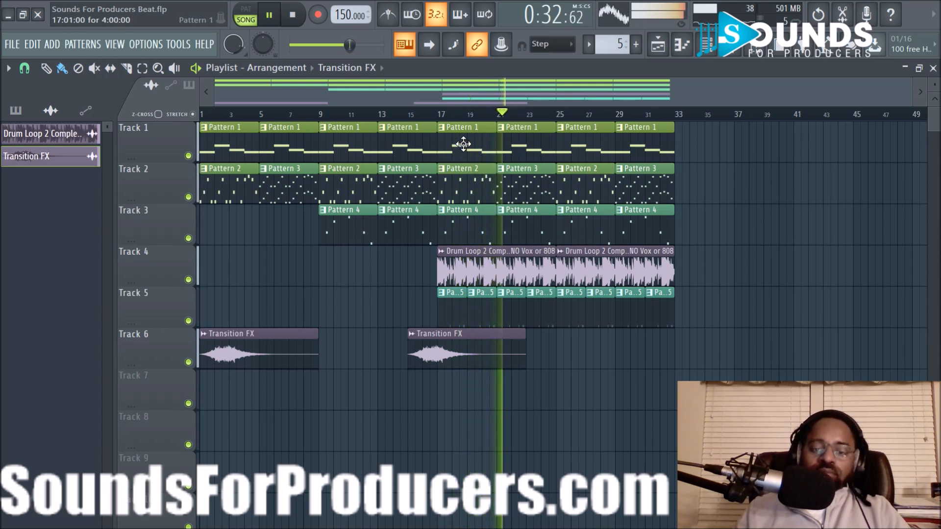
Set playlist snap to Bar and duplicate all Track 1–5 clips from bars 17–33 so the copy starts at bar 33.
{"action": "left_click_drag", "start_coordinate": [459, 146], "coordinate": [694, 319]}
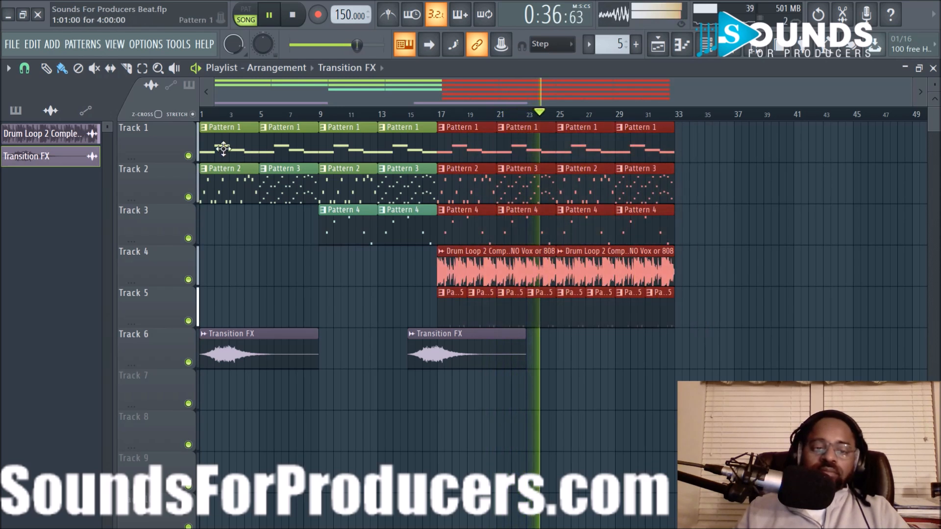
{"action": "left_click", "coordinate": [25, 68]}
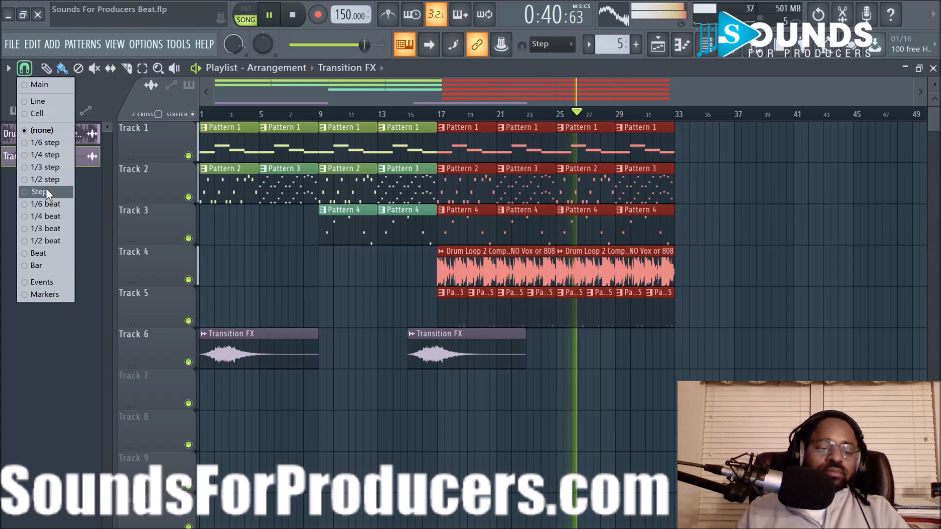
{"action": "left_click", "coordinate": [49, 265]}
{"action": "key", "text": "ctrl+b"}
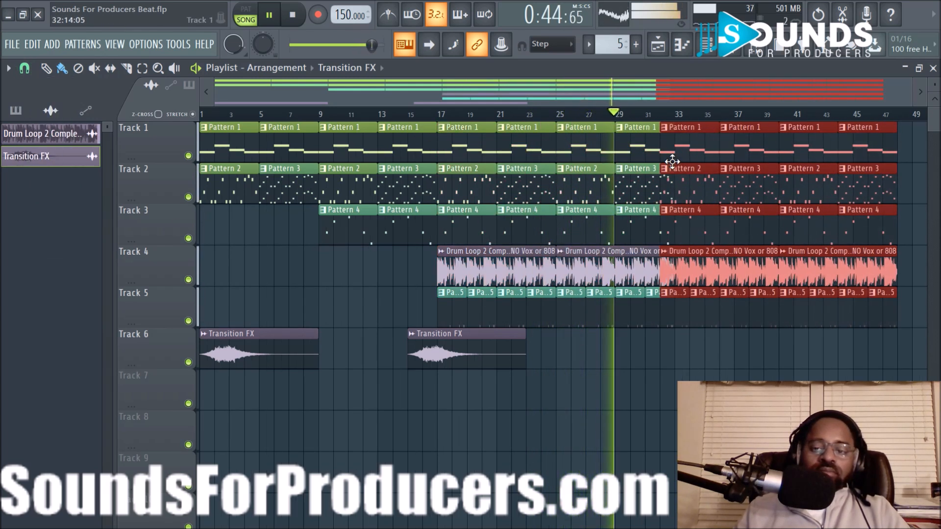
{"action": "left_click", "coordinate": [717, 366]}
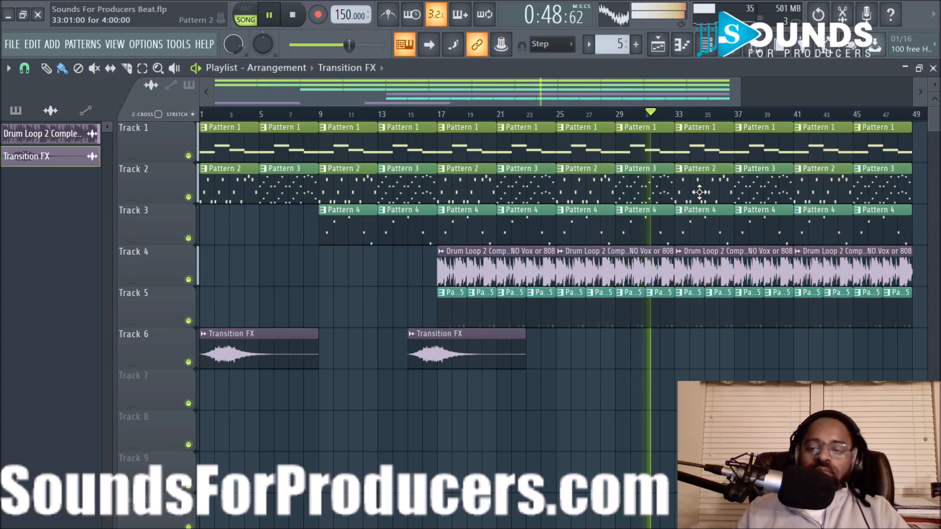
Delete the four duplicated Pattern 4 clips on Track 3 between bars 33 and 49.
{"action": "right_click", "coordinate": [700, 221]}
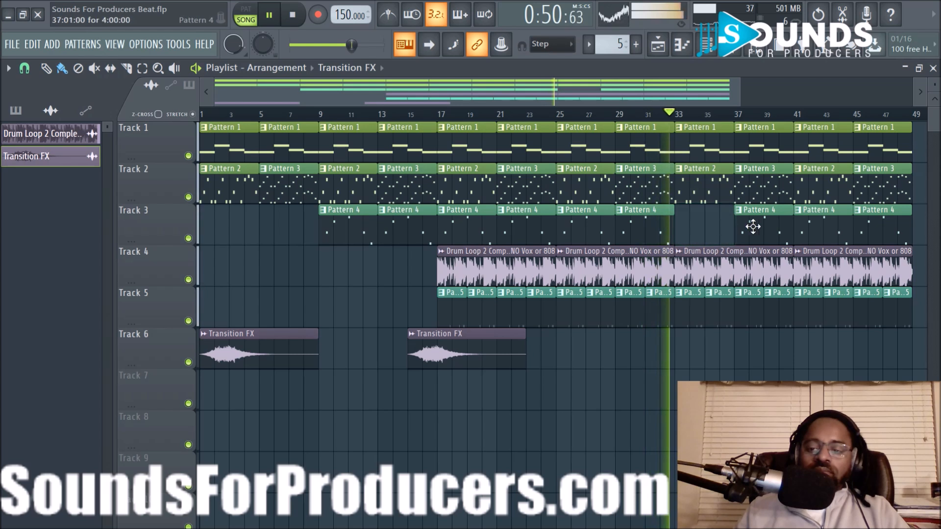
{"action": "right_click", "coordinate": [755, 227]}
{"action": "right_click", "coordinate": [810, 231]}
{"action": "right_click", "coordinate": [863, 237]}
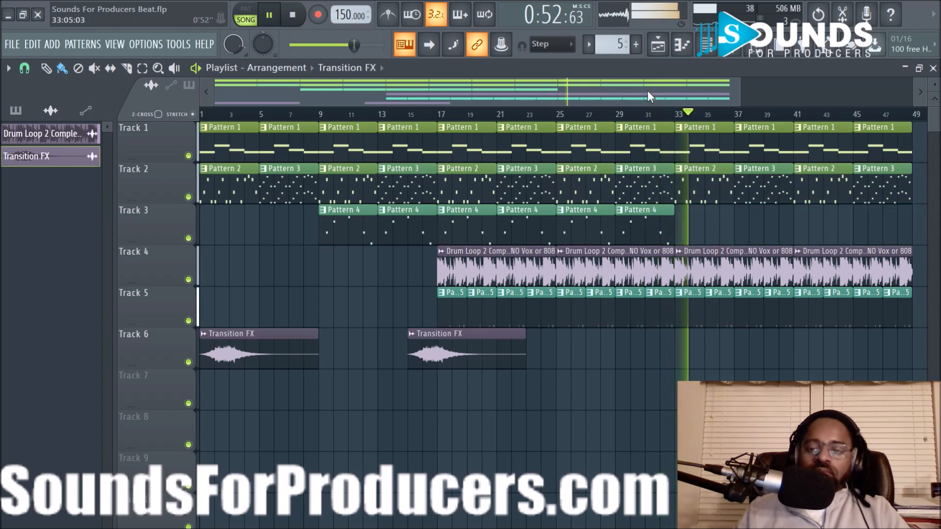
Play the arrangement from bar 29, switch the playlist snap to a finer beat fraction, and stop playback.
{"action": "scroll", "coordinate": [809, 147], "scroll_direction": "right", "scroll_amount": 5}
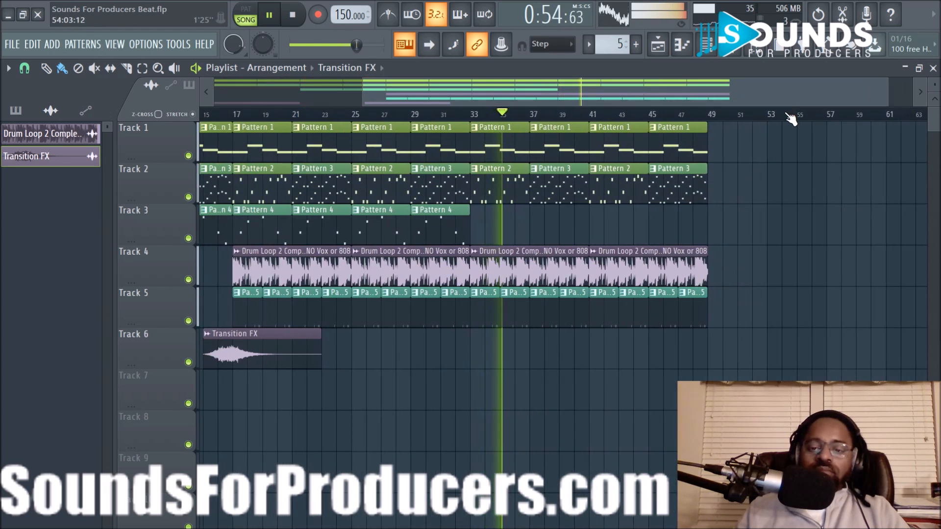
{"action": "scroll", "coordinate": [688, 119], "scroll_direction": "up", "scroll_amount": 2}
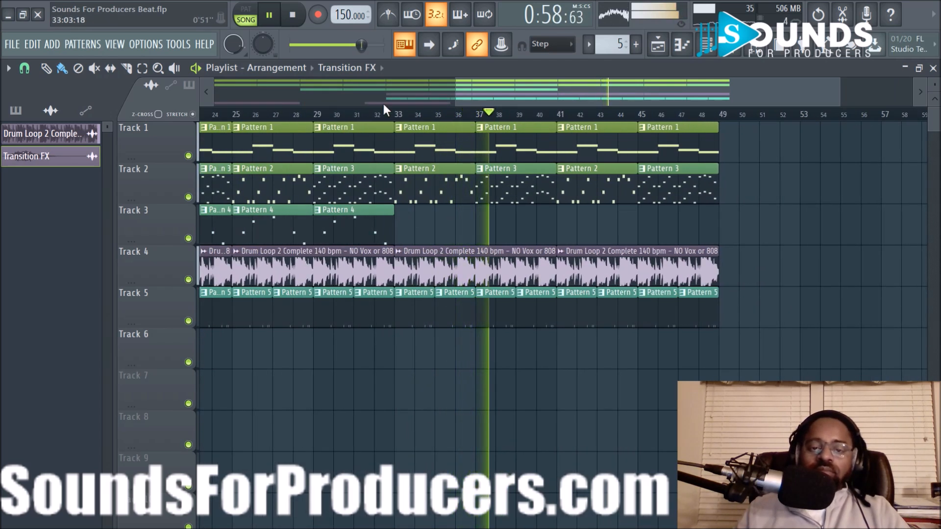
{"action": "left_click", "coordinate": [316, 116]}
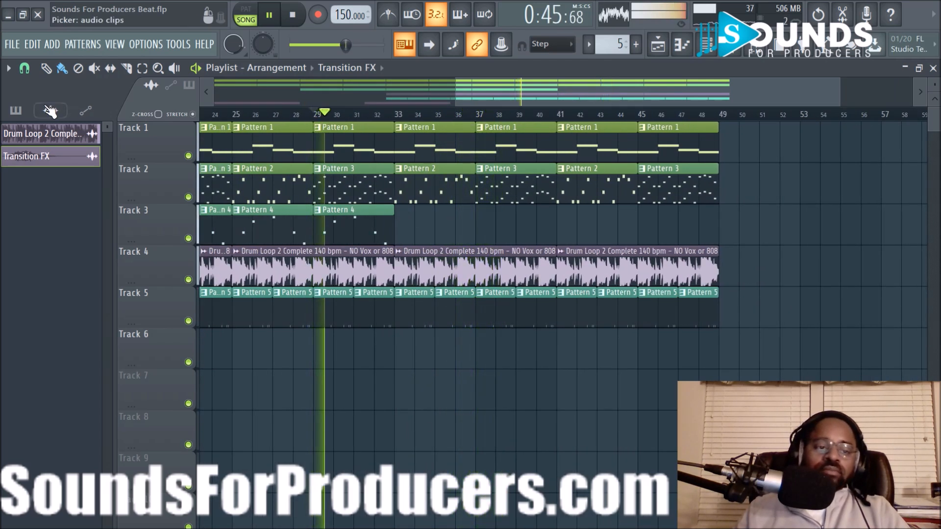
{"action": "left_click", "coordinate": [24, 68]}
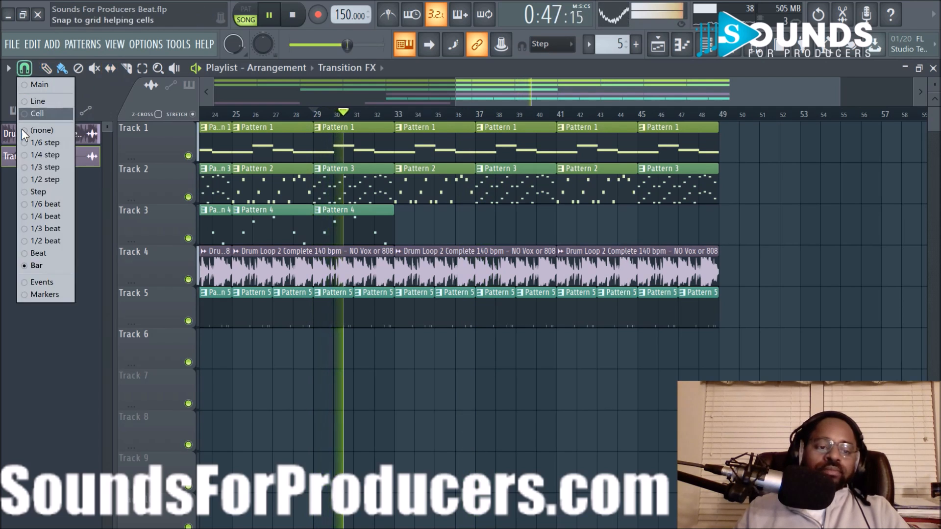
{"action": "left_click", "coordinate": [31, 233]}
{"action": "key", "text": "space"}
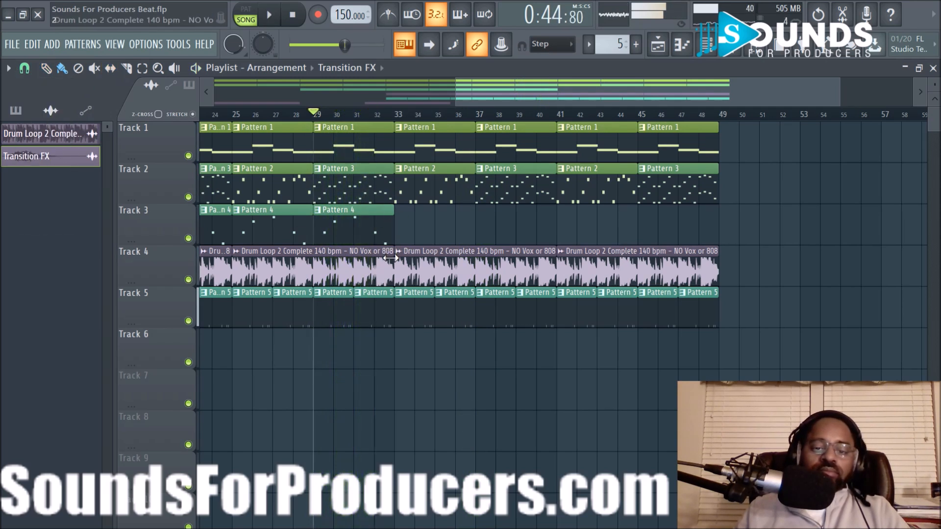
Try to shorten the end of the Track 4 drum loop clip just before bar 33 during playback.
{"action": "key", "text": "space"}
{"action": "left_click_drag", "start_coordinate": [391, 258], "coordinate": [388, 258]}
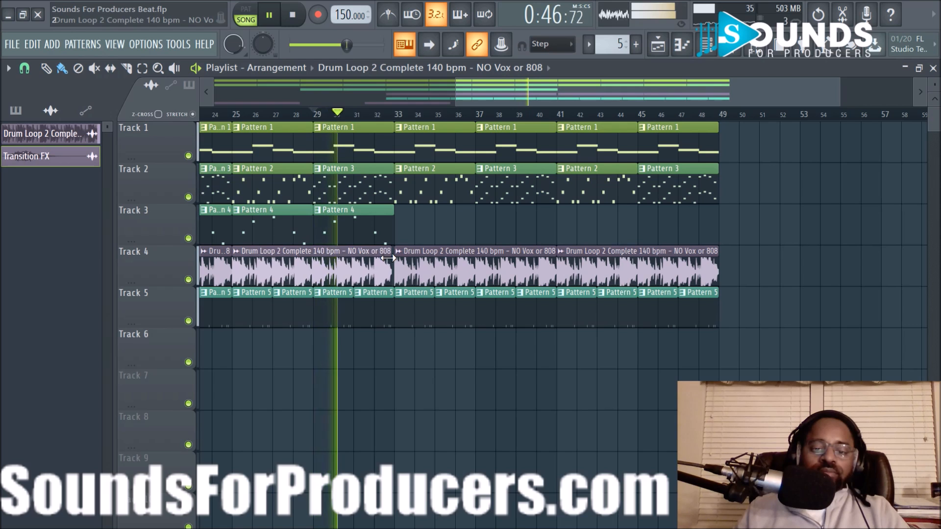
{"action": "scroll", "coordinate": [365, 110], "scroll_direction": "up", "scroll_amount": 3}
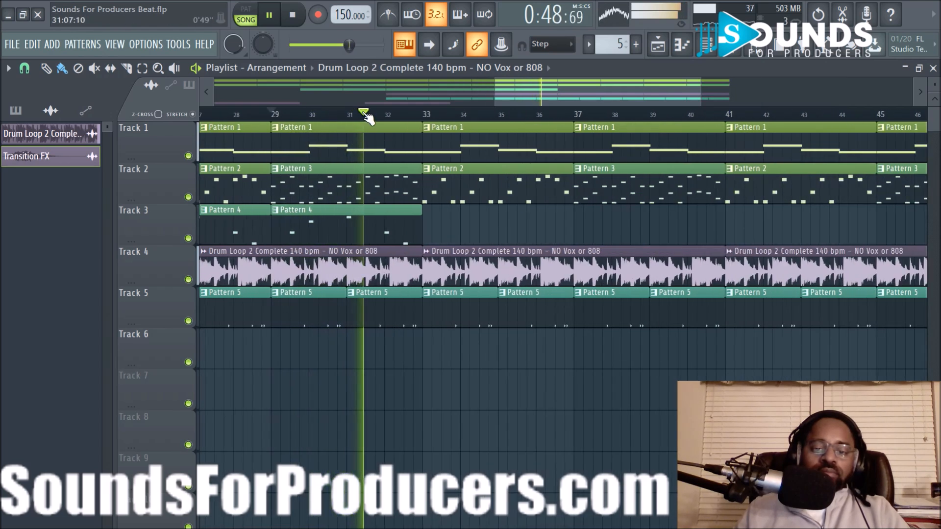
Trim the Track 4 drum loop clip to end at bar 32, with clip stretching off, while playing from bar 29.
{"action": "key", "text": "space"}
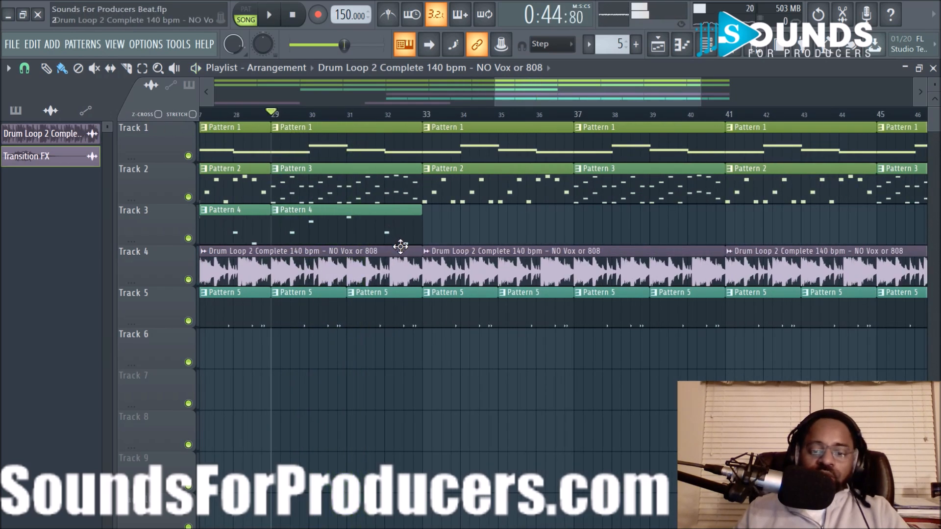
{"action": "key", "text": "space"}
{"action": "left_click_drag", "start_coordinate": [420, 257], "coordinate": [384, 255]}
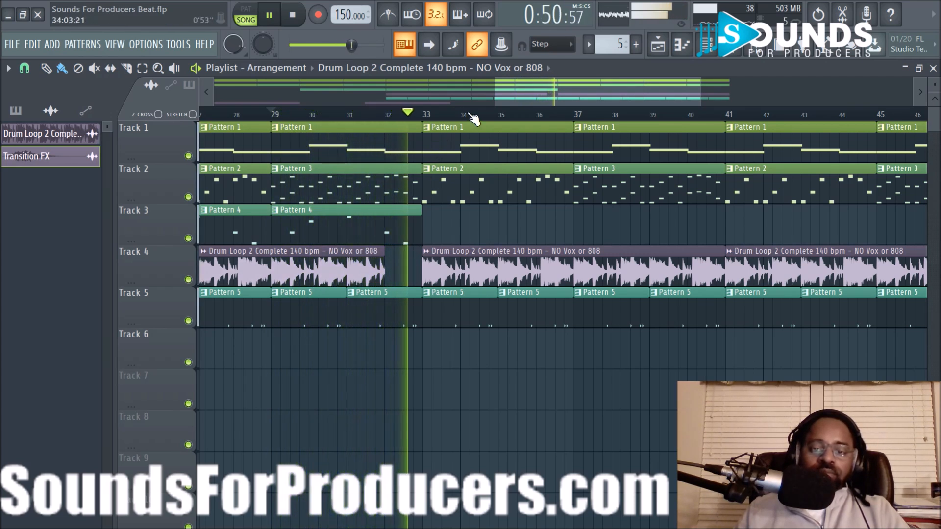
Trim the Track 5 Pattern 5 clip before bar 33 to end at bar 32, and play from just before bar 32.
{"action": "left_click_drag", "start_coordinate": [421, 318], "coordinate": [383, 319]}
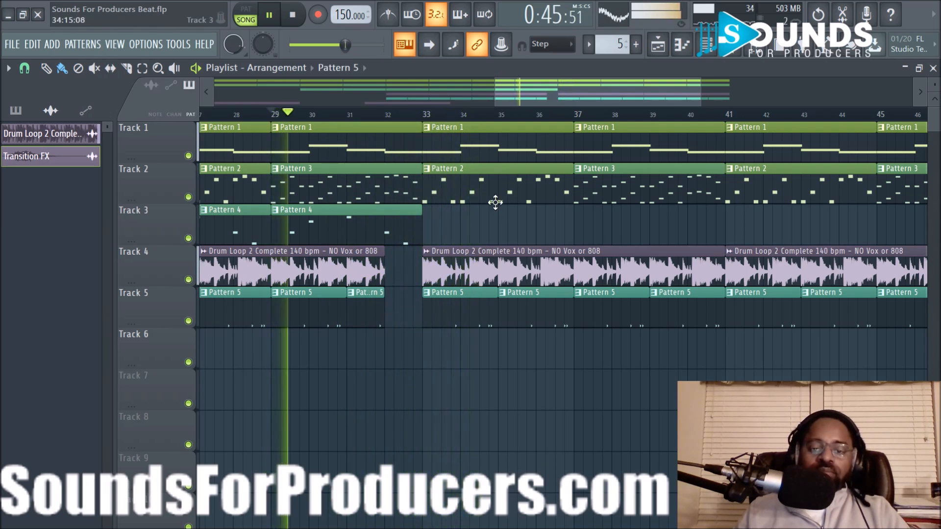
{"action": "scroll", "coordinate": [458, 122], "scroll_direction": "down", "scroll_amount": 3}
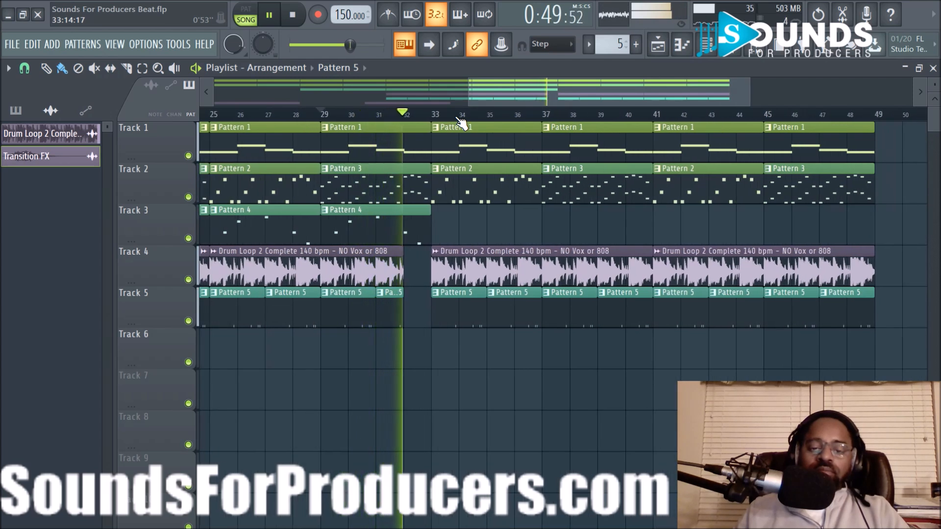
{"action": "scroll", "coordinate": [460, 120], "scroll_direction": "down", "scroll_amount": 2}
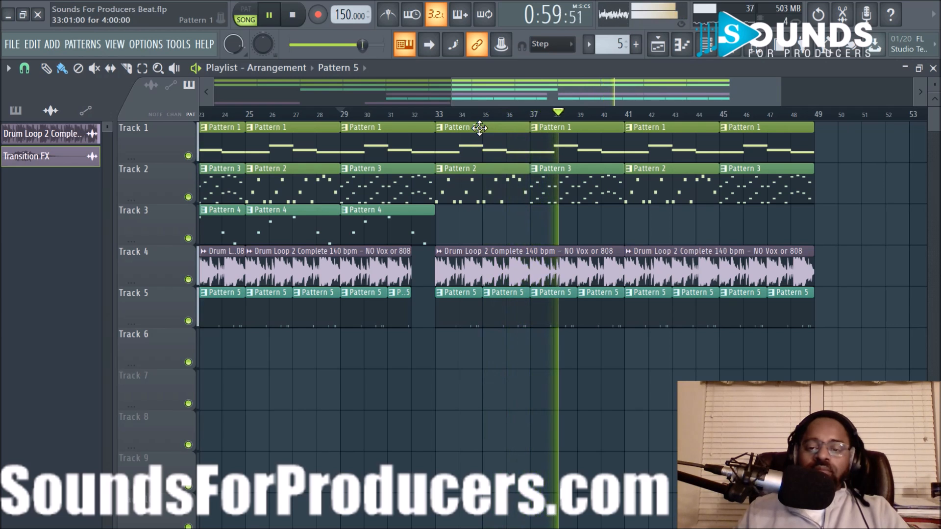
{"action": "left_click", "coordinate": [413, 114]}
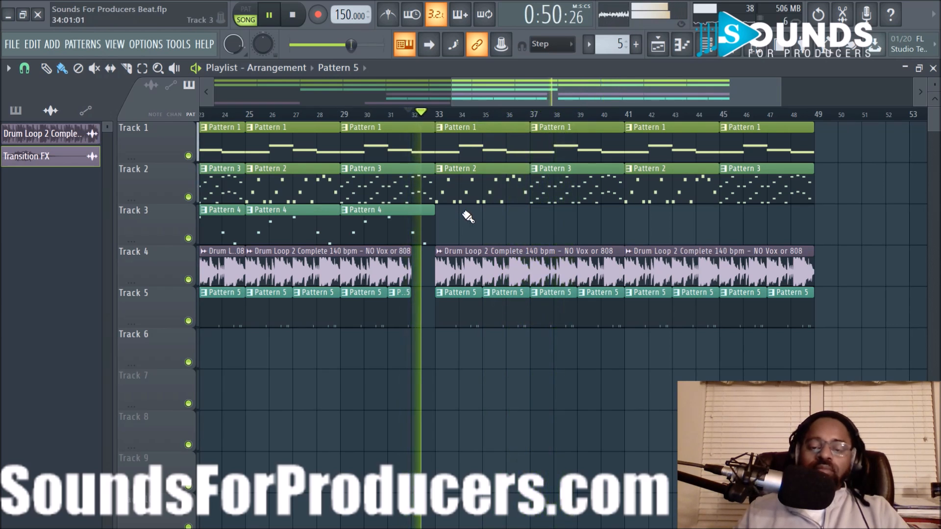
{"action": "right_click", "coordinate": [482, 196]}
{"action": "right_click", "coordinate": [571, 198]}
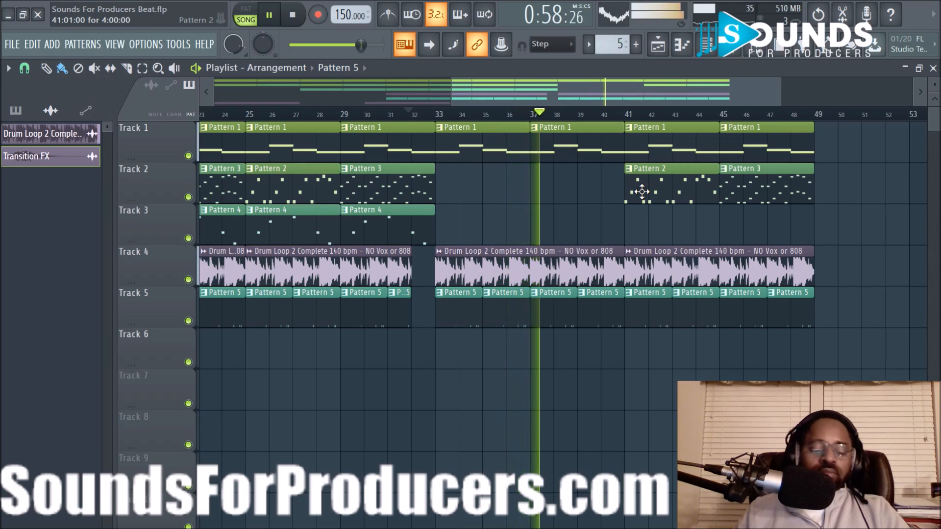
{"action": "key", "text": "ctrl+z"}
{"action": "key", "text": "ctrl+z"}
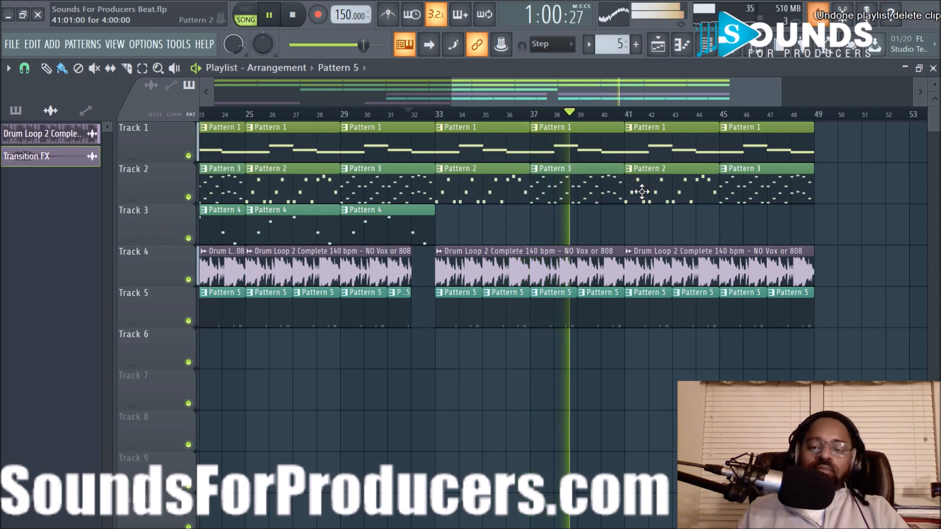
Make the Track 2 Pattern 2 clip at bar 33 unique, transpose all its notes down one octave, and return to the playlist.
{"action": "left_click", "coordinate": [439, 168]}
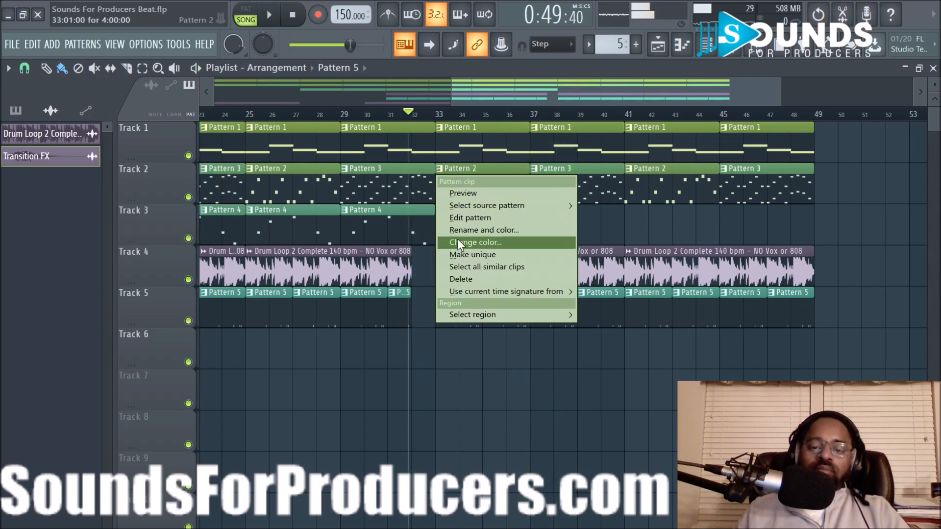
{"action": "left_click", "coordinate": [465, 258]}
{"action": "double_click", "coordinate": [476, 189]}
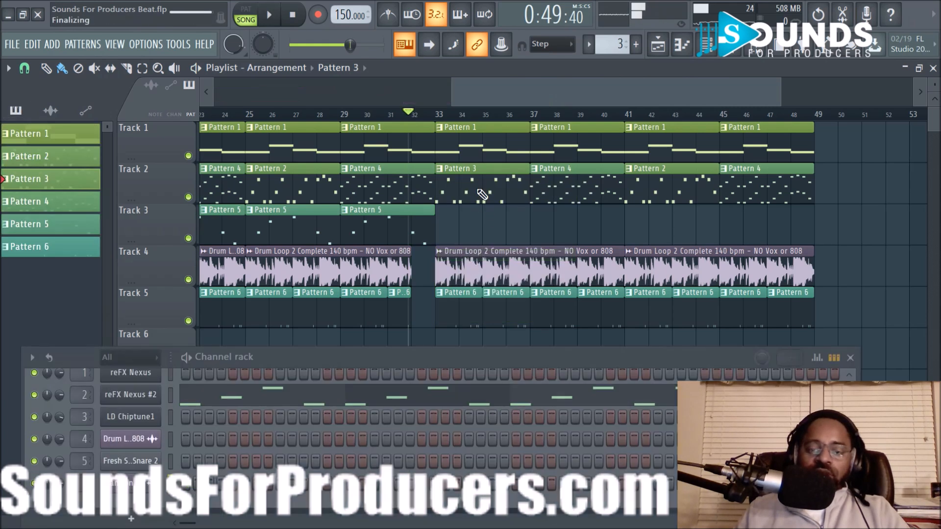
{"action": "key", "text": "ctrl+a"}
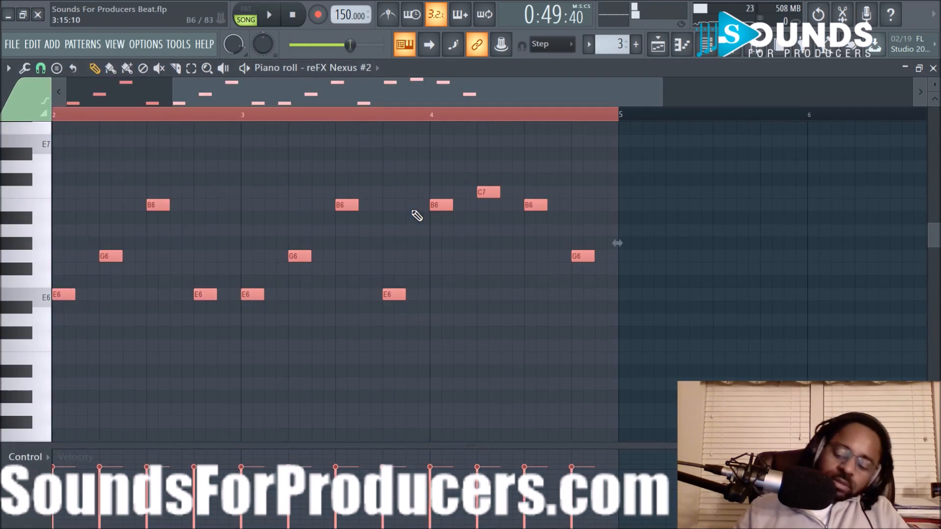
{"action": "key", "text": "ctrl+Down"}
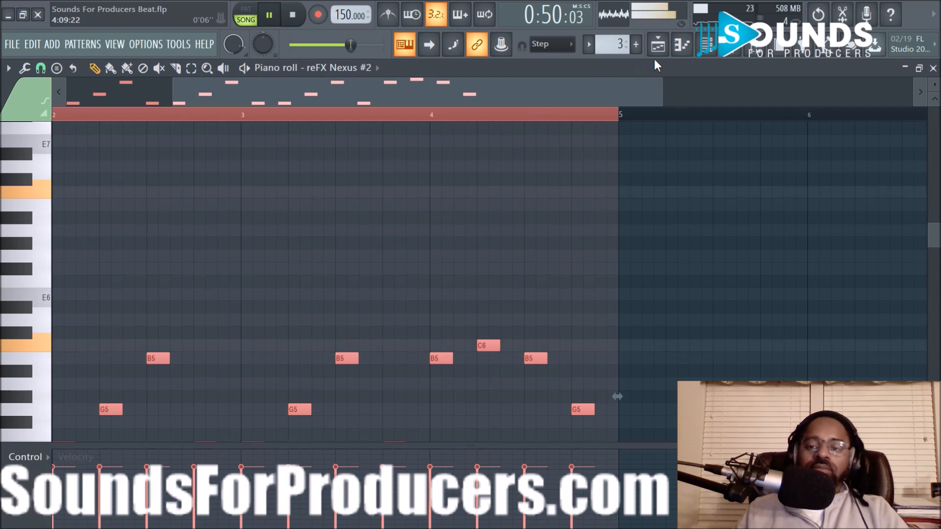
{"action": "left_click", "coordinate": [657, 46]}
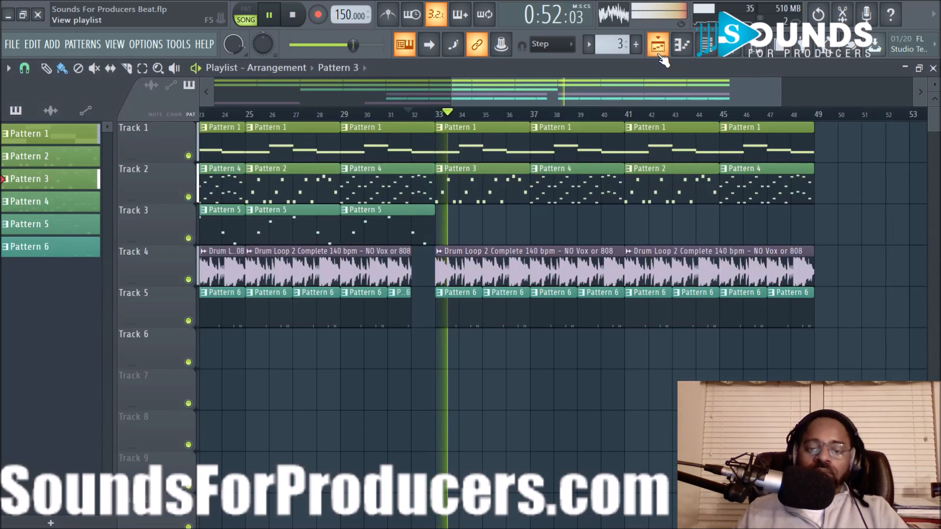
Transpose all notes of the Track 2 clip at bar 33 down another octave, return to the playlist and stop playback.
{"action": "double_click", "coordinate": [491, 200]}
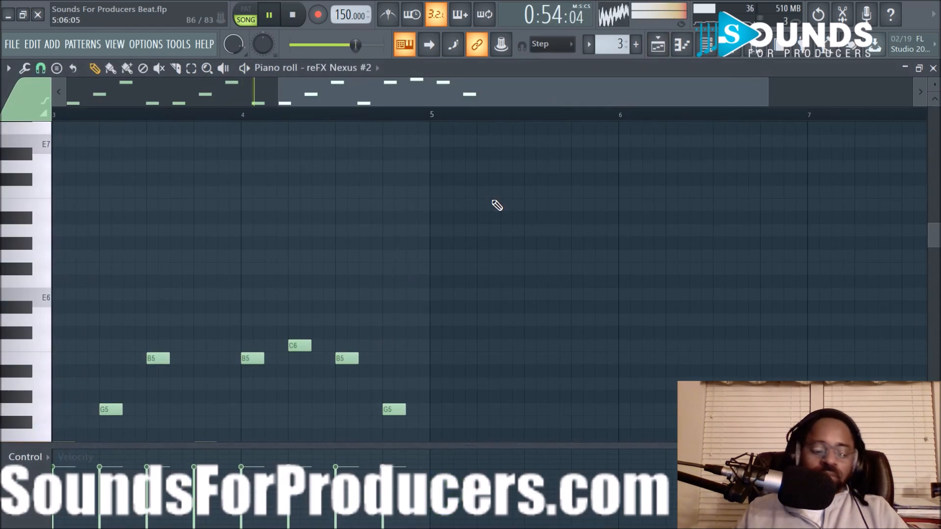
{"action": "key", "text": "ctrl+a"}
{"action": "key", "text": "ctrl+Down"}
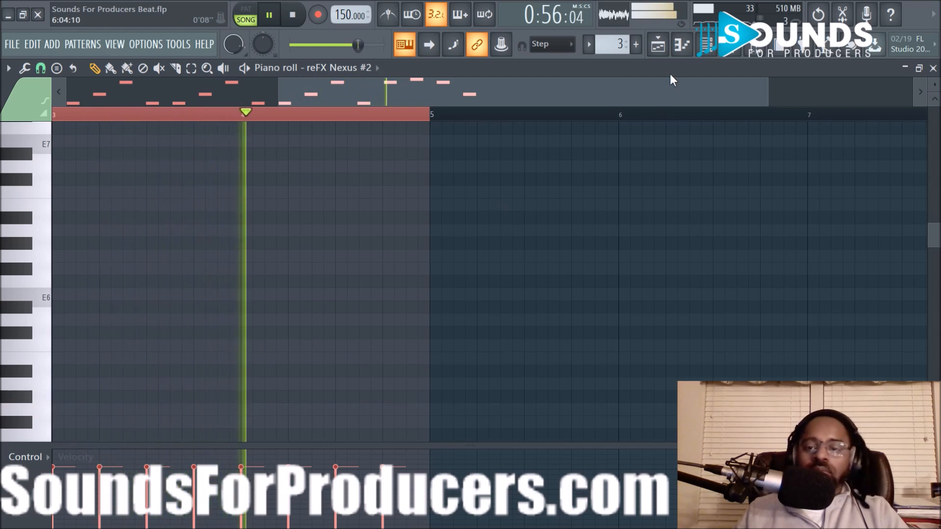
{"action": "left_click", "coordinate": [658, 45]}
{"action": "key", "text": "space"}
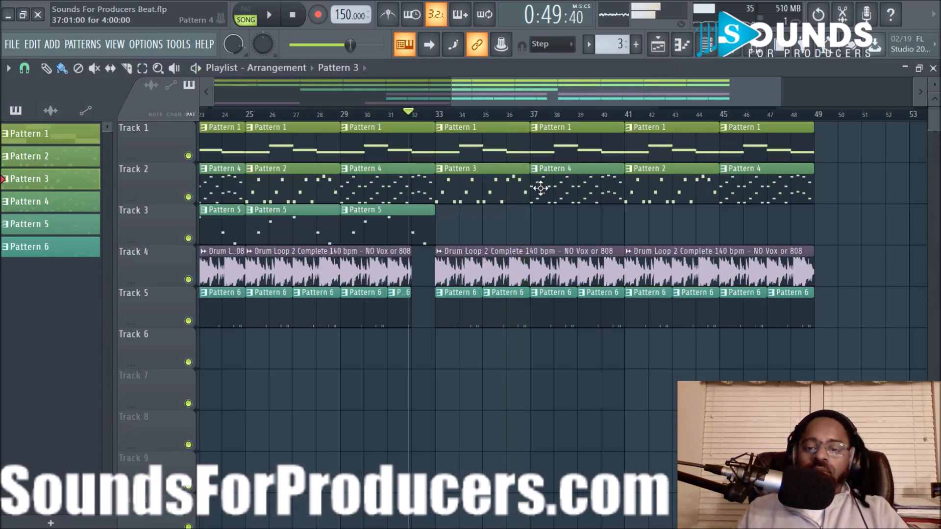
Examine the notes of the Track 2 Pattern 4 clip at bar 37 during playback, and return to the playlist.
{"action": "key", "text": "space"}
{"action": "double_click", "coordinate": [541, 188]}
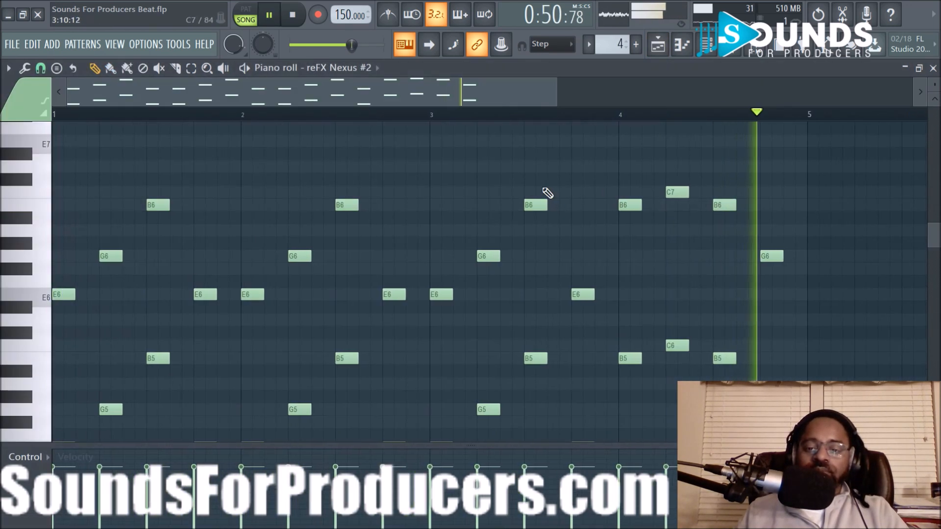
{"action": "left_click", "coordinate": [658, 46]}
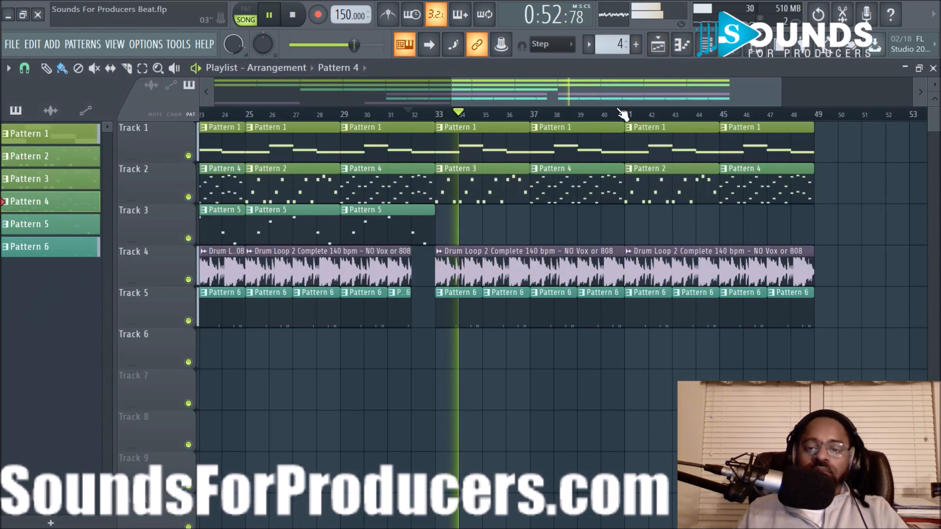
{"action": "key", "text": "space"}
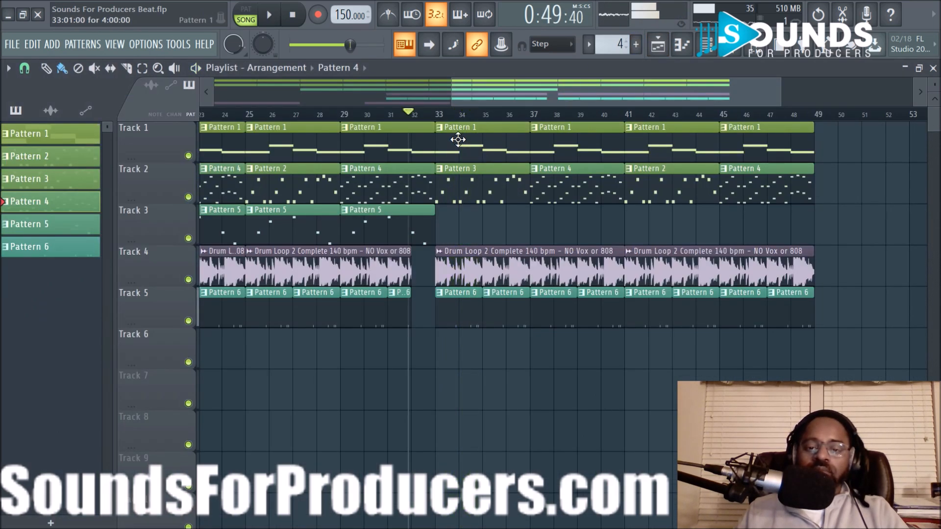
Make the Track 1 Pattern 1 clip at bar 33 unique, transpose all its notes down two octaves, and play back the result.
{"action": "left_click", "coordinate": [440, 130]}
{"action": "left_click", "coordinate": [477, 214]}
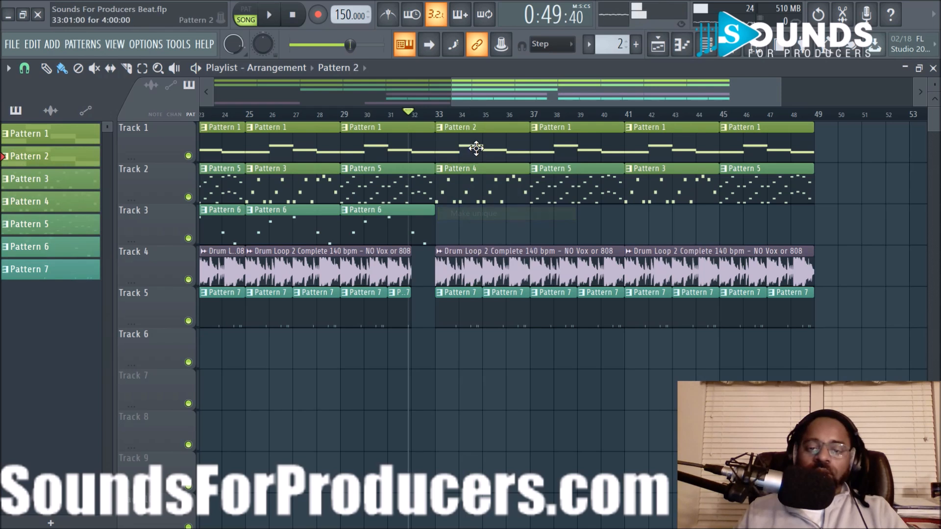
{"action": "double_click", "coordinate": [474, 147]}
{"action": "key", "text": "ctrl+a"}
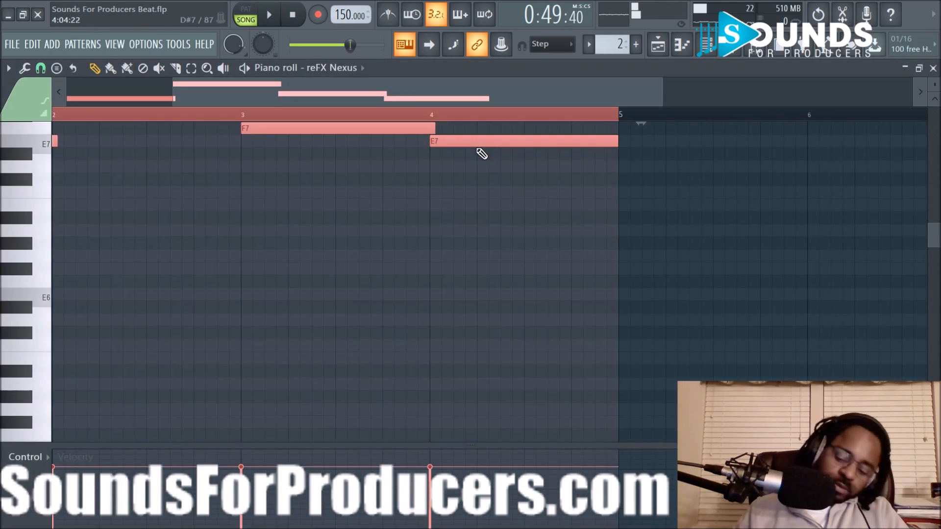
{"action": "key", "text": "ctrl+Down"}
{"action": "key", "text": "ctrl+Down"}
{"action": "key", "text": "space"}
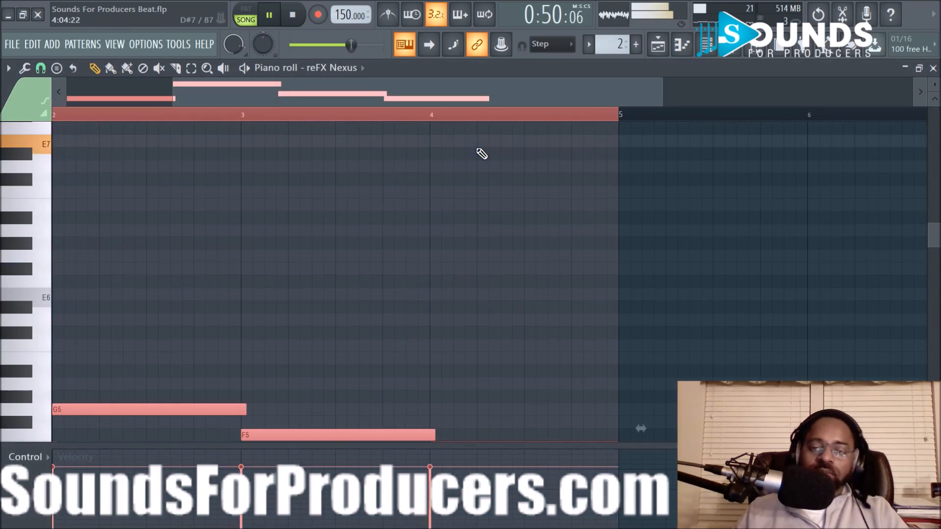
{"action": "left_click", "coordinate": [657, 44]}
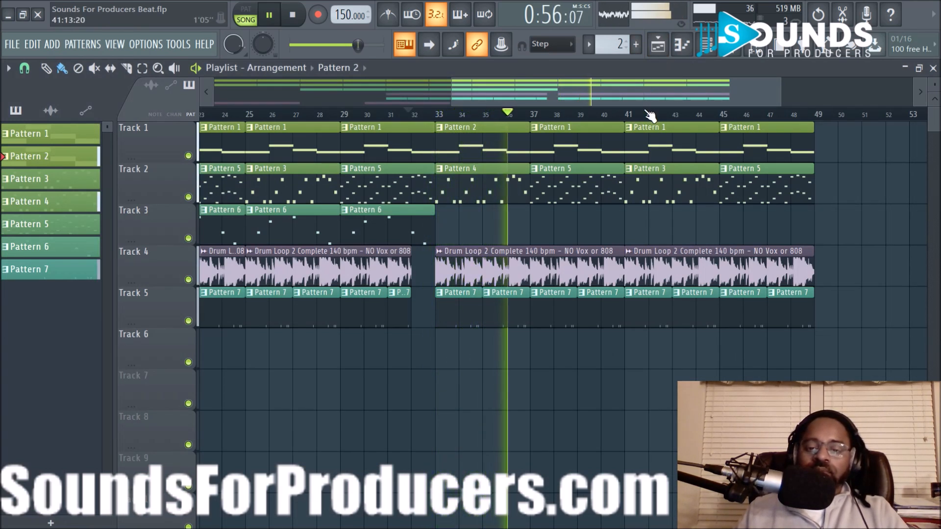
{"action": "key", "text": "space"}
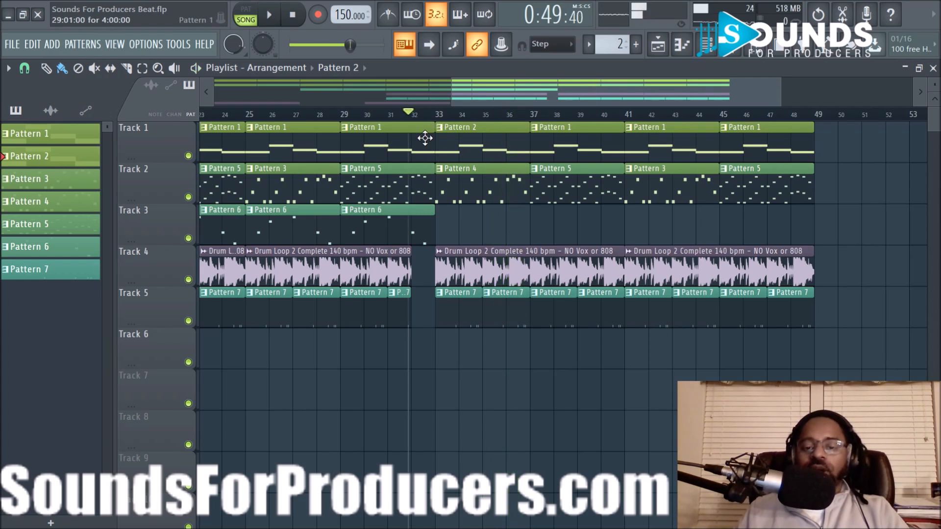
Set Pattern 2 as the source pattern of the Track 1 clip at bar 37 during playback.
{"action": "key", "text": "space"}
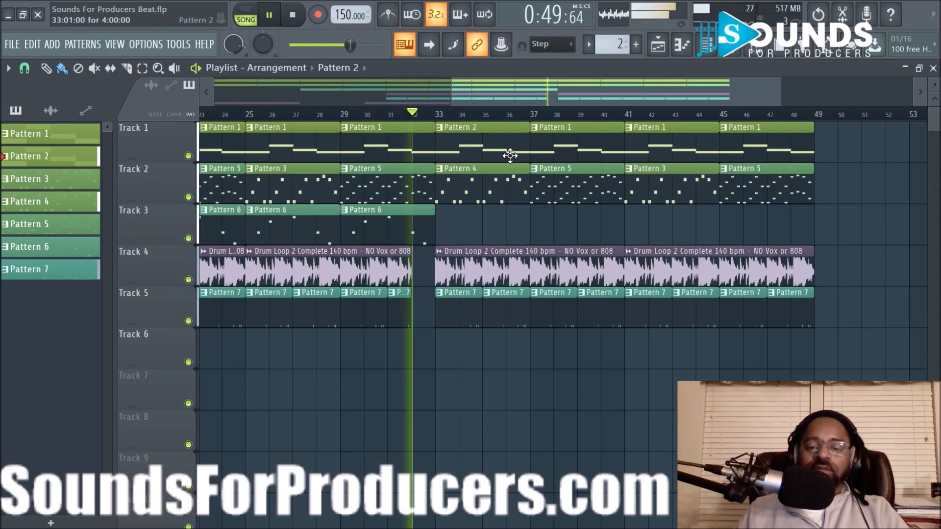
{"action": "right_click", "coordinate": [536, 135]}
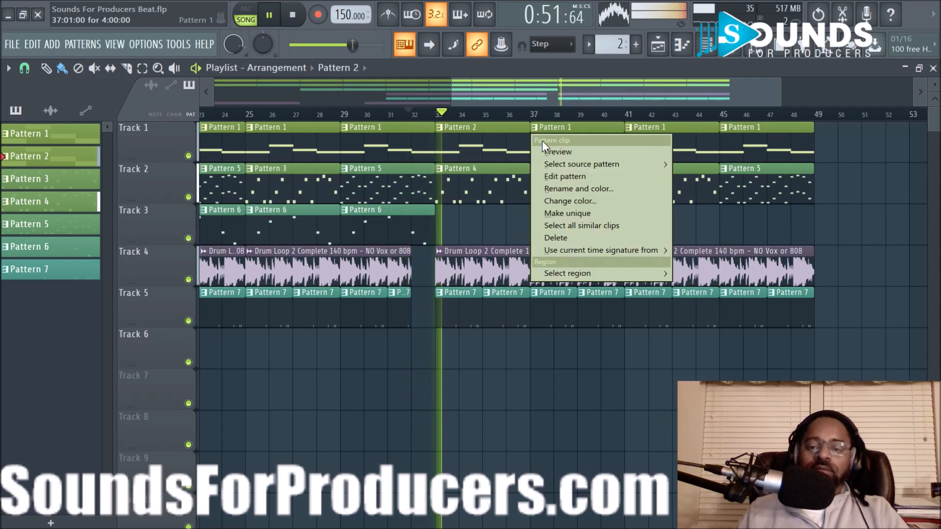
{"action": "mouse_move", "coordinate": [570, 166]}
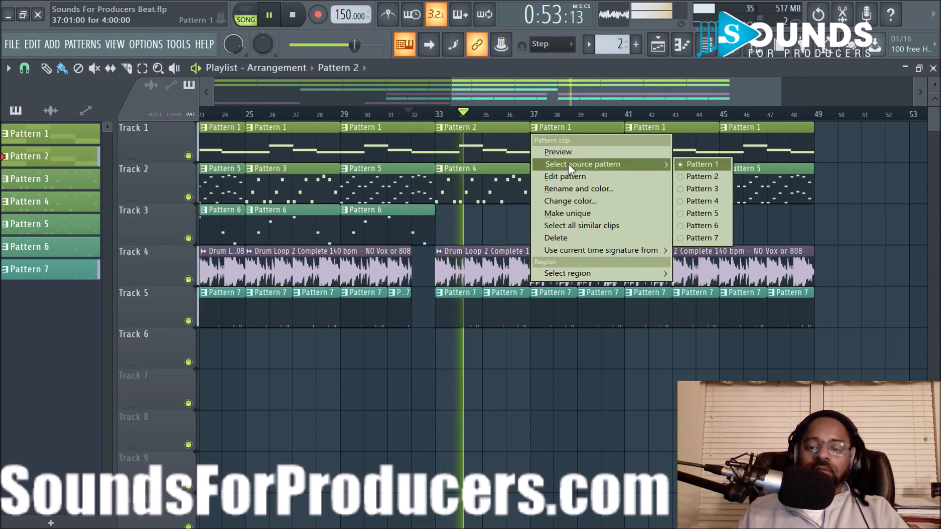
{"action": "left_click", "coordinate": [702, 176]}
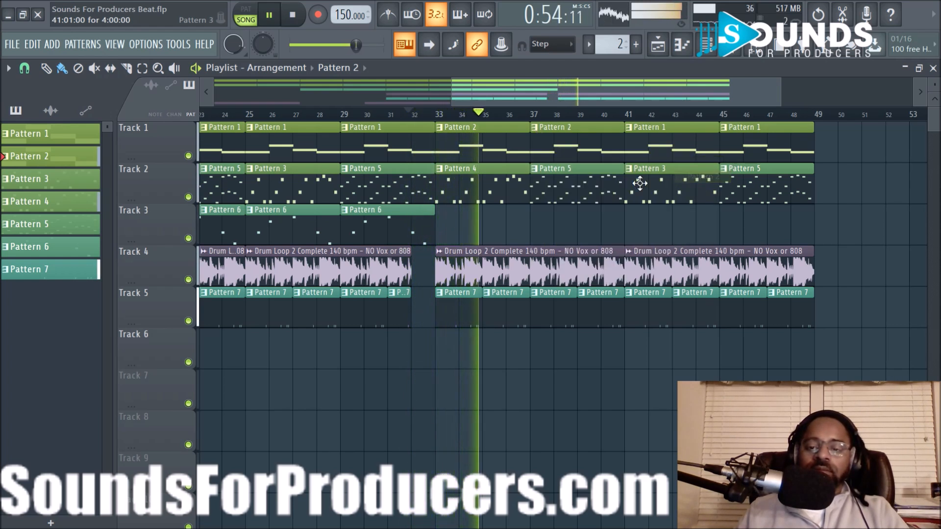
Make the Track 2 Pattern 5 clip at bar 37 unique, transpose all its notes down one octave, and play back the arrangement.
{"action": "right_click", "coordinate": [535, 171]}
{"action": "left_click", "coordinate": [566, 254]}
{"action": "key", "text": "space"}
{"action": "double_click", "coordinate": [561, 189]}
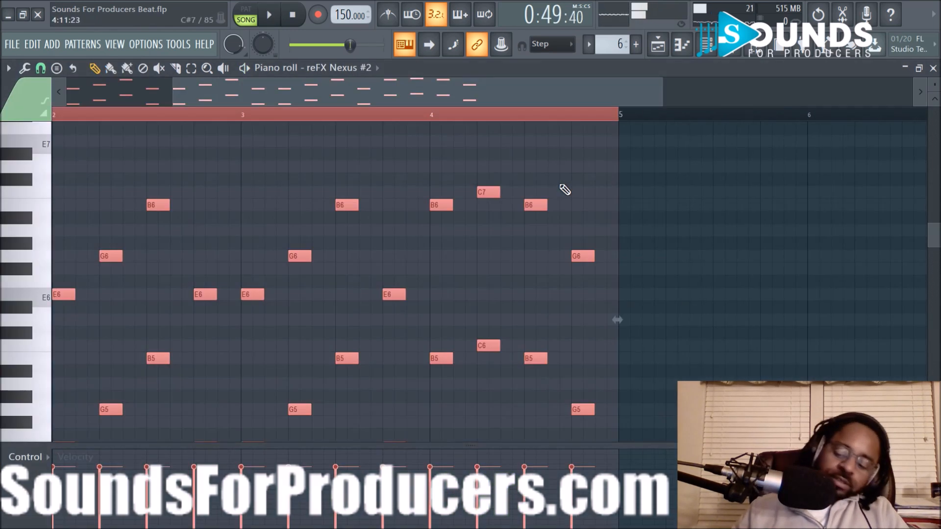
{"action": "key", "text": "ctrl+Down"}
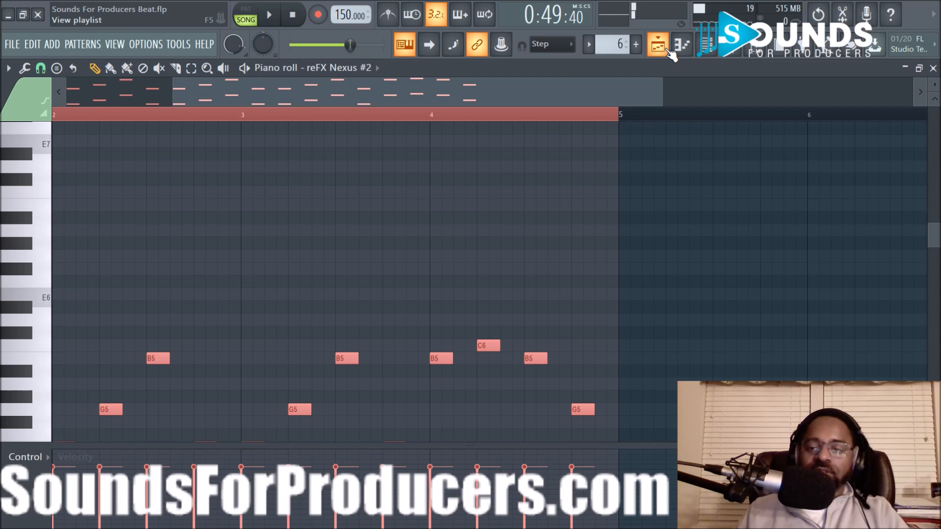
{"action": "left_click", "coordinate": [665, 48]}
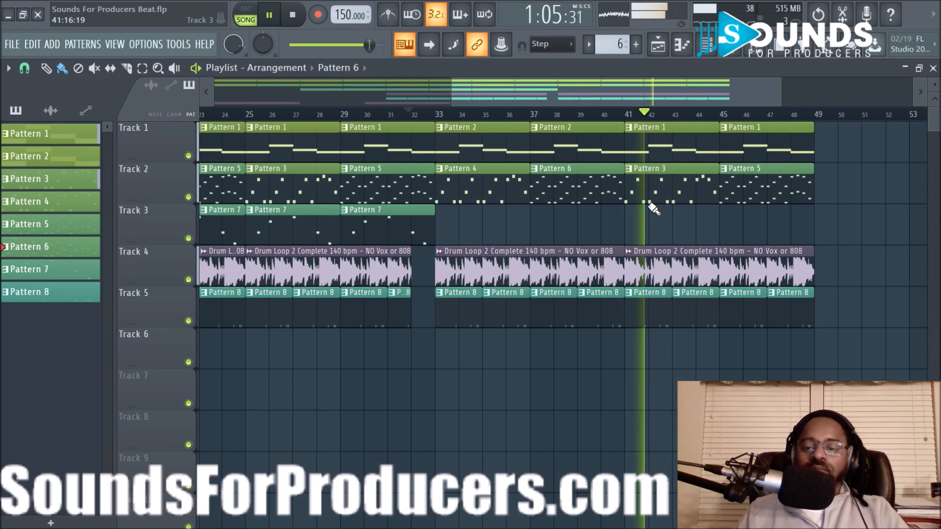
{"action": "key", "text": "space"}
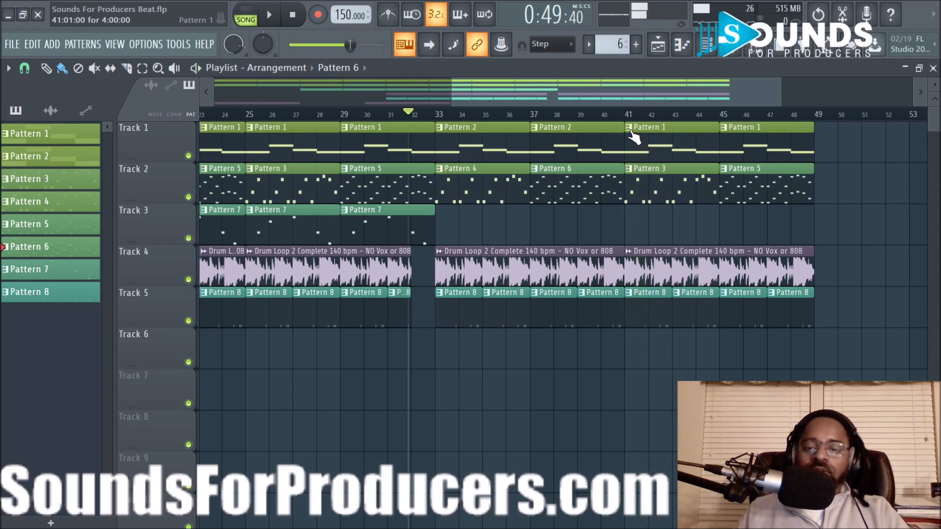
Select the Track 1 Pattern 1 clips at bars 41 and 45 and set their source pattern to Pattern 2.
{"action": "right_click", "coordinate": [631, 134]}
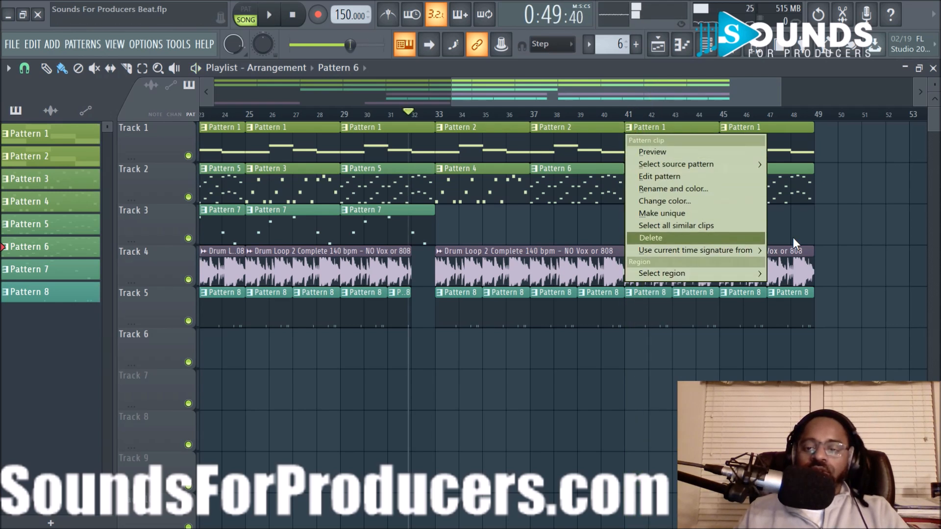
{"action": "left_click", "coordinate": [821, 215]}
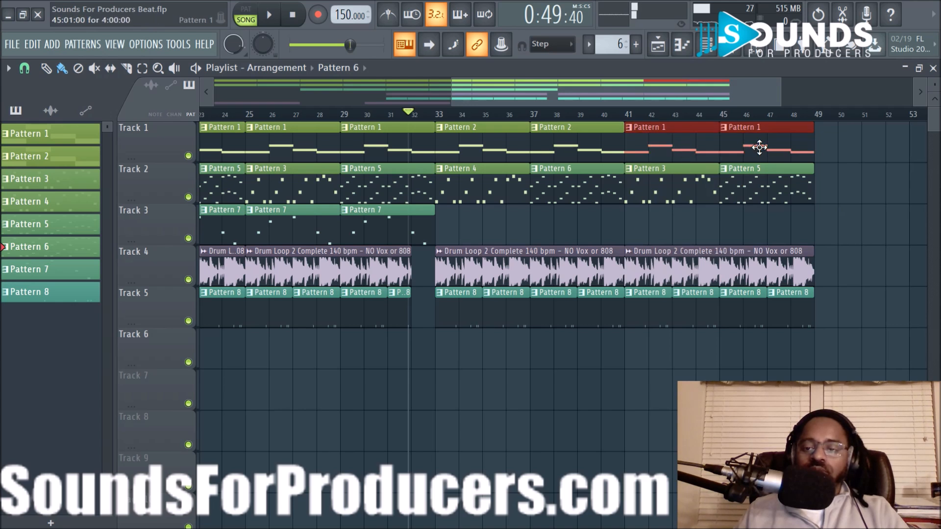
{"action": "right_click", "coordinate": [636, 139]}
{"action": "mouse_move", "coordinate": [642, 166]}
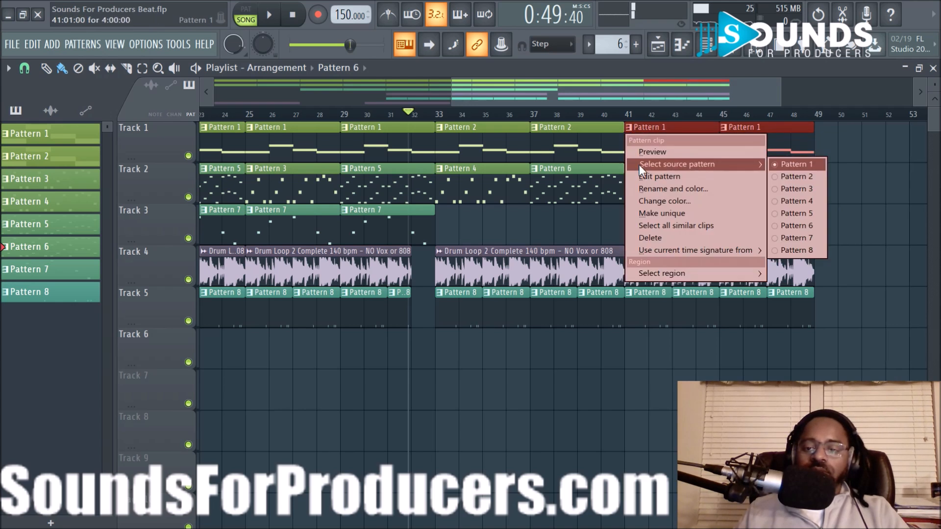
{"action": "left_click", "coordinate": [784, 178]}
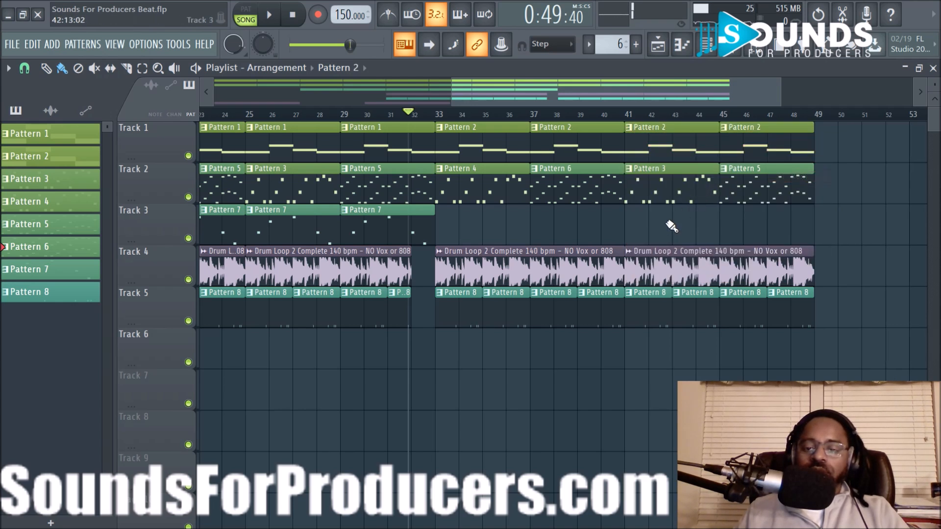
Set the source pattern of the Track 2 clips at bars 41 and 45 to Pattern 4 and Pattern 6, and start playback.
{"action": "right_click", "coordinate": [632, 174]}
{"action": "mouse_move", "coordinate": [654, 205]}
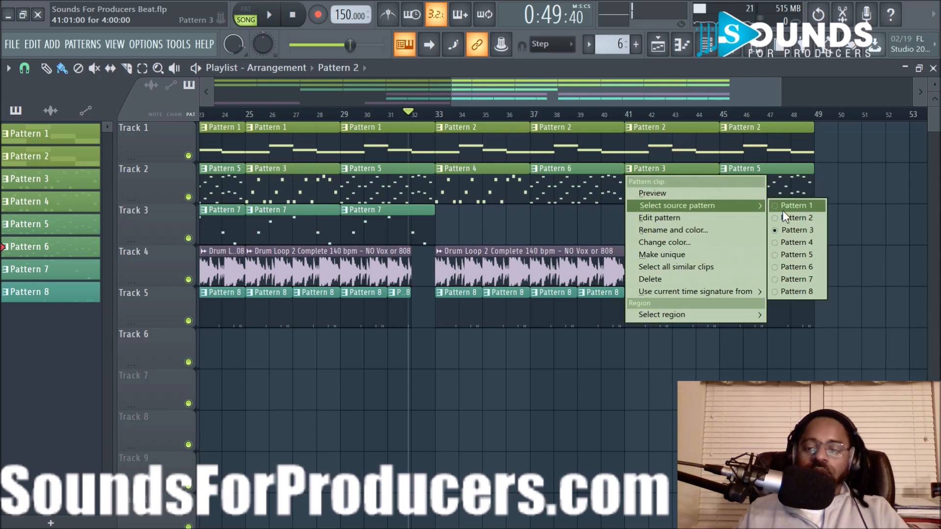
{"action": "left_click", "coordinate": [791, 242]}
{"action": "right_click", "coordinate": [723, 173]}
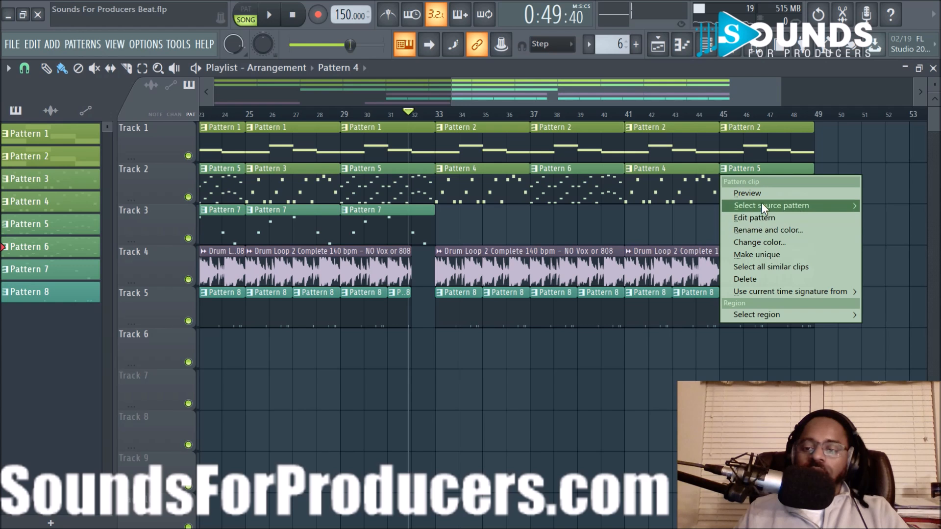
{"action": "mouse_move", "coordinate": [761, 206]}
{"action": "left_click", "coordinate": [893, 265]}
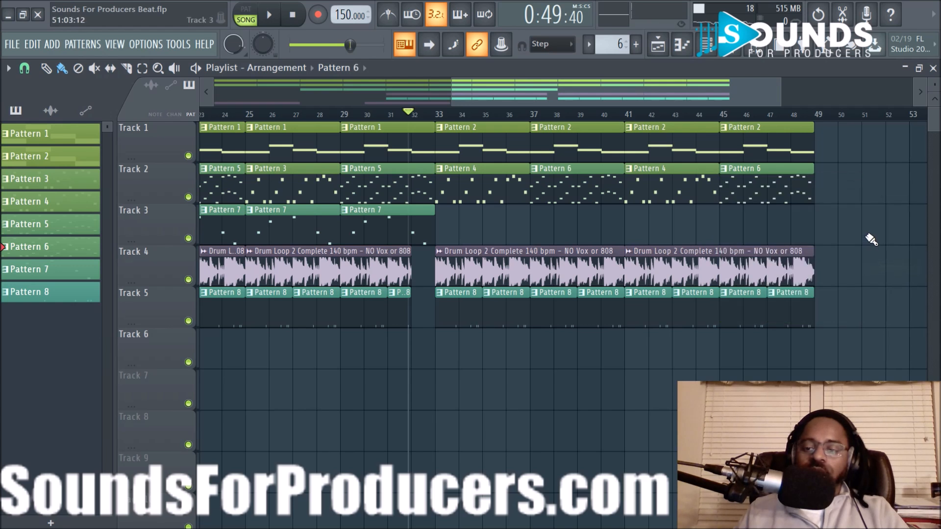
{"action": "key", "text": "space"}
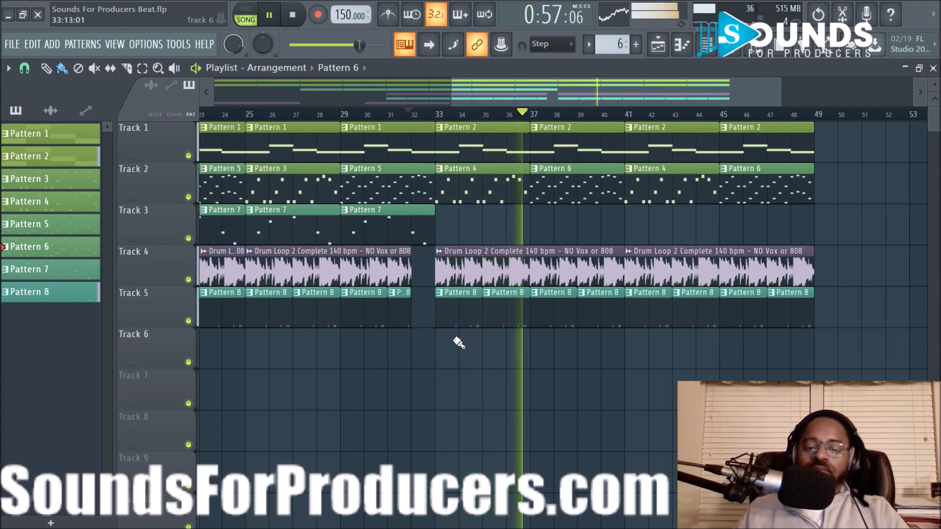
Select all clips on every track from bar 33 to bar 49, duplicate them to bar 49, and stop playback.
{"action": "left_click_drag", "start_coordinate": [444, 352], "coordinate": [819, 136]}
{"action": "scroll", "coordinate": [527, 116], "scroll_direction": "down", "scroll_amount": 2}
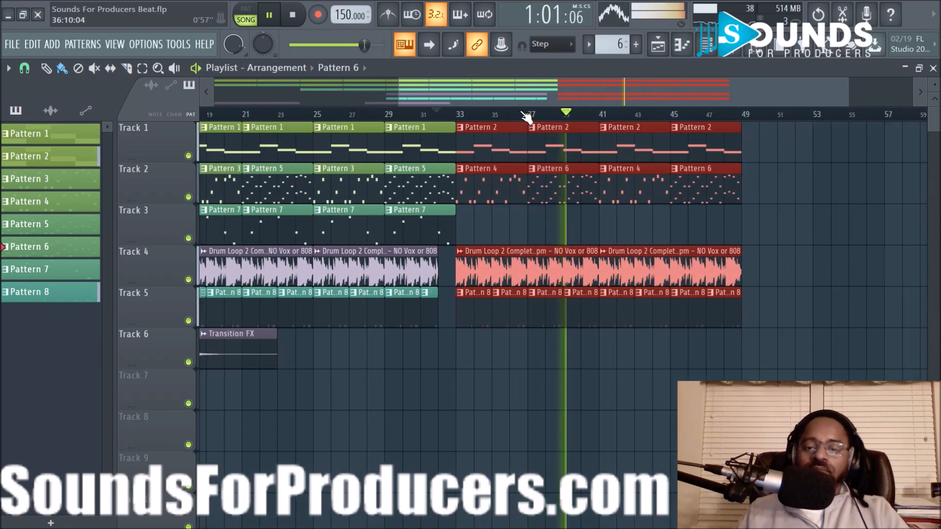
{"action": "scroll", "coordinate": [527, 116], "scroll_direction": "down", "scroll_amount": 2}
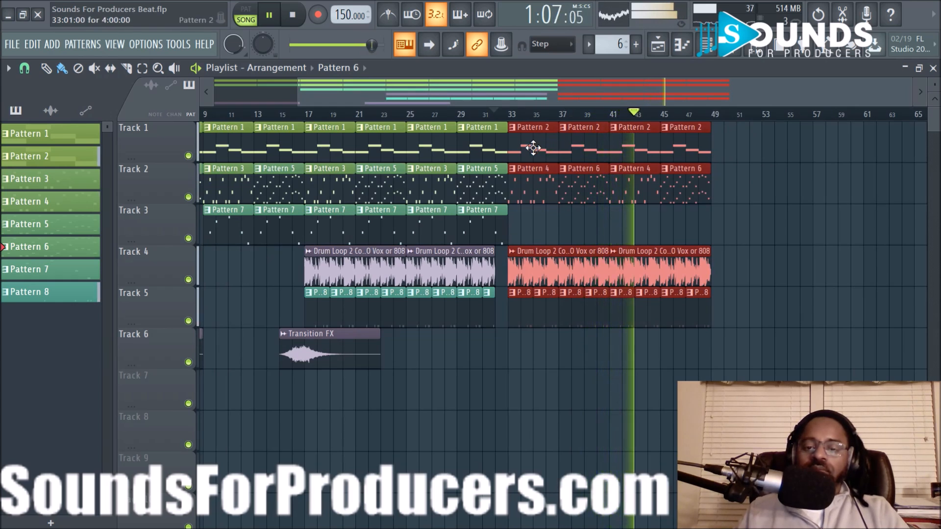
{"action": "left_click_drag", "start_coordinate": [533, 148], "coordinate": [738, 150]}
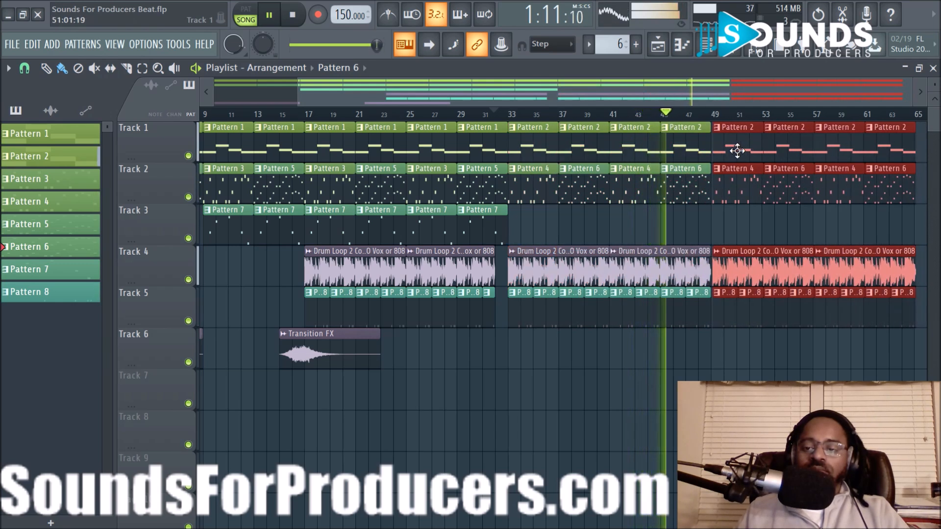
{"action": "scroll", "coordinate": [695, 116], "scroll_direction": "up", "scroll_amount": 3}
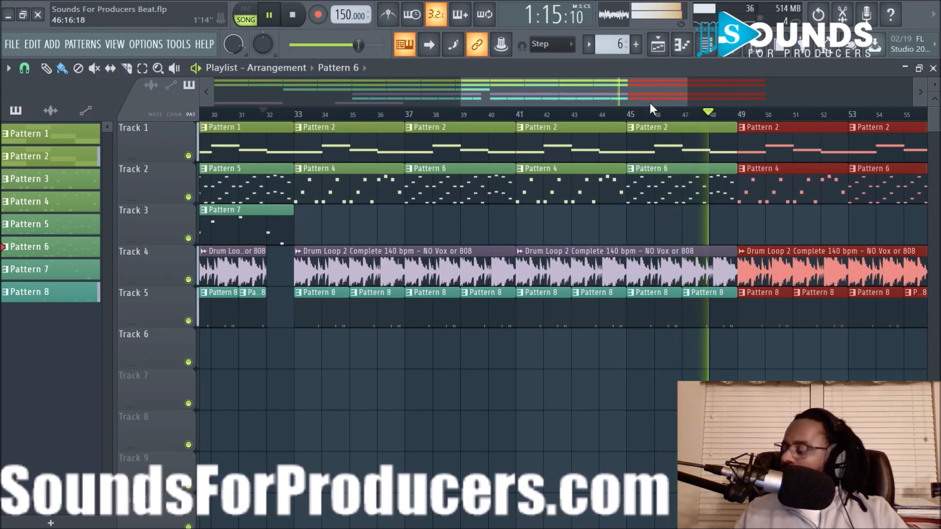
{"action": "key", "text": "space"}
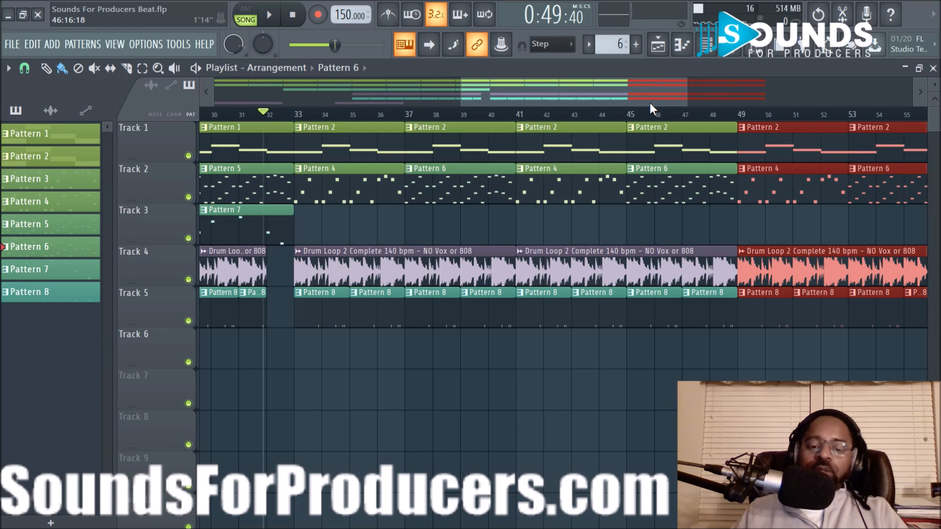
Play back the transition from the drum drop before bar 33 into the lower-octave section.
{"action": "scroll", "coordinate": [630, 122], "scroll_direction": "down", "scroll_amount": 3}
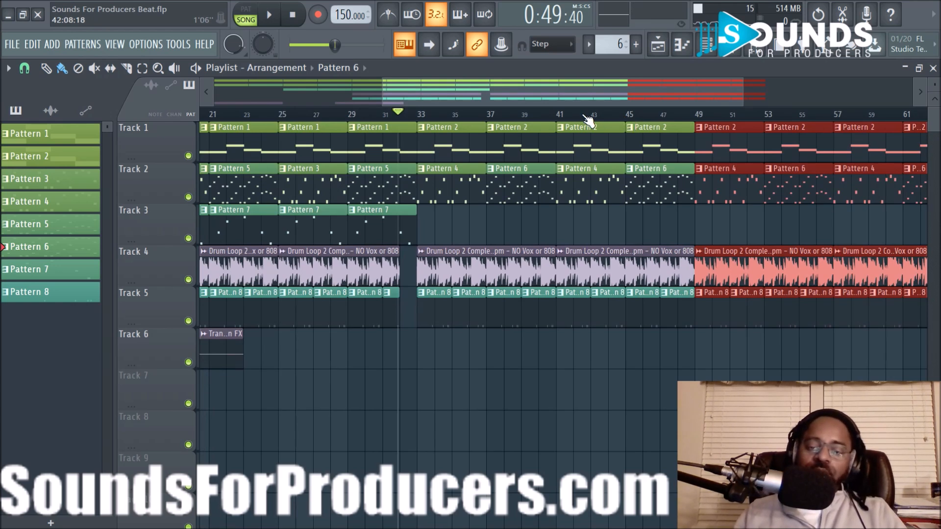
{"action": "key", "text": "space"}
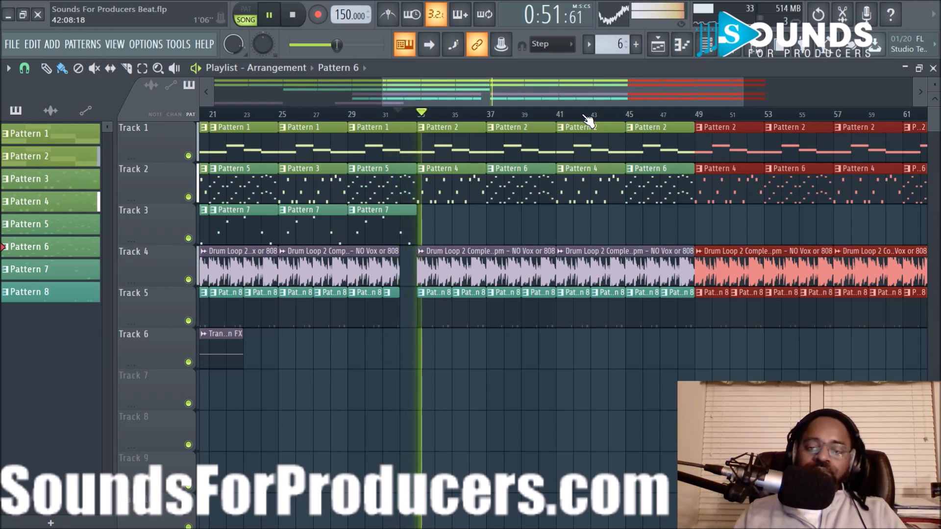
{"action": "scroll", "coordinate": [657, 114], "scroll_direction": "down", "scroll_amount": 2}
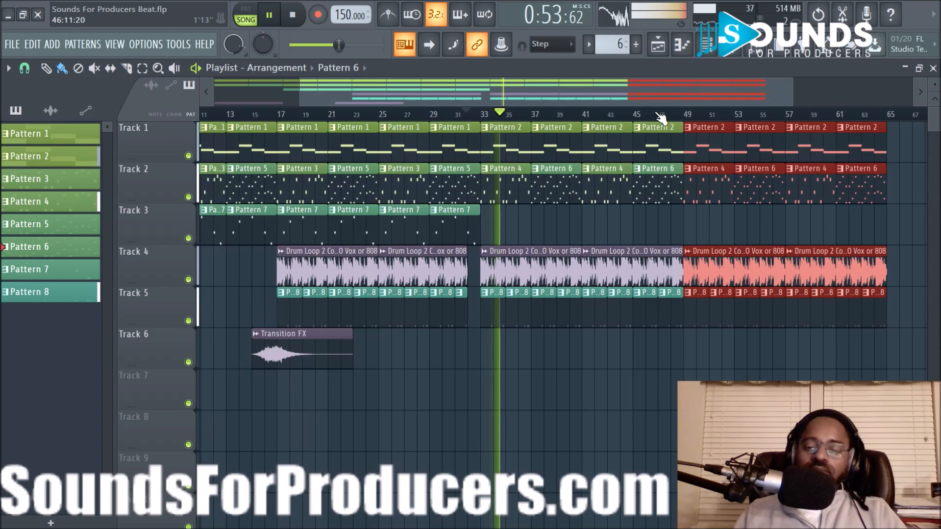
{"action": "key", "text": "space"}
Move the playhead to bar 45, clear the clip selection, and listen to the drum loop leading toward bar 49.
{"action": "scroll", "coordinate": [657, 115], "scroll_direction": "up", "scroll_amount": 1}
{"action": "scroll", "coordinate": [652, 115], "scroll_direction": "up", "scroll_amount": 2}
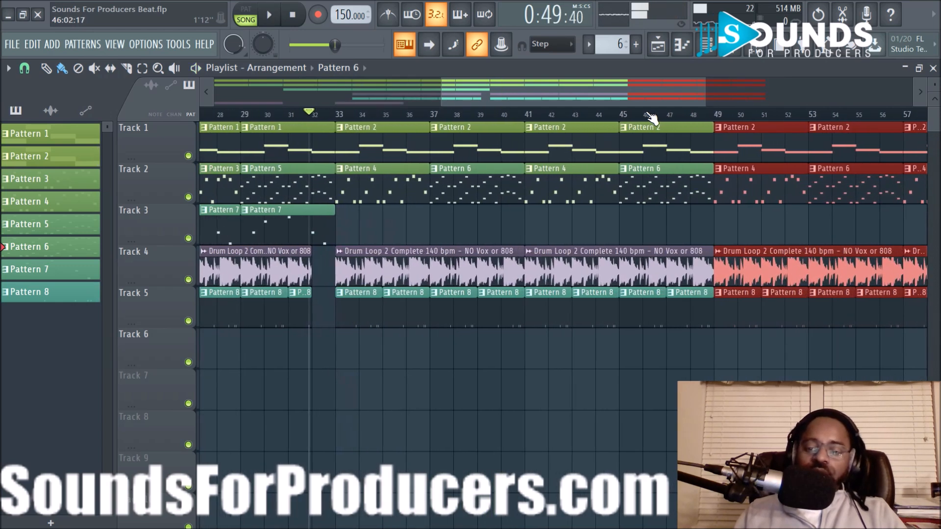
{"action": "left_click", "coordinate": [620, 114]}
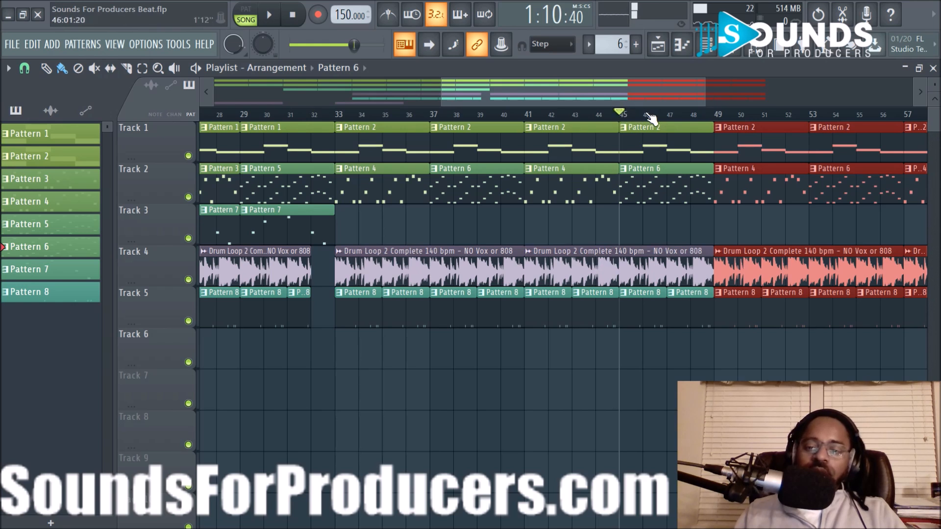
{"action": "scroll", "coordinate": [652, 117], "scroll_direction": "up", "scroll_amount": 2}
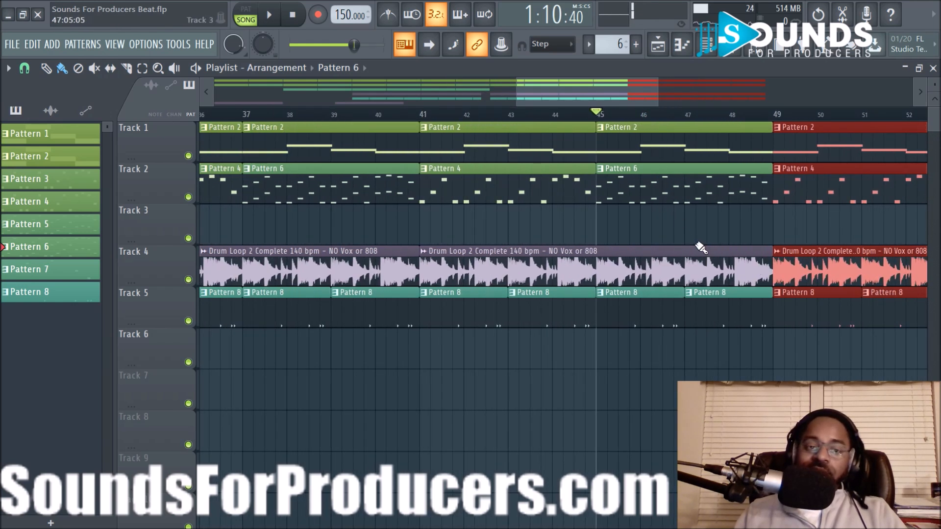
{"action": "left_click", "coordinate": [656, 269]}
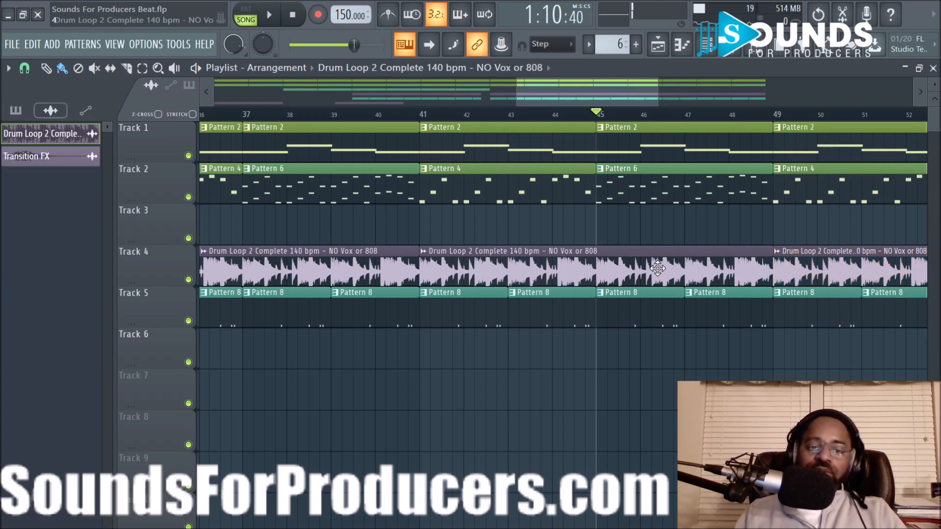
{"action": "key", "text": "space"}
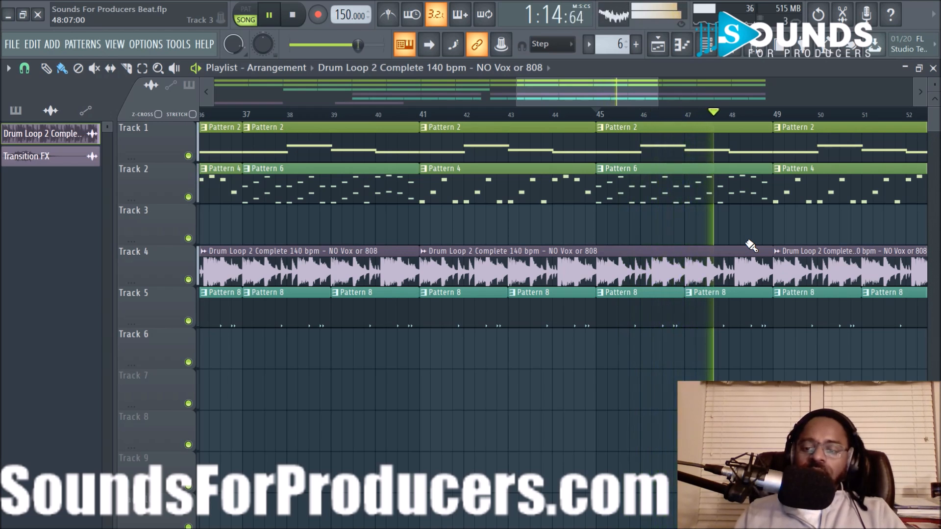
{"action": "key", "text": "space"}
{"action": "key", "text": "space"}
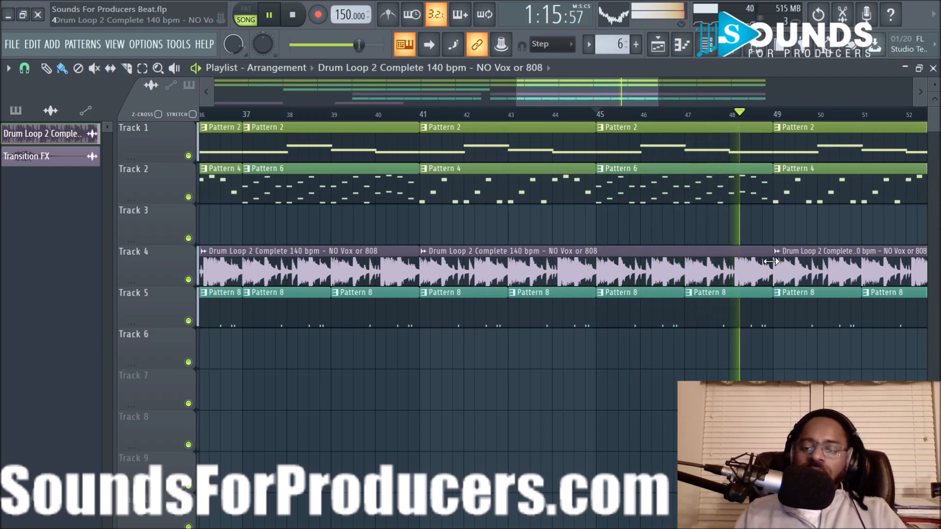
{"action": "key", "text": "space"}
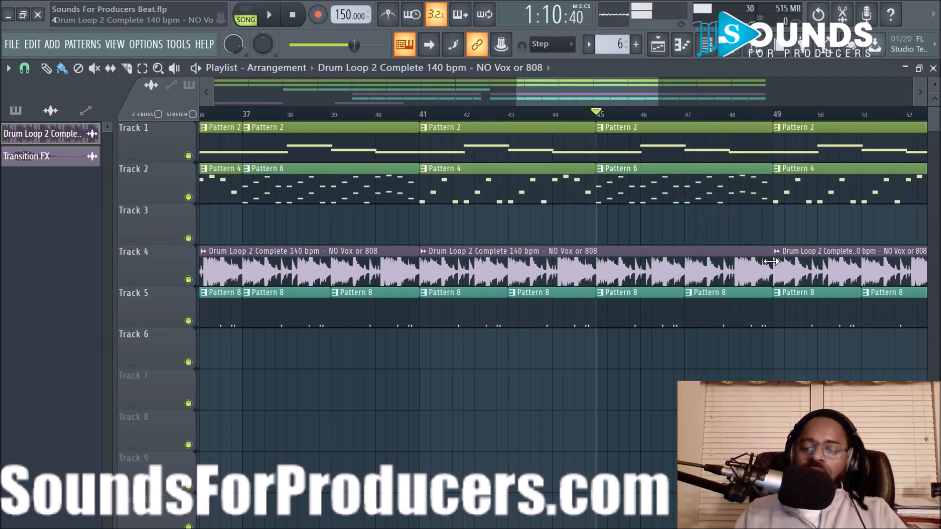
Trim the last half bar off the Track 4 drum loop before bar 49, slice it at bar 48, and copy the half-bar slice into the gap.
{"action": "left_click_drag", "start_coordinate": [770, 261], "coordinate": [750, 261]}
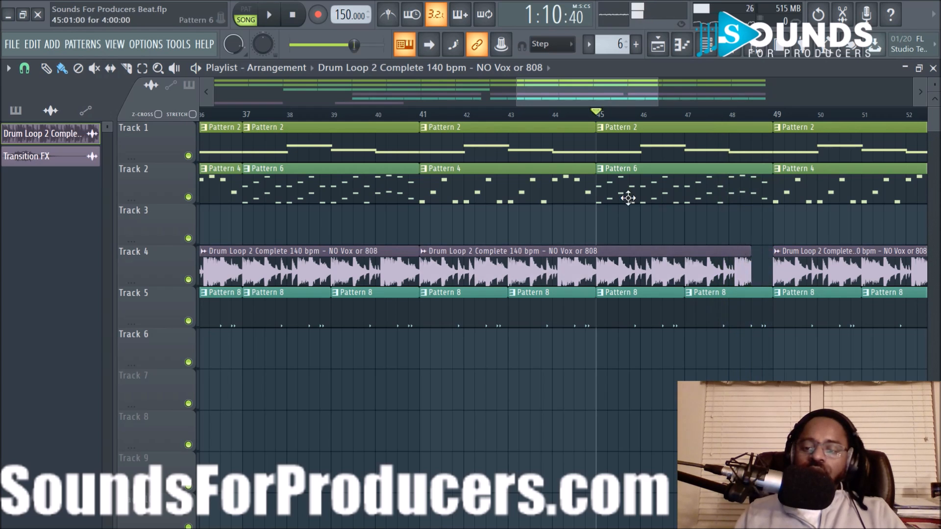
{"action": "left_click", "coordinate": [127, 70]}
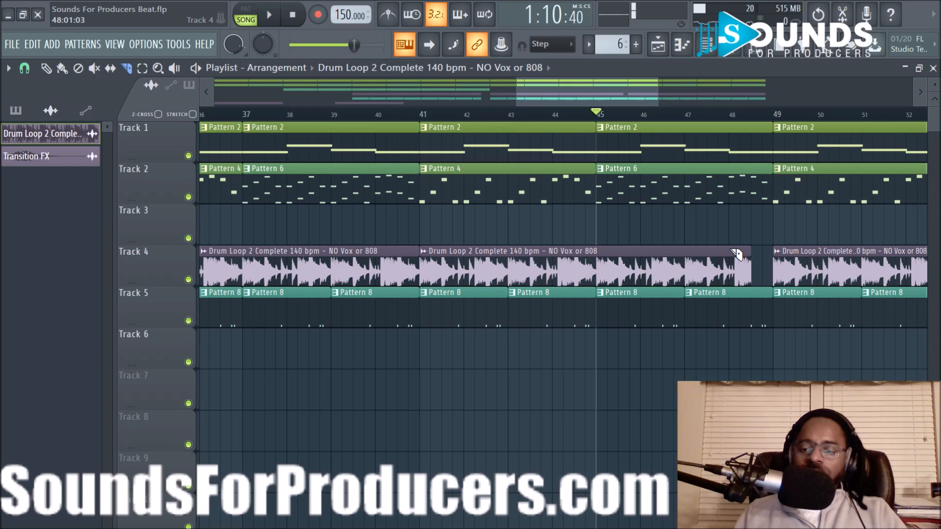
{"action": "left_click_drag", "start_coordinate": [727, 246], "coordinate": [735, 300]}
{"action": "left_click", "coordinate": [49, 72]}
{"action": "left_click_drag", "start_coordinate": [738, 261], "coordinate": [761, 260]}
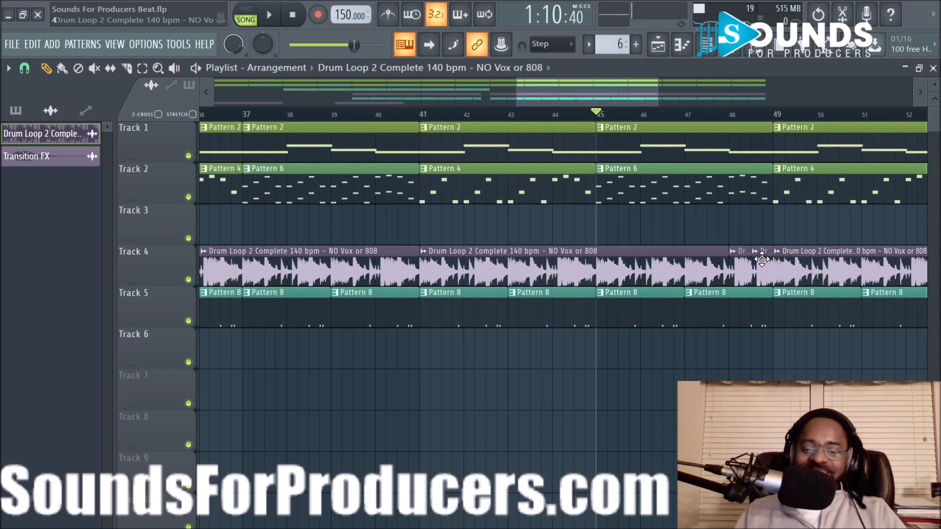
Play back the repeated drum slice from bar 45 into the section after bar 49.
{"action": "key", "text": "space"}
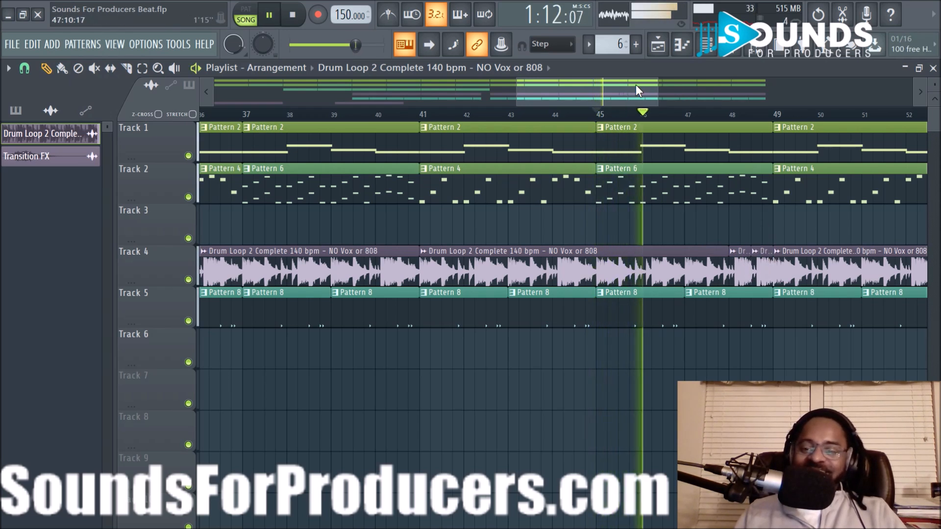
{"action": "left_click_drag", "start_coordinate": [637, 90], "coordinate": [671, 92]}
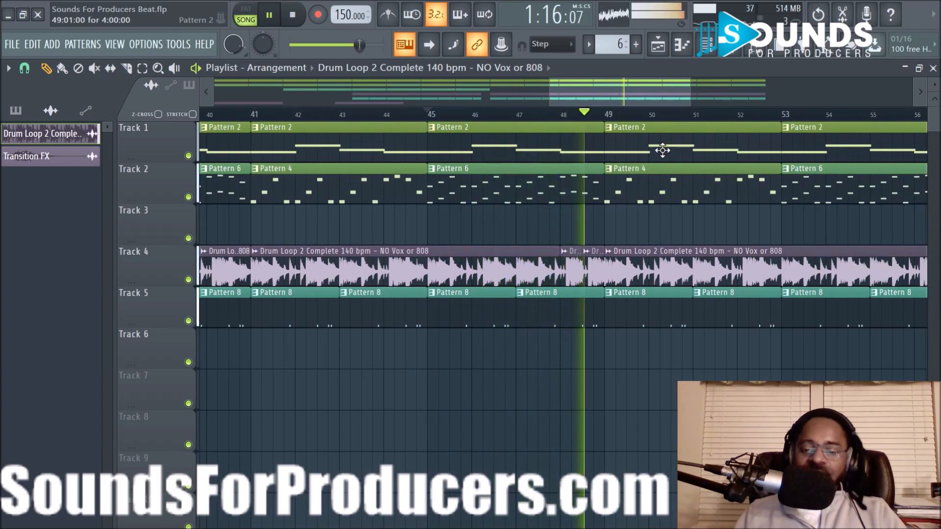
{"action": "key", "text": "space"}
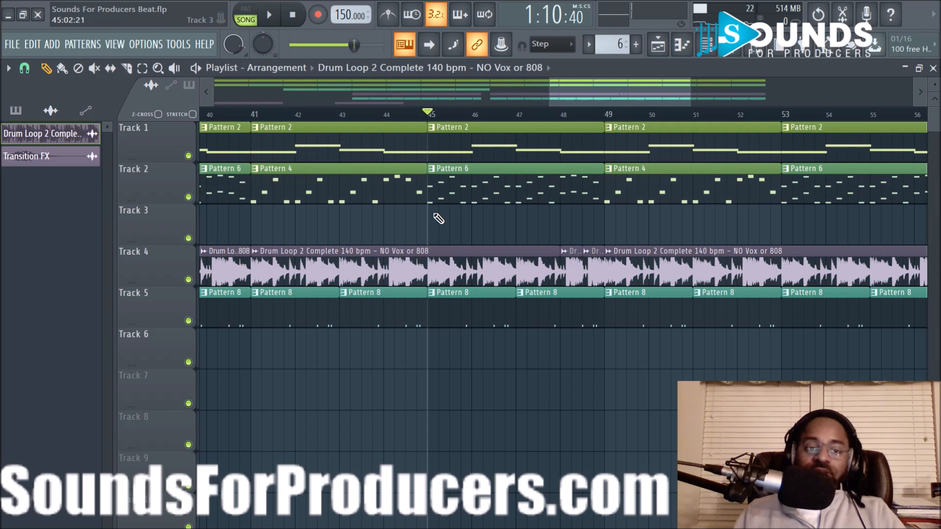
{"action": "left_click", "coordinate": [120, 75]}
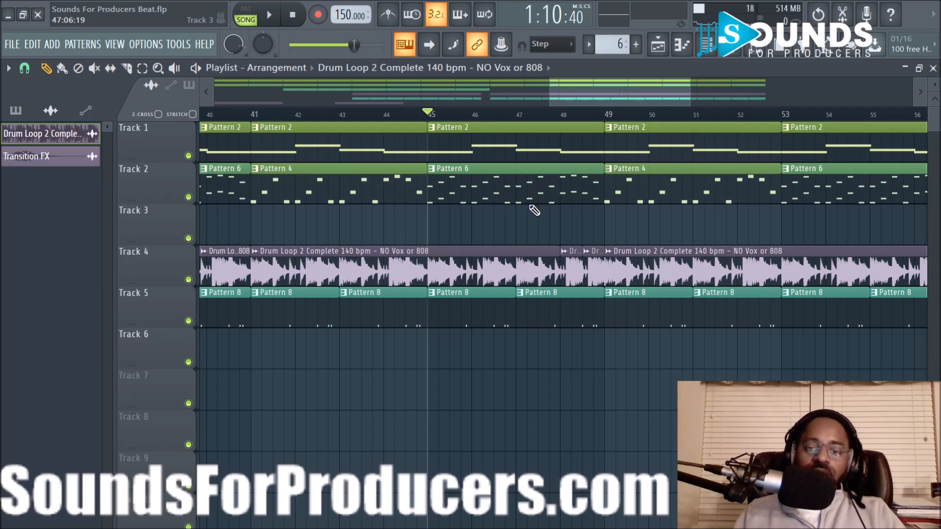
{"action": "scroll", "coordinate": [498, 118], "scroll_direction": "down", "scroll_amount": 1}
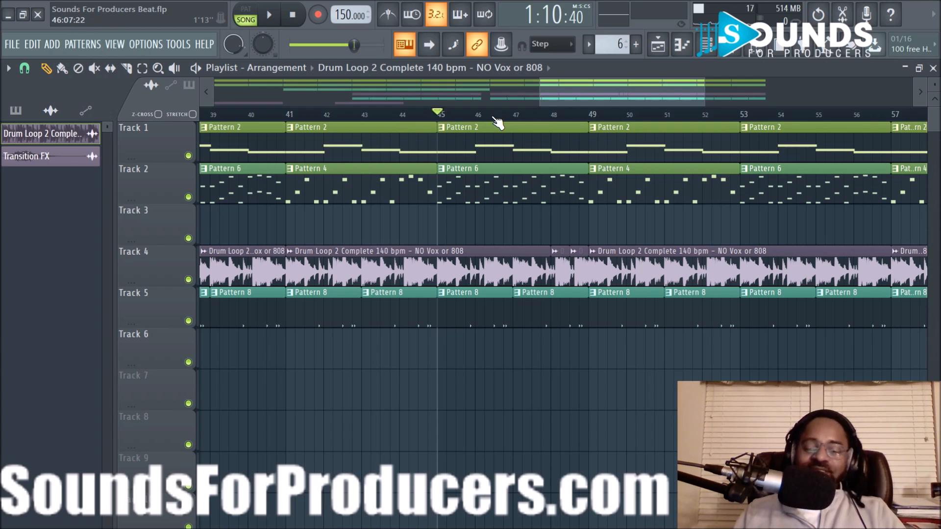
{"action": "scroll", "coordinate": [496, 122], "scroll_direction": "down", "scroll_amount": 3}
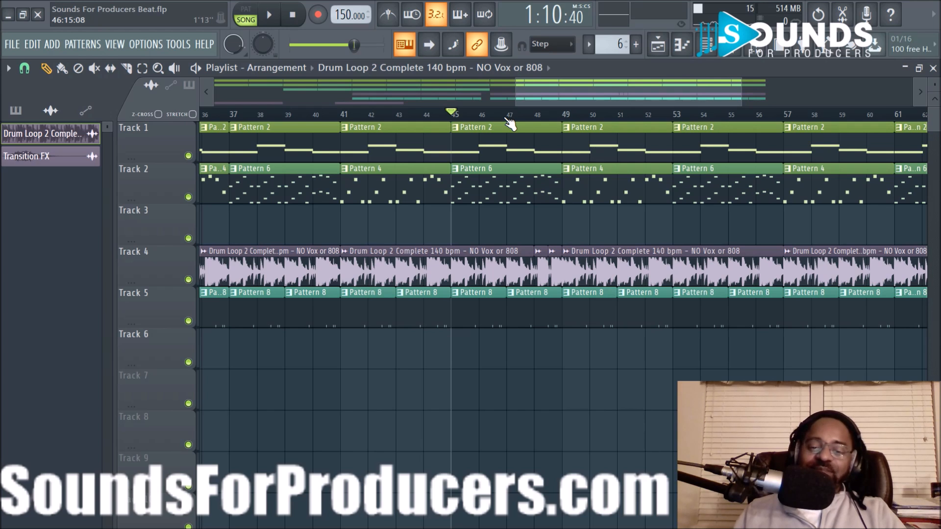
{"action": "scroll", "coordinate": [510, 122], "scroll_direction": "down", "scroll_amount": 2}
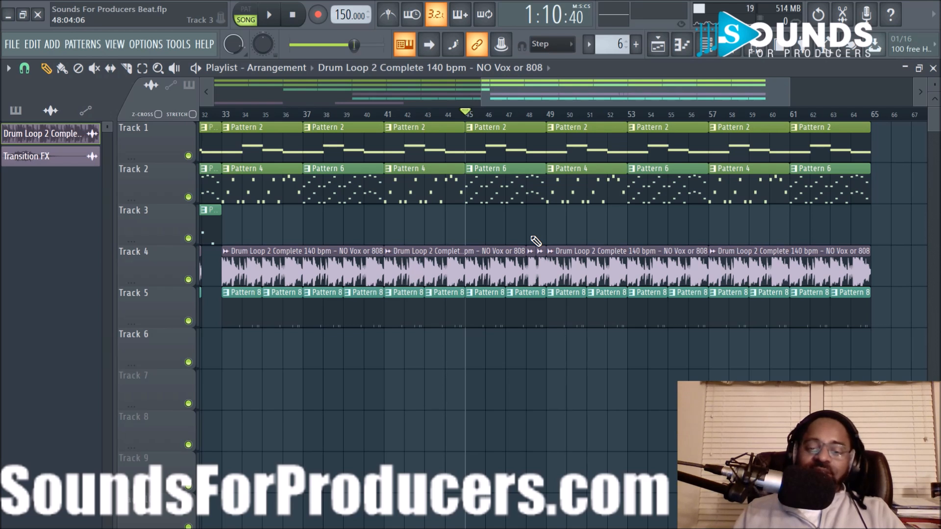
{"action": "key", "text": "space"}
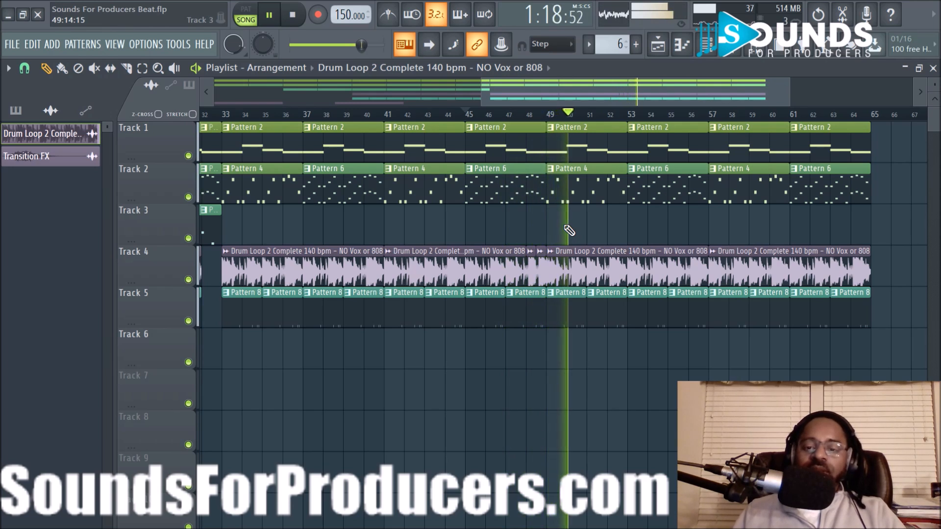
{"action": "key", "text": "space"}
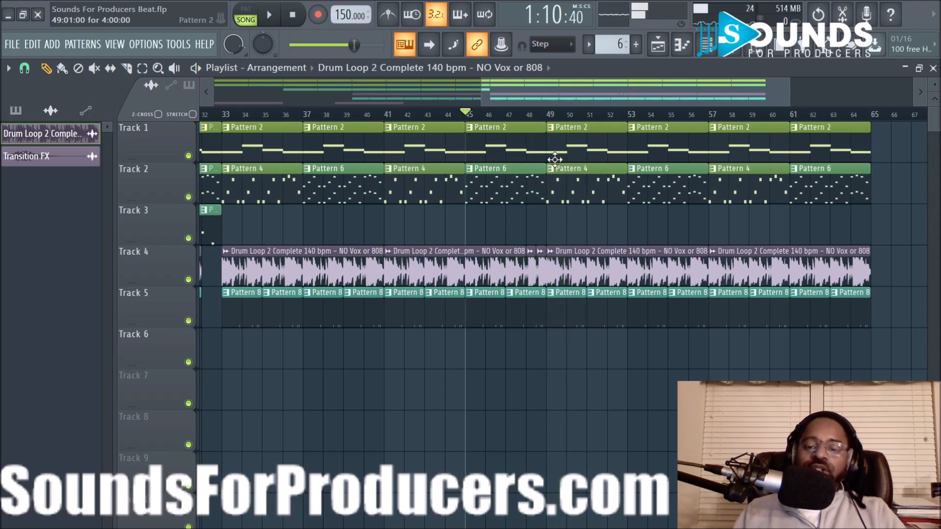
Delete the Track 2 clips at bars 45 and 49, and copy two Pattern 7 clips along Track 3 to bar 45.
{"action": "scroll", "coordinate": [566, 120], "scroll_direction": "down", "scroll_amount": 4}
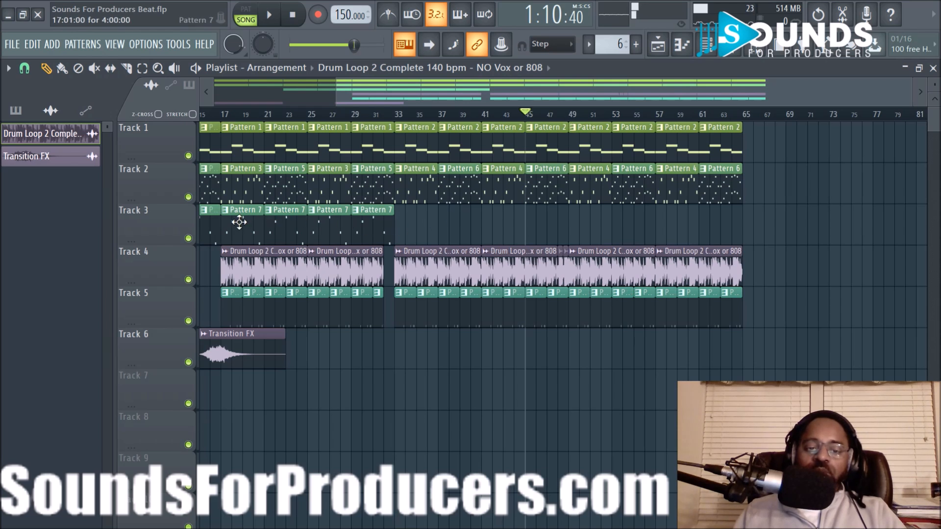
{"action": "right_click", "coordinate": [548, 190]}
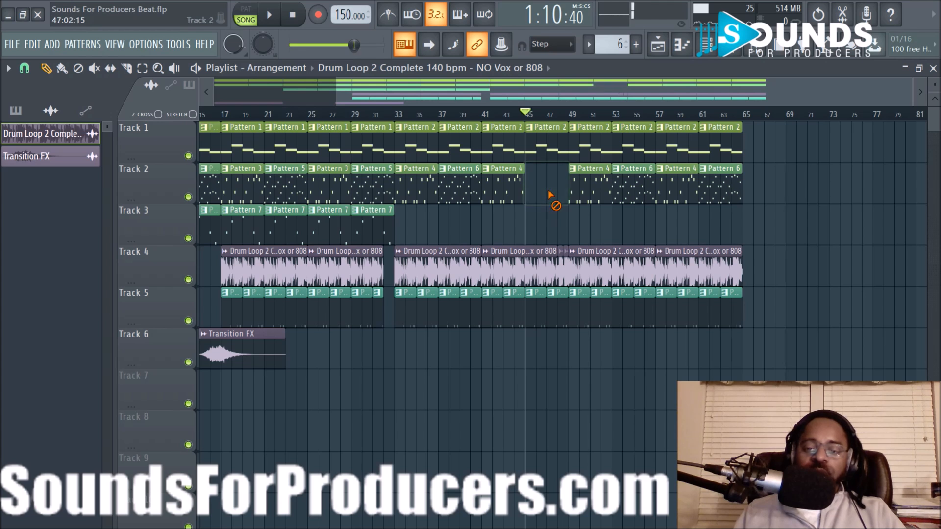
{"action": "right_click", "coordinate": [590, 201]}
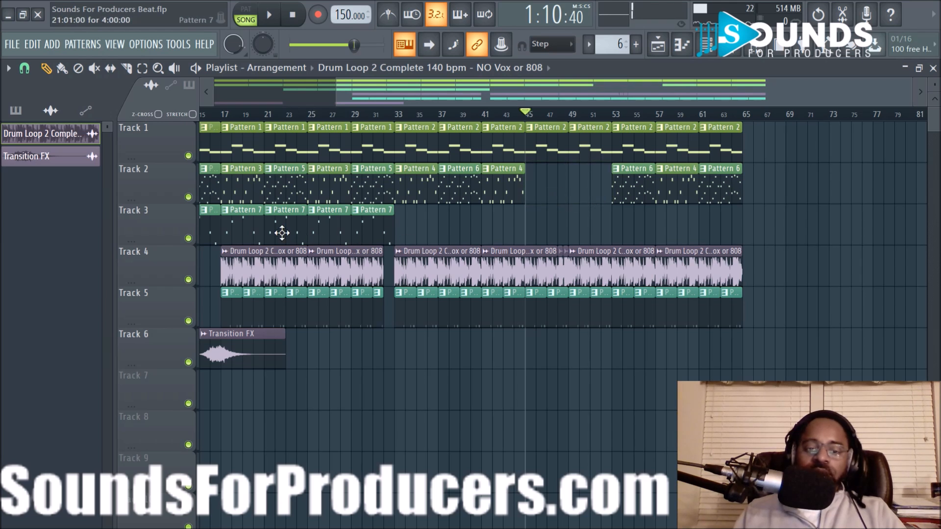
{"action": "left_click_drag", "start_coordinate": [250, 230], "coordinate": [544, 243]}
{"action": "scroll", "coordinate": [544, 140], "scroll_direction": "up", "scroll_amount": 4}
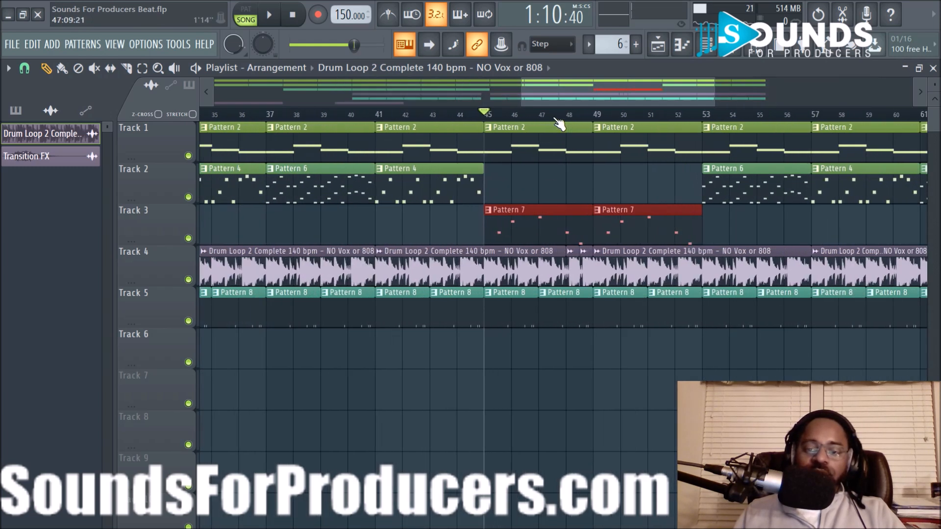
Play back the arrangement from near the end of bar 41, ahead of the Pattern 7 section at bar 45.
{"action": "left_click", "coordinate": [24, 68]}
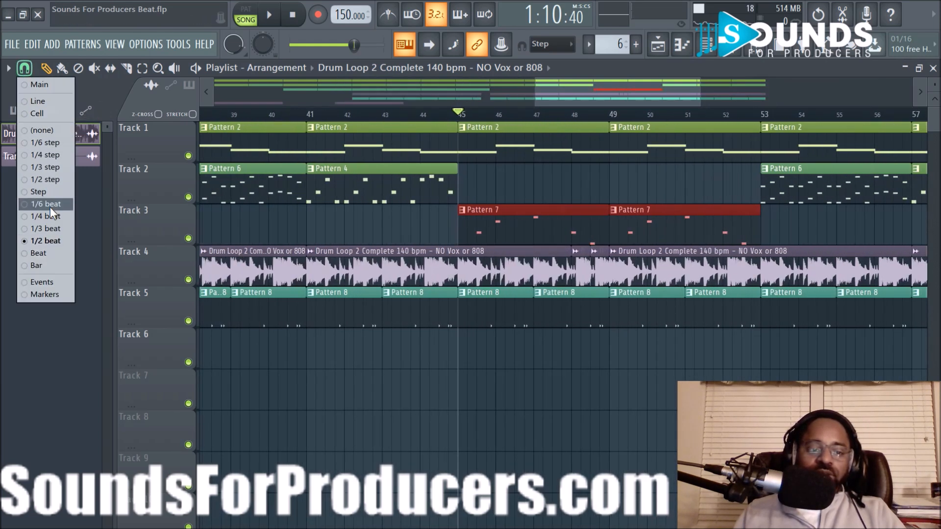
{"action": "left_click", "coordinate": [314, 224]}
{"action": "left_click", "coordinate": [335, 114]}
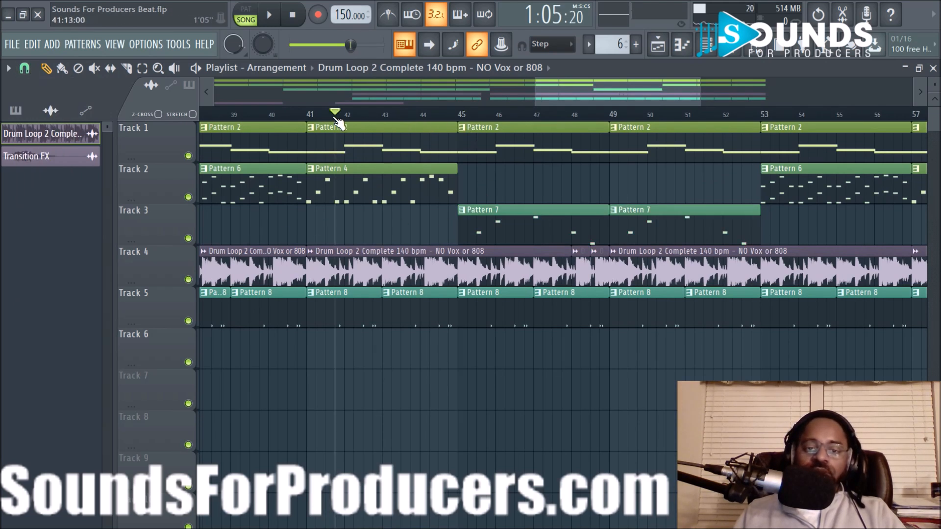
{"action": "key", "text": "space"}
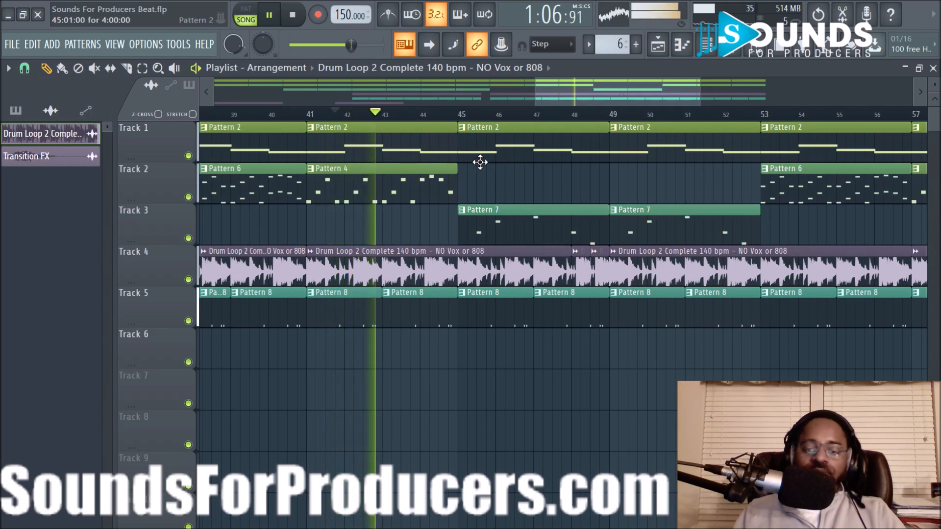
{"action": "key", "text": "space"}
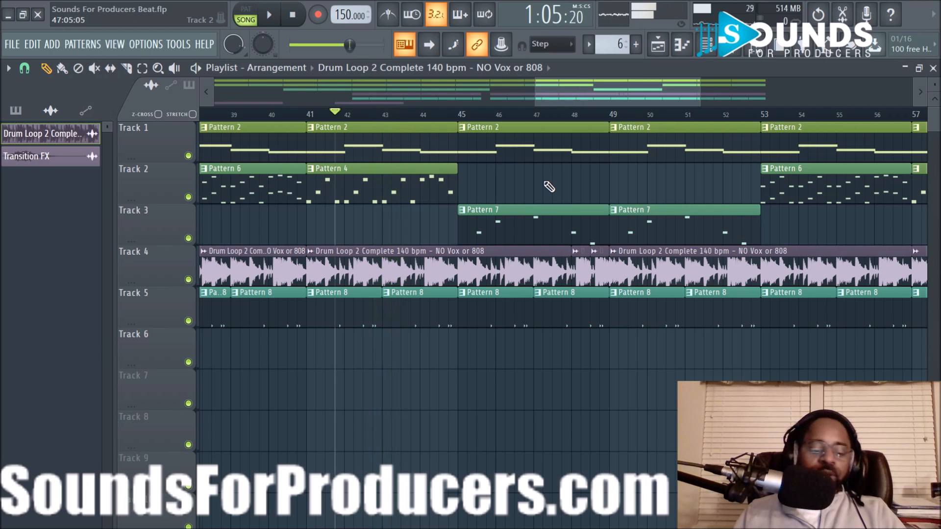
Undo the Track 3 Pattern 7 copies and the Track 2 clip deletions at bars 45 and 49.
{"action": "key", "text": "ctrl+z"}
{"action": "key", "text": "ctrl+z"}
{"action": "key", "text": "ctrl+z"}
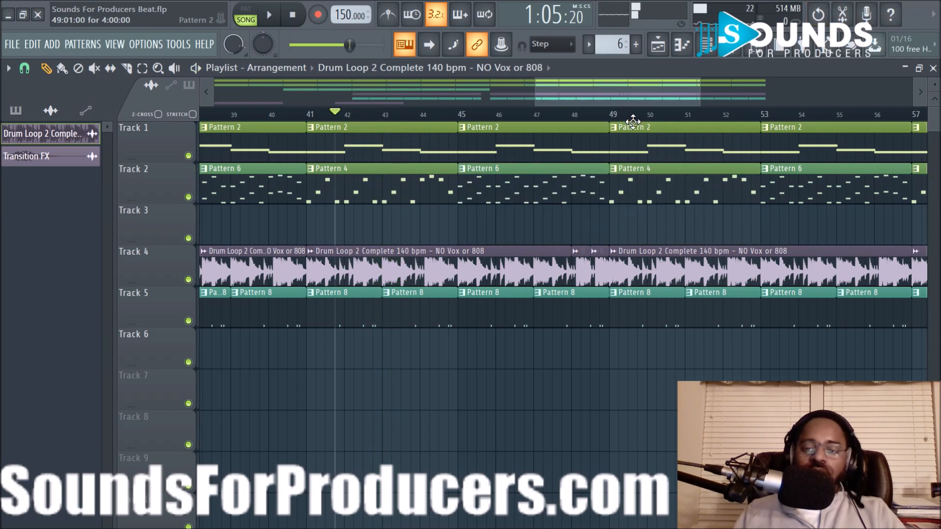
Delete the Track 2 clips at bars 49 and 53, and place Pattern 7 clips on Track 3 at the same bars.
{"action": "right_click", "coordinate": [656, 183]}
{"action": "right_click", "coordinate": [792, 185]}
{"action": "scroll", "coordinate": [665, 122], "scroll_direction": "down", "scroll_amount": 3}
{"action": "left_click", "coordinate": [248, 220]}
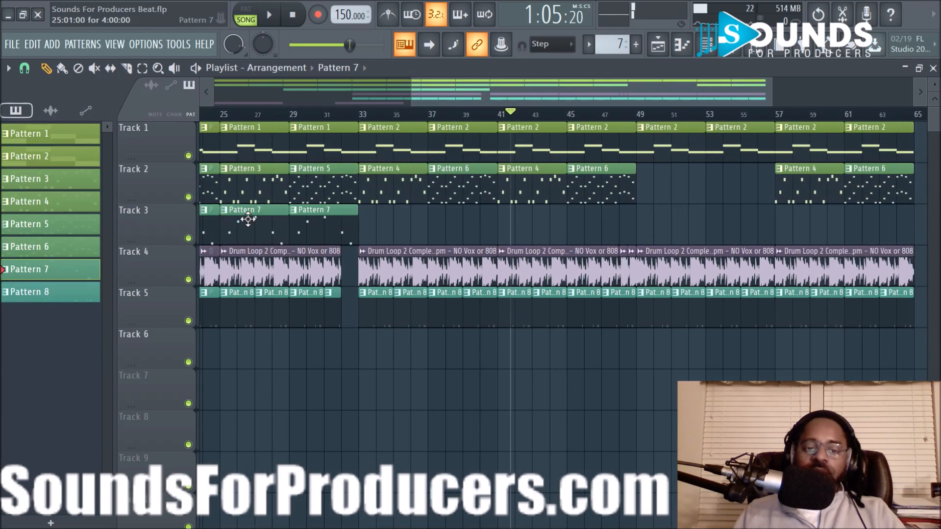
{"action": "mouse_move", "coordinate": [642, 225]}
{"action": "left_mouse_down"}
{"action": "mouse_move", "coordinate": [729, 225]}
{"action": "mouse_move", "coordinate": [648, 228]}
{"action": "left_mouse_up"}
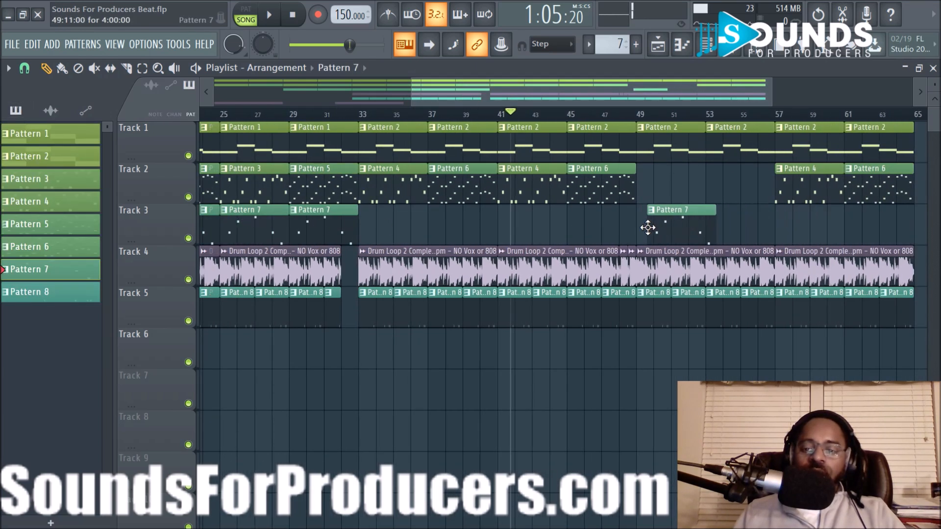
{"action": "left_click", "coordinate": [728, 227]}
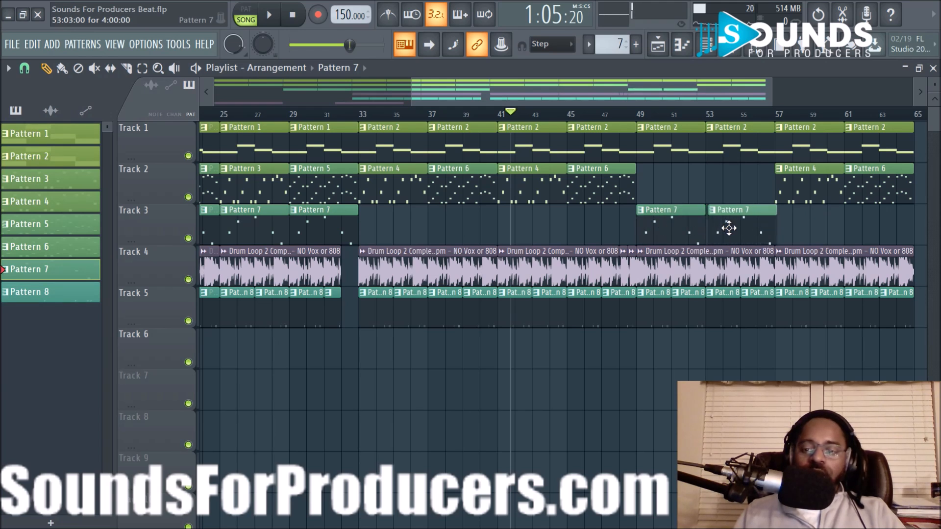
Play back from bar 41 into the Pattern 7 section at bar 49, and set the playhead to bar 48.
{"action": "key", "text": "space"}
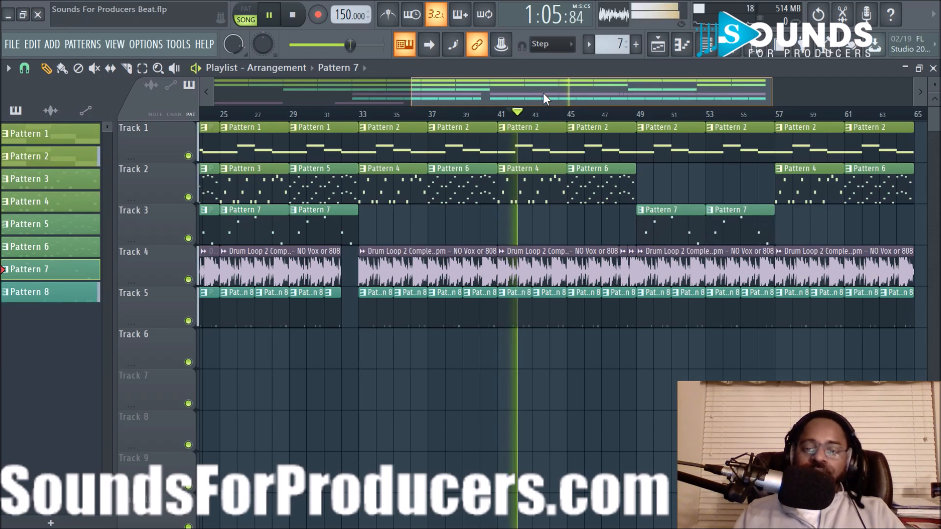
{"action": "left_click_drag", "start_coordinate": [543, 93], "coordinate": [578, 98]}
{"action": "scroll", "coordinate": [584, 117], "scroll_direction": "up", "scroll_amount": 2}
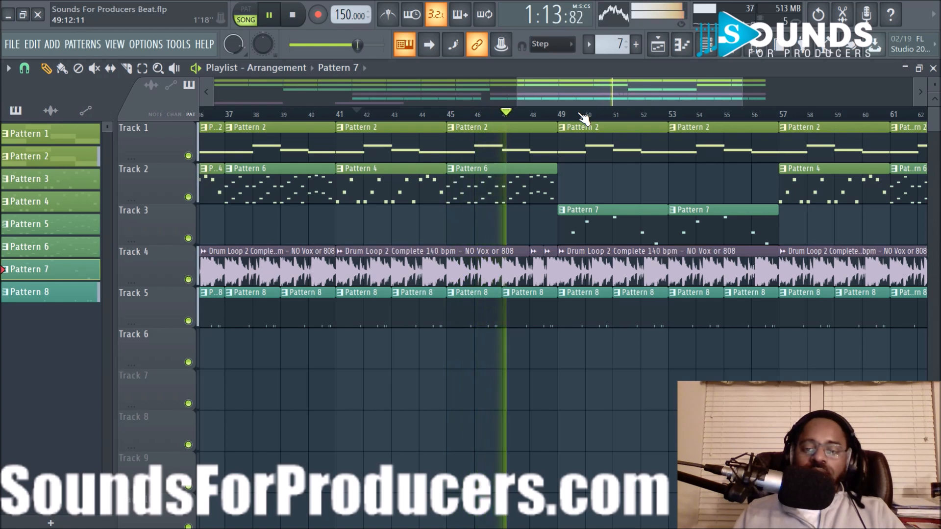
{"action": "scroll", "coordinate": [583, 117], "scroll_direction": "down", "scroll_amount": 1}
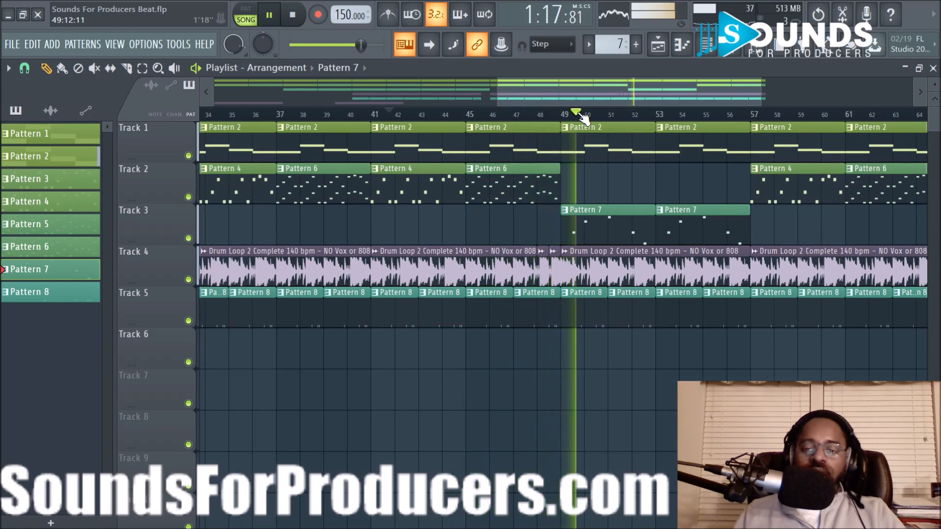
{"action": "key", "text": "space"}
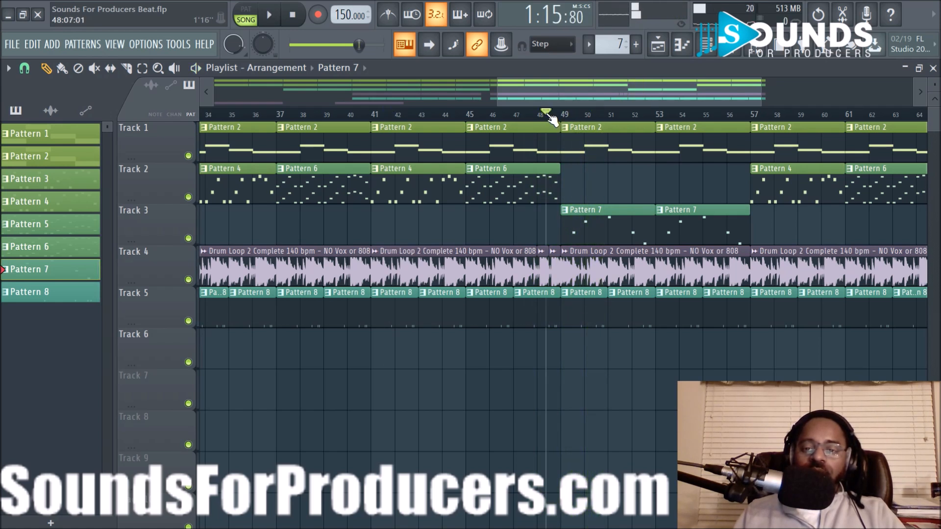
Delete the Track 1 Pattern 2 clips at bars 57 and 61.
{"action": "scroll", "coordinate": [693, 122], "scroll_direction": "down", "scroll_amount": 2}
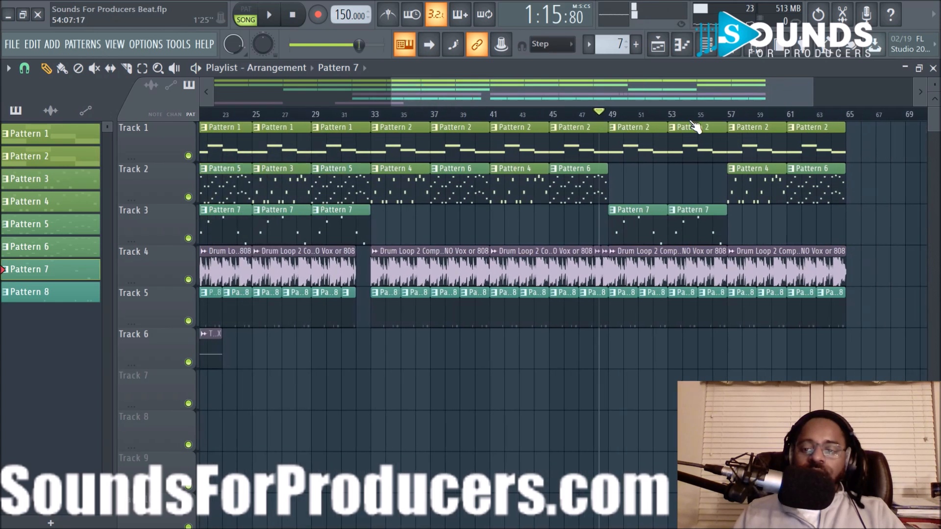
{"action": "right_click", "coordinate": [742, 143]}
{"action": "right_click", "coordinate": [803, 154]}
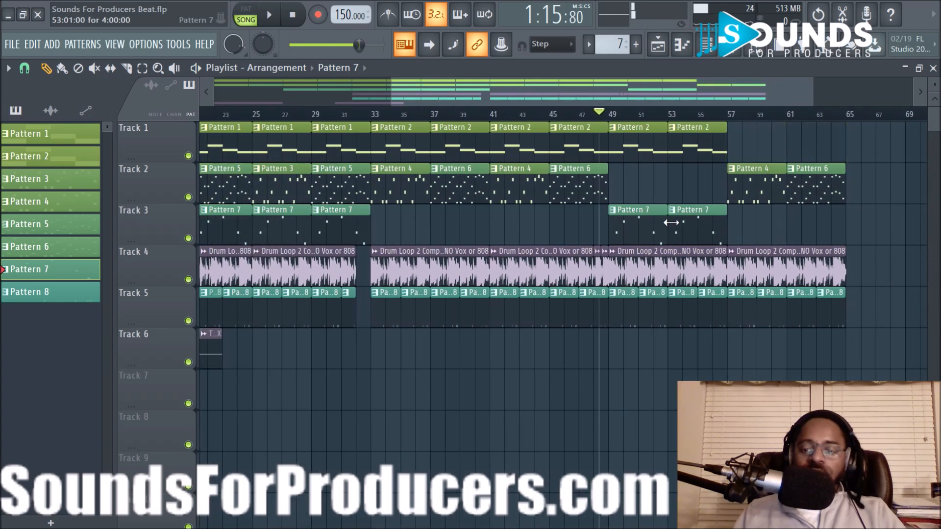
Make the Track 3 Pattern 7 clip at bar 49 unique and transpose all its notes up an octave in the piano roll.
{"action": "left_click", "coordinate": [612, 210]}
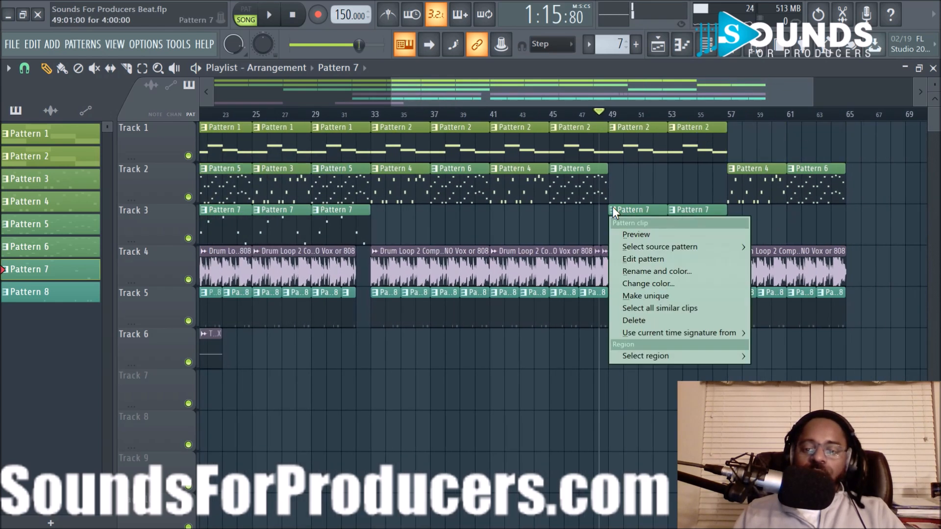
{"action": "left_click", "coordinate": [639, 297]}
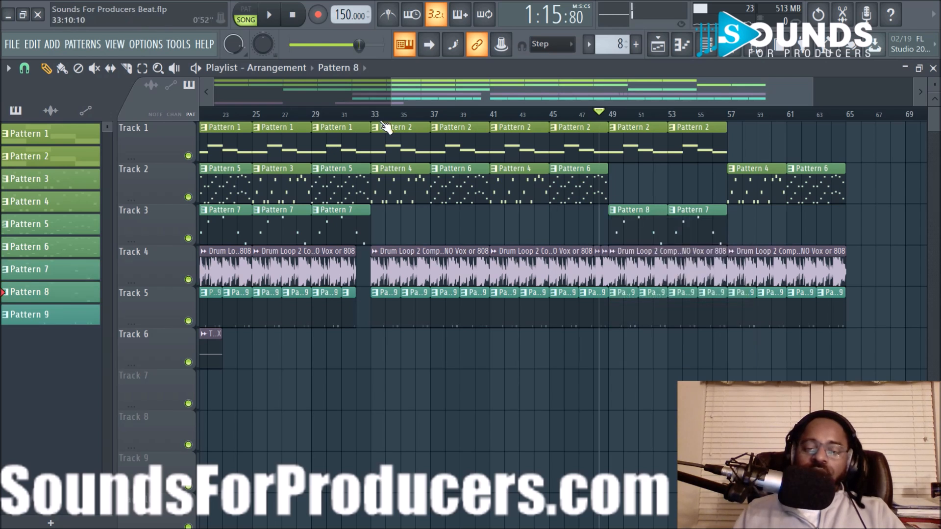
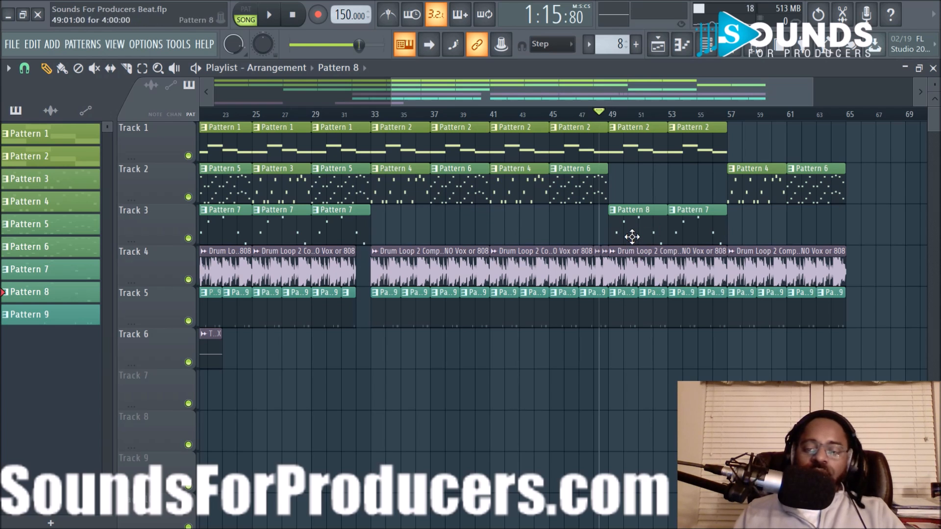
{"action": "double_click", "coordinate": [632, 234]}
{"action": "left_click_drag", "start_coordinate": [353, 86], "coordinate": [172, 81]}
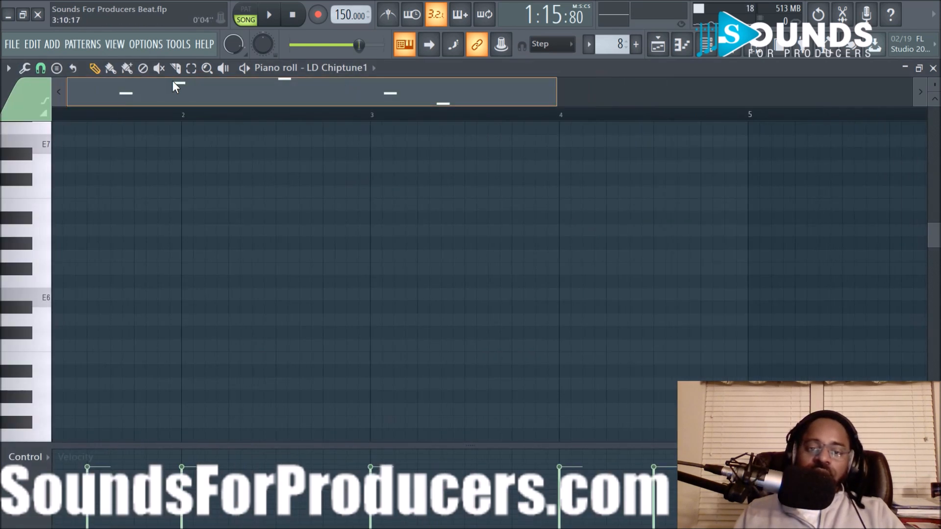
{"action": "key", "text": "ctrl+a"}
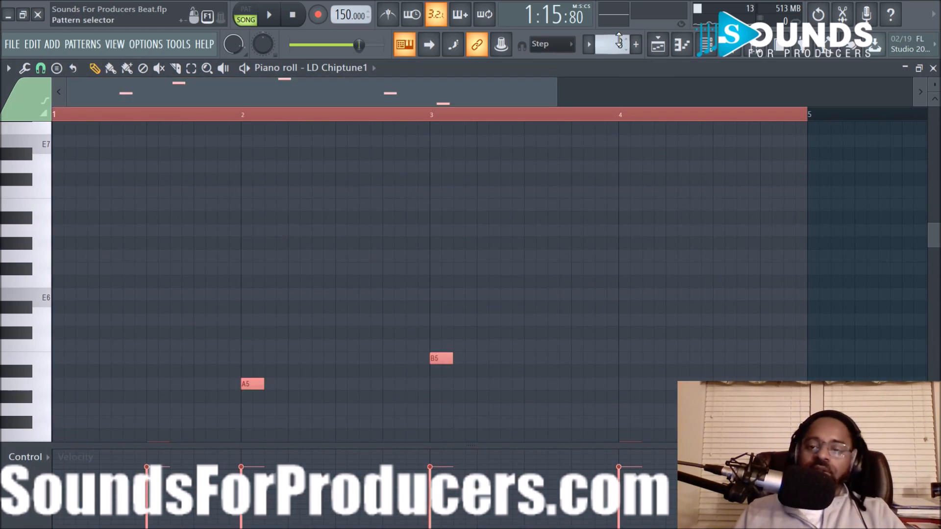
{"action": "left_click", "coordinate": [658, 47]}
Play back the transposed melody from bar 48, and show the channel rack while listening.
{"action": "key", "text": "space"}
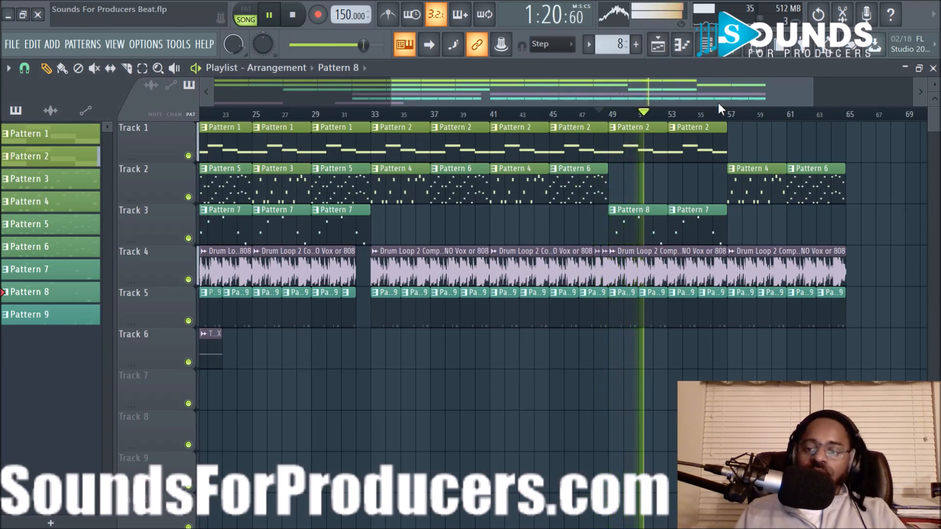
{"action": "key", "text": "space"}
{"action": "left_click", "coordinate": [706, 48]}
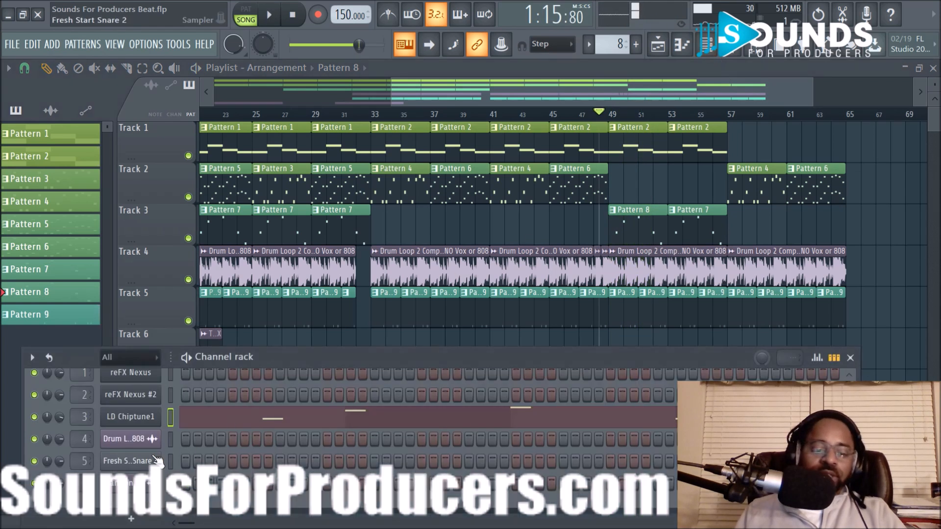
{"action": "key", "text": "space"}
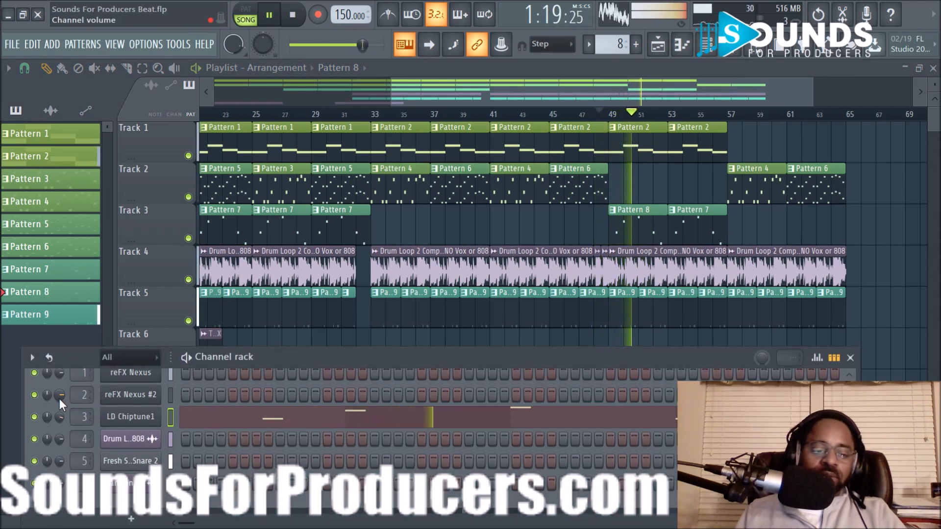
{"action": "key", "text": "space"}
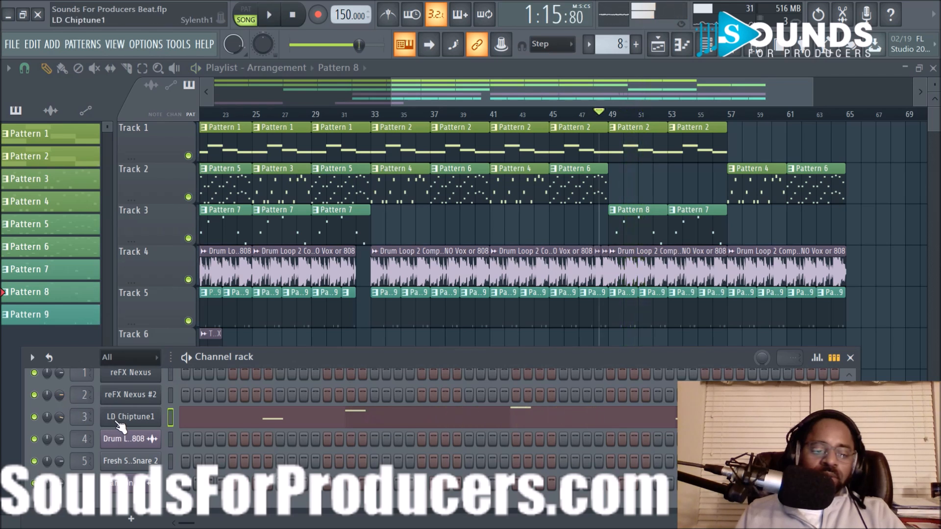
Open the LD Chiptune1 instrument, audition a note on its keyboard, and close it.
{"action": "left_click", "coordinate": [119, 421]}
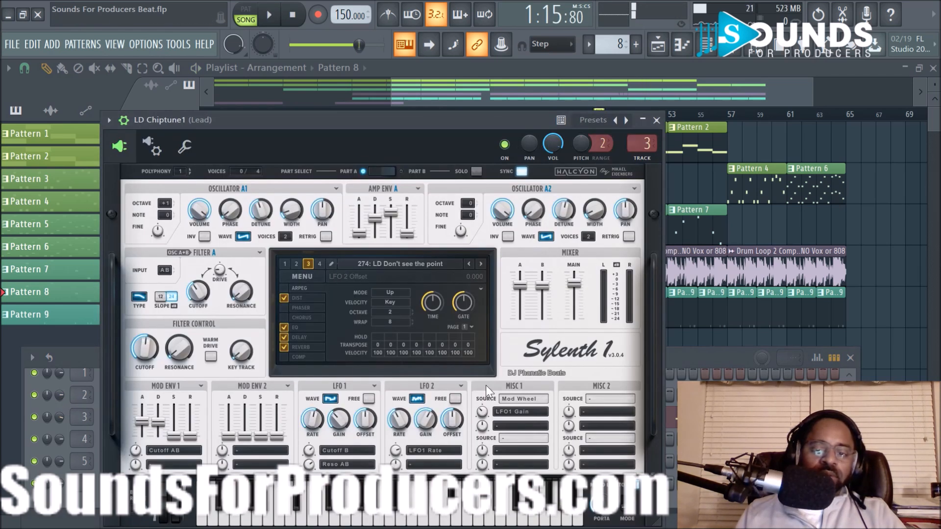
{"action": "left_click", "coordinate": [424, 515]}
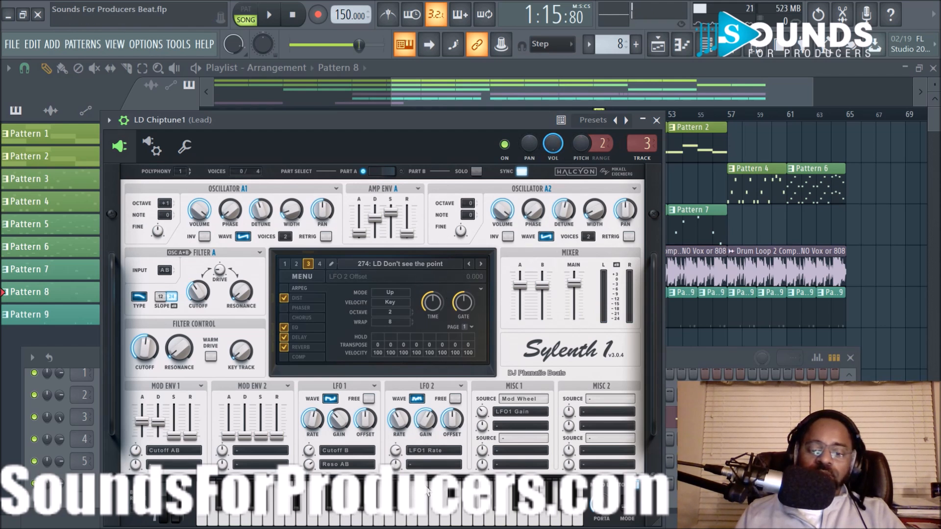
{"action": "left_click", "coordinate": [657, 120]}
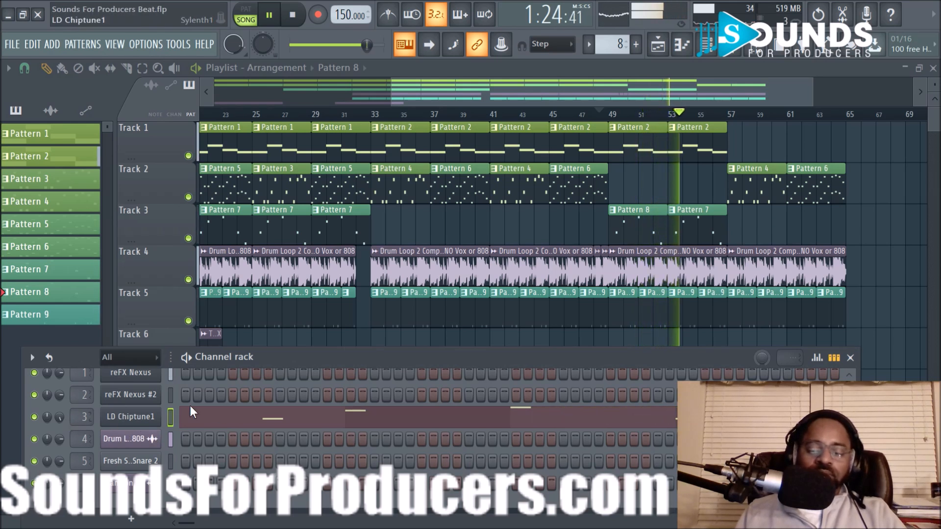
Switch the Track 3 clip at bar 53 to Pattern 8, and copy both Pattern 8 clips to bar 57.
{"action": "right_click", "coordinate": [669, 214]}
{"action": "mouse_move", "coordinate": [681, 249]}
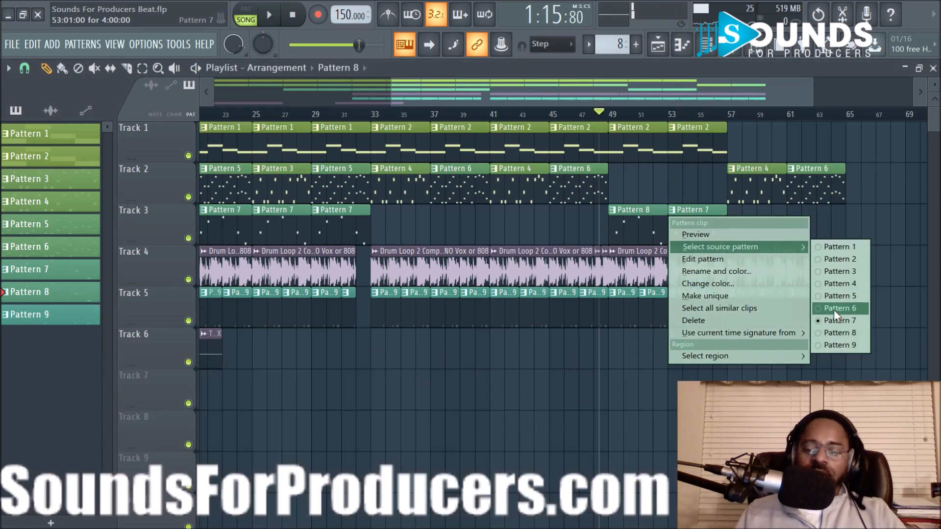
{"action": "left_click", "coordinate": [837, 337]}
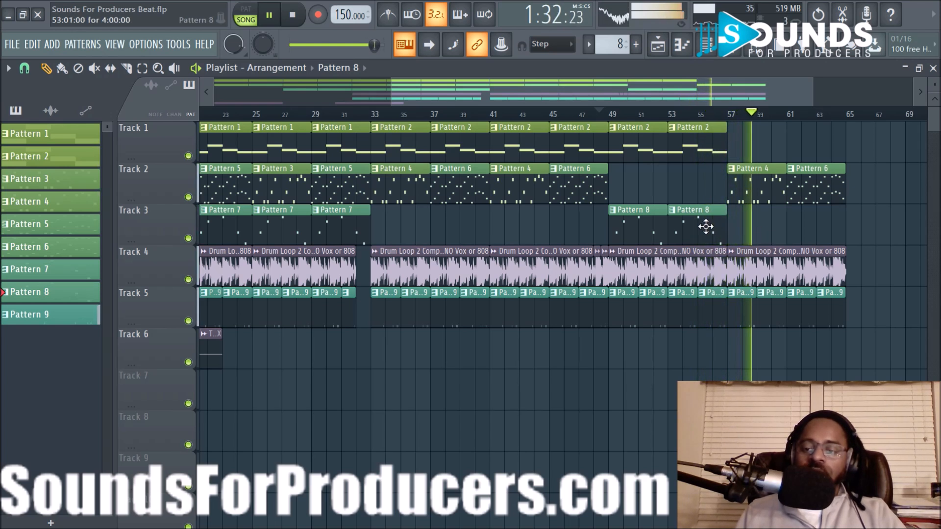
{"action": "left_click_drag", "start_coordinate": [648, 227], "coordinate": [762, 236]}
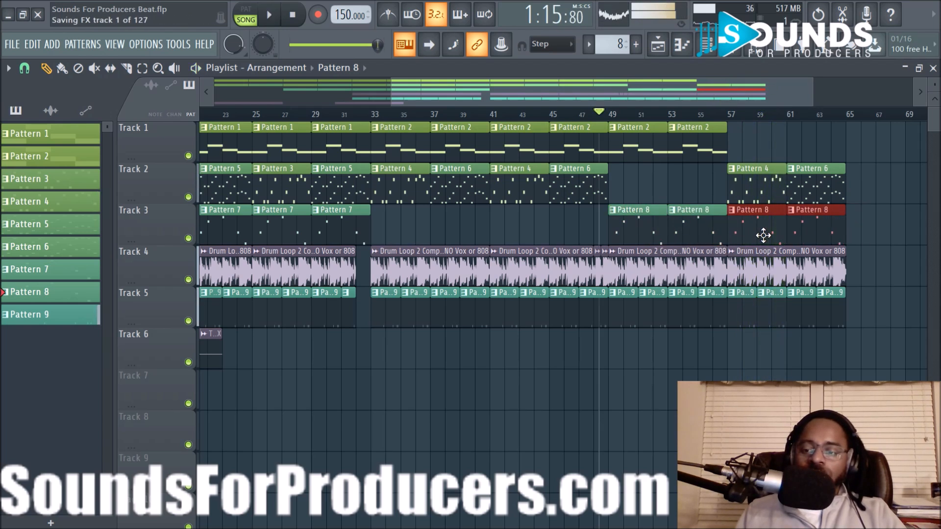
Replace the Track 4 drum loop at bar 57 with a copy of the loop and repeated slices from bars 41 to 49.
{"action": "scroll", "coordinate": [750, 117], "scroll_direction": "up", "scroll_amount": 4}
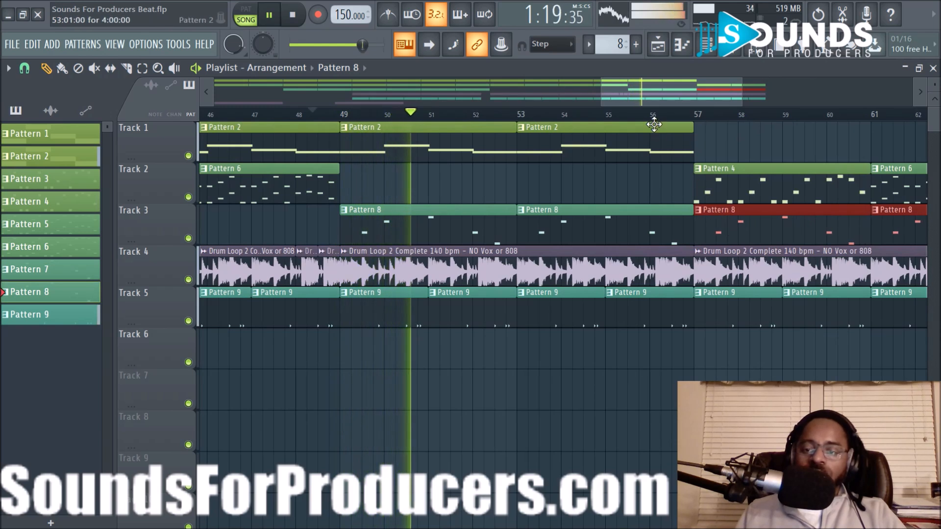
{"action": "scroll", "coordinate": [654, 120], "scroll_direction": "down", "scroll_amount": 4}
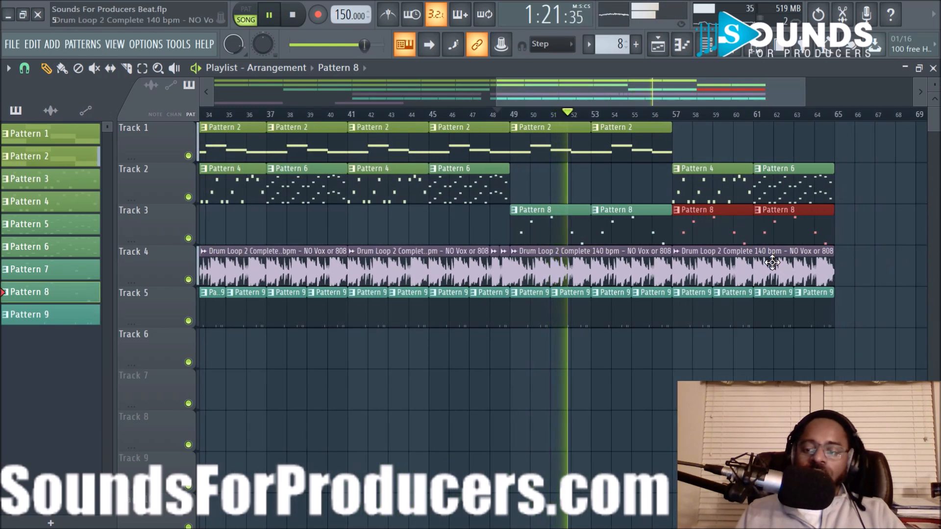
{"action": "right_click", "coordinate": [711, 267]}
{"action": "left_click", "coordinate": [405, 269]}
{"action": "left_click_drag", "start_coordinate": [405, 266], "coordinate": [508, 270]}
{"action": "left_click_drag", "start_coordinate": [381, 272], "coordinate": [745, 276]}
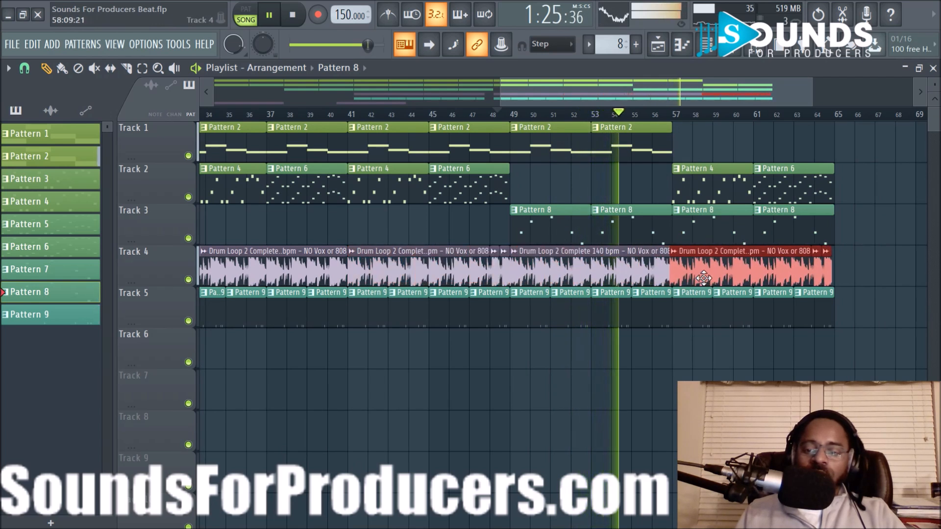
{"action": "left_click", "coordinate": [849, 228]}
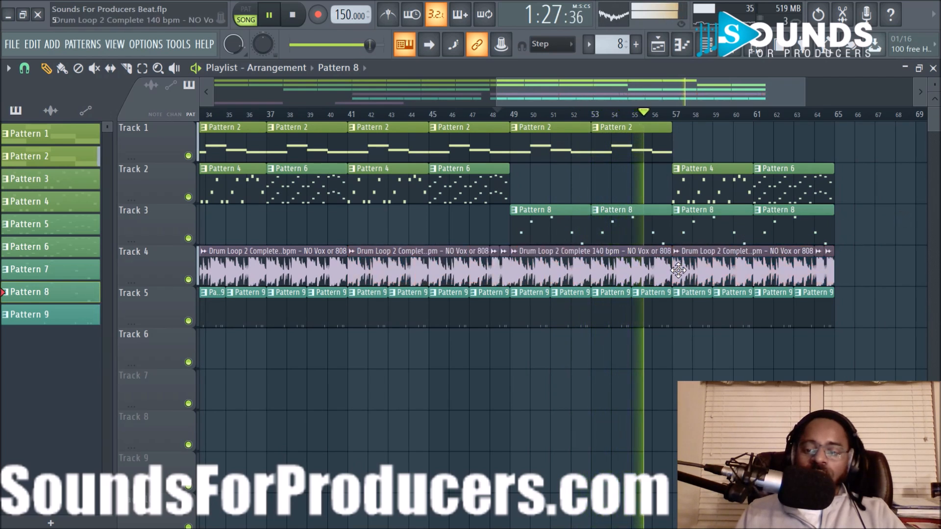
Trim the first half bar off the Track 4 drum loop at bar 57, and play back from bar 55.
{"action": "left_click_drag", "start_coordinate": [673, 271], "coordinate": [685, 271]}
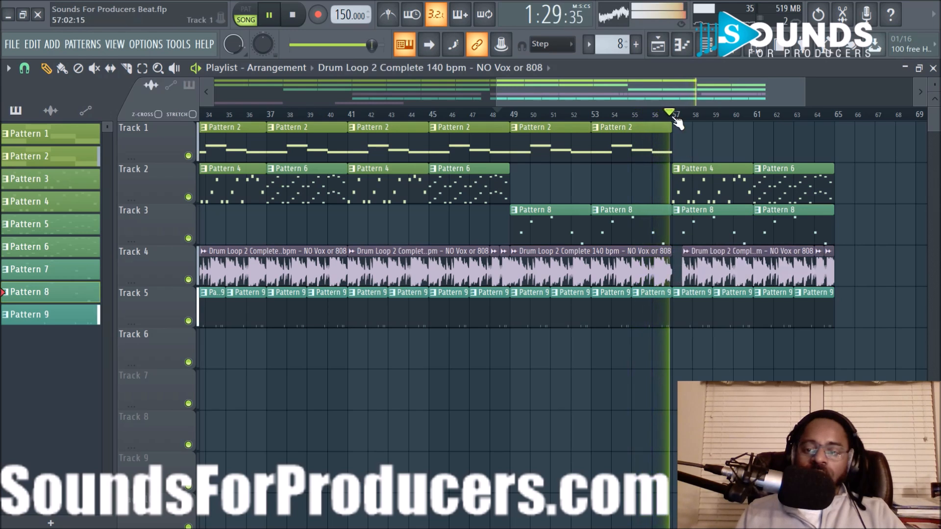
{"action": "scroll", "coordinate": [664, 116], "scroll_direction": "up", "scroll_amount": 3}
{"action": "left_click", "coordinate": [619, 113]}
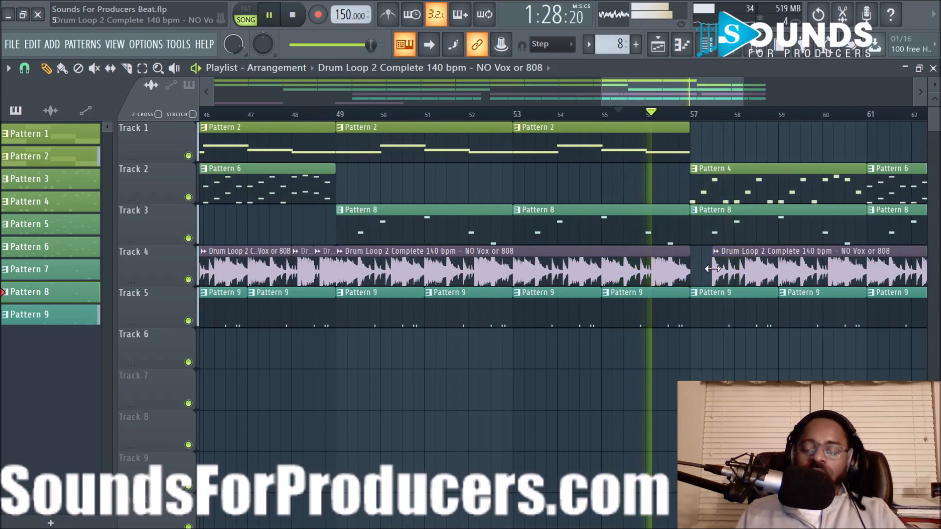
Try trimming the start of the Track 4 drum loop in bar 57 to about bar 58, and return it to mid-bar.
{"action": "mouse_move", "coordinate": [713, 269]}
{"action": "left_mouse_down"}
{"action": "mouse_move", "coordinate": [704, 268]}
{"action": "mouse_move", "coordinate": [712, 273]}
{"action": "left_mouse_up"}
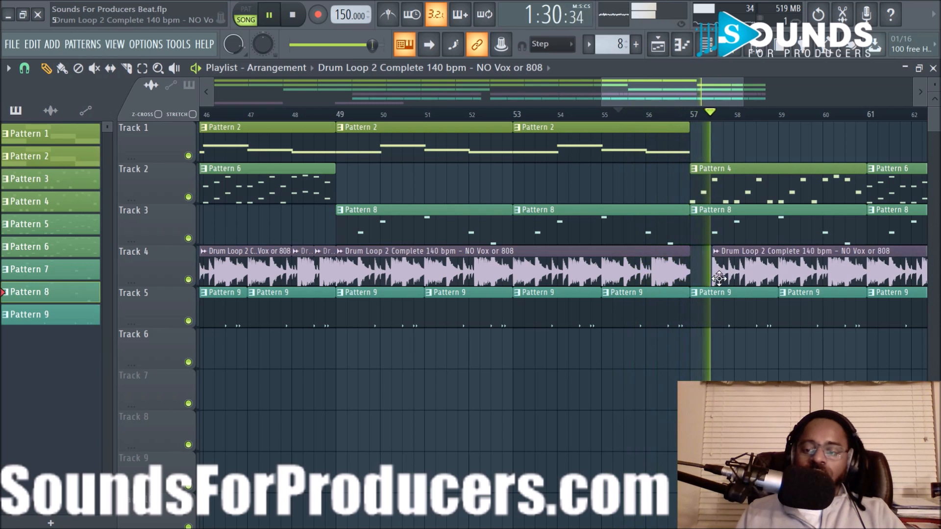
{"action": "left_click_drag", "start_coordinate": [713, 274], "coordinate": [740, 282]}
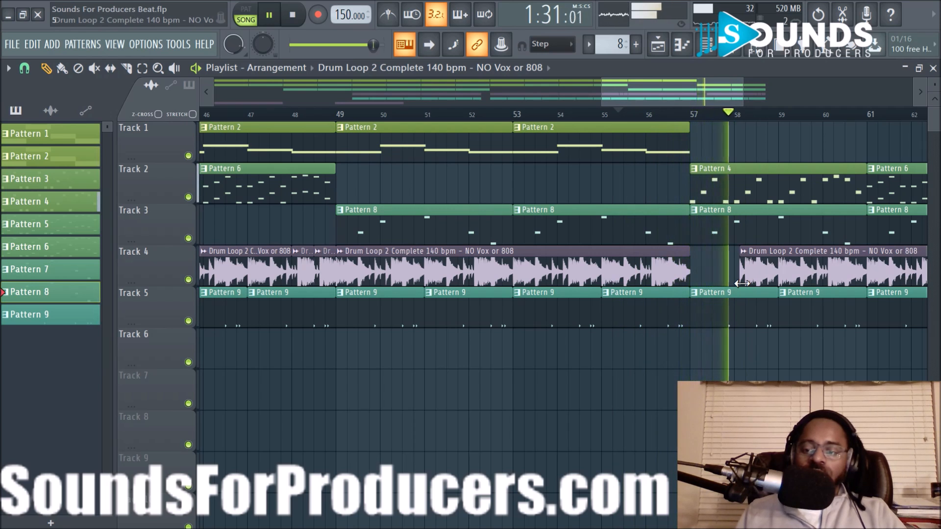
{"action": "left_click_drag", "start_coordinate": [742, 283], "coordinate": [712, 285]}
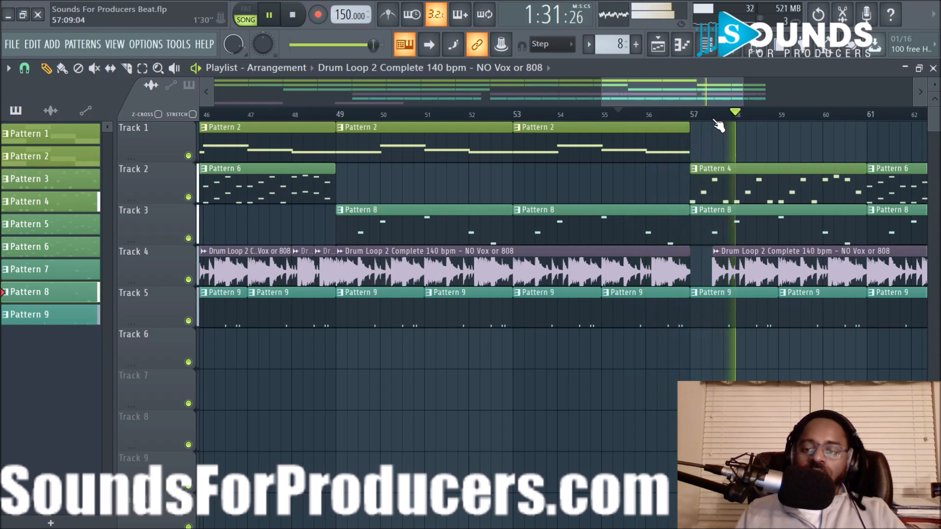
Stop playback and set the playlist's grid snapping to (none) for free trimming around bar 57.
{"action": "scroll", "coordinate": [713, 119], "scroll_direction": "up", "scroll_amount": 4}
{"action": "key", "text": "space"}
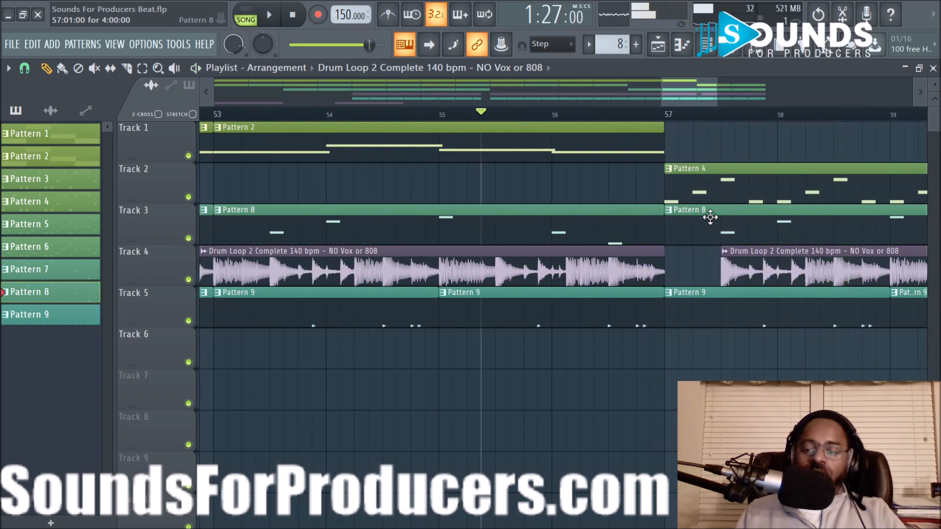
{"action": "left_click", "coordinate": [26, 69]}
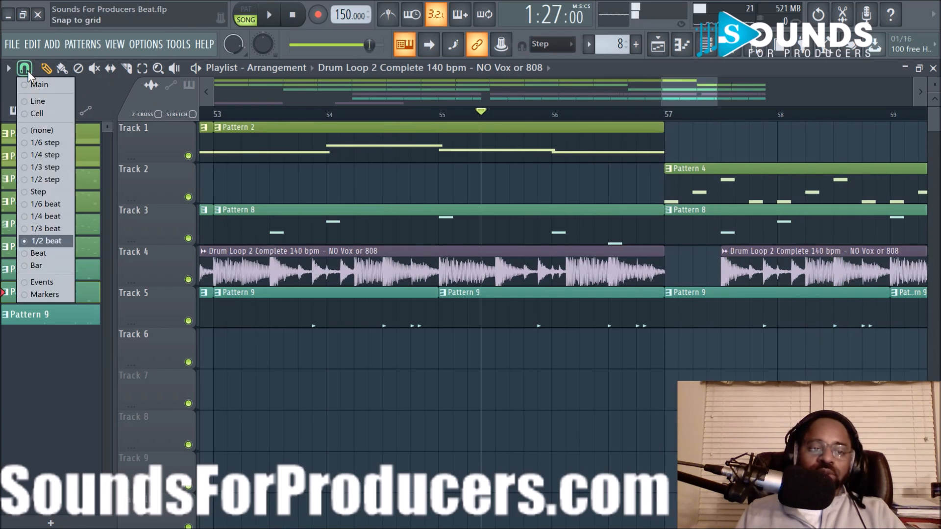
{"action": "left_click", "coordinate": [31, 130]}
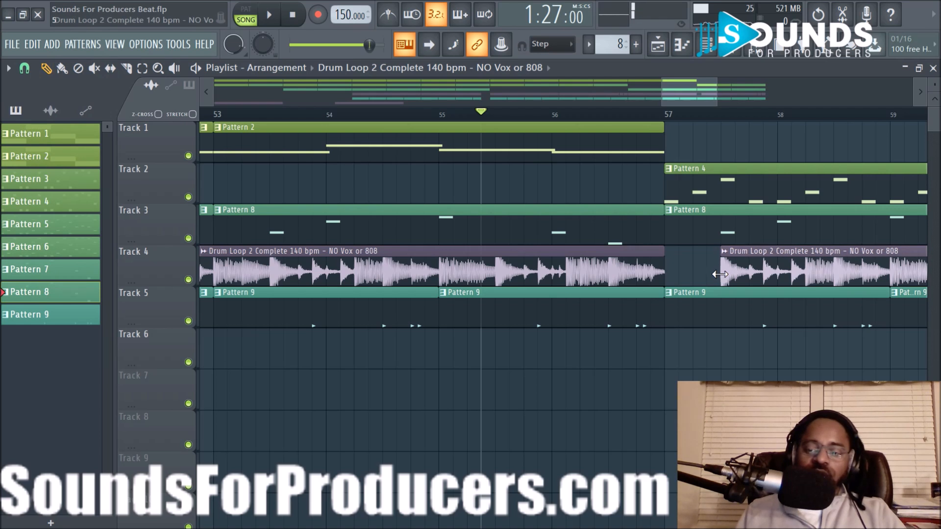
Fine-trim the start of the Track 4 drum loop around the middle of bar 57, replaying the transition from bar 55 between adjustments.
{"action": "key", "text": "space"}
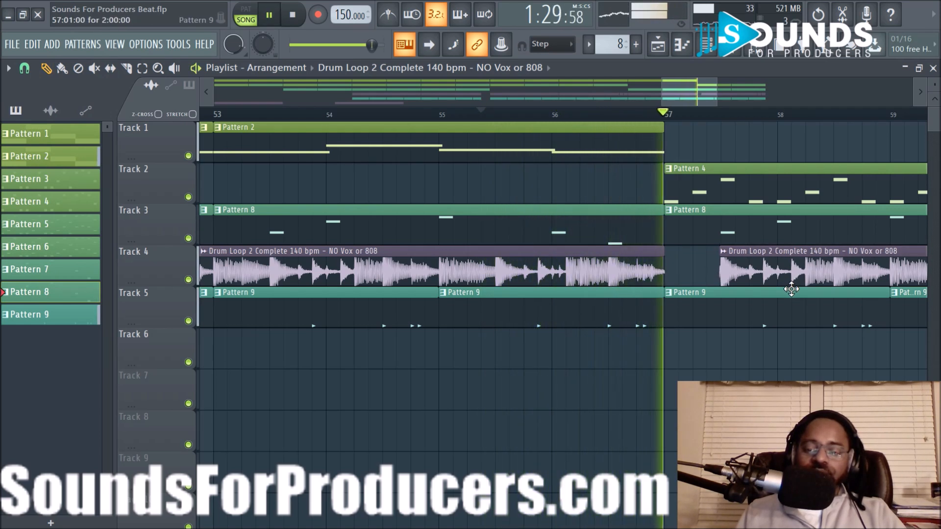
{"action": "key", "text": "space"}
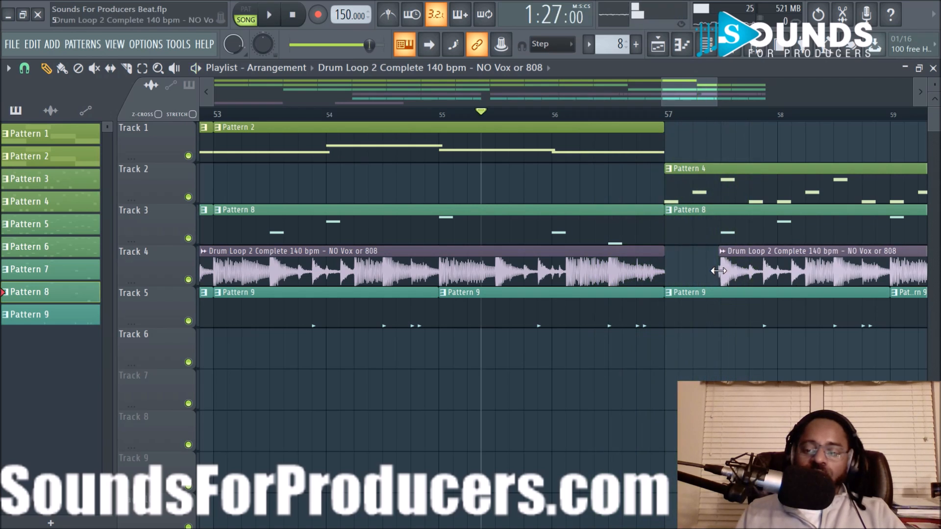
{"action": "key", "text": "space"}
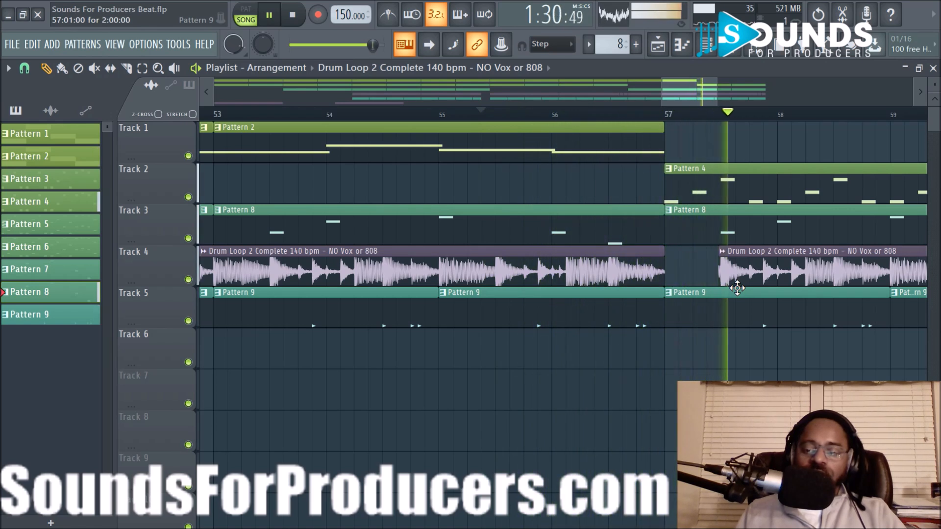
{"action": "key", "text": "space"}
{"action": "key", "text": "space"}
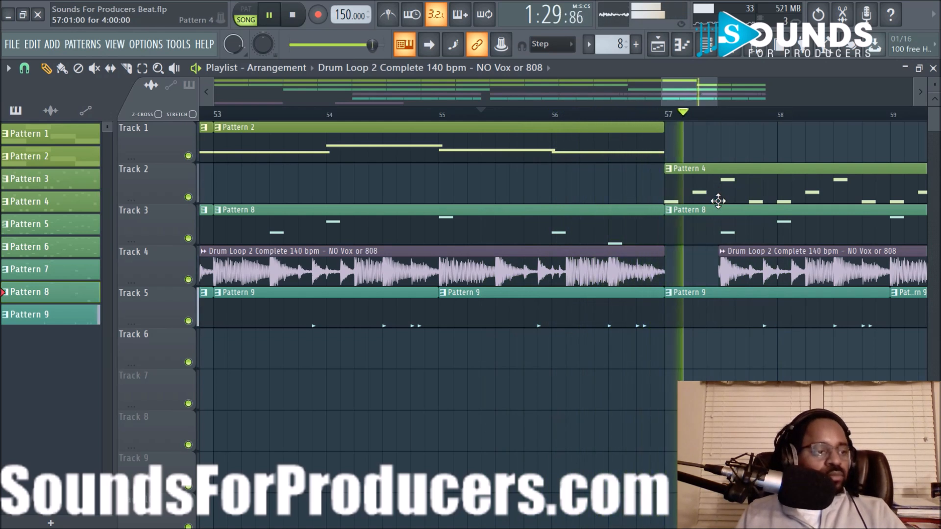
{"action": "key", "text": "space"}
{"action": "key", "text": "space"}
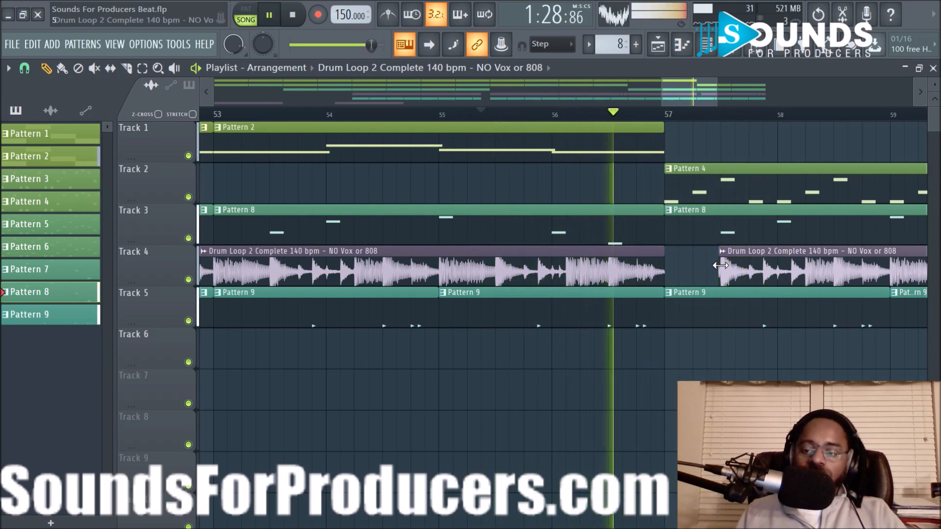
{"action": "left_click_drag", "start_coordinate": [720, 265], "coordinate": [721, 265]}
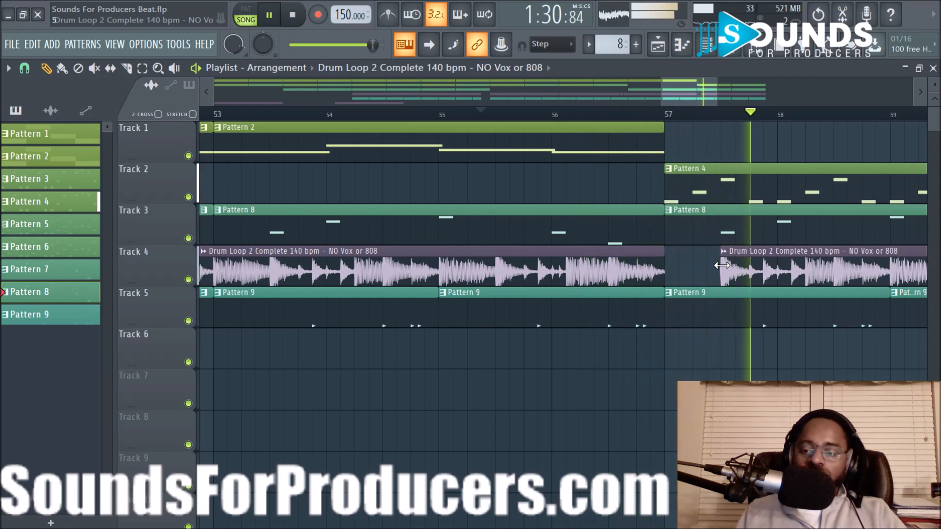
Play the arrangement on from bar 57 to about bar 63 to check the drum re-entry and closing section.
{"action": "scroll", "coordinate": [730, 120], "scroll_direction": "down", "scroll_amount": 2}
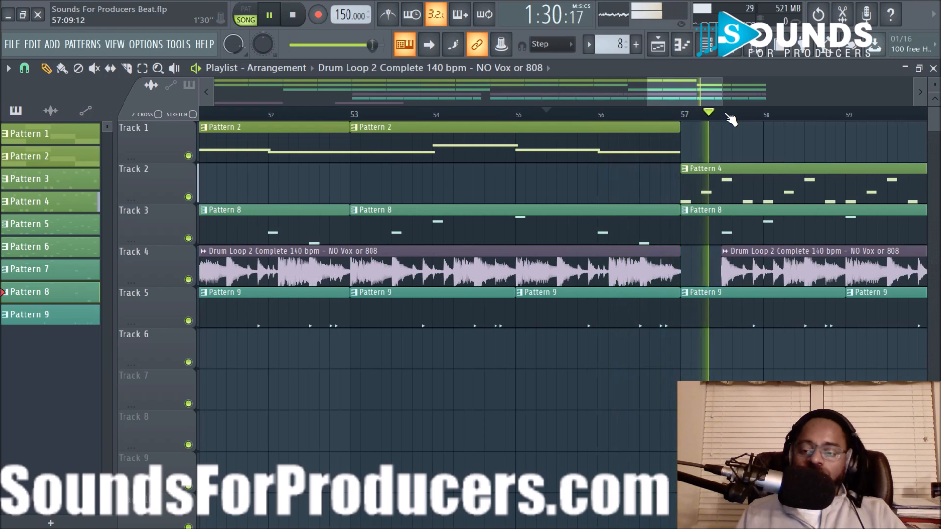
{"action": "scroll", "coordinate": [730, 120], "scroll_direction": "down", "scroll_amount": 2}
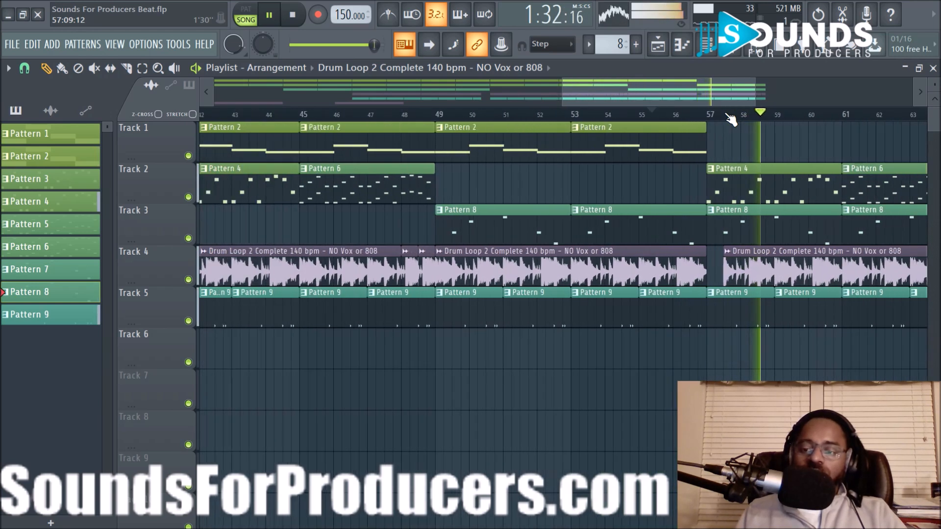
{"action": "scroll", "coordinate": [730, 120], "scroll_direction": "down", "scroll_amount": 3}
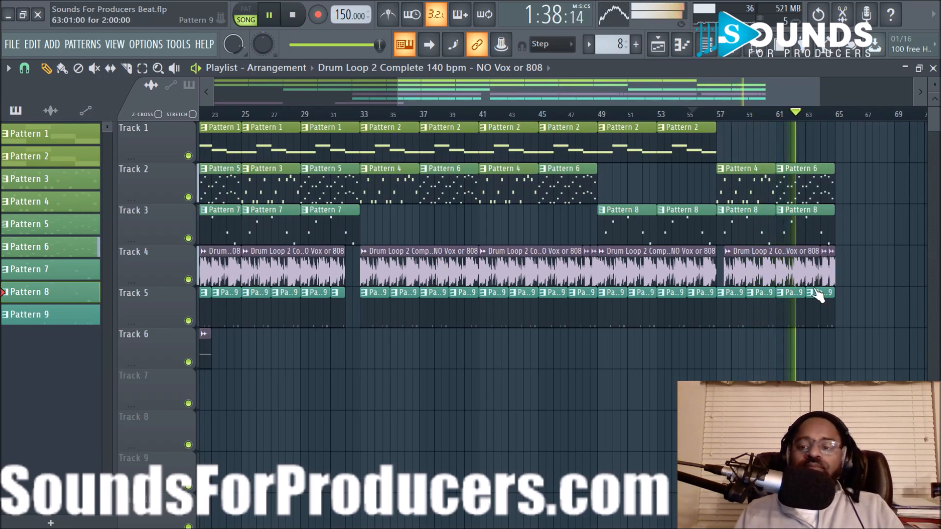
Trim one bar off the end of the last Pattern 6 clip on Track 2 and play back the ending.
{"action": "scroll", "coordinate": [694, 123], "scroll_direction": "up", "scroll_amount": 2}
{"action": "scroll", "coordinate": [804, 318], "scroll_direction": "down", "scroll_amount": 3}
{"action": "scroll", "coordinate": [804, 318], "scroll_direction": "up", "scroll_amount": 3}
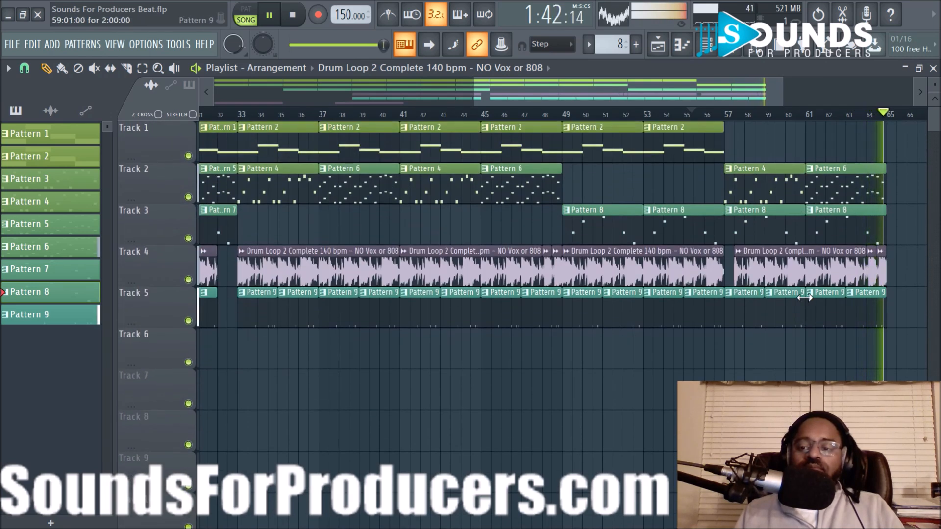
{"action": "key", "text": "space"}
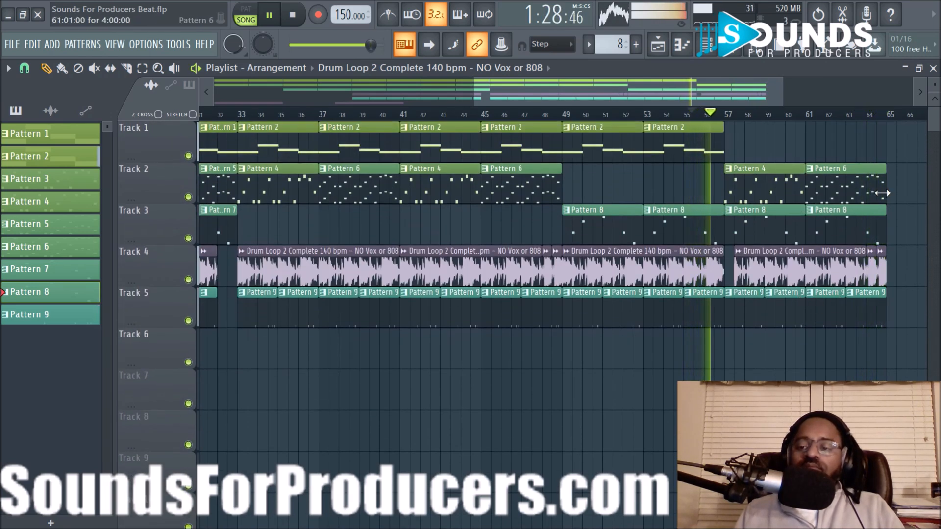
{"action": "left_click_drag", "start_coordinate": [882, 192], "coordinate": [862, 193]}
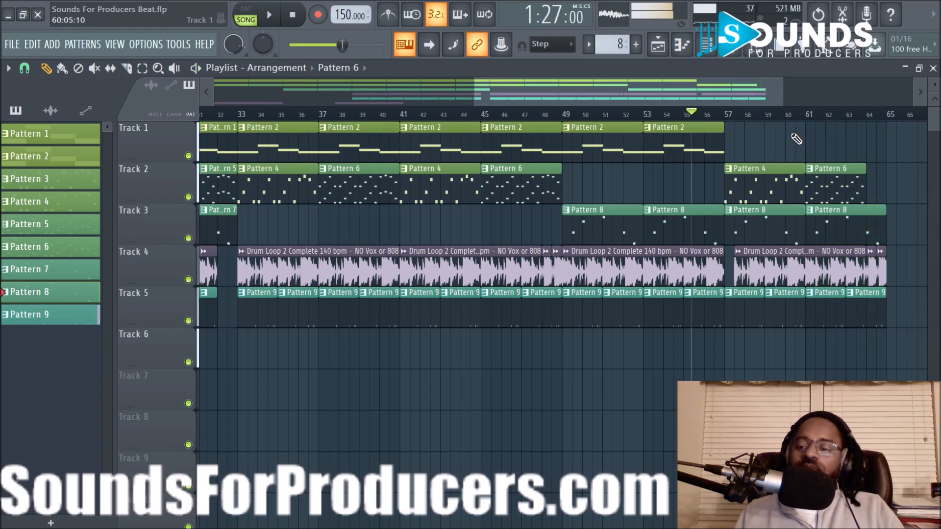
{"action": "key", "text": "space"}
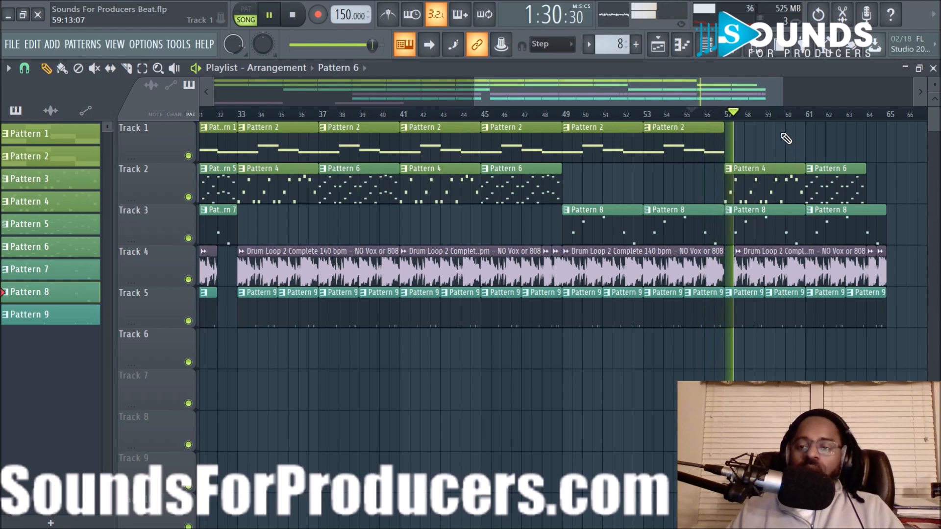
{"action": "scroll", "coordinate": [780, 116], "scroll_direction": "down", "scroll_amount": 1}
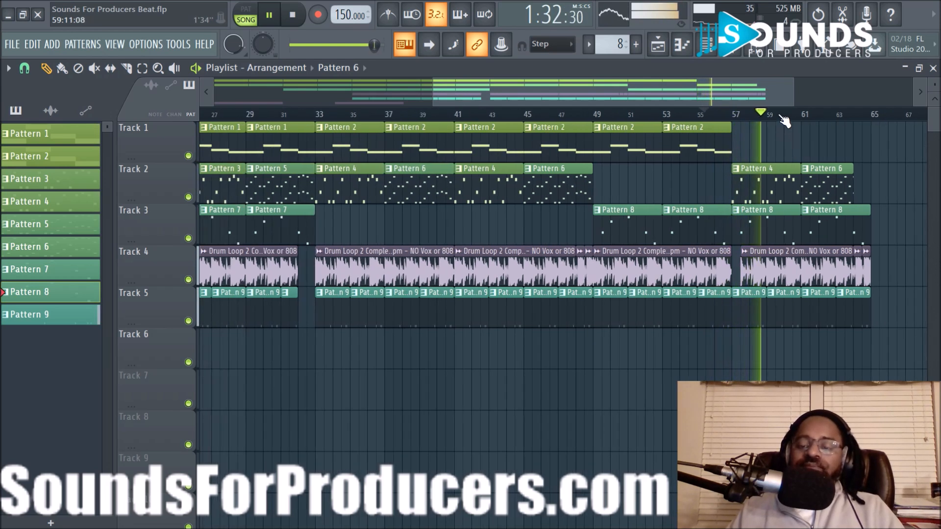
{"action": "key", "text": "space"}
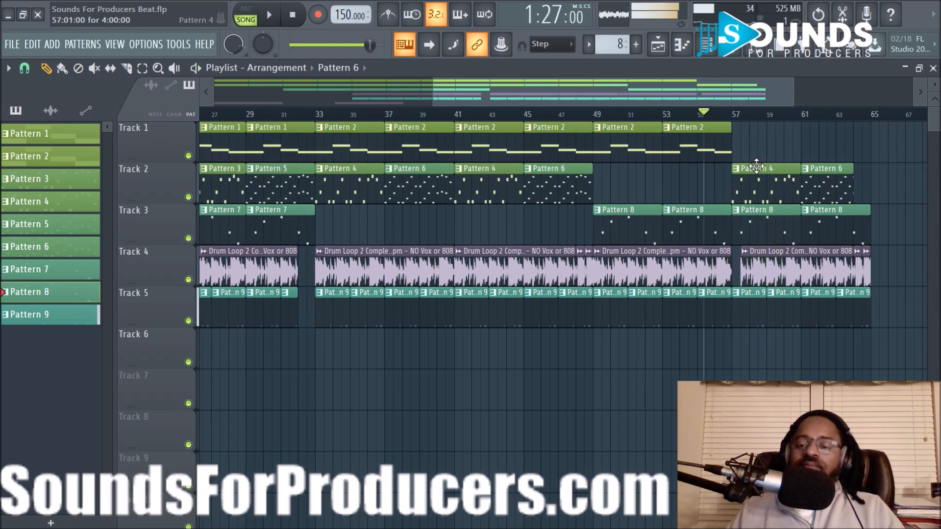
Make the Pattern 4 clip at bar 57 on Track 2 unique, then select all its notes in the piano roll.
{"action": "left_click", "coordinate": [738, 168]}
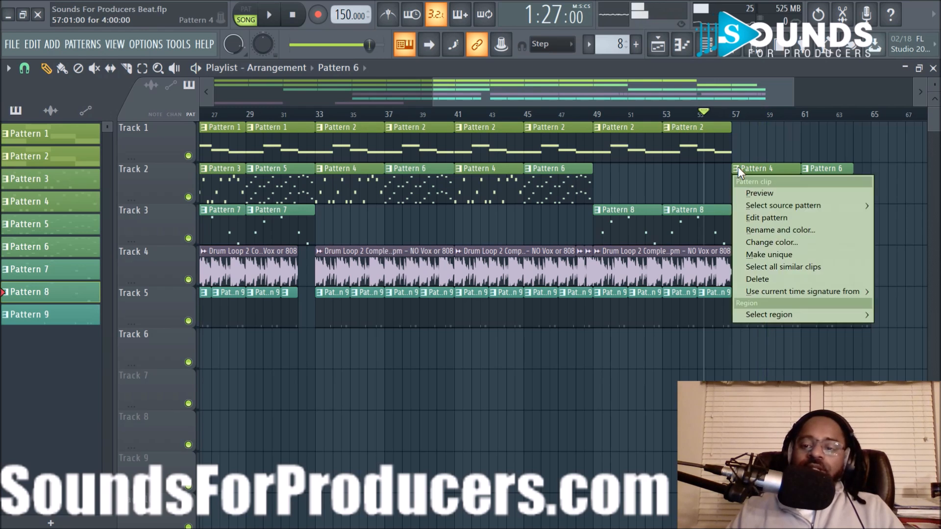
{"action": "left_click", "coordinate": [764, 253]}
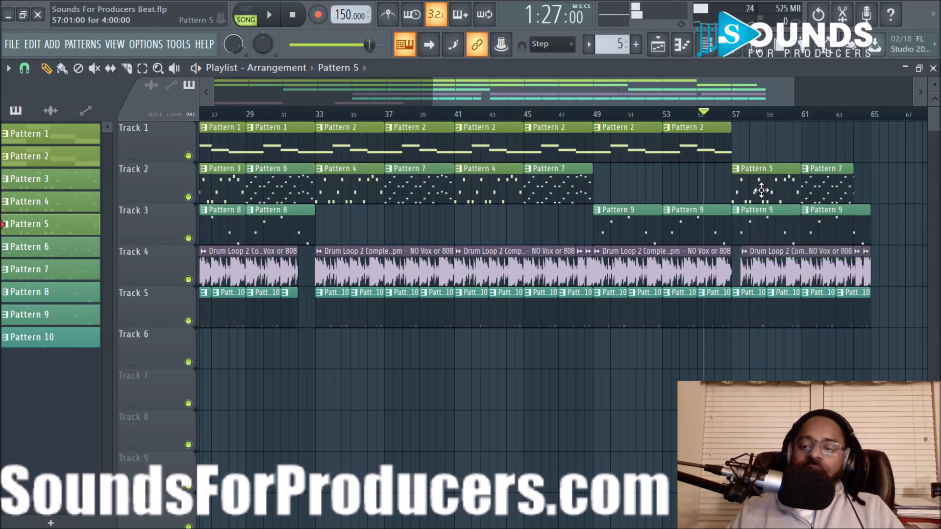
{"action": "double_click", "coordinate": [761, 213]}
{"action": "key", "text": "ctrl+a"}
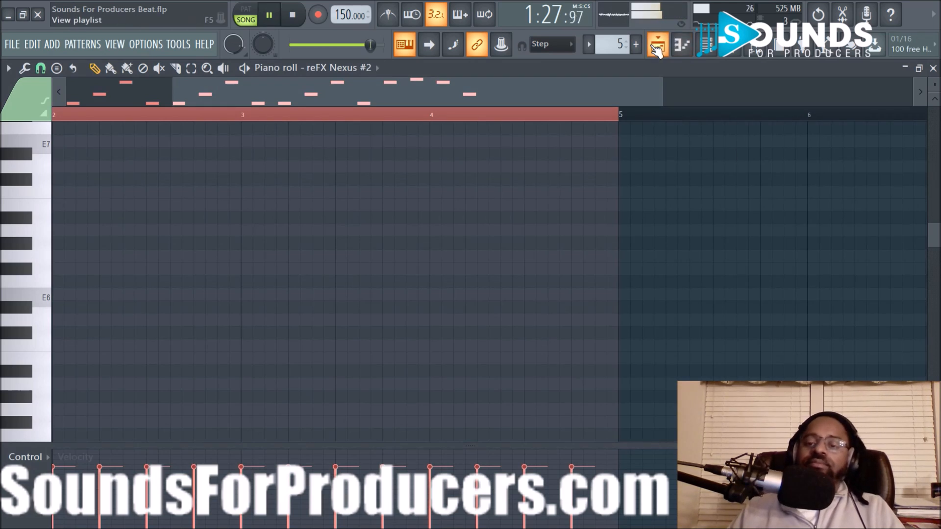
{"action": "left_click", "coordinate": [657, 46]}
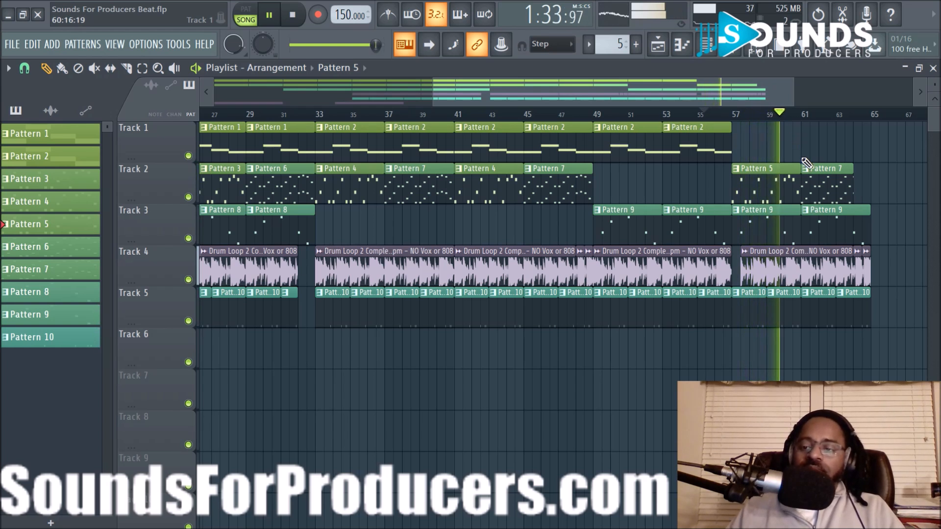
{"action": "key", "text": "space"}
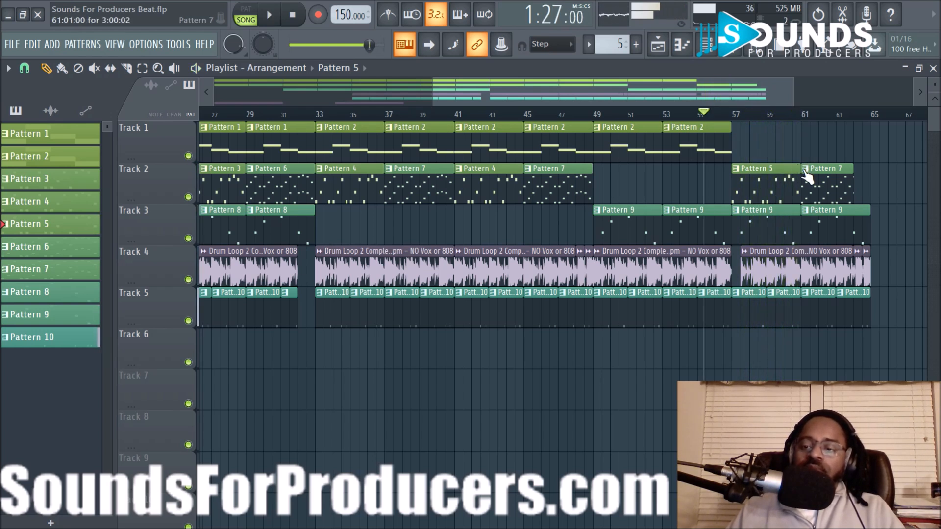
Make the Pattern 7 clip at bar 61 on Track 2 unique, then select all its notes in the piano roll.
{"action": "right_click", "coordinate": [806, 172]}
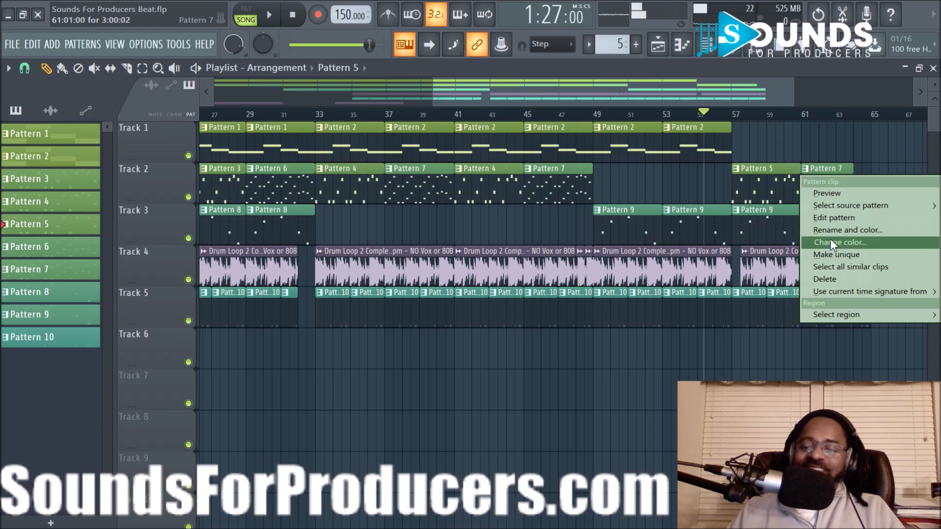
{"action": "left_click", "coordinate": [830, 251]}
{"action": "double_click", "coordinate": [813, 189]}
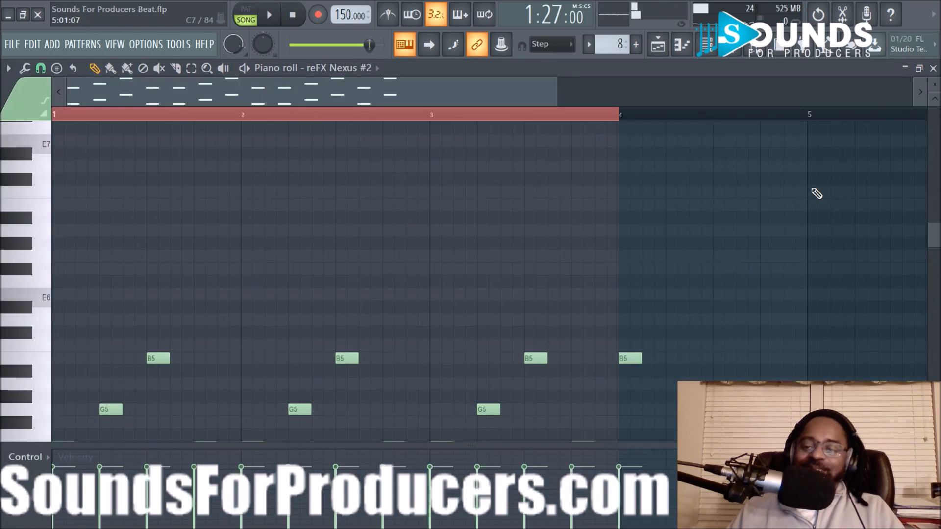
{"action": "key", "text": "ctrl+a"}
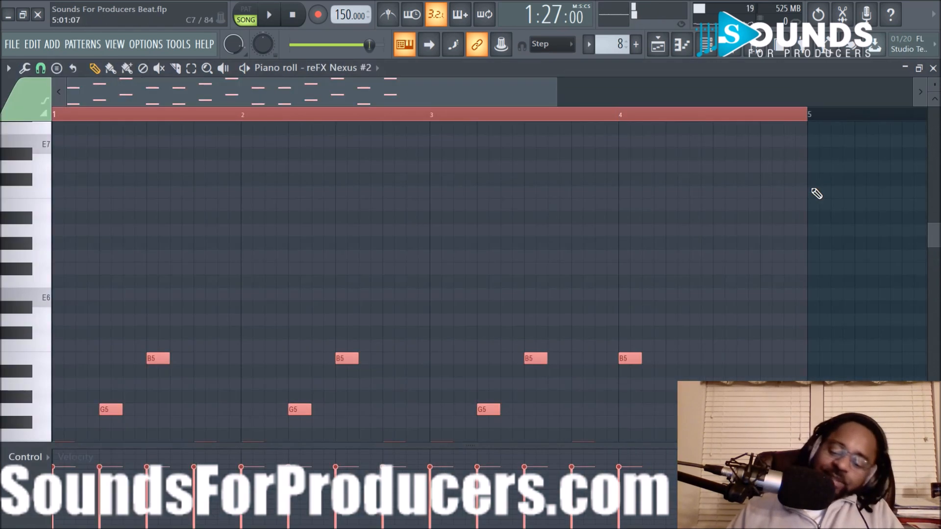
{"action": "left_click", "coordinate": [657, 45]}
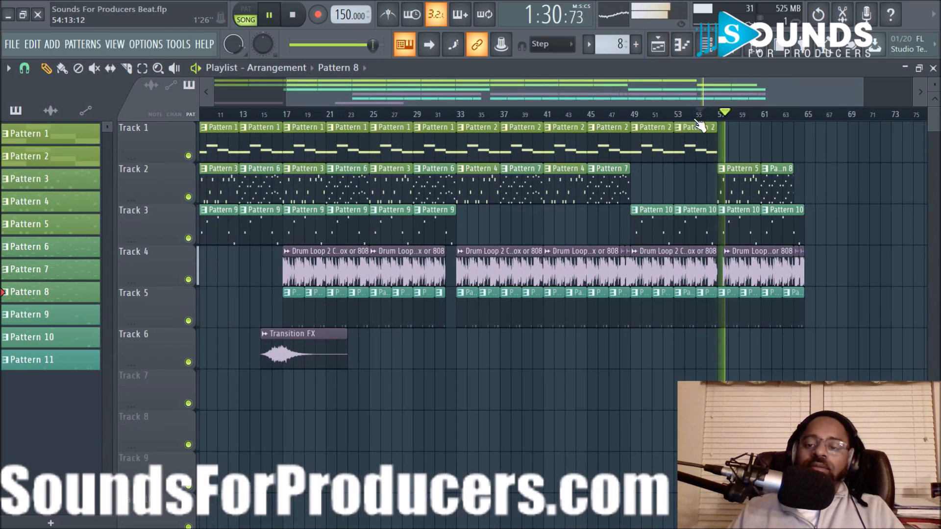
Shorten the last Pattern 11 clip on Track 5 by one bar so it ends at bar 64.
{"action": "scroll", "coordinate": [701, 126], "scroll_direction": "down", "scroll_amount": 1}
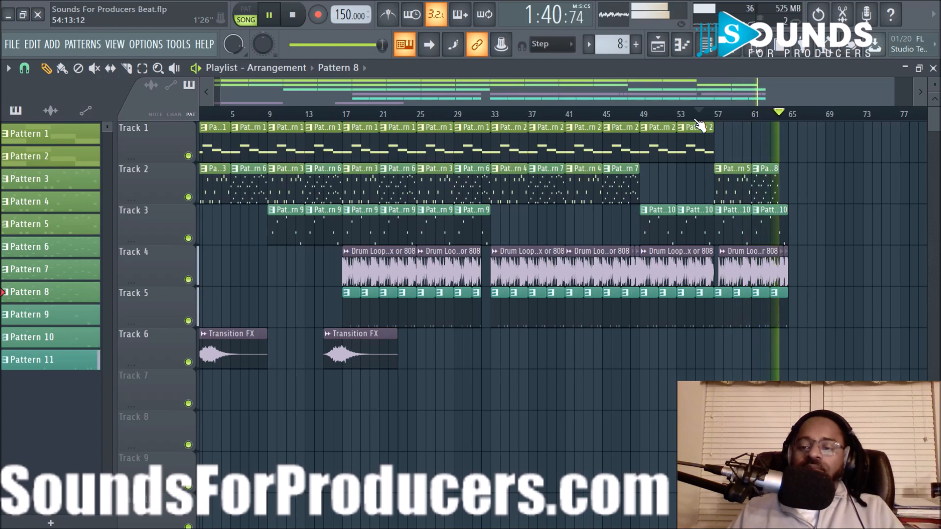
{"action": "left_click", "coordinate": [698, 120]}
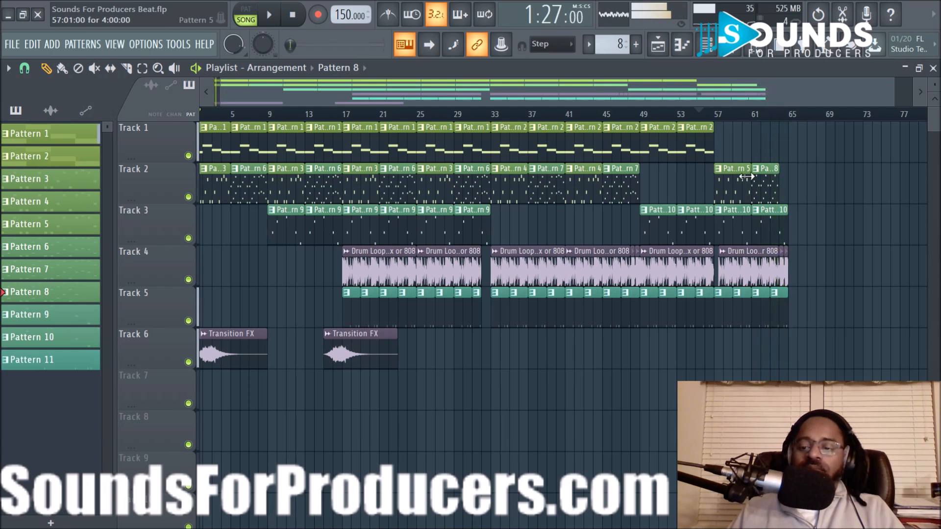
{"action": "scroll", "coordinate": [814, 119], "scroll_direction": "up", "scroll_amount": 3}
{"action": "left_click_drag", "start_coordinate": [768, 308], "coordinate": [745, 311]}
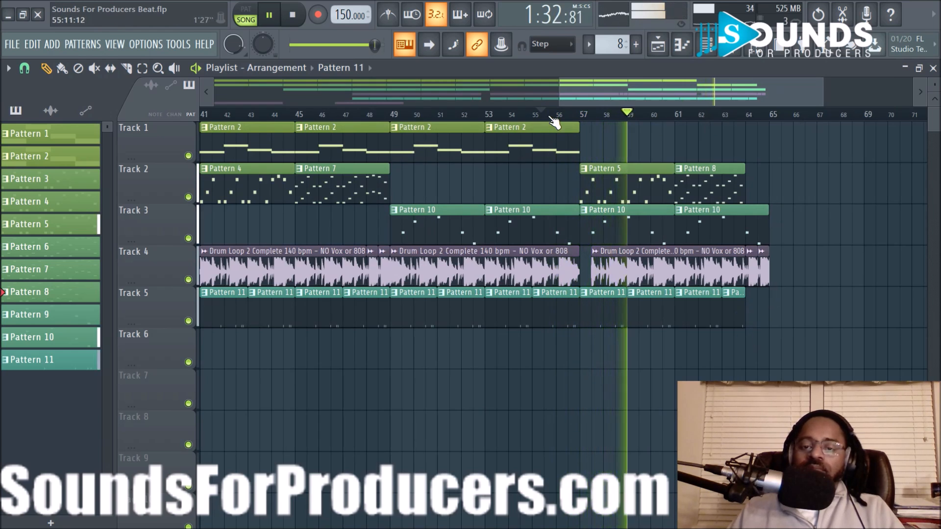
With snap set to Bar, duplicate all clips from bar 17 onward plus the second Transition FX, aligning the copied patterns to bar 65.
{"action": "scroll", "coordinate": [553, 120], "scroll_direction": "down", "scroll_amount": 3}
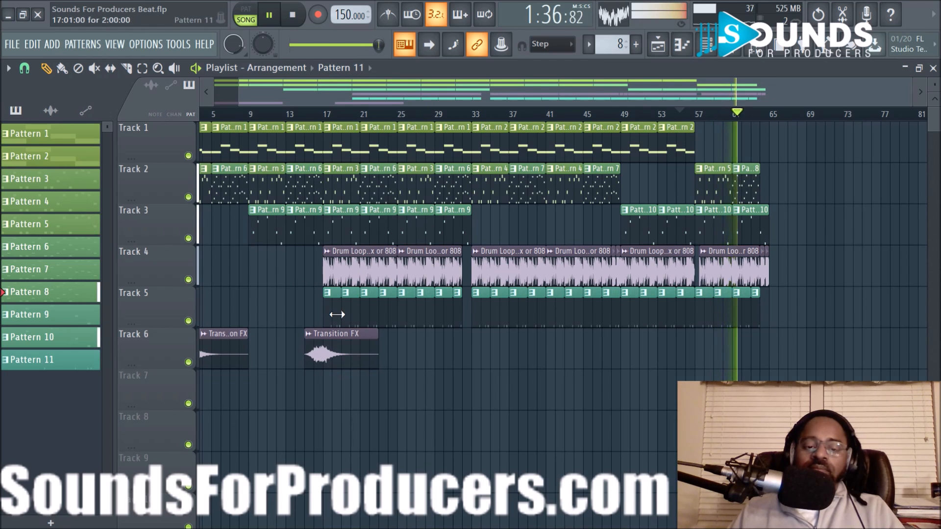
{"action": "left_click_drag", "start_coordinate": [330, 341], "coordinate": [811, 155]}
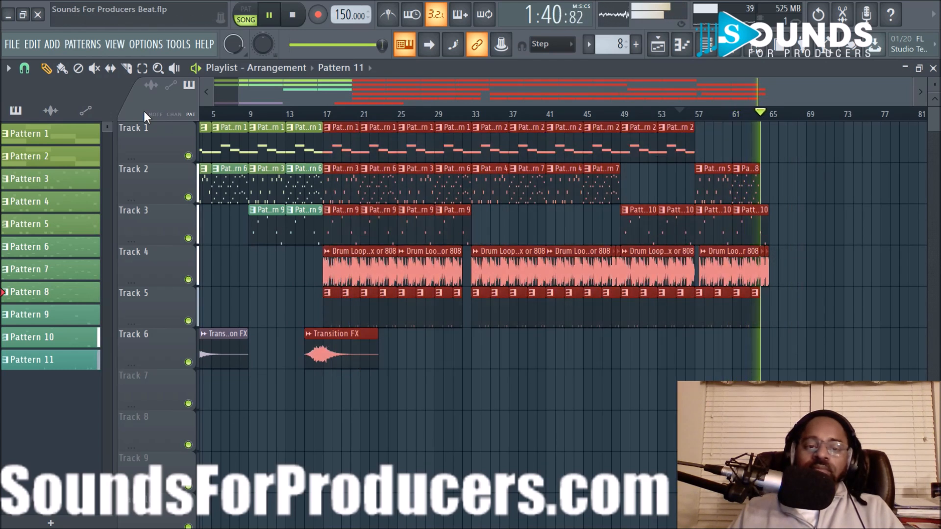
{"action": "left_click", "coordinate": [26, 73]}
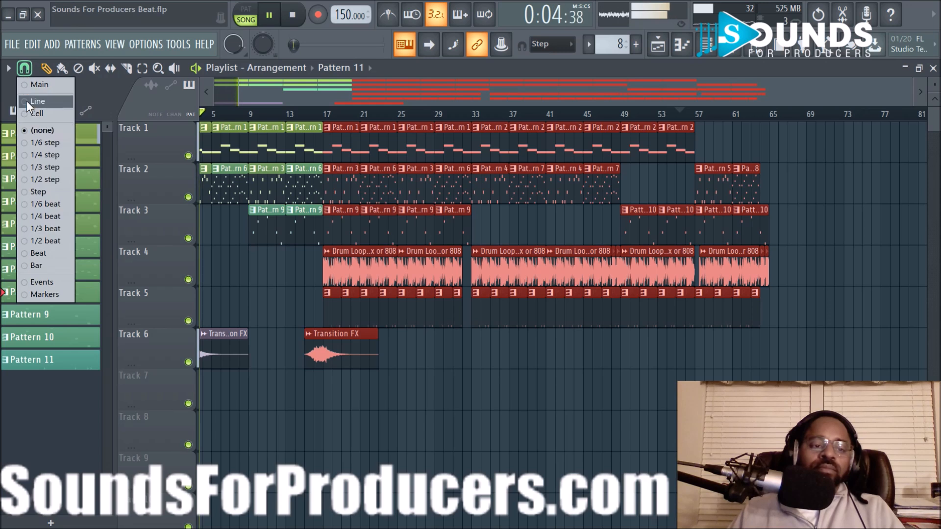
{"action": "left_click", "coordinate": [51, 258]}
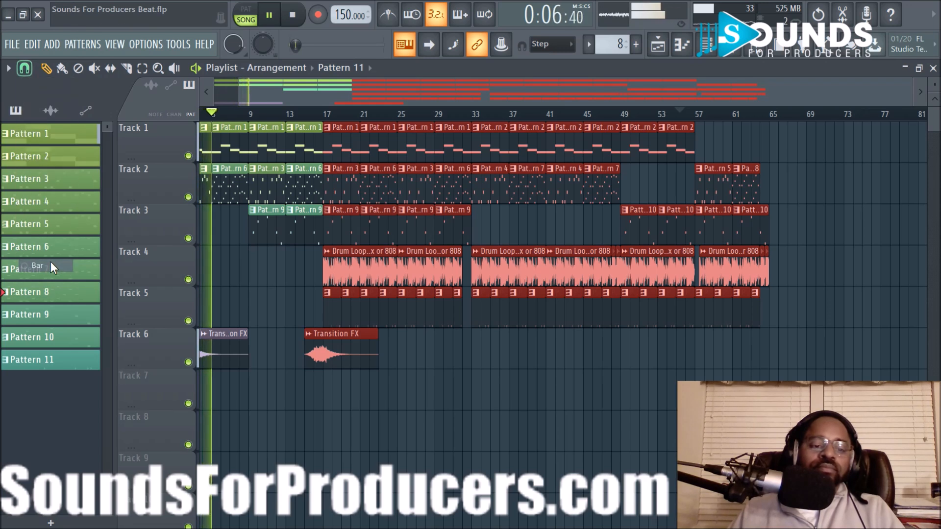
{"action": "key", "text": "ctrl+b"}
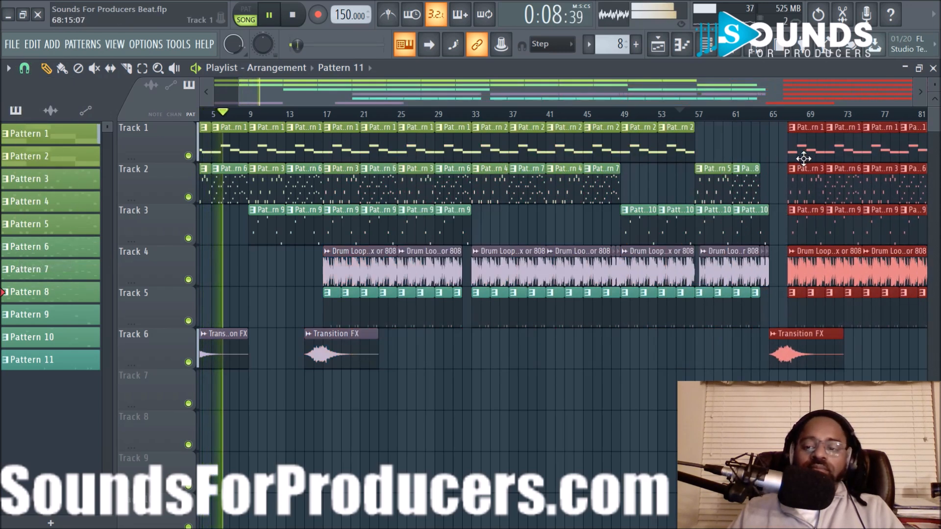
{"action": "left_click_drag", "start_coordinate": [792, 158], "coordinate": [782, 158]}
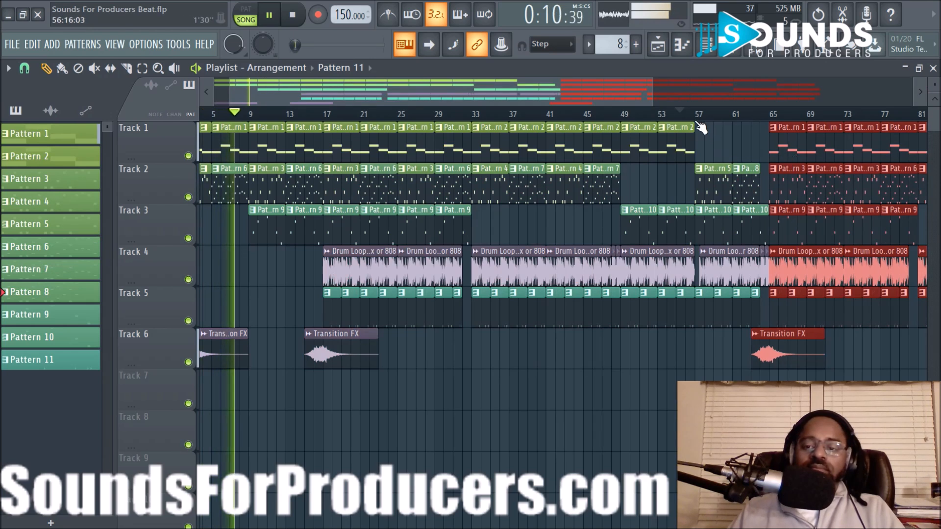
Save the project and deselect the duplicated clips in the playlist.
{"action": "key", "text": "ctrl+s"}
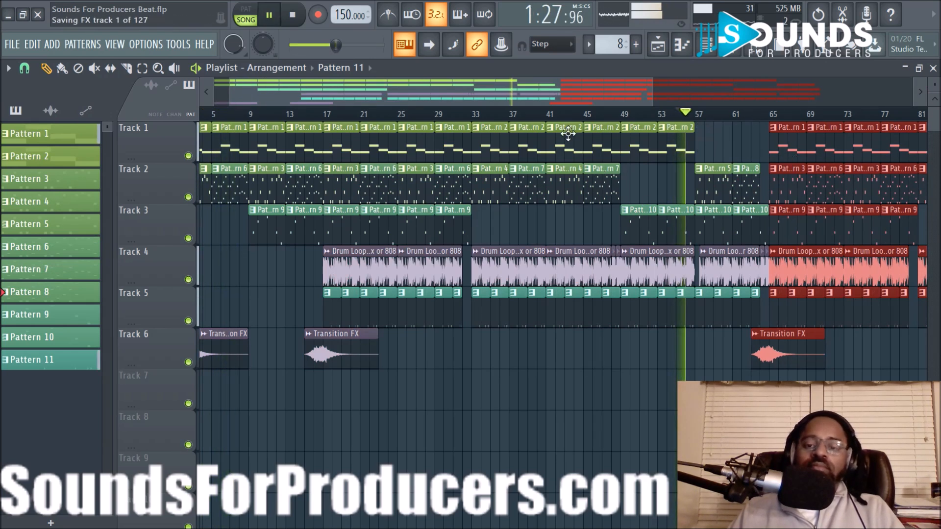
{"action": "left_click_drag", "start_coordinate": [545, 90], "coordinate": [679, 98]}
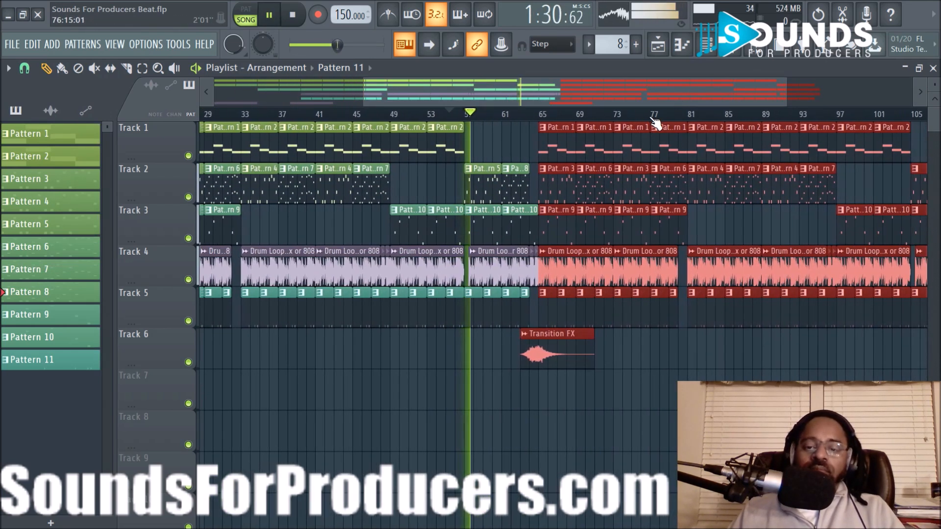
{"action": "key", "text": "ctrl+d"}
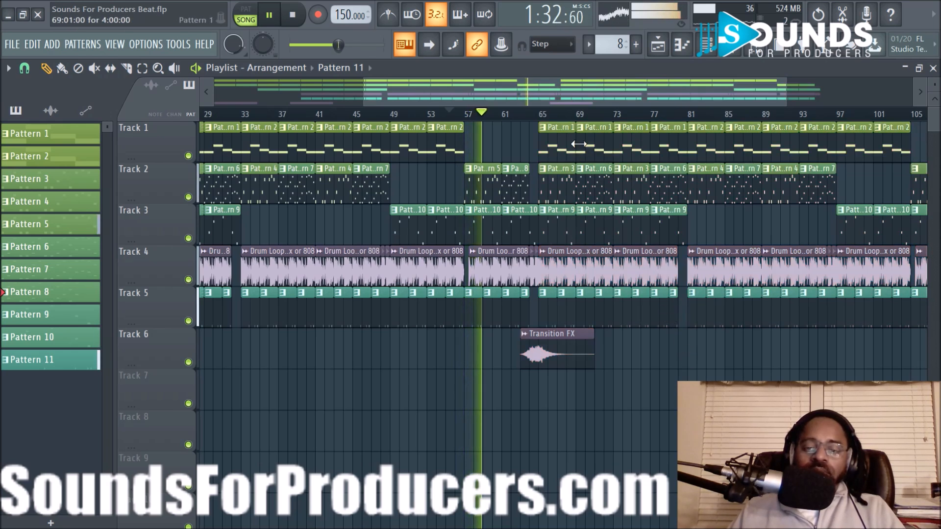
Trim the start of the Track 4 drum loop at bar 81 so it begins at bar 85.
{"action": "scroll", "coordinate": [579, 144], "scroll_direction": "down", "scroll_amount": 2, "text": "ctrl"}
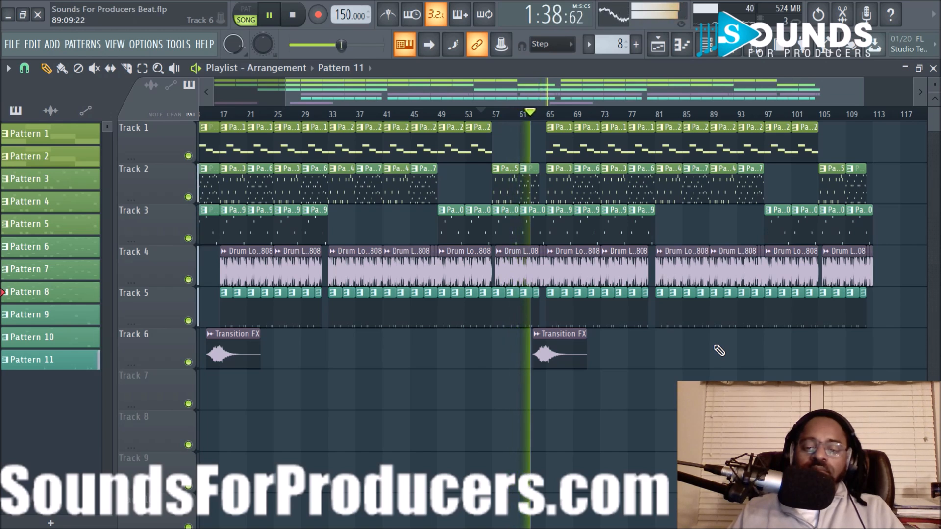
{"action": "scroll", "coordinate": [611, 120], "scroll_direction": "up", "scroll_amount": 3}
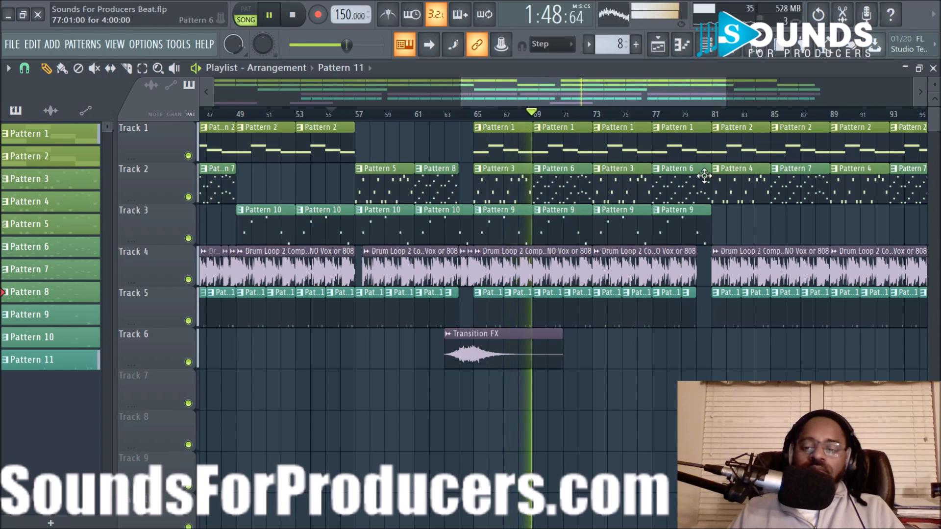
{"action": "scroll", "coordinate": [710, 119], "scroll_direction": "down", "scroll_amount": 1}
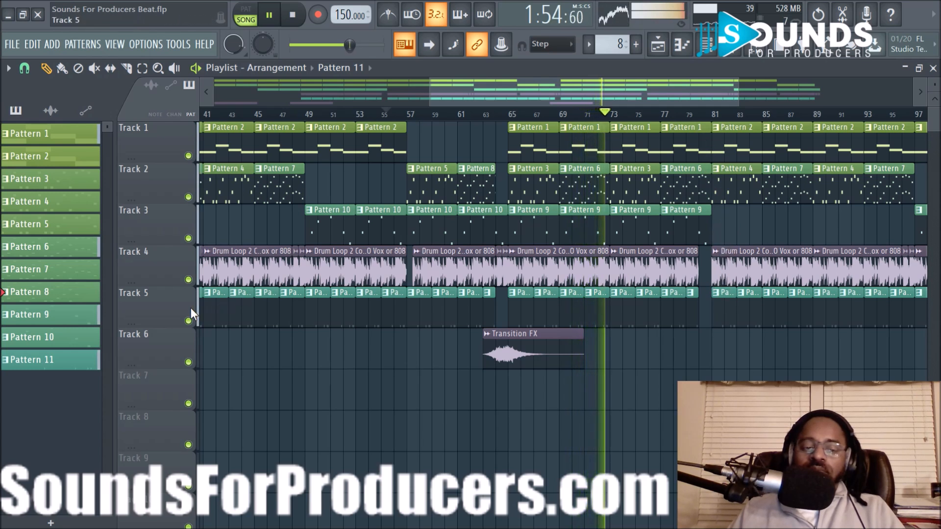
{"action": "left_click", "coordinate": [715, 273]}
{"action": "left_click_drag", "start_coordinate": [715, 272], "coordinate": [759, 319]}
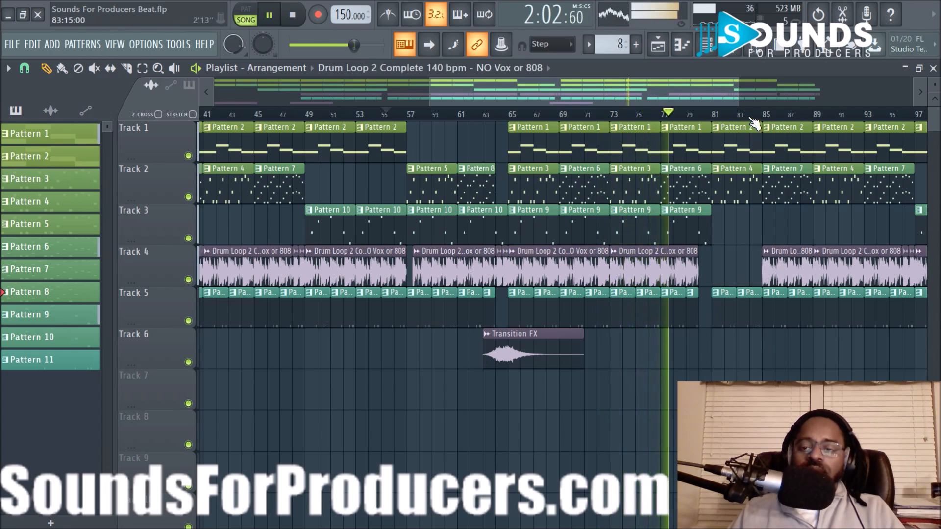
Delete the four Pattern 11 clips between bars 81 and 89 on Track 5 and restart playback.
{"action": "left_click_drag", "start_coordinate": [707, 98], "coordinate": [791, 100]}
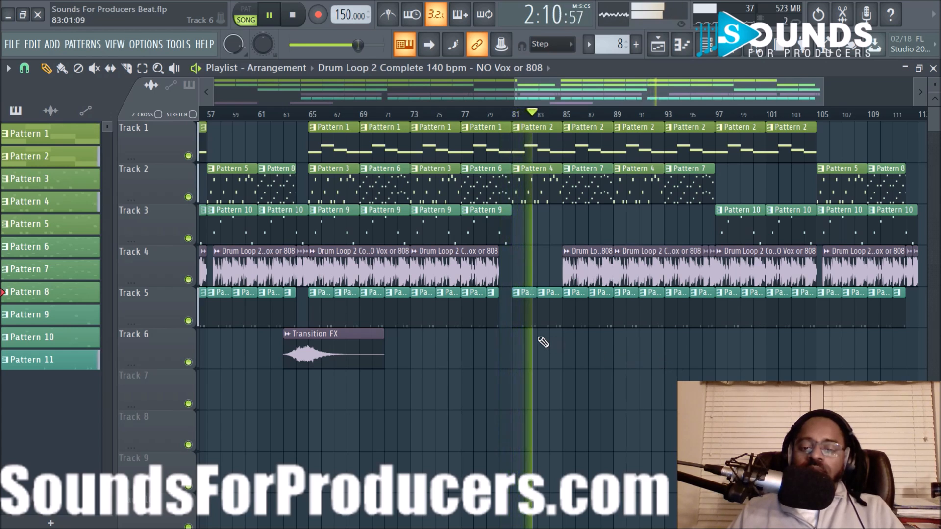
{"action": "right_click", "coordinate": [520, 312]}
{"action": "right_click", "coordinate": [550, 318]}
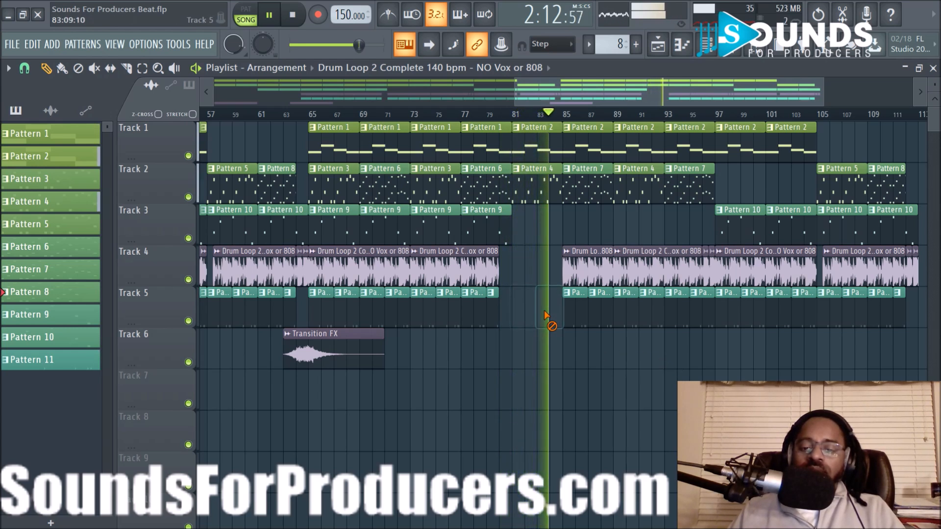
{"action": "right_click", "coordinate": [580, 320]}
{"action": "right_click", "coordinate": [607, 319]}
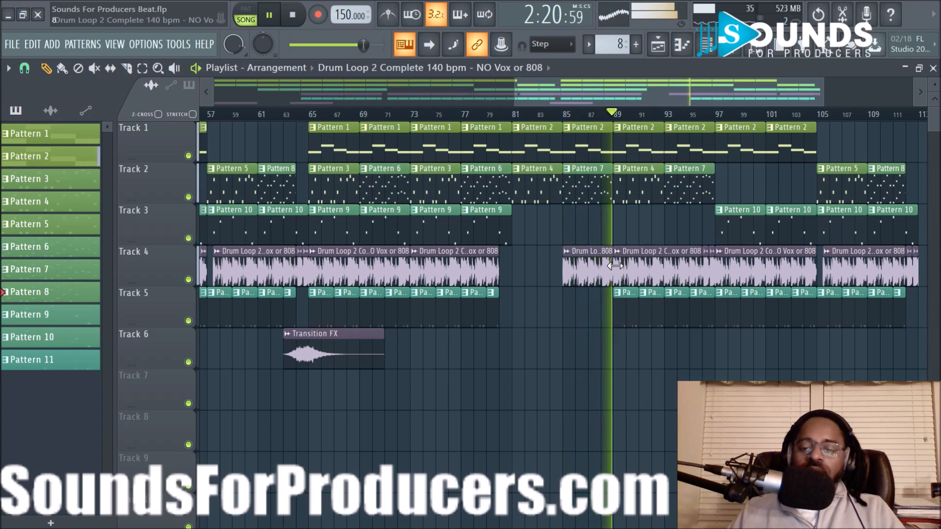
{"action": "key", "text": "space"}
{"action": "key", "text": "space"}
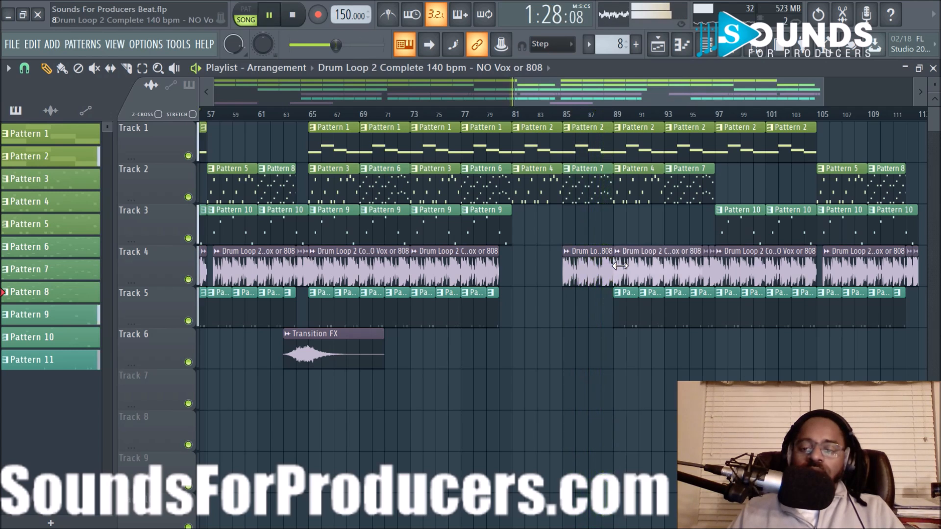
Trim the starts of the Track 4 drum loop and the Track 5 Pattern 11 clip from bar 89 to bar 90.
{"action": "left_click", "coordinate": [485, 115]}
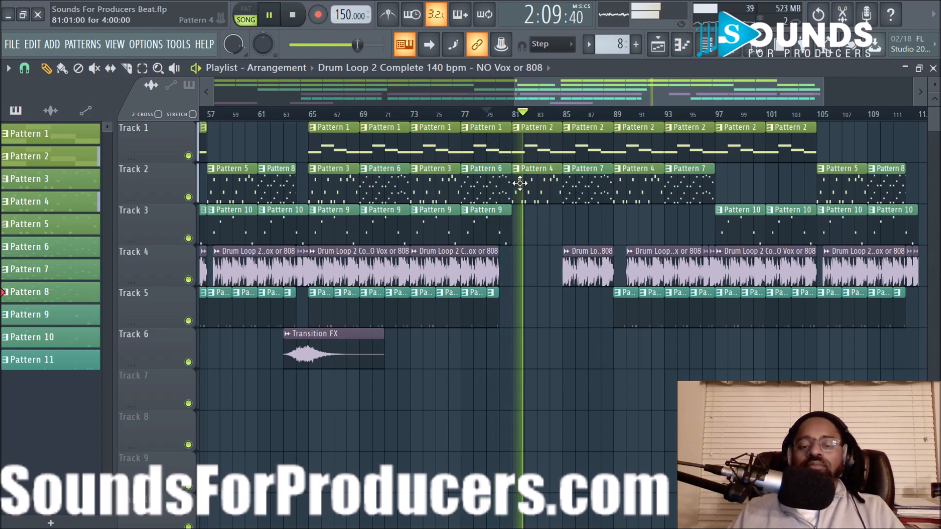
{"action": "scroll", "coordinate": [624, 208], "scroll_direction": "up", "scroll_amount": 2, "text": "alt"}
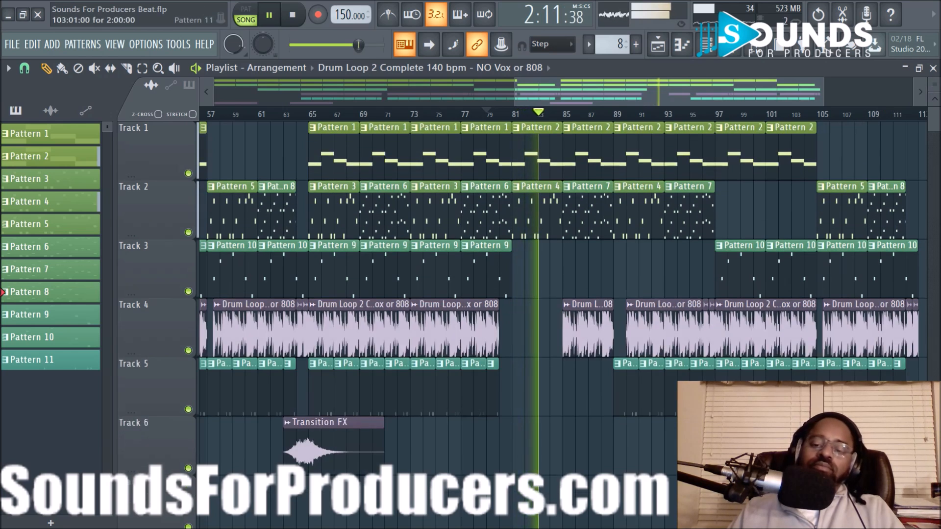
{"action": "scroll", "coordinate": [592, 128], "scroll_direction": "up", "scroll_amount": 2, "text": "ctrl"}
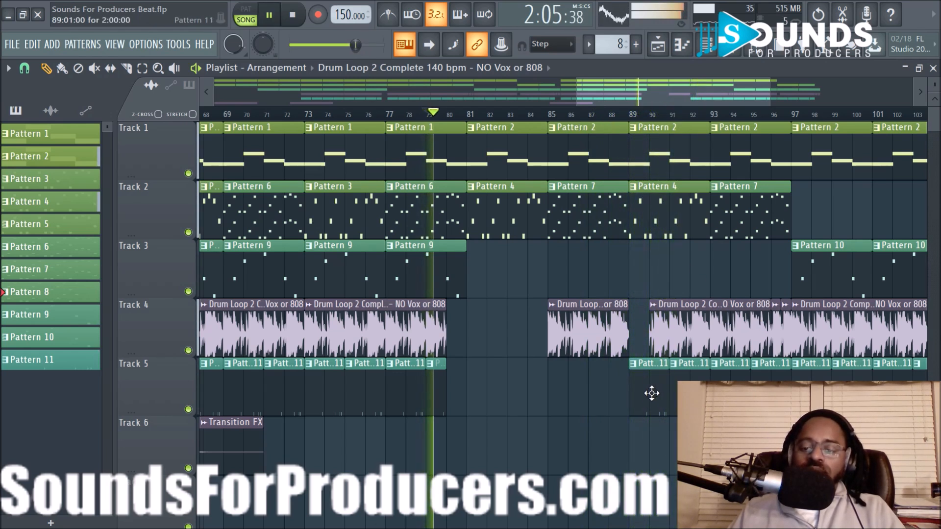
{"action": "left_click_drag", "start_coordinate": [630, 393], "coordinate": [650, 398]}
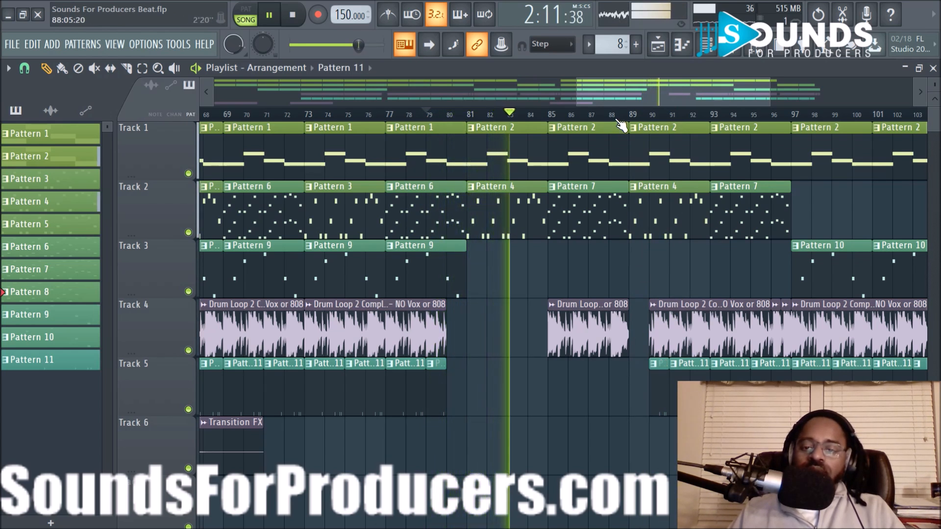
Slice the Track 4 drum loop at bar 93 and trim the second piece so it begins at bar 94.
{"action": "scroll", "coordinate": [621, 127], "scroll_direction": "down", "scroll_amount": 1}
{"action": "scroll", "coordinate": [621, 127], "scroll_direction": "down", "scroll_amount": 1}
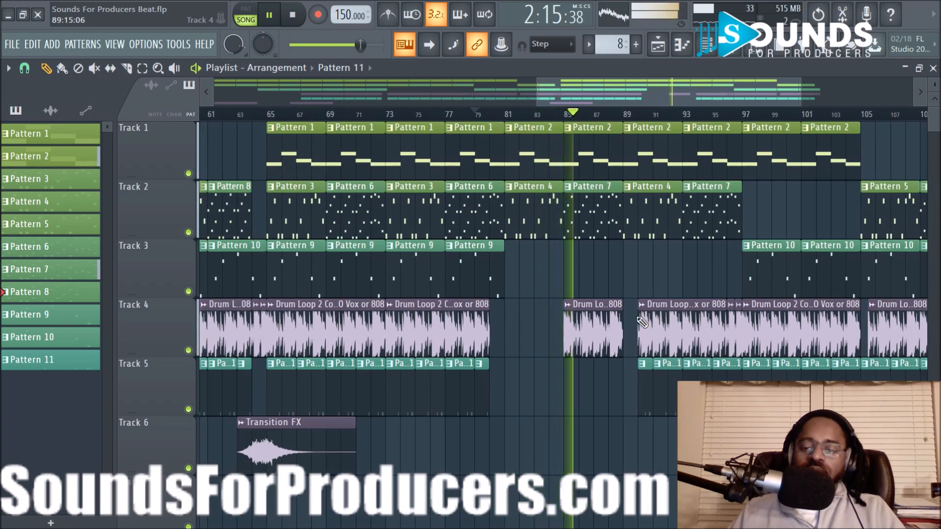
{"action": "left_click", "coordinate": [127, 69]}
{"action": "scroll", "coordinate": [663, 120], "scroll_direction": "up", "scroll_amount": 3}
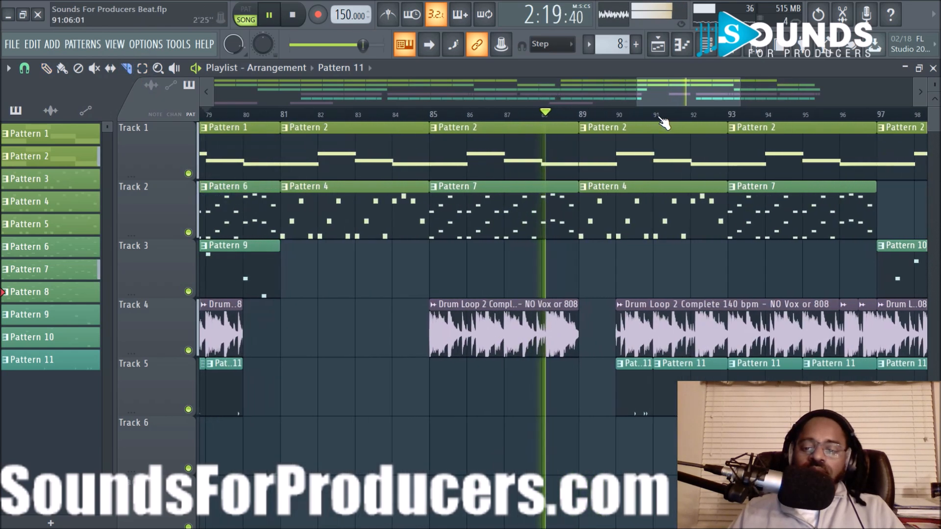
{"action": "left_click_drag", "start_coordinate": [729, 298], "coordinate": [735, 368]}
{"action": "left_click", "coordinate": [46, 67]}
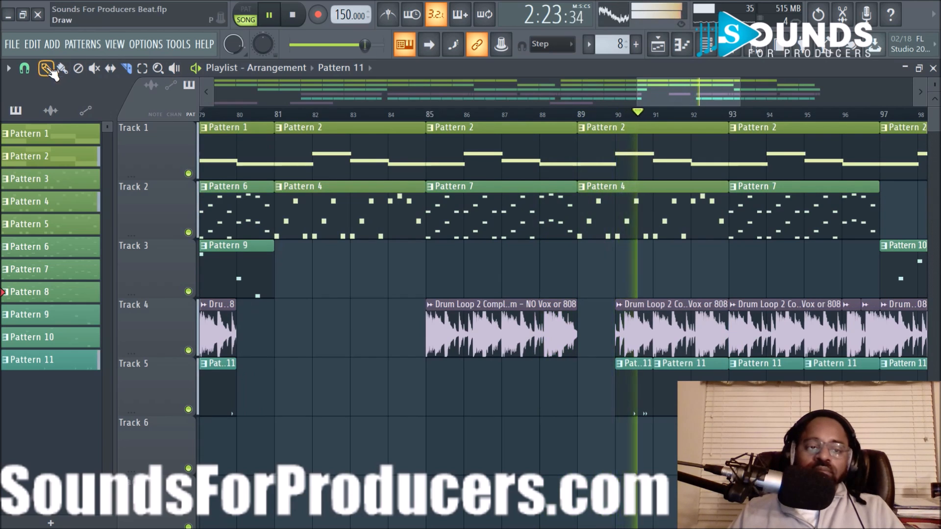
{"action": "left_click_drag", "start_coordinate": [731, 330], "coordinate": [763, 341]}
{"action": "scroll", "coordinate": [704, 120], "scroll_direction": "down", "scroll_amount": 4}
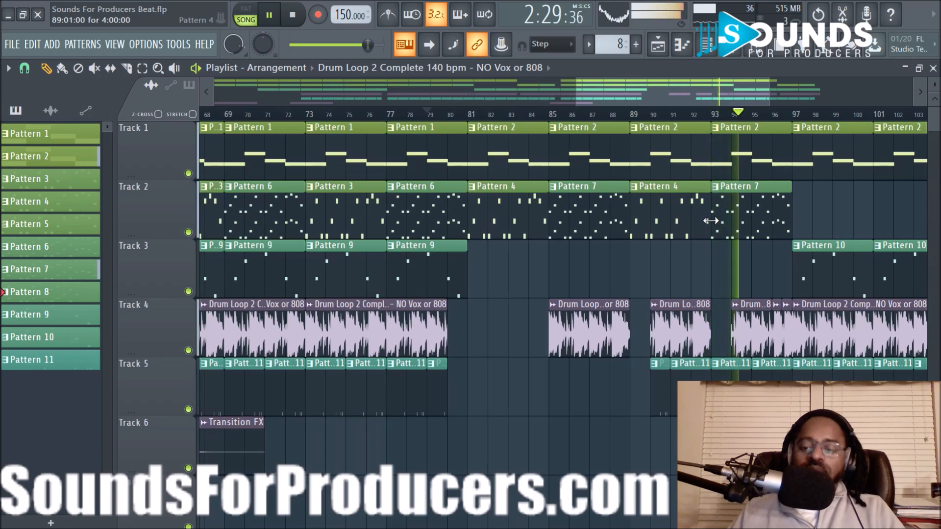
Duplicate all clips between bars 65 and 81 plus the Transition FX at bar 63, align the copied patterns to bar 113, and clear the selection.
{"action": "scroll", "coordinate": [654, 114], "scroll_direction": "down", "scroll_amount": 1}
{"action": "left_click_drag", "start_coordinate": [653, 96], "coordinate": [709, 112]}
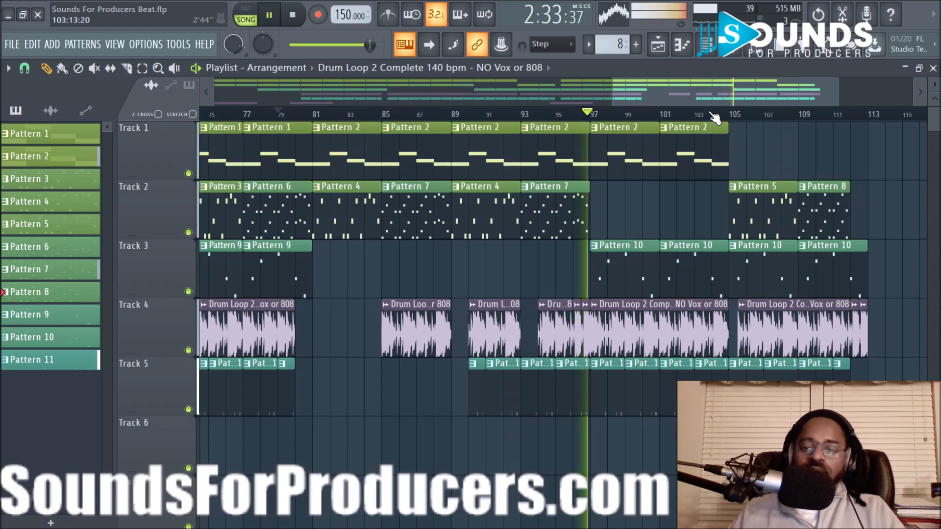
{"action": "scroll", "coordinate": [655, 113], "scroll_direction": "down", "scroll_amount": 3}
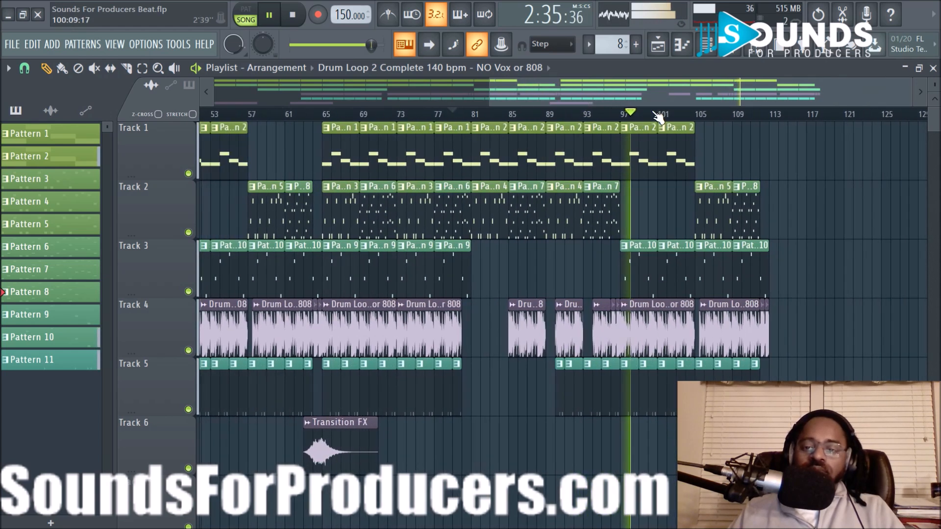
{"action": "left_click", "coordinate": [24, 67]}
{"action": "left_click", "coordinate": [46, 294]}
{"action": "left_click_drag", "start_coordinate": [415, 397], "coordinate": [533, 109]}
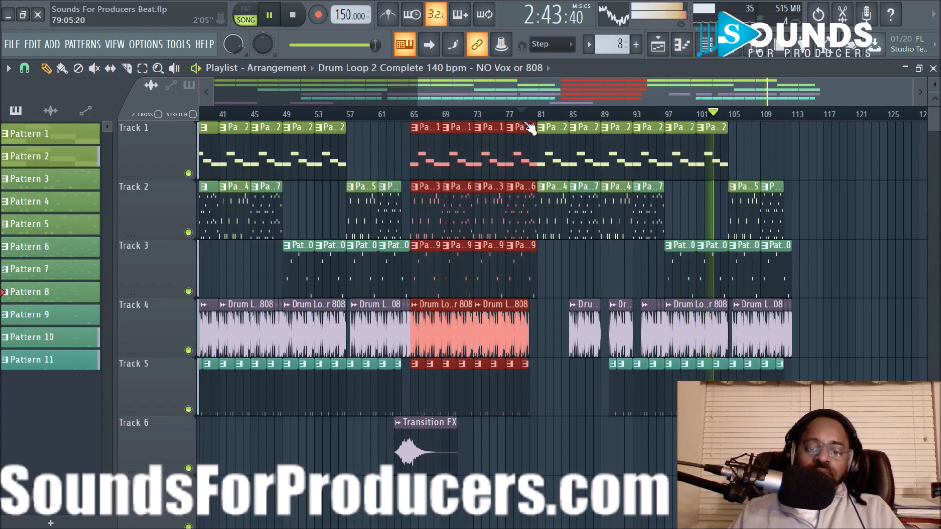
{"action": "scroll", "coordinate": [493, 196], "scroll_direction": "up", "scroll_amount": 3}
{"action": "scroll", "coordinate": [412, 254], "scroll_direction": "down", "scroll_amount": 3}
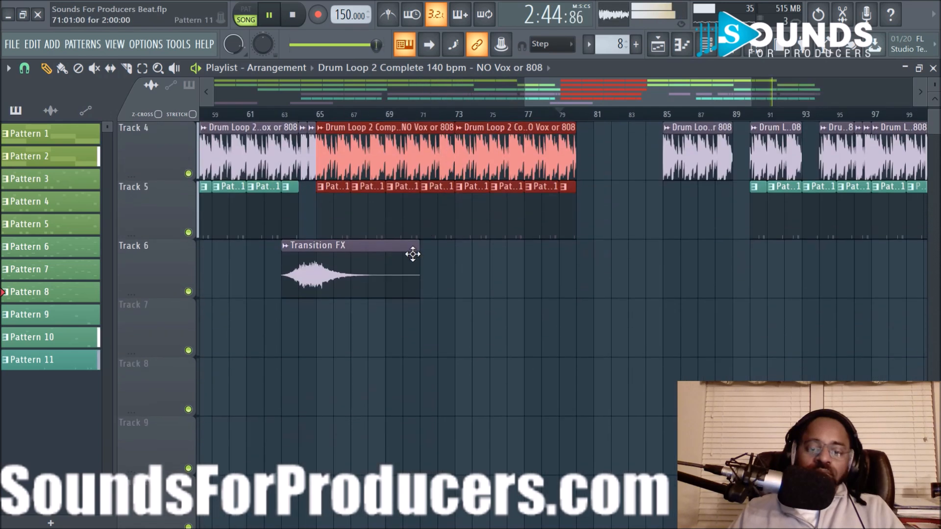
{"action": "left_click", "coordinate": [368, 260], "text": "ctrl"}
{"action": "scroll", "coordinate": [426, 267], "scroll_direction": "up", "scroll_amount": 3}
{"action": "left_click_drag", "start_coordinate": [350, 137], "coordinate": [811, 179]}
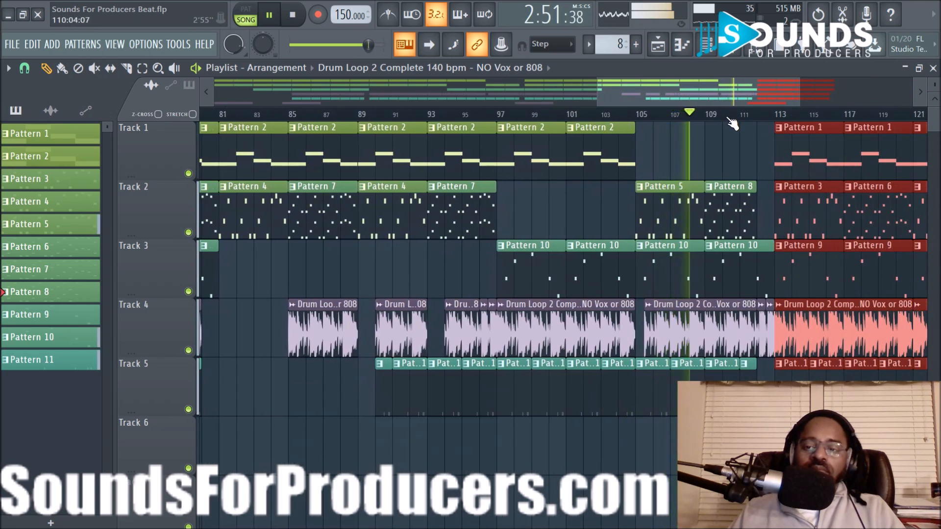
{"action": "scroll", "coordinate": [718, 97], "scroll_direction": "down", "scroll_amount": 4}
{"action": "left_click", "coordinate": [806, 233]}
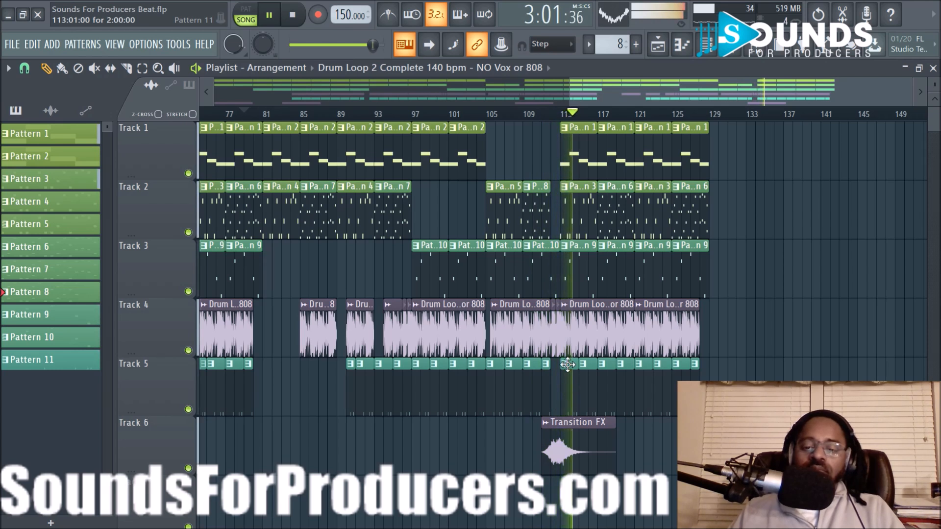
Stop playback and delete the Track 5 Pattern 11 clips at bars 97 and 105.
{"action": "key", "text": "space"}
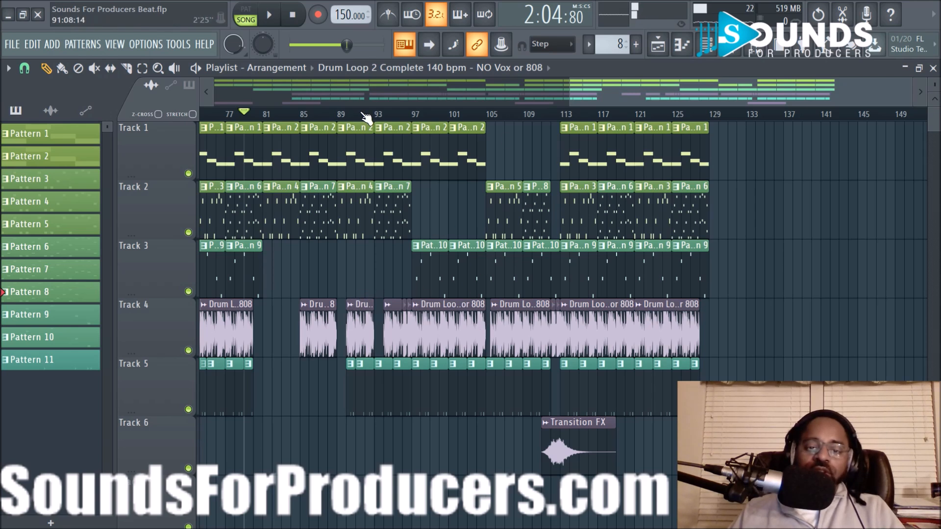
{"action": "scroll", "coordinate": [365, 115], "scroll_direction": "up", "scroll_amount": 3}
{"action": "left_click_drag", "start_coordinate": [665, 95], "coordinate": [616, 93]}
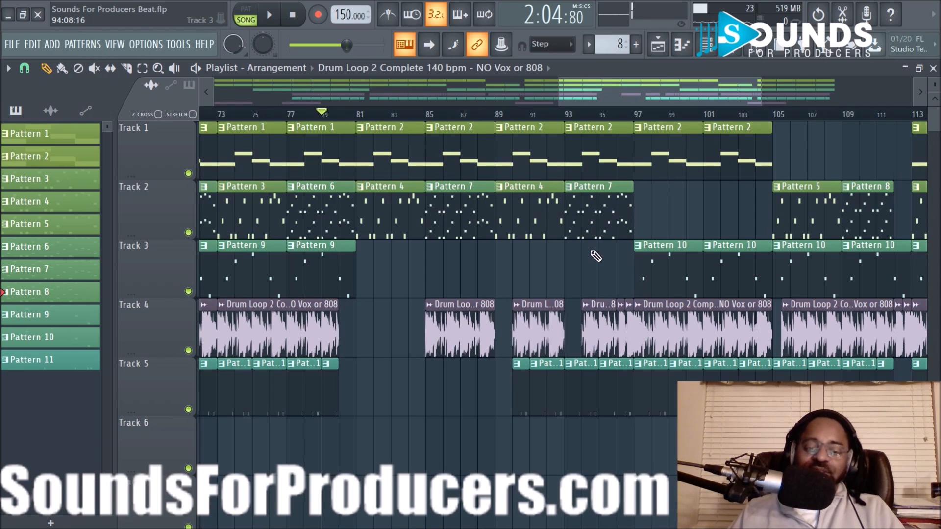
{"action": "scroll", "coordinate": [444, 116], "scroll_direction": "down", "scroll_amount": 2}
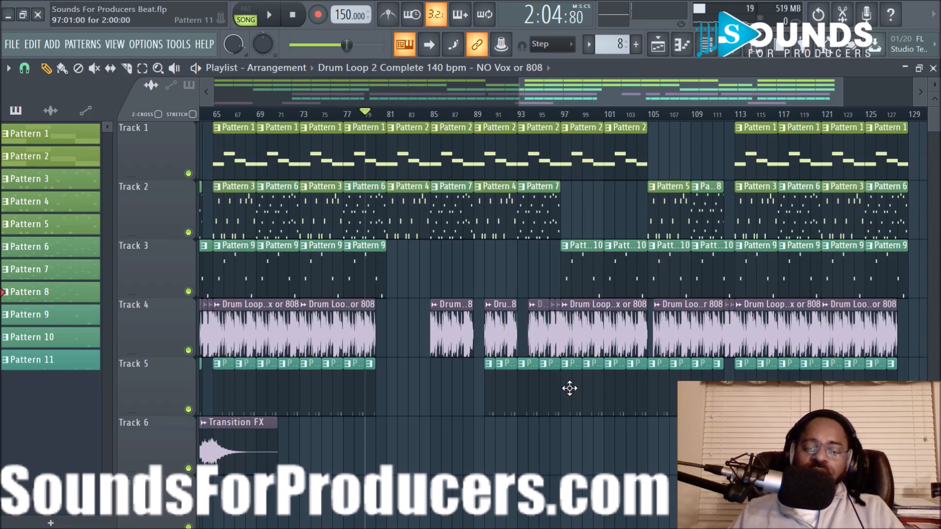
{"action": "right_click", "coordinate": [569, 389]}
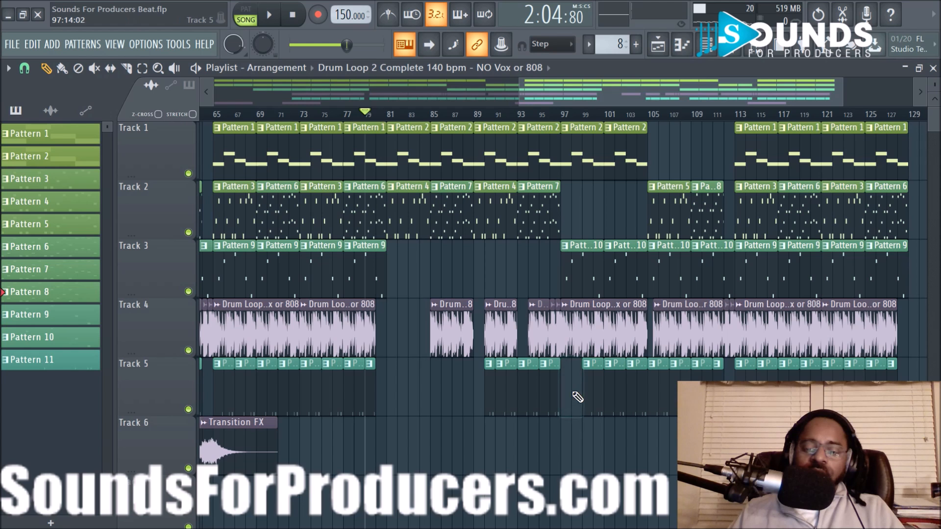
{"action": "right_click", "coordinate": [662, 393]}
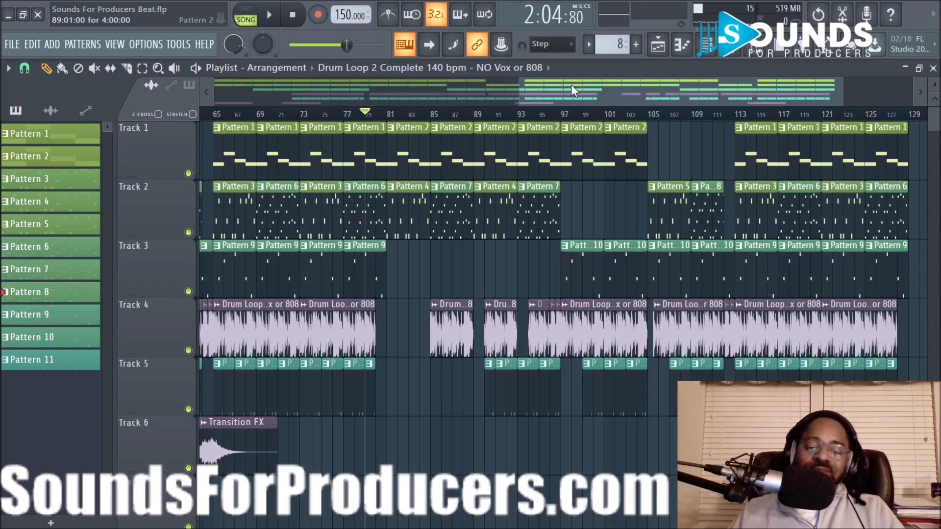
Examine the empty lower playlist tracks, the mixer channels, and the overall second-half arrangement.
{"action": "scroll", "coordinate": [566, 120], "scroll_direction": "up", "scroll_amount": 1}
{"action": "scroll", "coordinate": [566, 120], "scroll_direction": "down", "scroll_amount": 1}
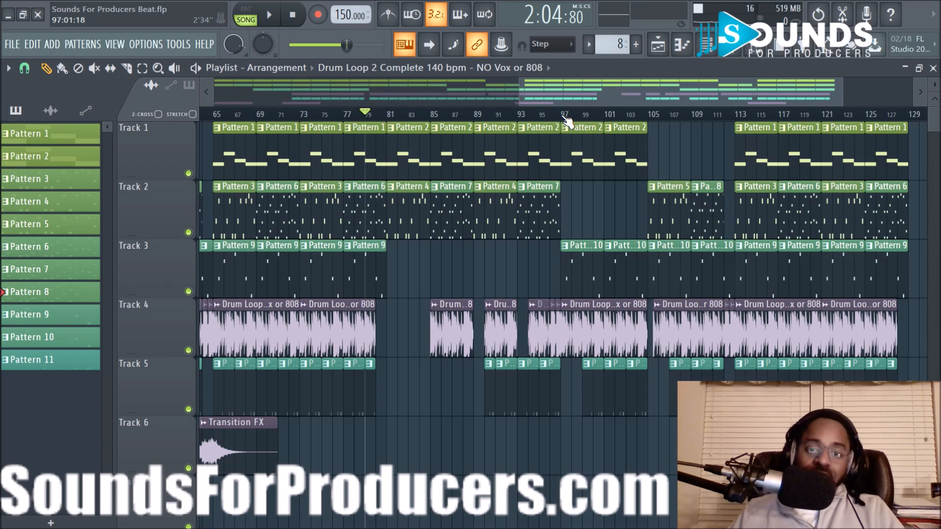
{"action": "scroll", "coordinate": [485, 223], "scroll_direction": "down", "scroll_amount": 9}
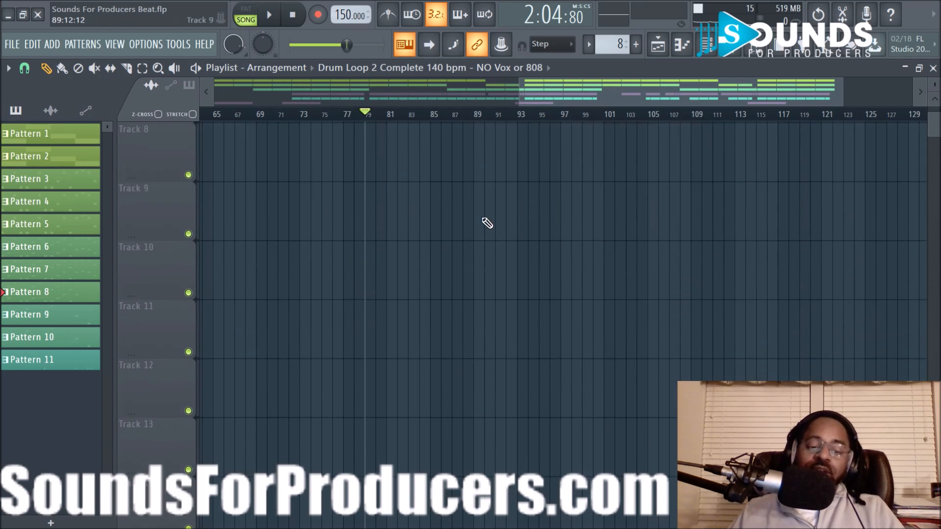
{"action": "scroll", "coordinate": [431, 238], "scroll_direction": "down", "scroll_amount": 3}
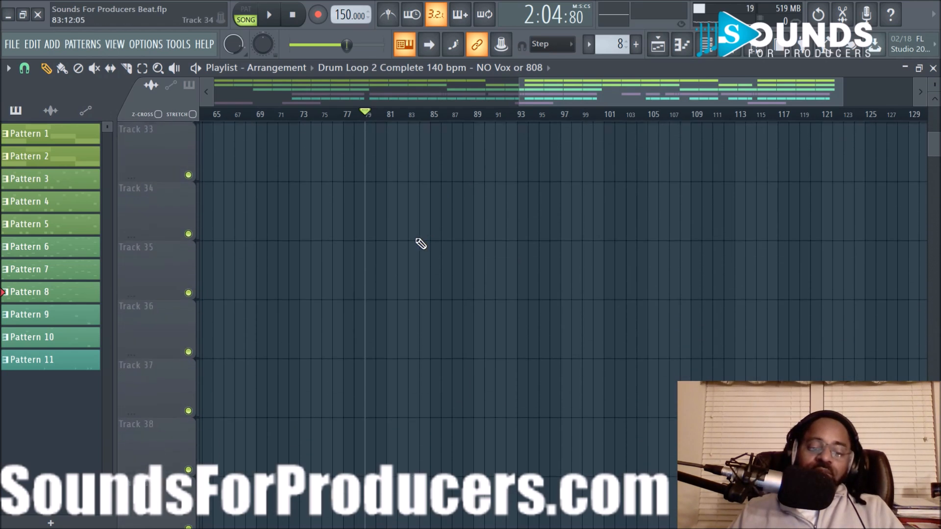
{"action": "scroll", "coordinate": [375, 314], "scroll_direction": "up", "scroll_amount": 11}
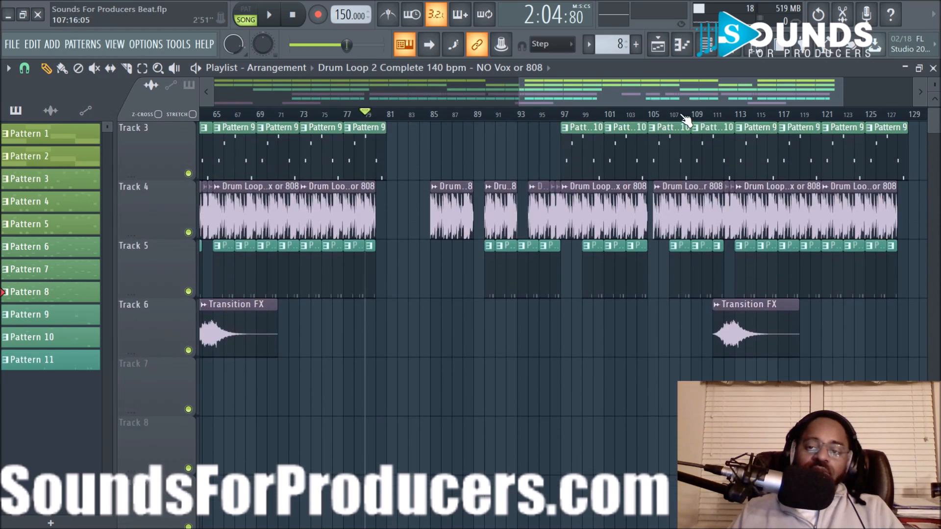
{"action": "left_click", "coordinate": [731, 47]}
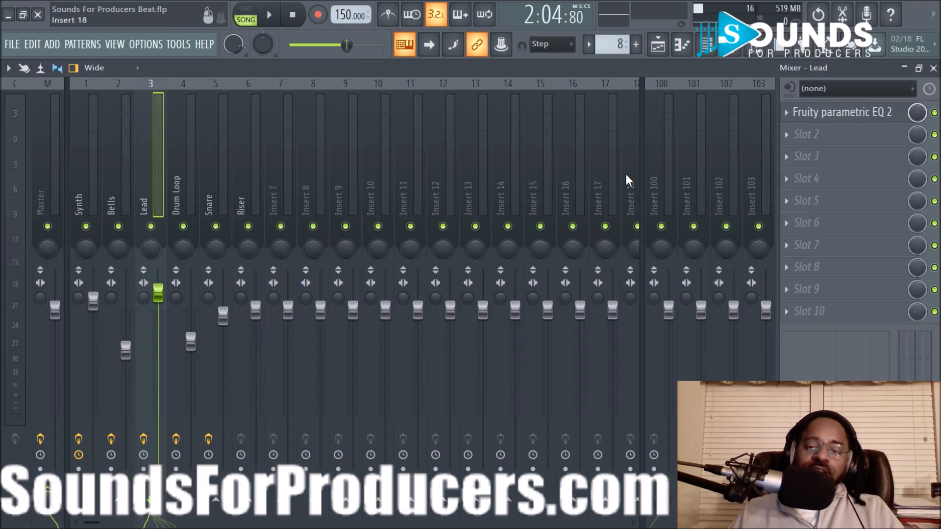
{"action": "left_click", "coordinate": [657, 45]}
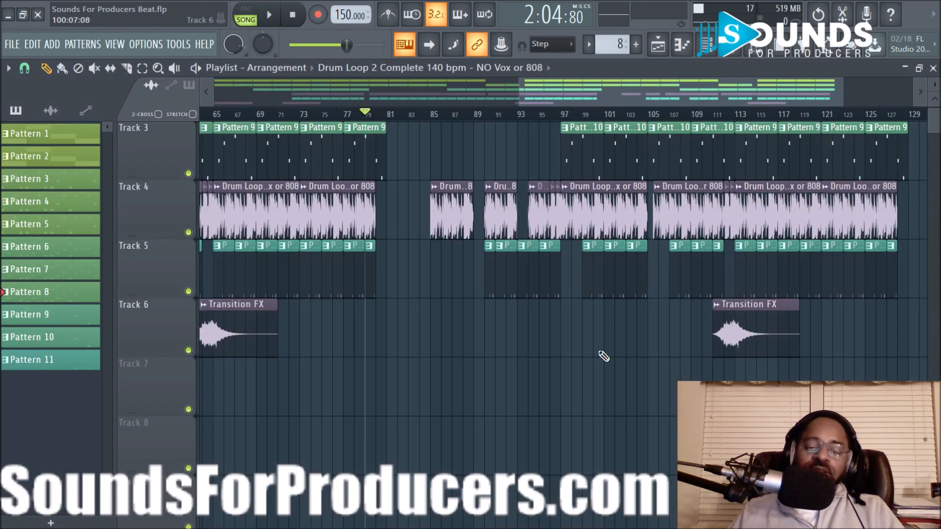
{"action": "scroll", "coordinate": [604, 356], "scroll_direction": "up", "scroll_amount": 2}
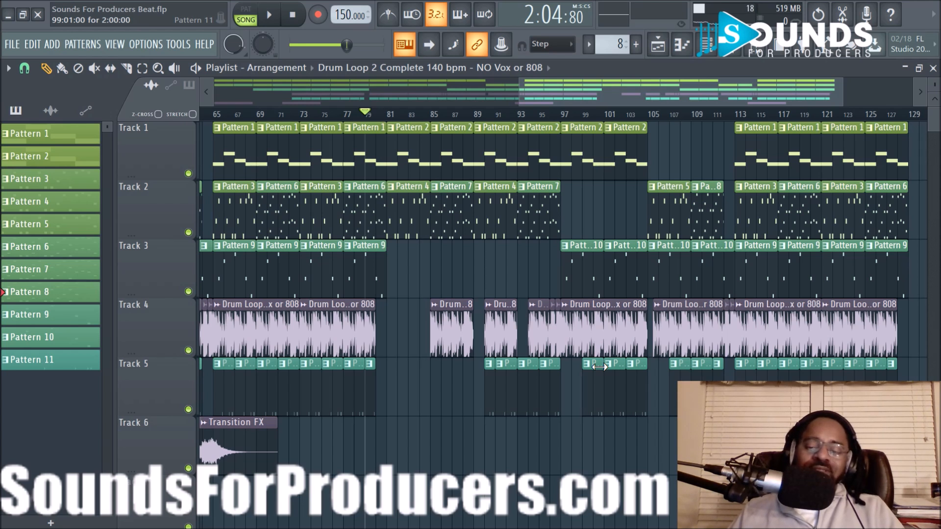
{"action": "scroll", "coordinate": [547, 127], "scroll_direction": "down", "scroll_amount": 3}
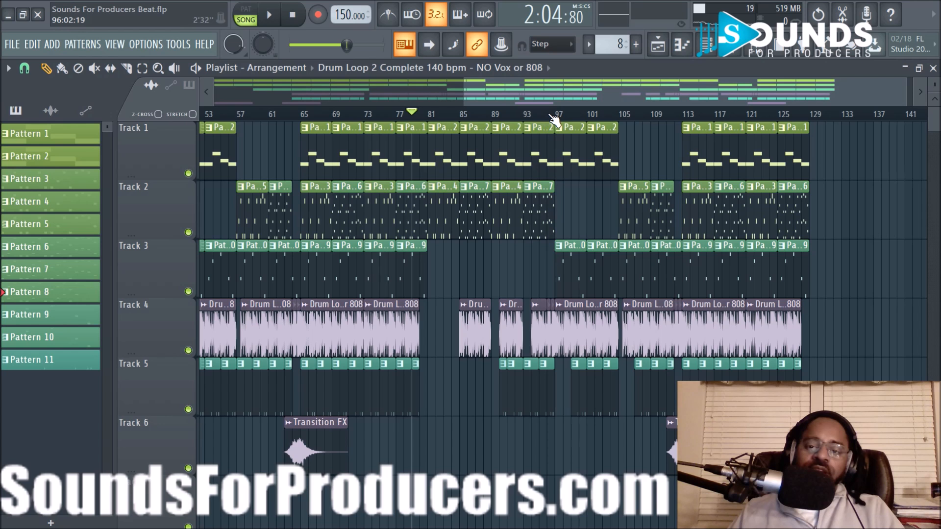
{"action": "scroll", "coordinate": [554, 119], "scroll_direction": "up", "scroll_amount": 2}
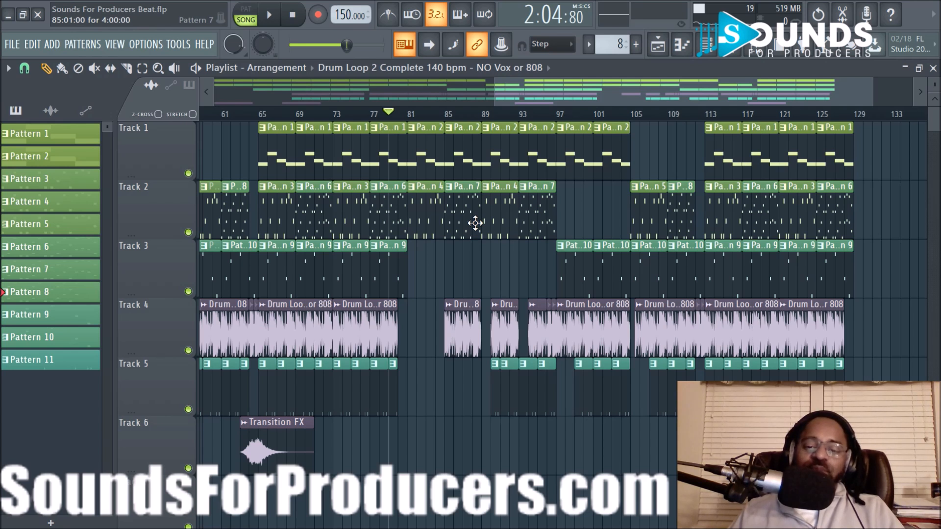
Play back the second half from bar 79 and extend the short Track 5 Pattern 11 clip at bar 111 to bar 113.
{"action": "key", "text": "space"}
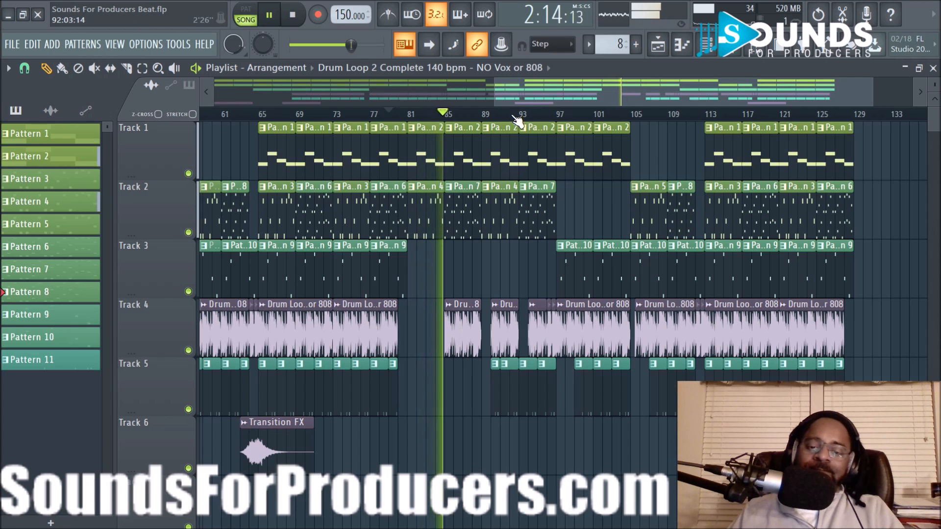
{"action": "scroll", "coordinate": [517, 120], "scroll_direction": "up", "scroll_amount": 2}
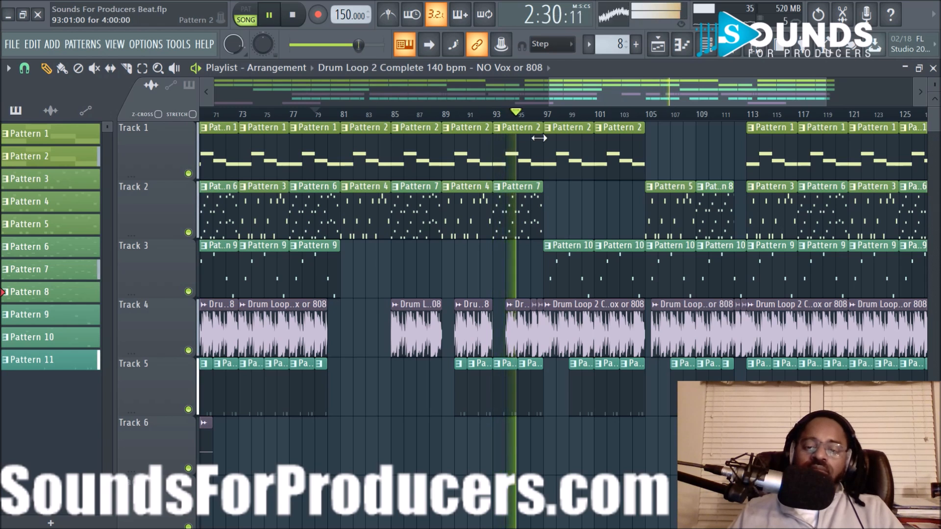
{"action": "scroll", "coordinate": [524, 113], "scroll_direction": "up", "scroll_amount": 3}
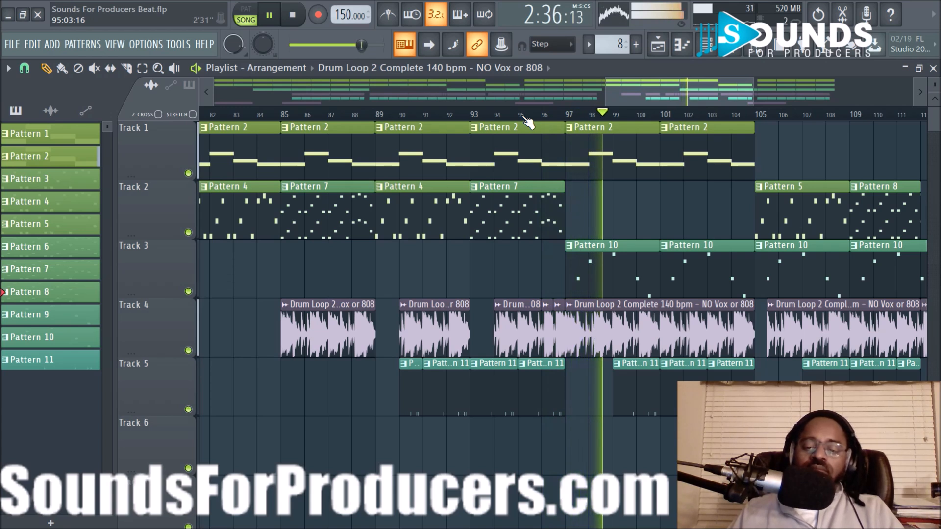
{"action": "scroll", "coordinate": [592, 120], "scroll_direction": "down", "scroll_amount": 3}
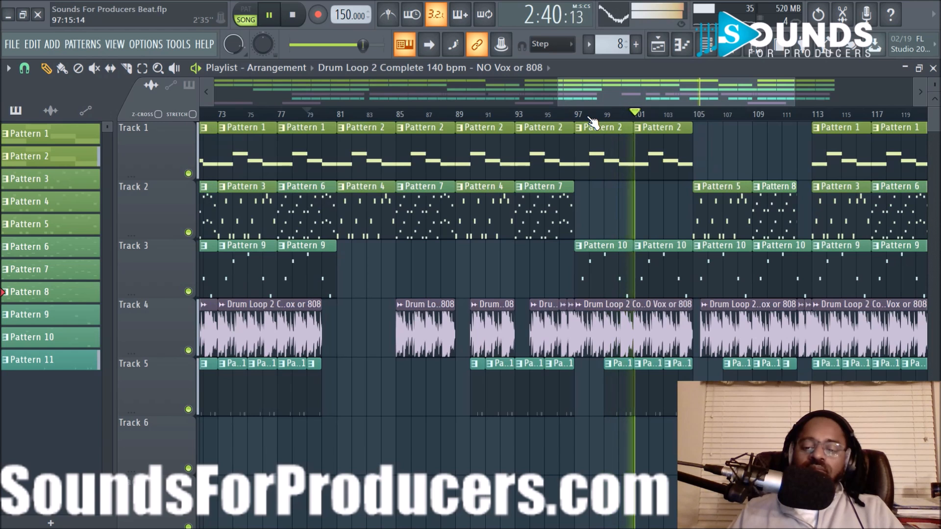
{"action": "left_click_drag", "start_coordinate": [607, 94], "coordinate": [658, 96]}
{"action": "scroll", "coordinate": [616, 123], "scroll_direction": "up", "scroll_amount": 3}
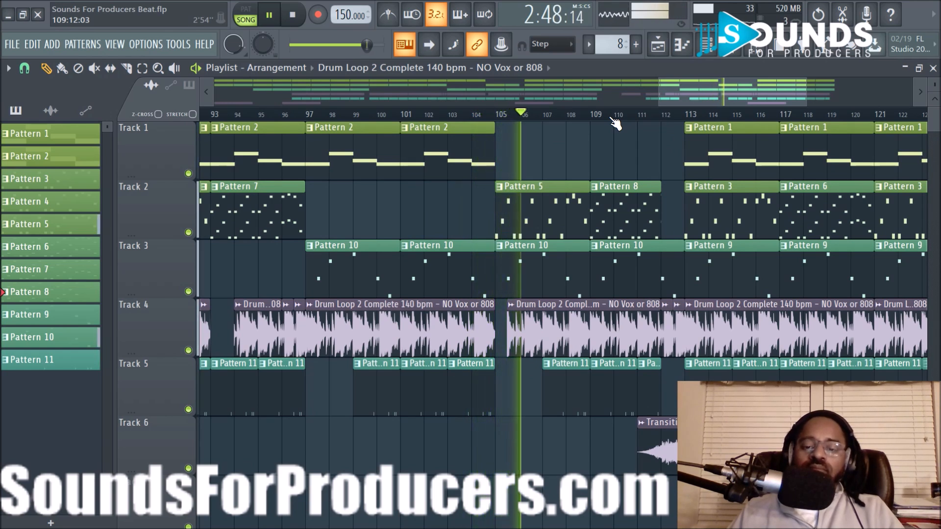
{"action": "scroll", "coordinate": [615, 123], "scroll_direction": "down", "scroll_amount": 3}
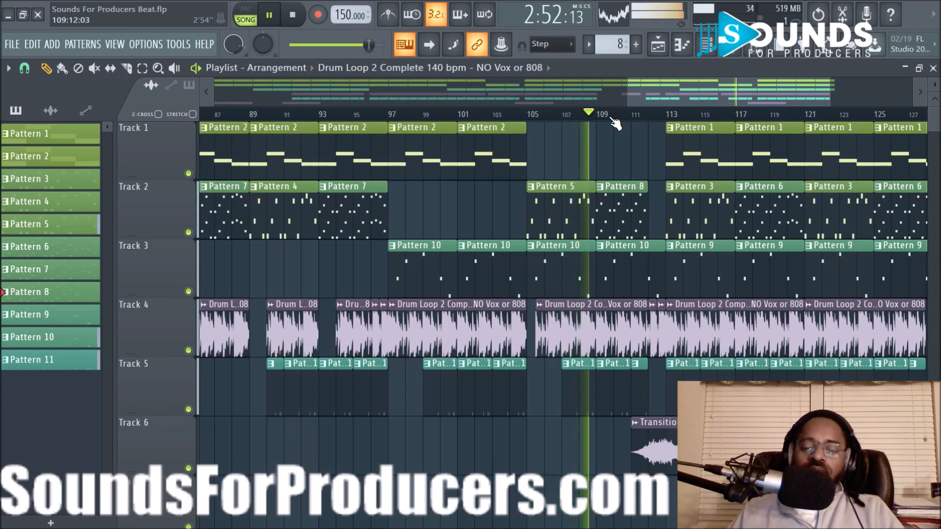
{"action": "left_click", "coordinate": [645, 378]}
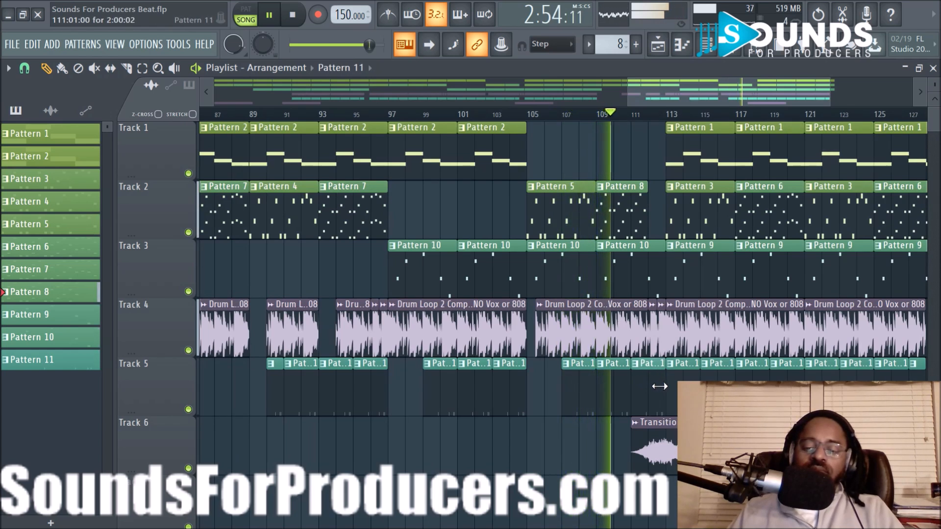
Make the Track 5 Pattern 11 clip at bar 111 unique and stop playback.
{"action": "left_click", "coordinate": [636, 368]}
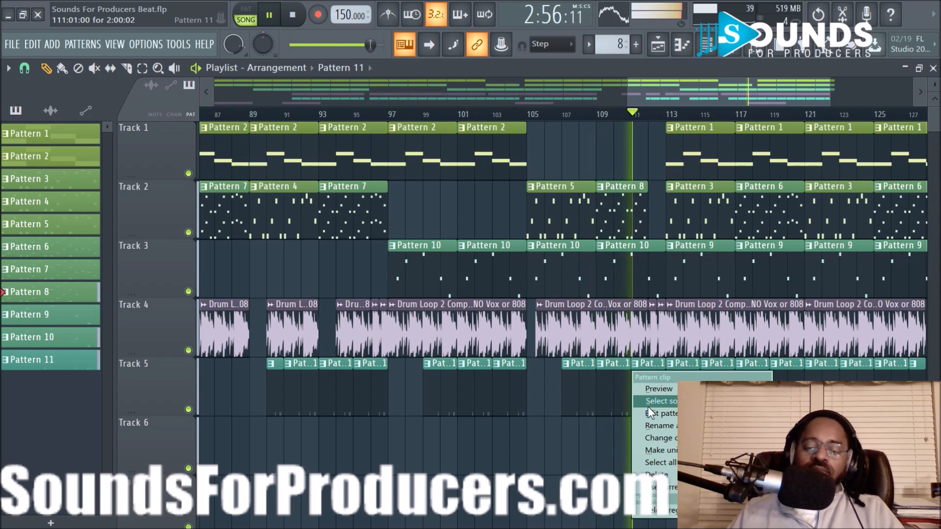
{"action": "left_click", "coordinate": [660, 448]}
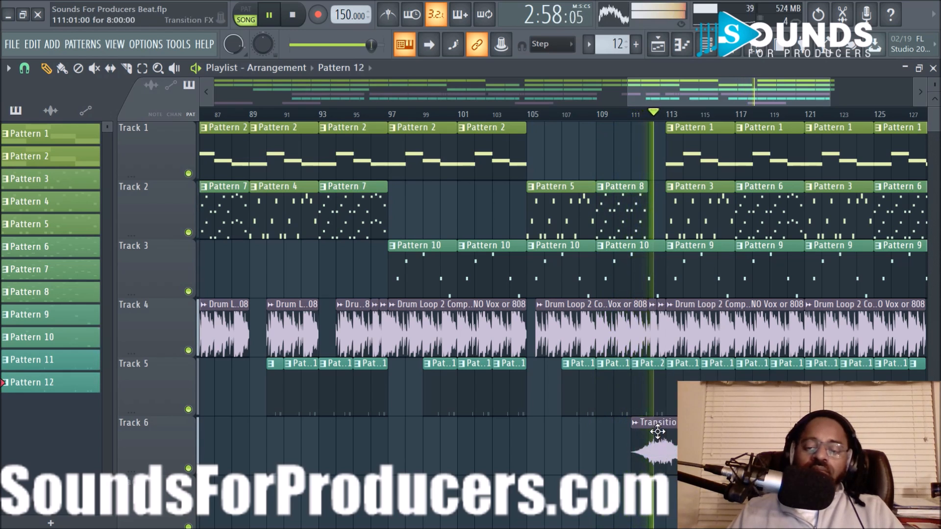
{"action": "key", "text": "space"}
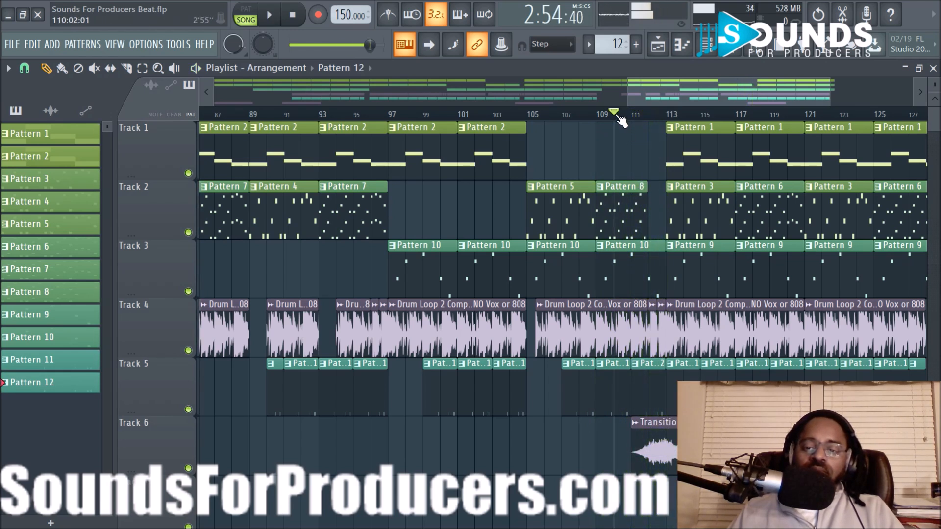
Open the snare notes of the bar 111 Pattern 12 clip for editing and set the note snap to 1/3 beat.
{"action": "double_click", "coordinate": [650, 392]}
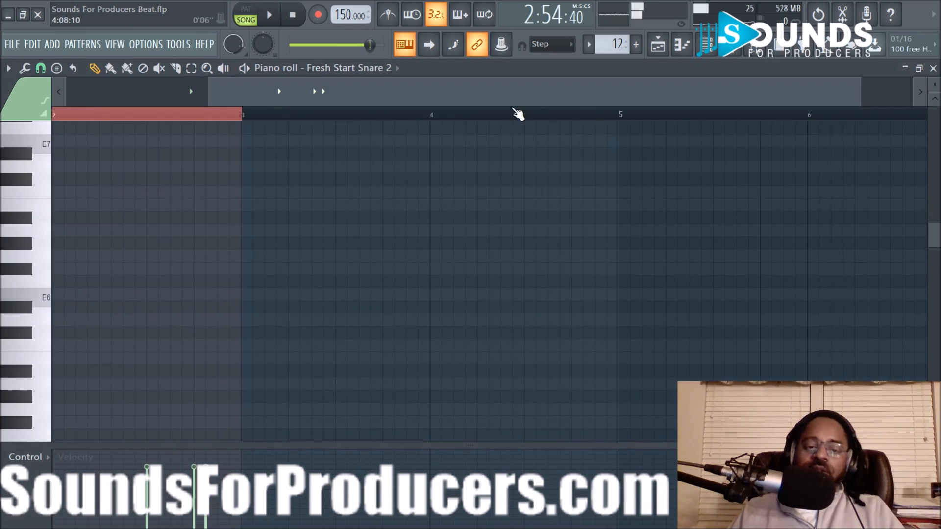
{"action": "left_click", "coordinate": [40, 68]}
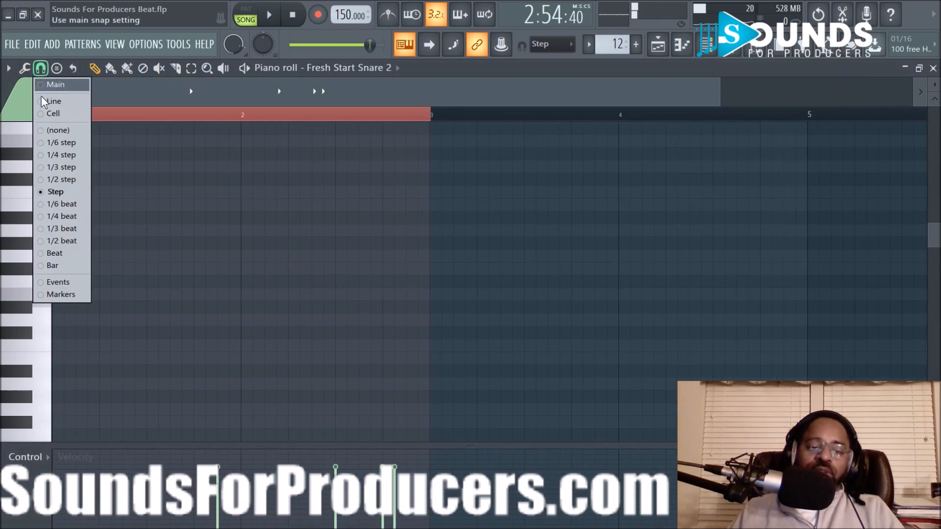
{"action": "left_click", "coordinate": [46, 228]}
{"action": "scroll", "coordinate": [378, 224], "scroll_direction": "down", "scroll_amount": 4}
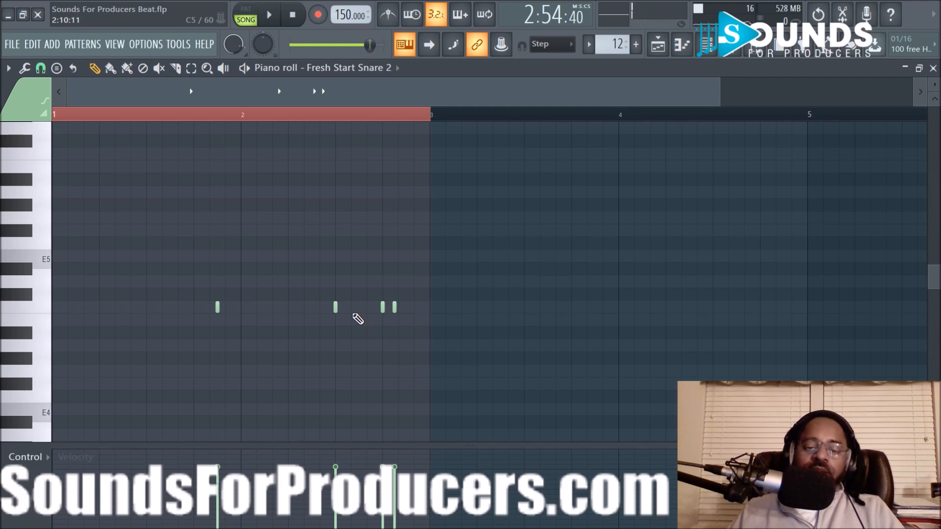
Replace the last two snare notes with a triplet roll descending from C5 through B4 to three A#4 notes, and play it back.
{"action": "left_click_drag", "start_coordinate": [373, 306], "coordinate": [397, 306]}
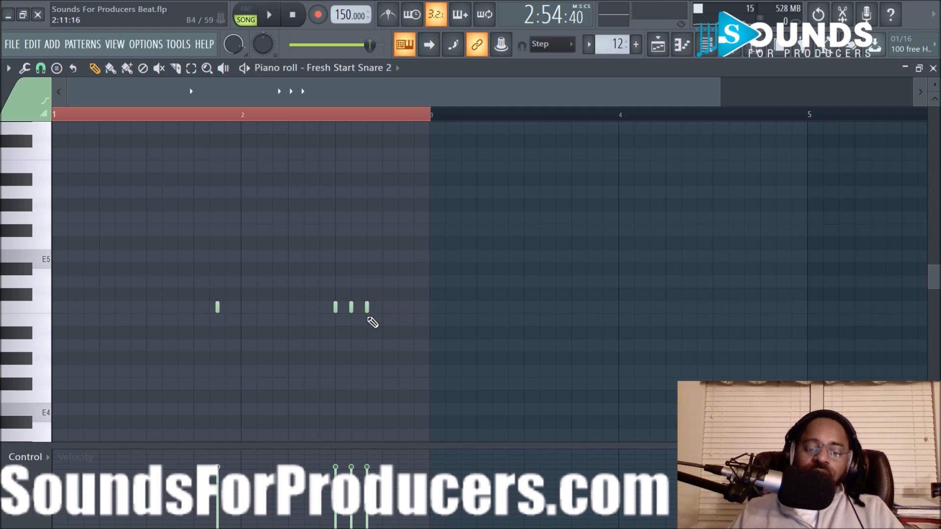
{"action": "left_click_drag", "start_coordinate": [366, 307], "coordinate": [366, 321]}
{"action": "left_click", "coordinate": [383, 334]}
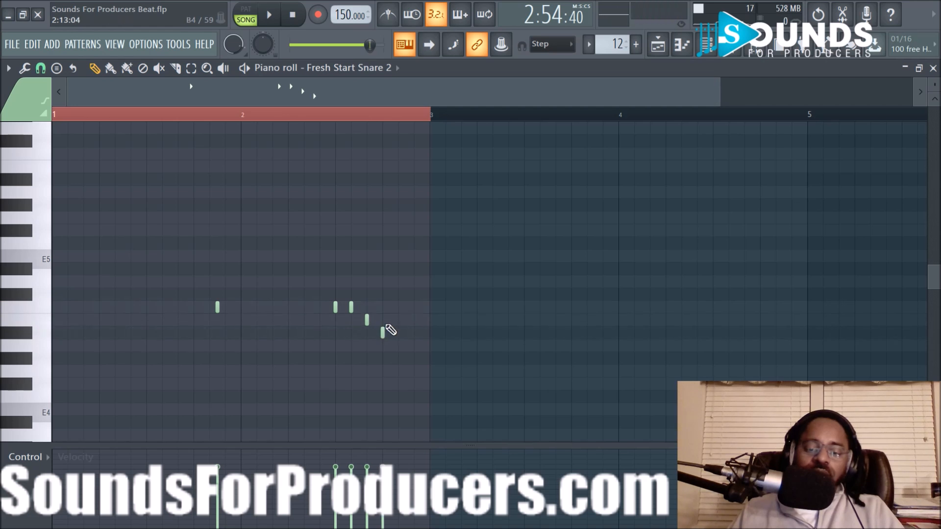
{"action": "left_click", "coordinate": [398, 333]}
{"action": "left_click", "coordinate": [414, 332]}
{"action": "key", "text": "space"}
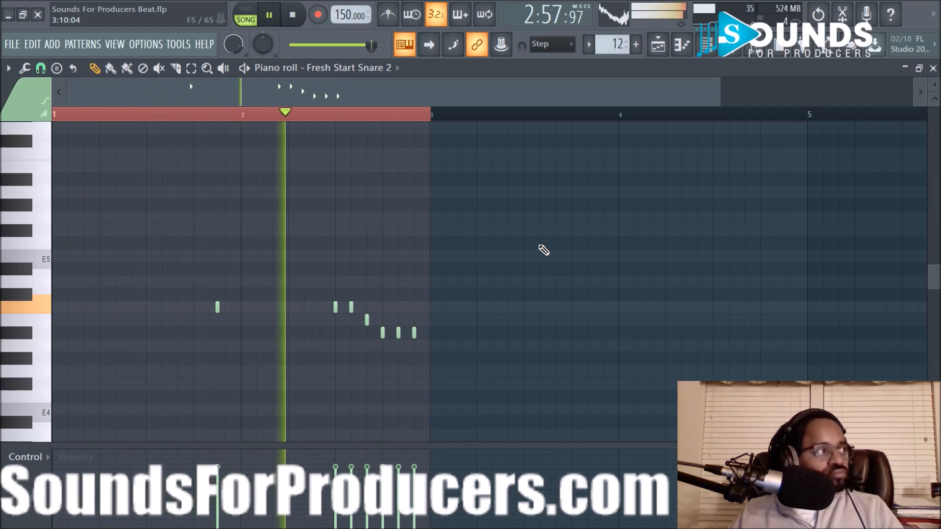
{"action": "key", "text": "space"}
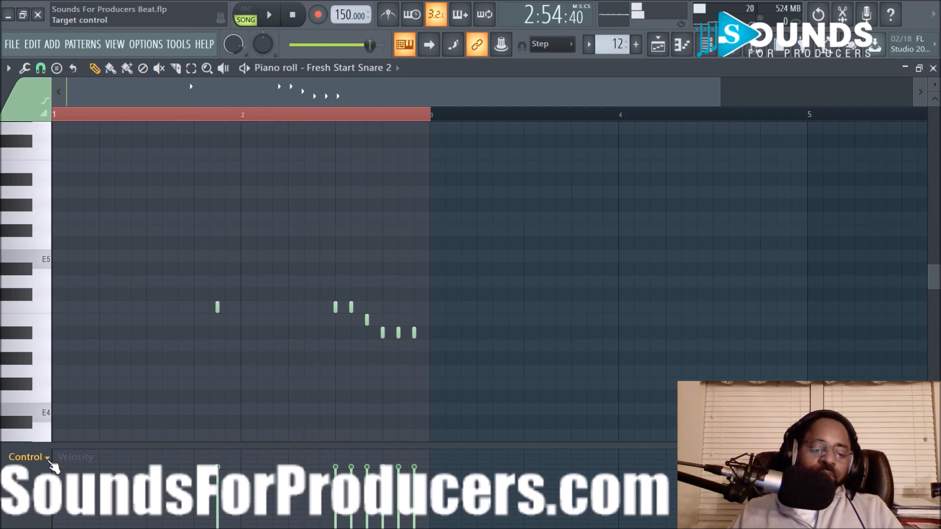
Show note pan for the snare notes, vary the panning across the roll, and listen to it.
{"action": "left_click", "coordinate": [51, 464]}
{"action": "left_click", "coordinate": [40, 450]}
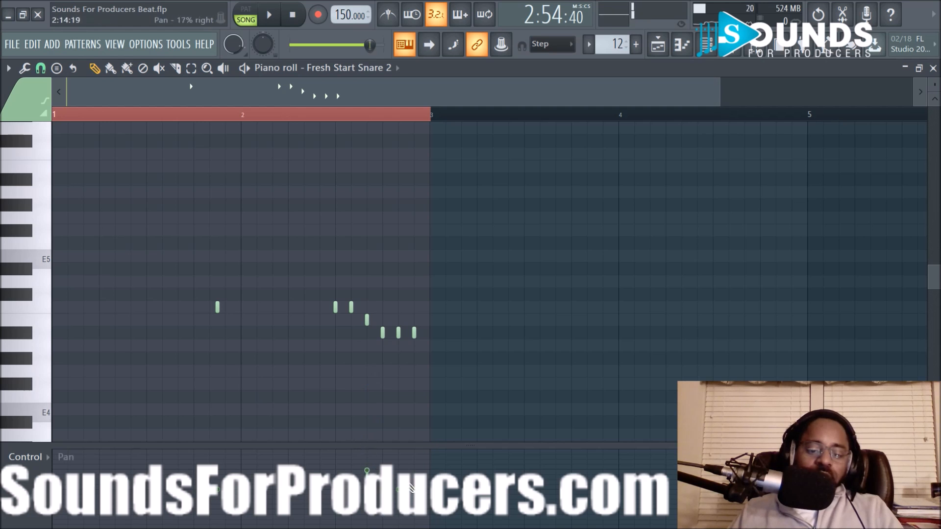
{"action": "key", "text": "space"}
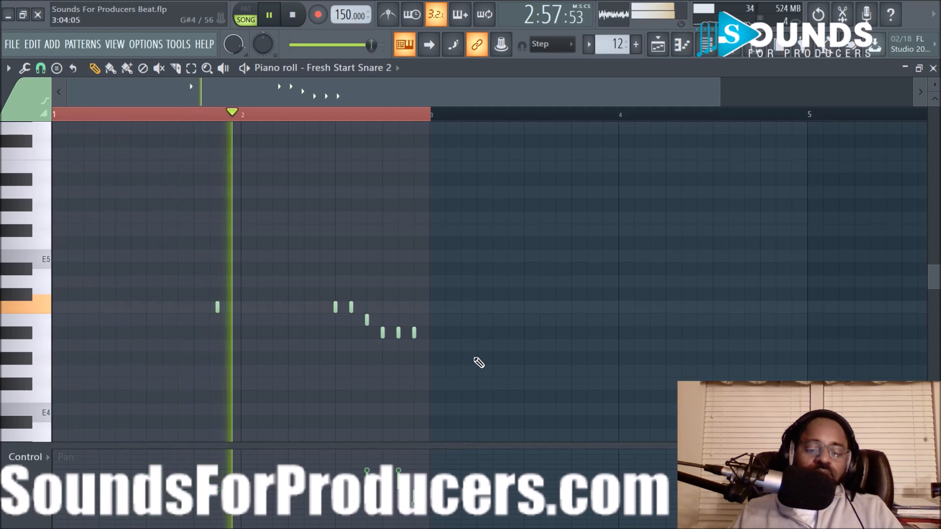
{"action": "key", "text": "space"}
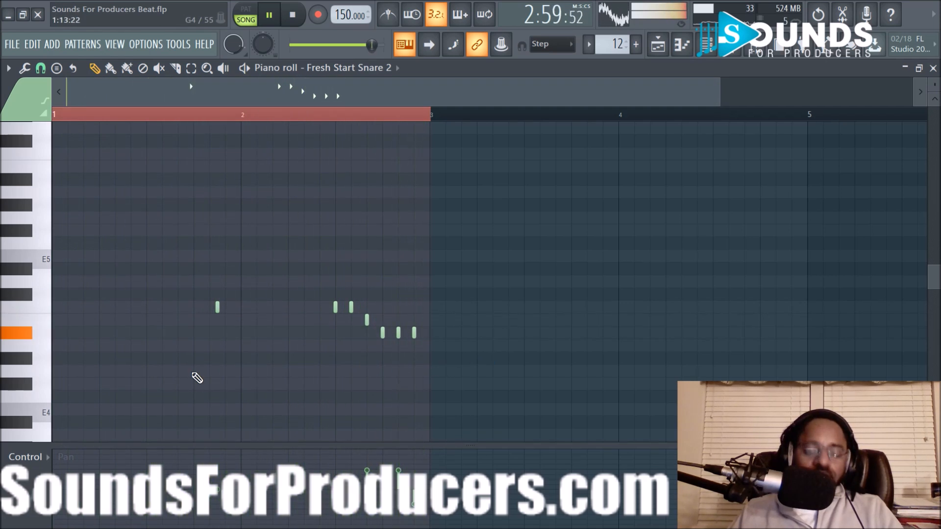
{"action": "left_click", "coordinate": [51, 460]}
{"action": "left_click", "coordinate": [52, 454]}
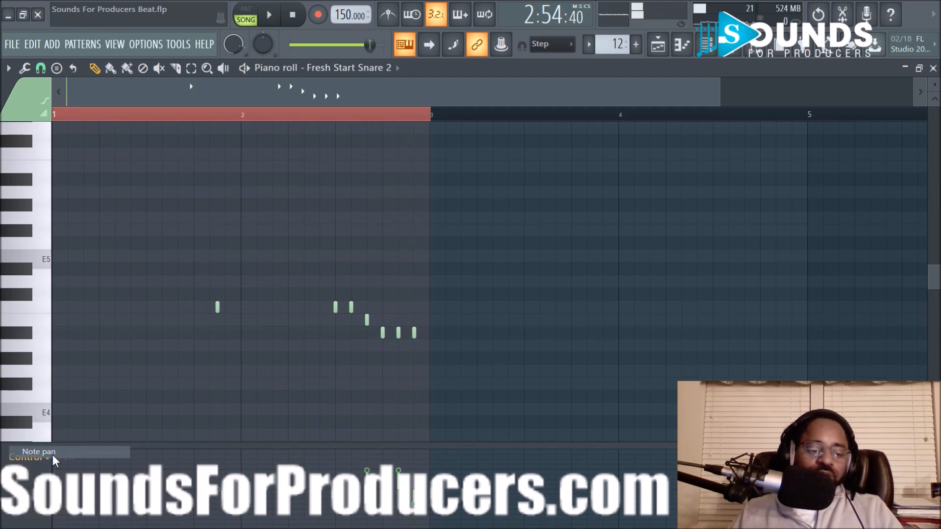
Return to the playlist and delete the two short Track 4 drum loop clips in bar 112.
{"action": "key", "text": "space"}
{"action": "left_click", "coordinate": [657, 44]}
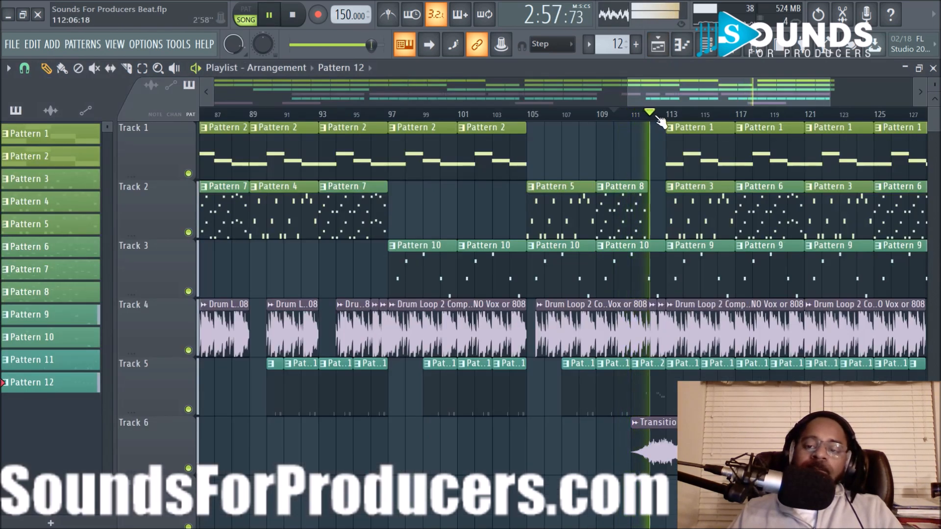
{"action": "scroll", "coordinate": [656, 115], "scroll_direction": "up", "scroll_amount": 4}
{"action": "key", "text": "space"}
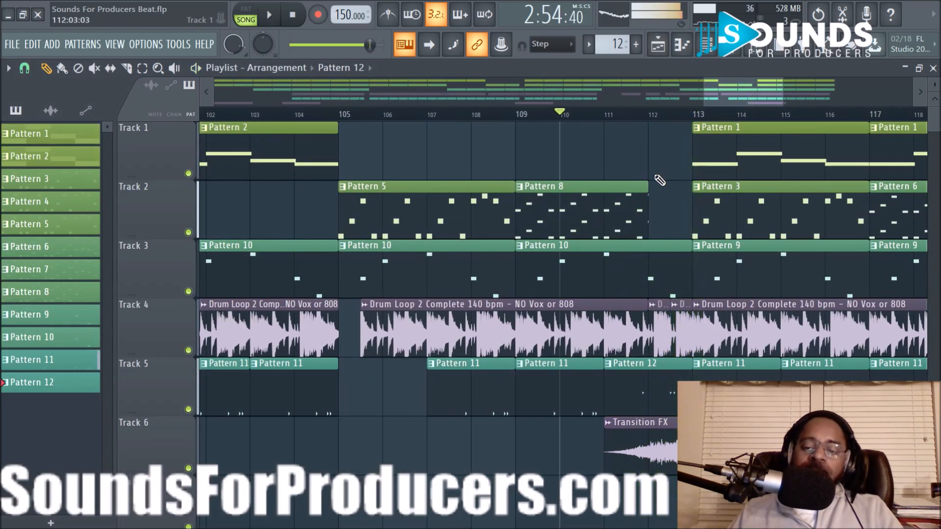
{"action": "right_click", "coordinate": [663, 332]}
{"action": "right_click", "coordinate": [681, 332]}
Play back the drum dropout and snare roll leading into bar 113.
{"action": "key", "text": "space"}
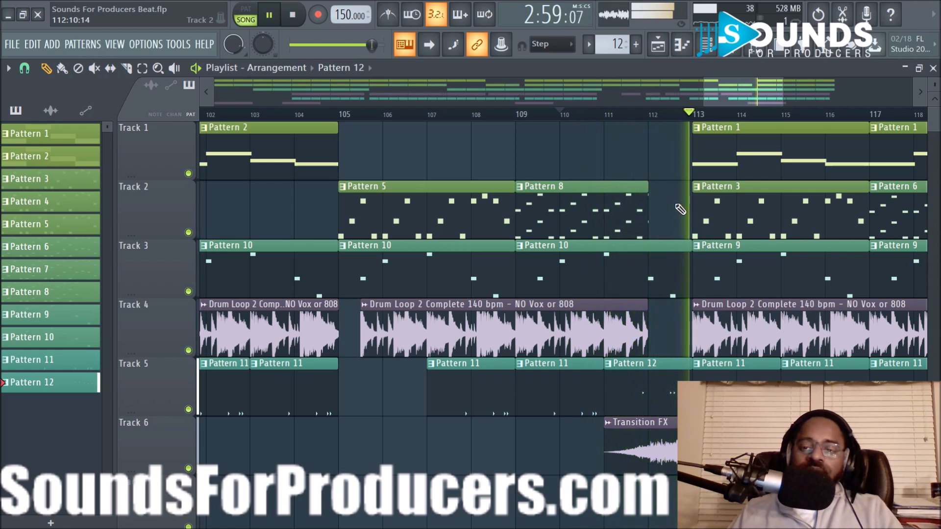
{"action": "key", "text": "space"}
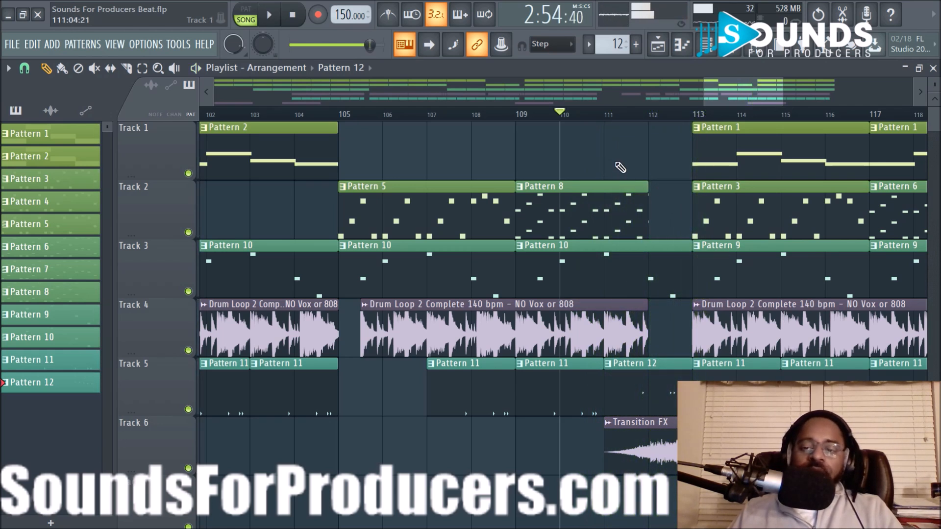
{"action": "key", "text": "space"}
{"action": "scroll", "coordinate": [606, 126], "scroll_direction": "down", "scroll_amount": 6}
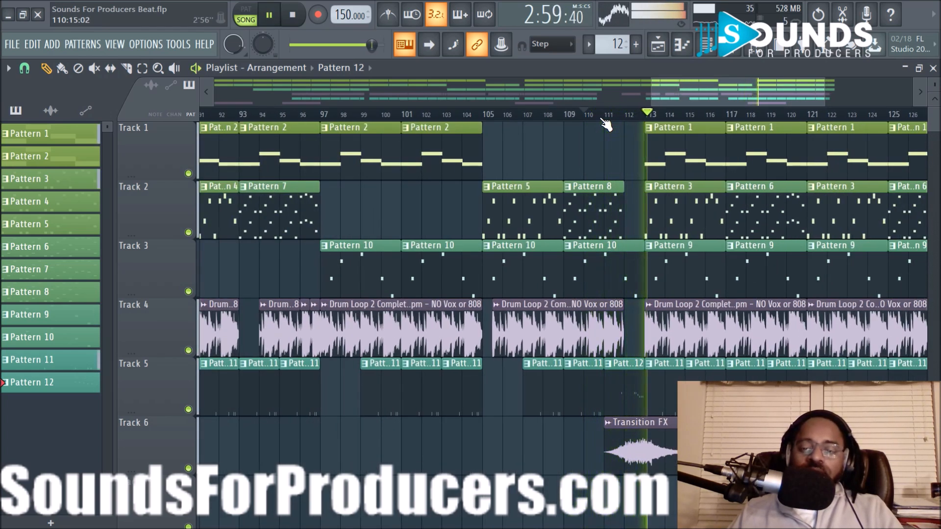
{"action": "key", "text": "space"}
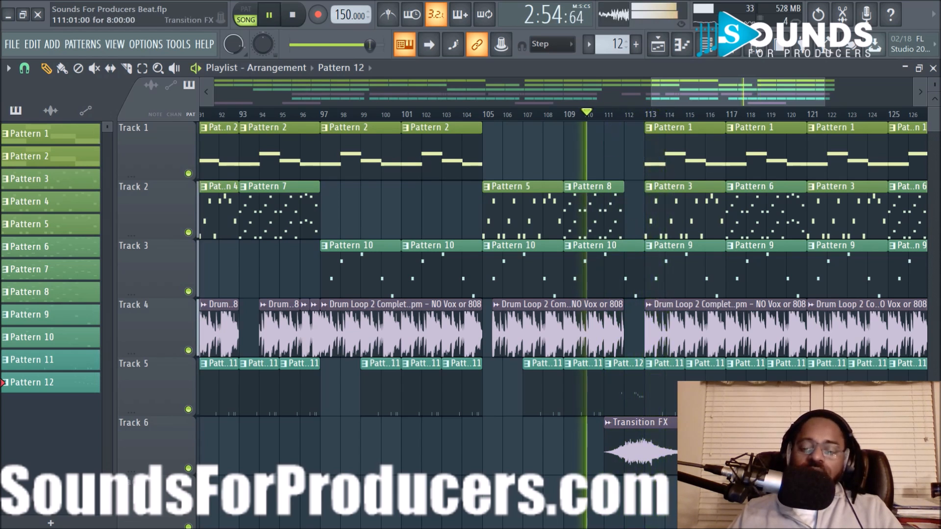
Try the transition into bar 113 without the Track 6 Transition FX clip at bar 111.
{"action": "right_click", "coordinate": [713, 445]}
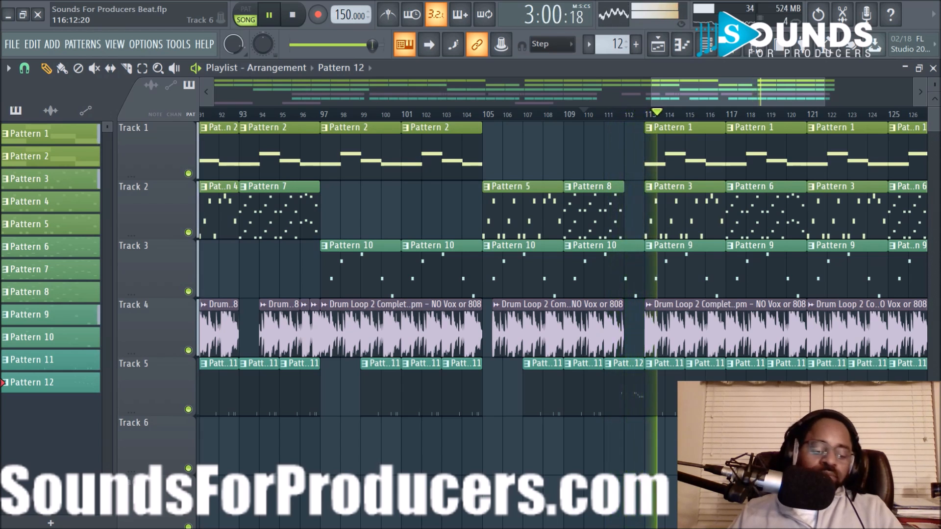
{"action": "key", "text": "ctrl+z"}
{"action": "key", "text": "space"}
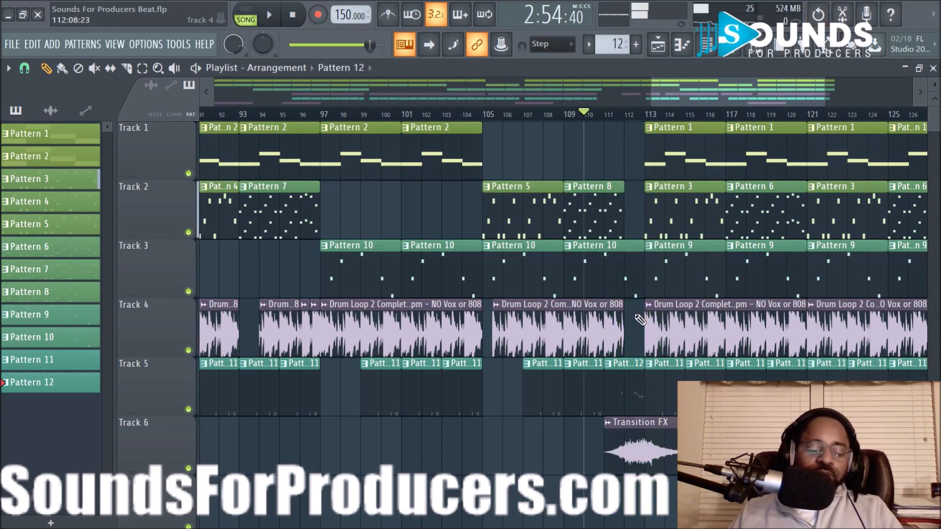
Extend the last Track 4 drum loop clip to bar 129.
{"action": "scroll", "coordinate": [622, 123], "scroll_direction": "down", "scroll_amount": 3}
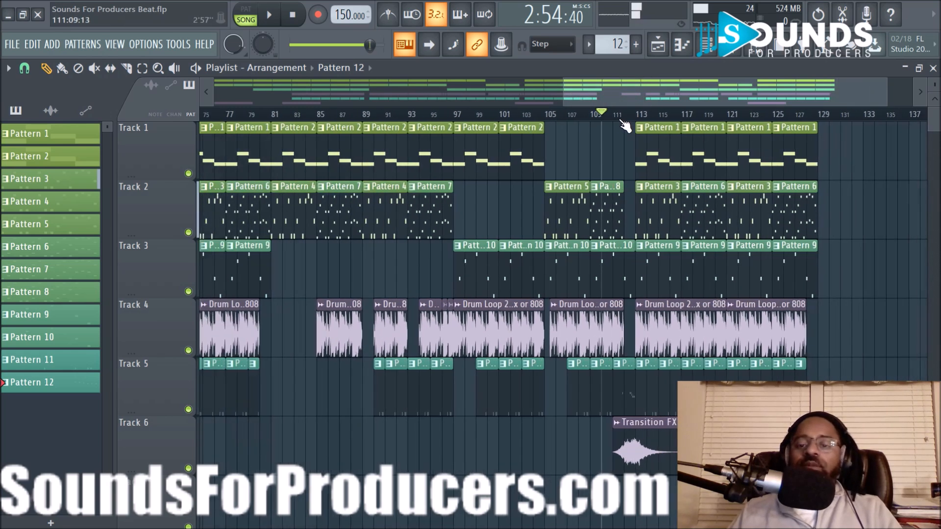
{"action": "scroll", "coordinate": [623, 126], "scroll_direction": "up", "scroll_amount": 2}
{"action": "left_click_drag", "start_coordinate": [693, 91], "coordinate": [760, 210]}
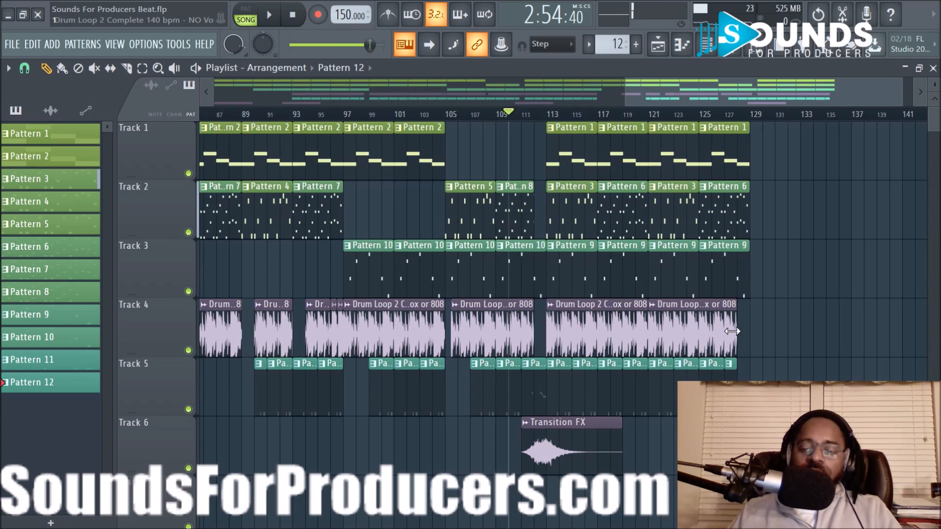
{"action": "left_click_drag", "start_coordinate": [735, 331], "coordinate": [748, 331]}
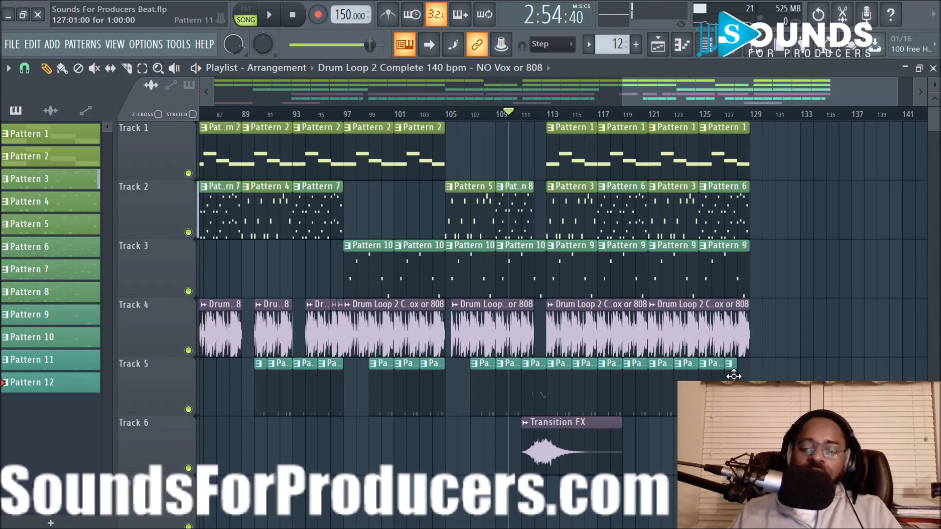
Replace the short Track 5 Pattern 11 clip at bar 127 with a Pattern 12 clip ending at bar 129.
{"action": "left_click_drag", "start_coordinate": [737, 377], "coordinate": [743, 377]}
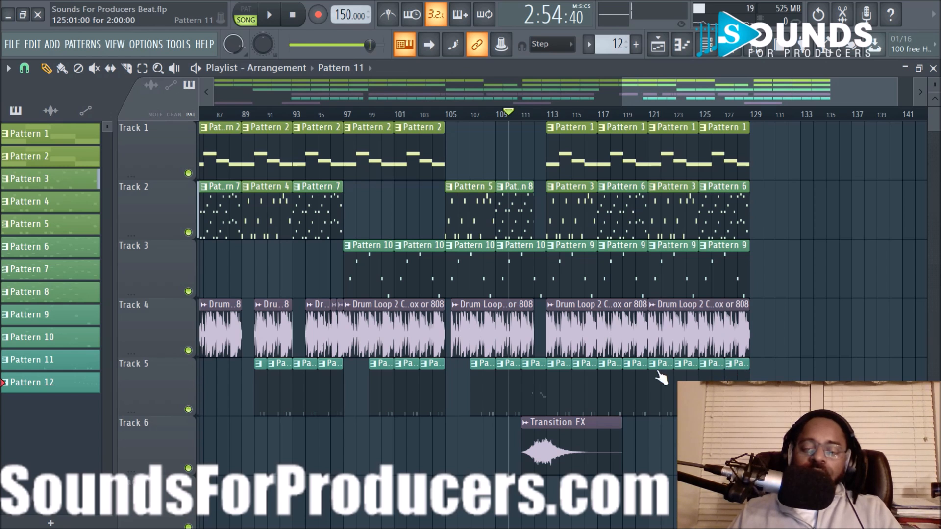
{"action": "right_click", "coordinate": [733, 392]}
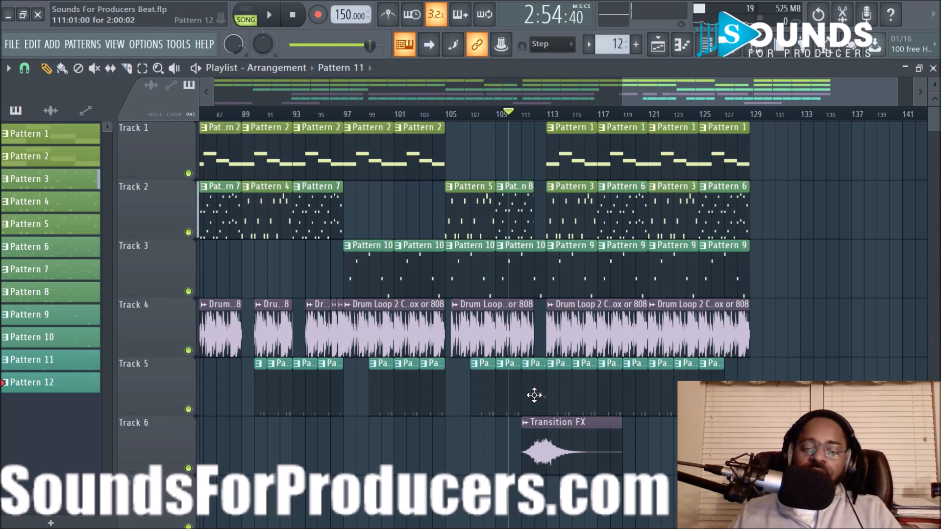
{"action": "left_click_drag", "start_coordinate": [695, 392], "coordinate": [734, 392]}
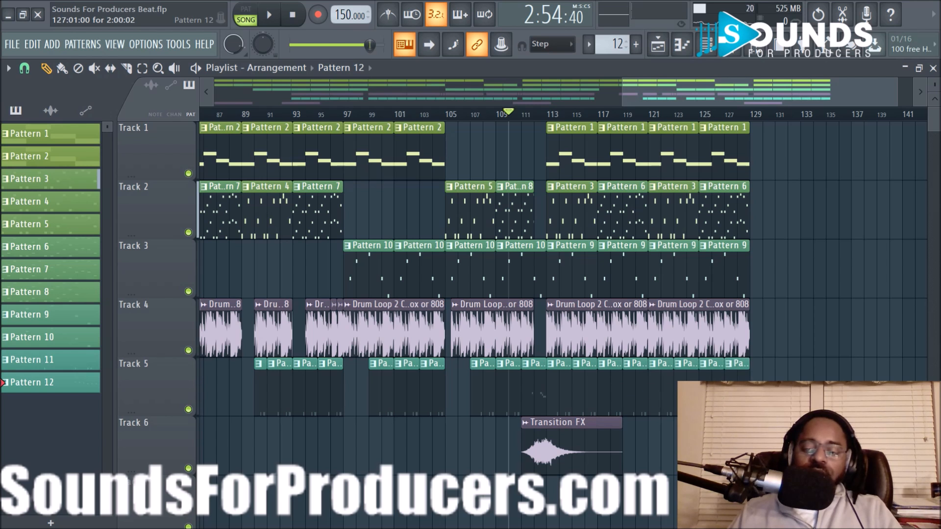
Duplicate all Track 1 to 5 clips between bars 113 and 129 to bar 129, and clear the selection.
{"action": "left_click_drag", "start_coordinate": [546, 415], "coordinate": [757, 151]}
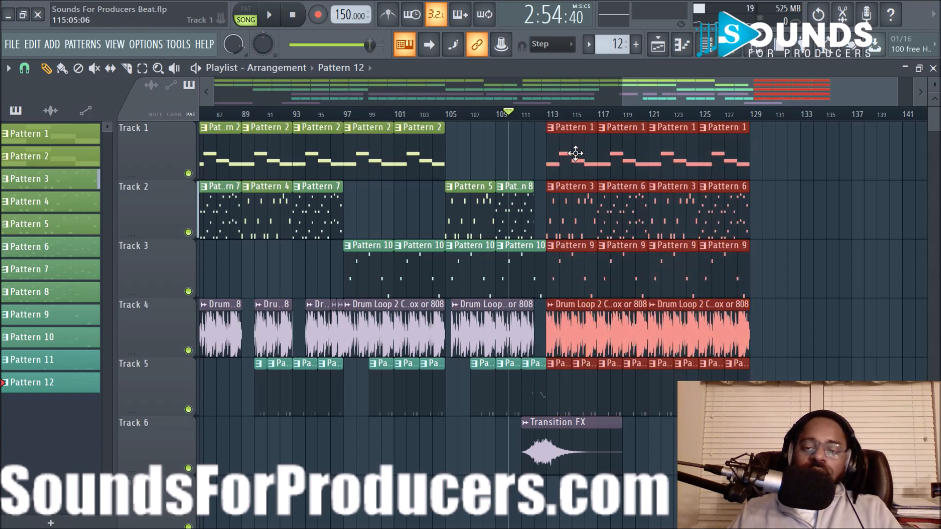
{"action": "key", "text": "ctrl+b"}
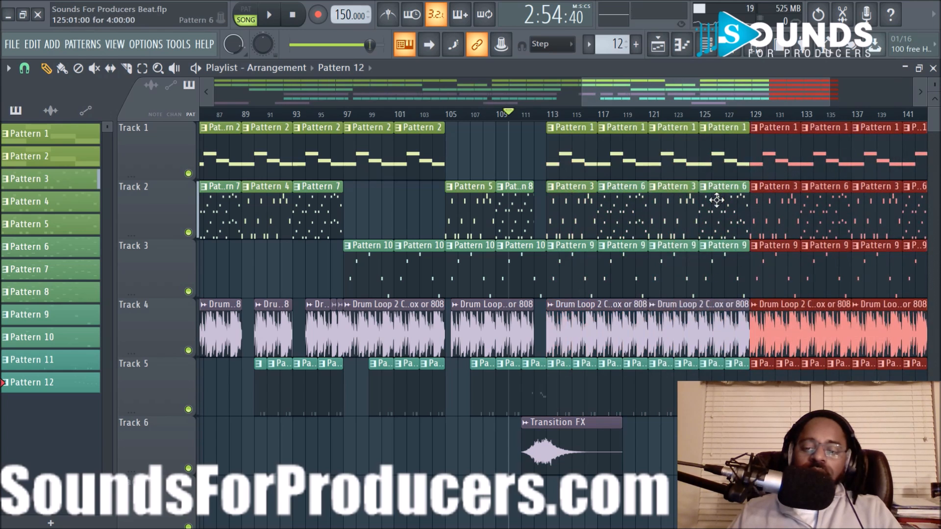
{"action": "scroll", "coordinate": [707, 117], "scroll_direction": "up", "scroll_amount": 4}
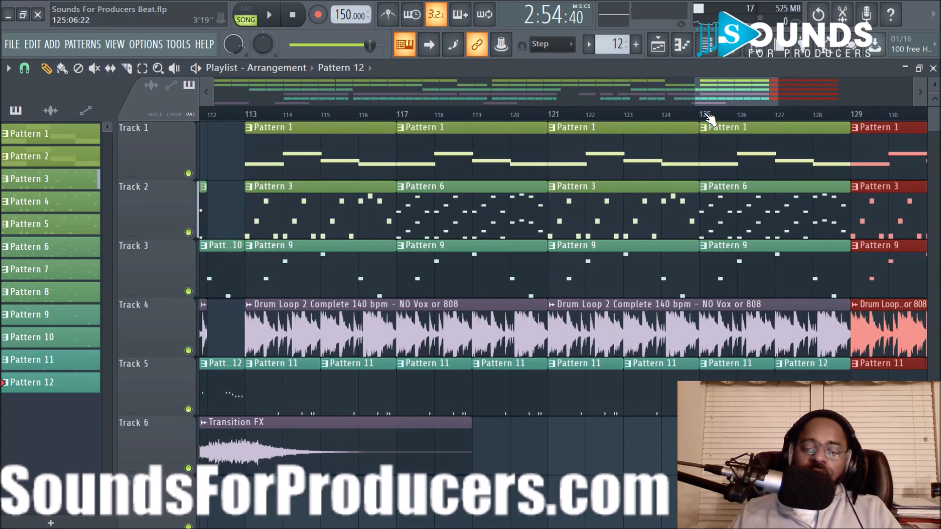
{"action": "scroll", "coordinate": [707, 118], "scroll_direction": "down", "scroll_amount": 5}
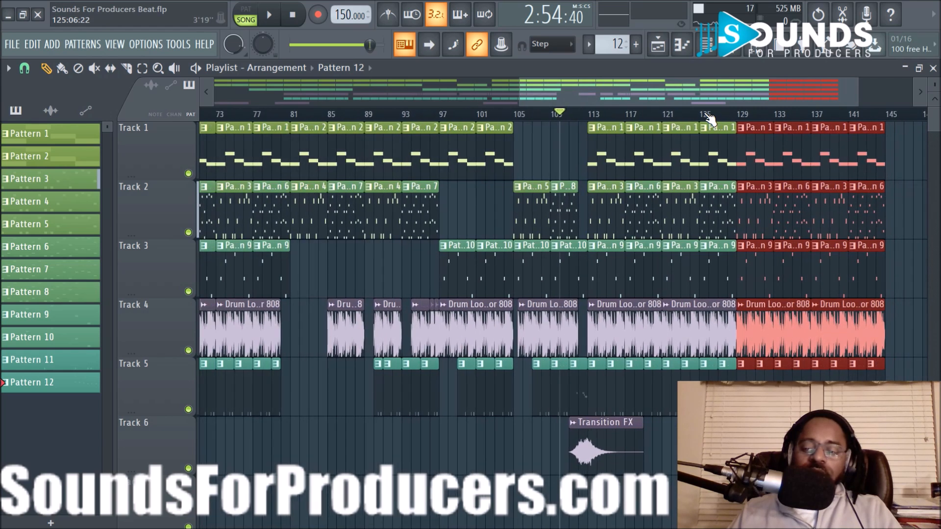
{"action": "left_click", "coordinate": [821, 436], "text": "ctrl"}
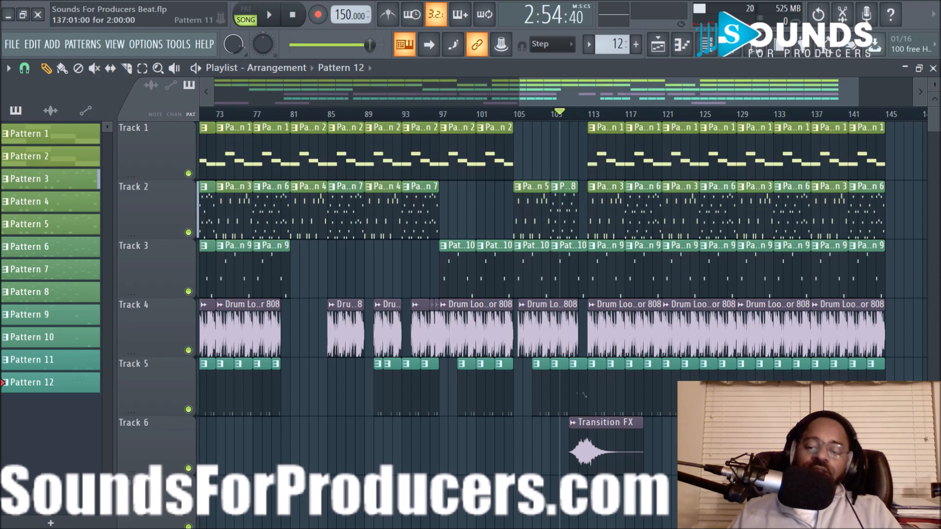
{"action": "left_click_drag", "start_coordinate": [592, 95], "coordinate": [616, 120]}
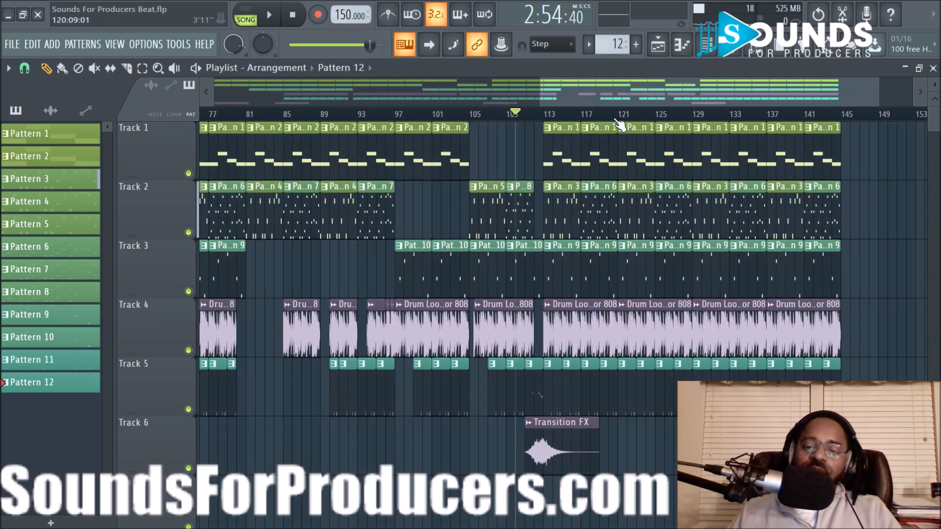
{"action": "scroll", "coordinate": [619, 125], "scroll_direction": "down", "scroll_amount": 3}
{"action": "scroll", "coordinate": [620, 124], "scroll_direction": "down", "scroll_amount": 1}
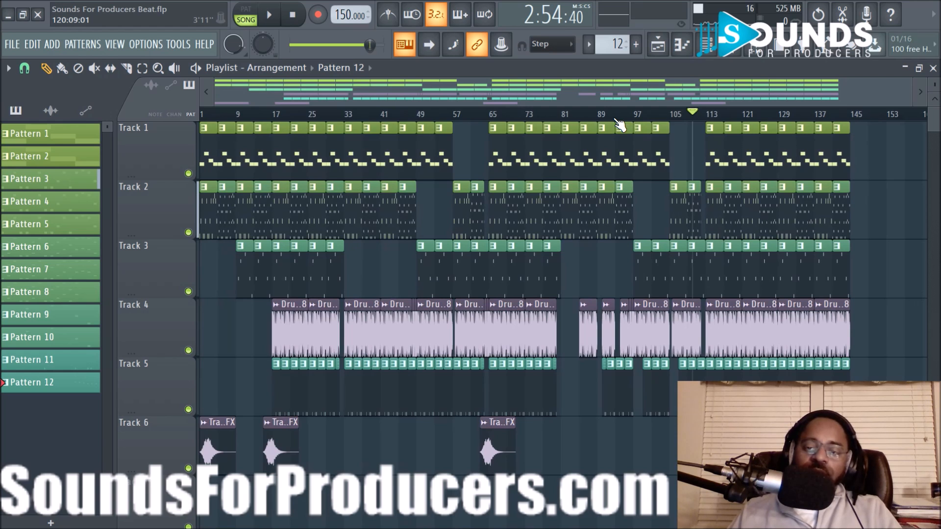
Play back the transition from bar 109 into the closing section at bar 113.
{"action": "scroll", "coordinate": [620, 125], "scroll_direction": "up", "scroll_amount": 6}
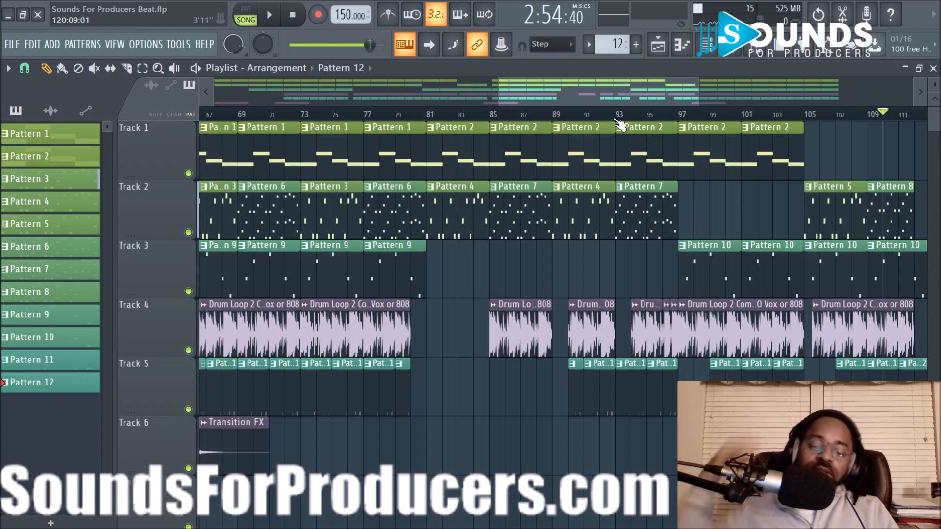
{"action": "scroll", "coordinate": [620, 125], "scroll_direction": "down", "scroll_amount": 3}
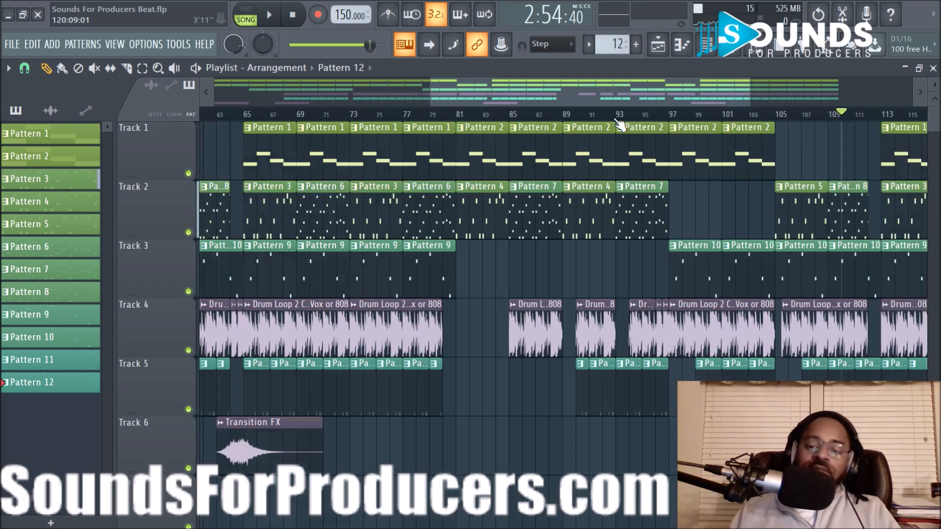
{"action": "left_click_drag", "start_coordinate": [634, 91], "coordinate": [751, 89]}
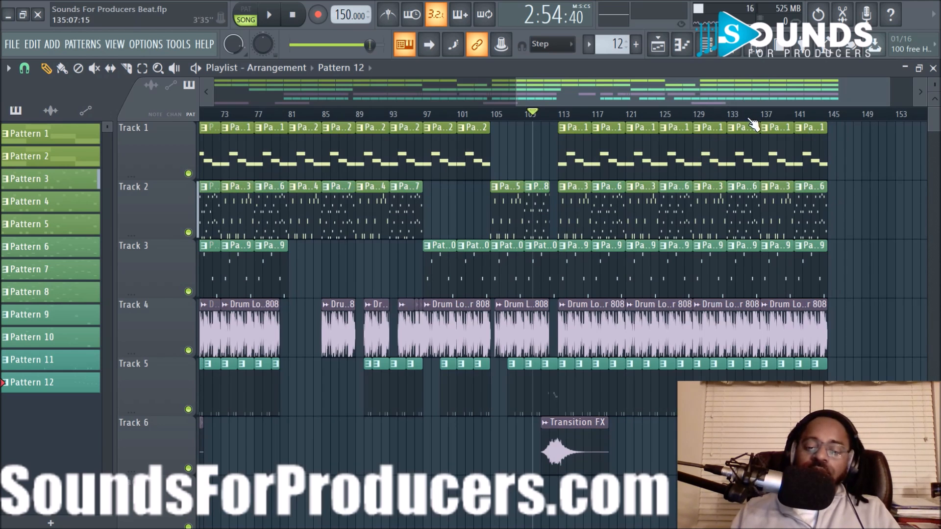
{"action": "key", "text": "space"}
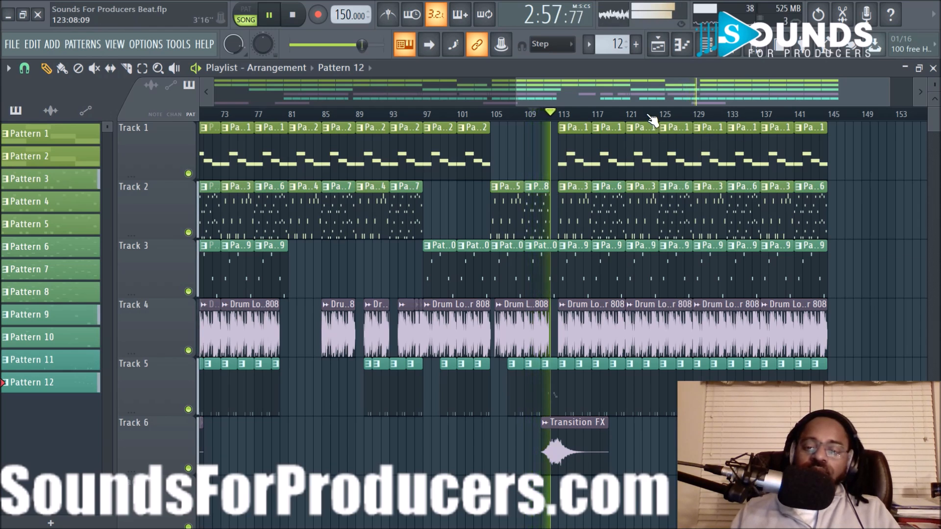
{"action": "scroll", "coordinate": [654, 119], "scroll_direction": "up", "scroll_amount": 2}
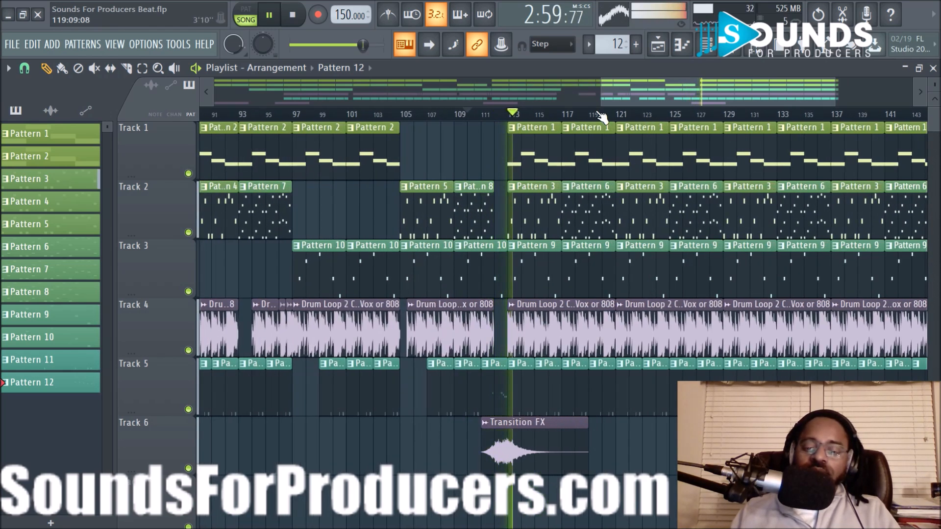
{"action": "scroll", "coordinate": [566, 117], "scroll_direction": "down", "scroll_amount": 3}
{"action": "key", "text": "space"}
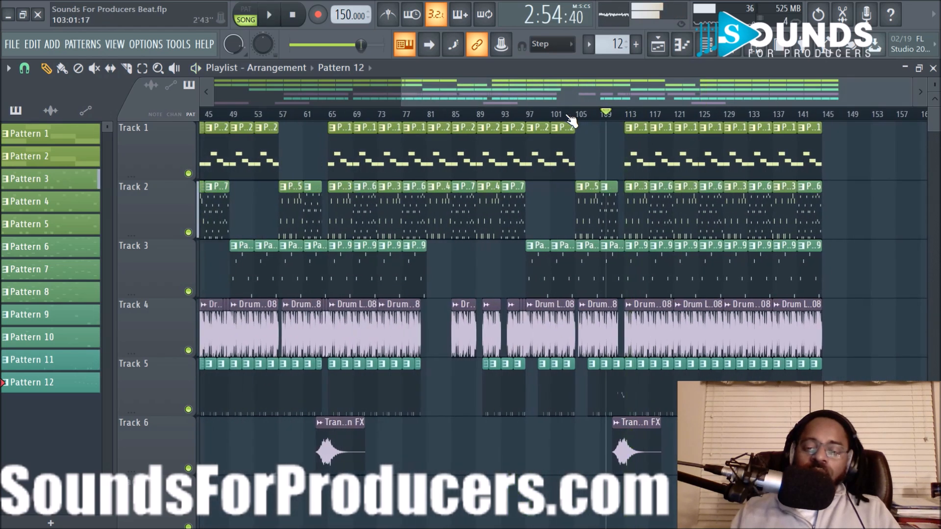
Create an automation clip for the mixer's Master volume and return to the playlist.
{"action": "left_click", "coordinate": [737, 53]}
{"action": "right_click", "coordinate": [55, 311]}
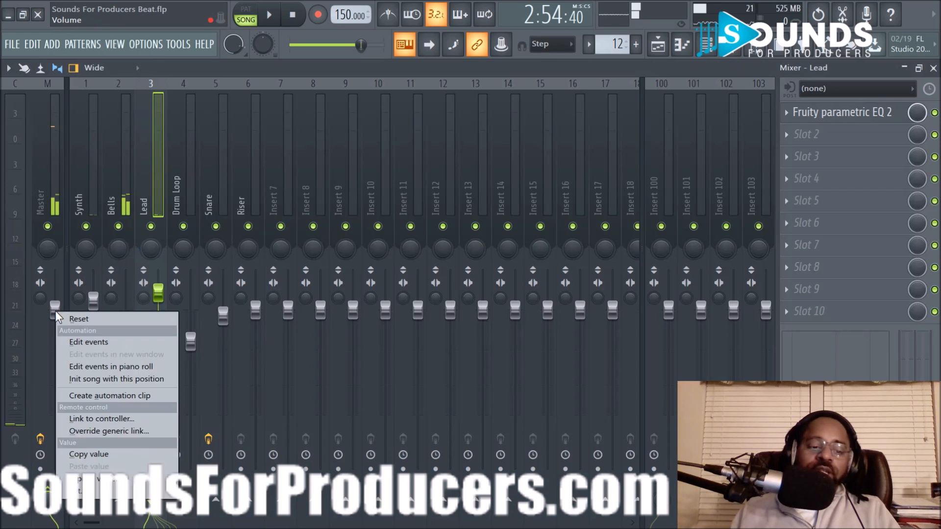
{"action": "left_click", "coordinate": [107, 396]}
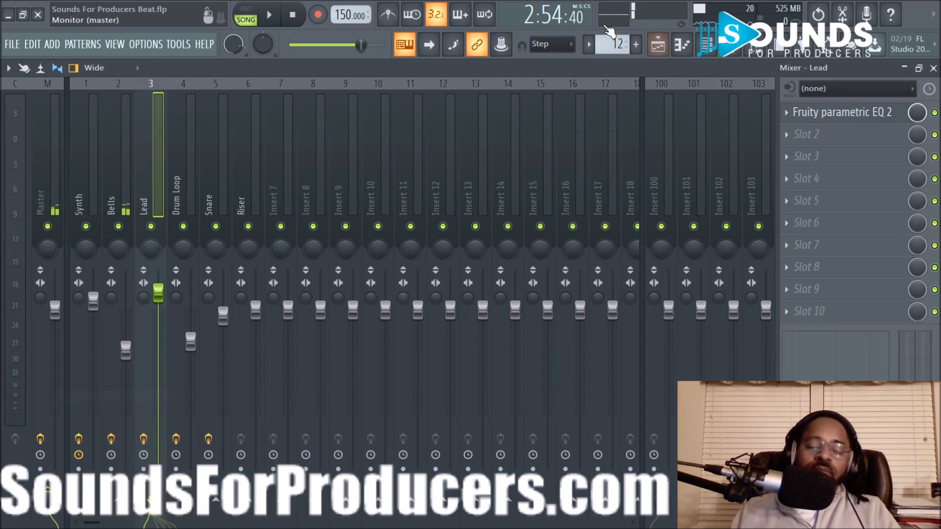
{"action": "left_click", "coordinate": [661, 49]}
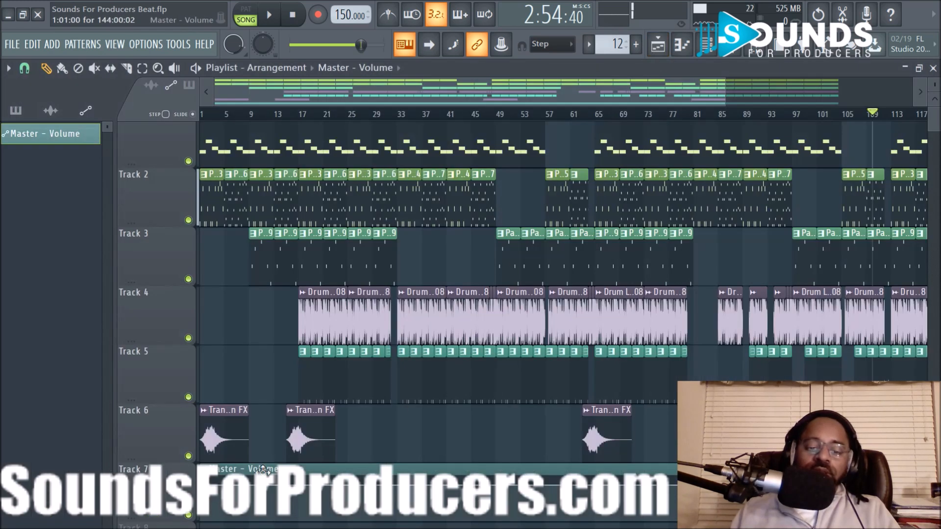
Shape the Track 7 Master volume automation into a fade to zero about 21 bars long, and move the clip to end at bar 145.
{"action": "scroll", "coordinate": [583, 122], "scroll_direction": "down", "scroll_amount": 3}
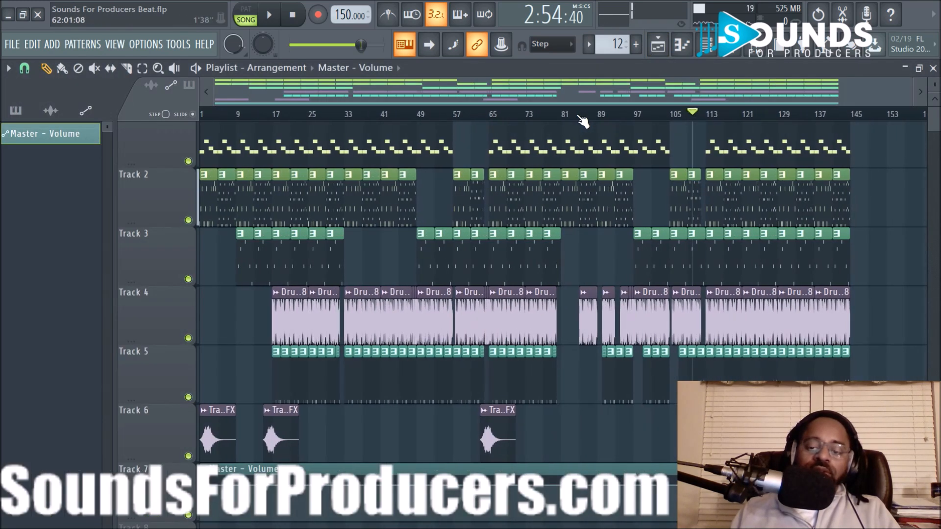
{"action": "left_click_drag", "start_coordinate": [856, 477], "coordinate": [303, 511]}
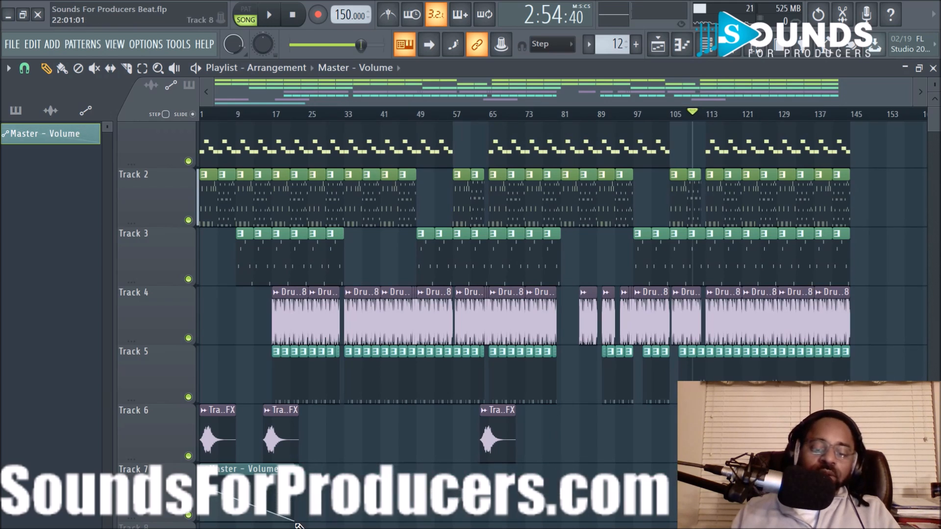
{"action": "left_click_drag", "start_coordinate": [259, 470], "coordinate": [848, 471]}
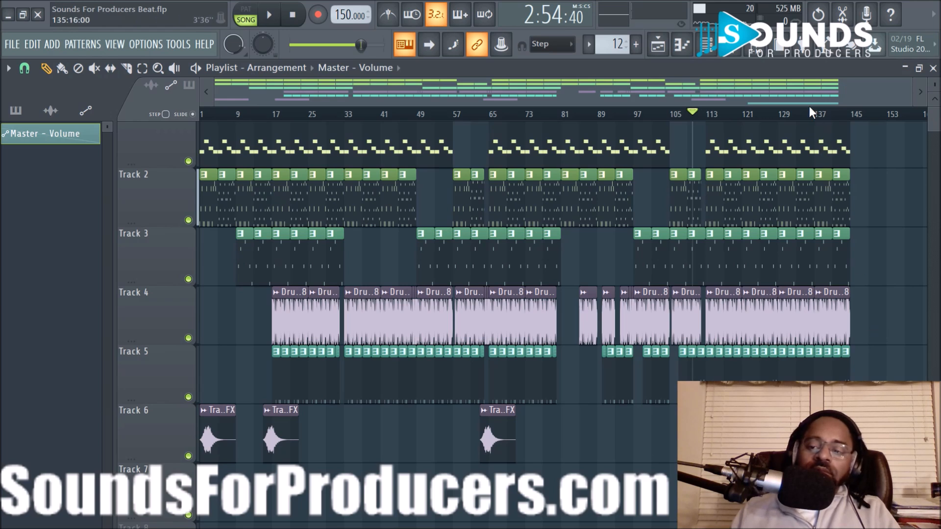
Move the Master volume fade clip to start at bar 129 and pull its end point back to bar 145 at 0%.
{"action": "scroll", "coordinate": [813, 123], "scroll_direction": "up", "scroll_amount": 4}
{"action": "left_click_drag", "start_coordinate": [784, 100], "coordinate": [823, 104]}
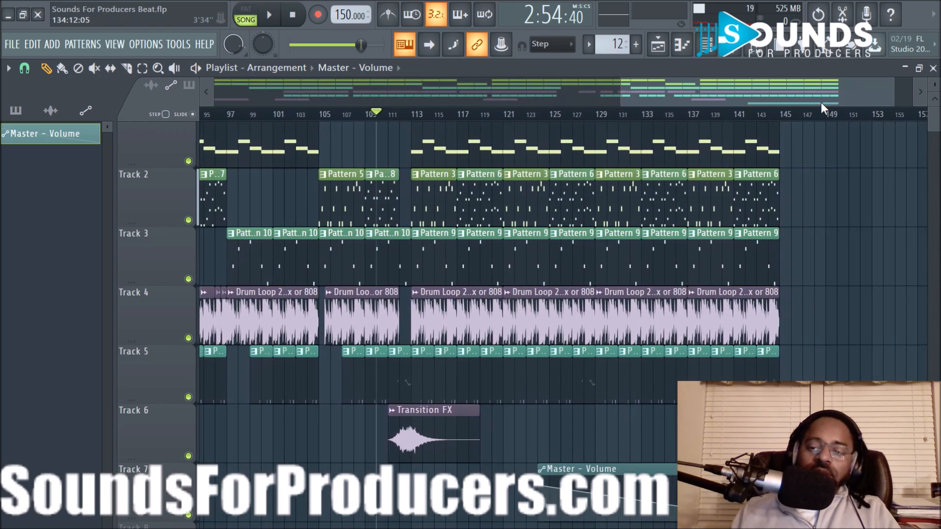
{"action": "scroll", "coordinate": [816, 242], "scroll_direction": "down", "scroll_amount": 4}
{"action": "scroll", "coordinate": [811, 272], "scroll_direction": "up", "scroll_amount": 4}
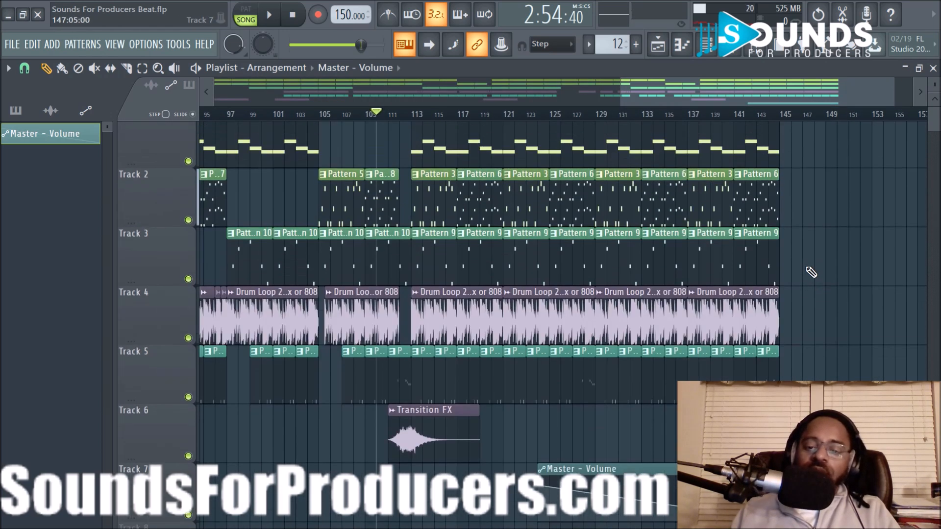
{"action": "scroll", "coordinate": [811, 272], "scroll_direction": "down", "scroll_amount": 3}
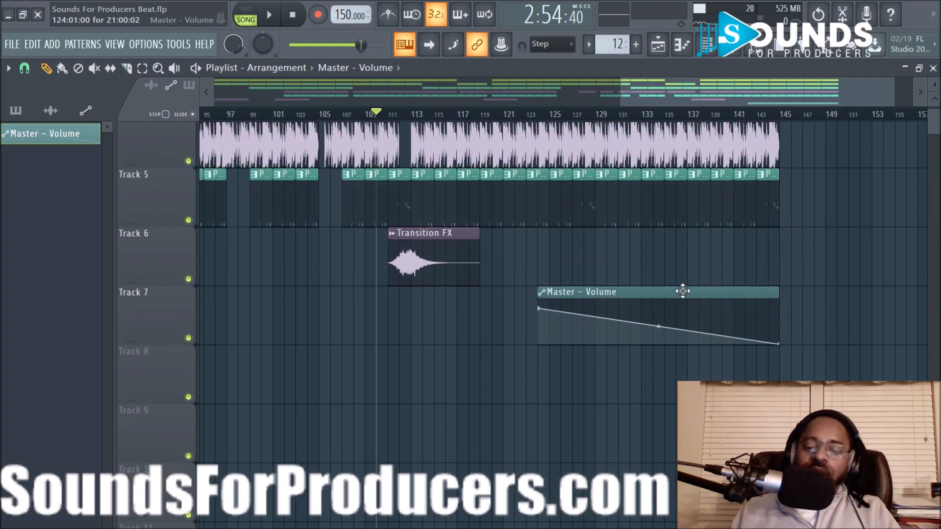
{"action": "left_click_drag", "start_coordinate": [682, 290], "coordinate": [747, 292]}
{"action": "left_click_drag", "start_coordinate": [838, 345], "coordinate": [787, 357]}
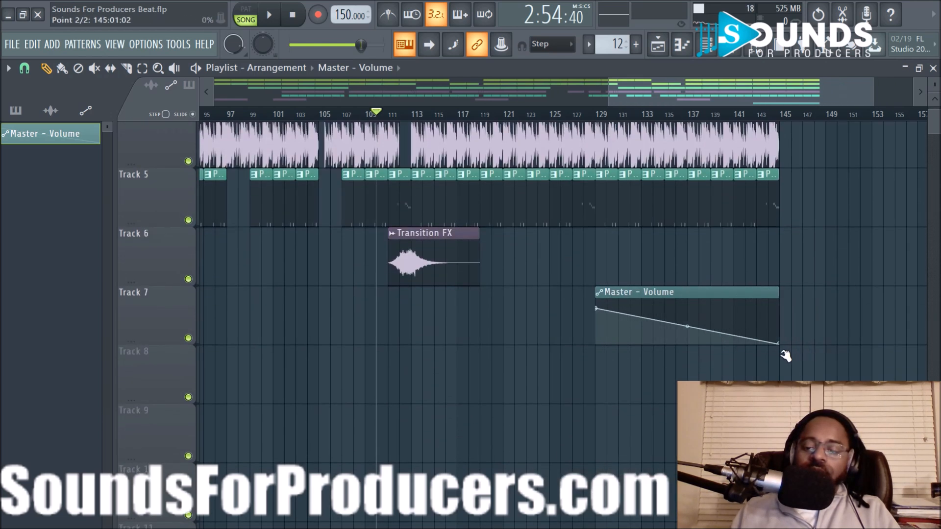
Play the ending from about bar 127 to hear the Master volume fade-out.
{"action": "left_click", "coordinate": [580, 116]}
{"action": "key", "text": "space"}
{"action": "scroll", "coordinate": [683, 118], "scroll_direction": "down", "scroll_amount": 3}
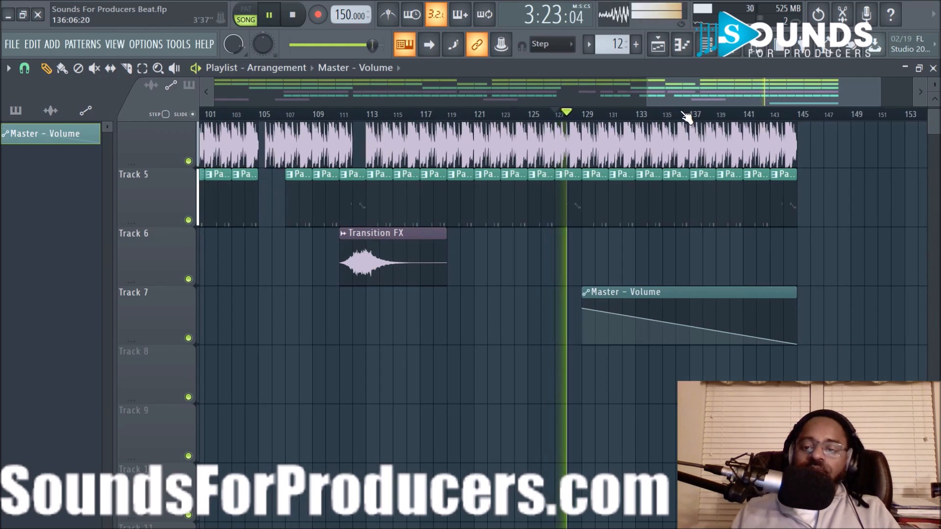
{"action": "scroll", "coordinate": [686, 118], "scroll_direction": "down", "scroll_amount": 2}
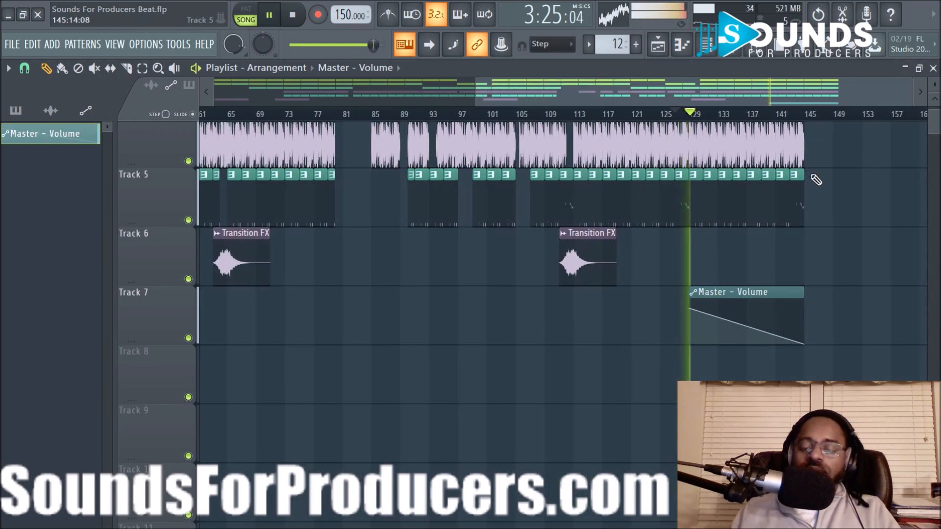
{"action": "scroll", "coordinate": [850, 192], "scroll_direction": "up", "scroll_amount": 4}
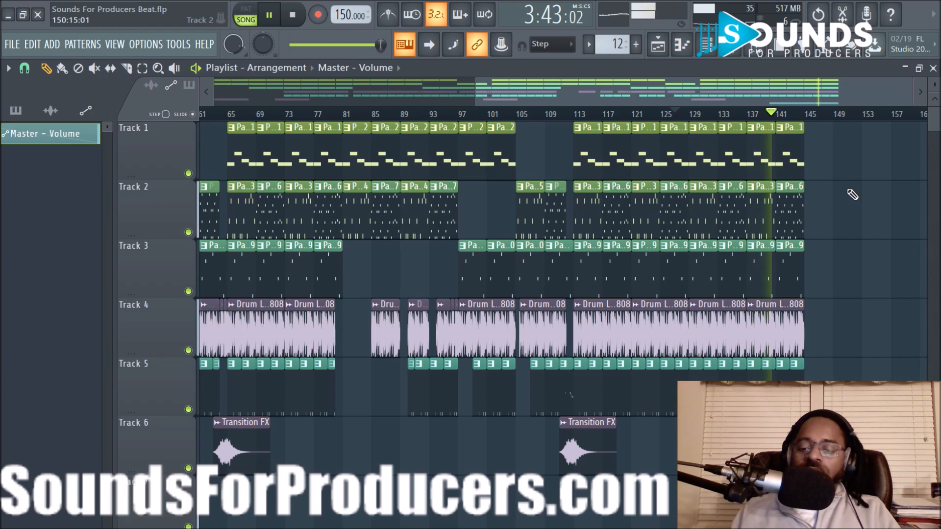
{"action": "key", "text": "space"}
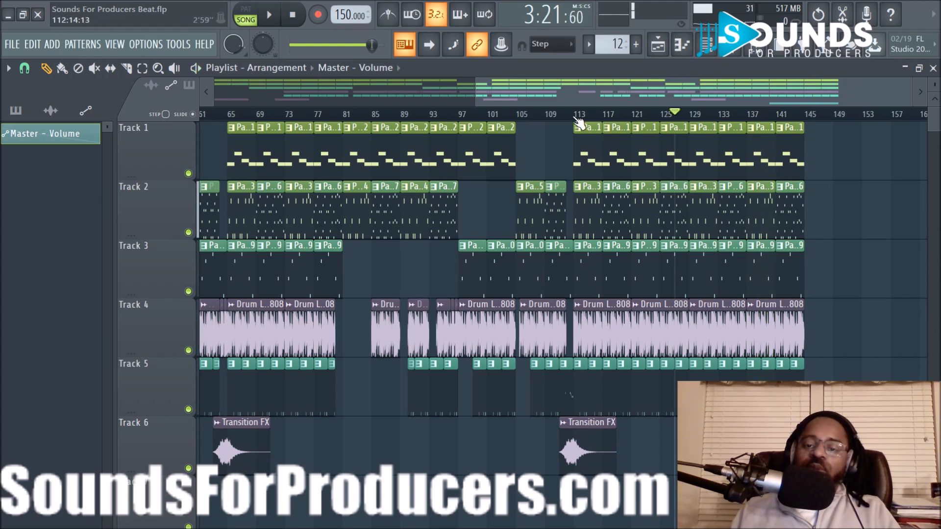
Set a looping time selection over bars 113 to 129, place the playback position at bar 113, and deselect the clips.
{"action": "left_click_drag", "start_coordinate": [575, 120], "coordinate": [688, 122]}
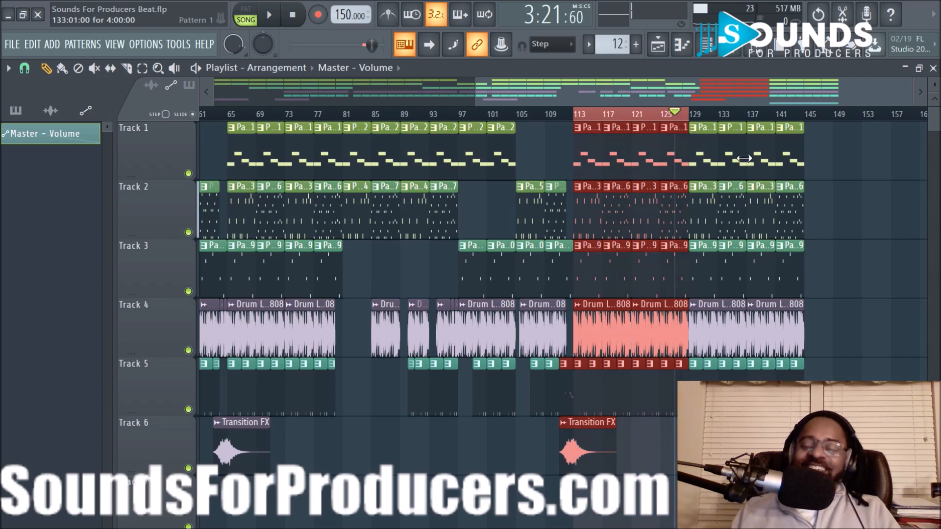
{"action": "left_click", "coordinate": [579, 120]}
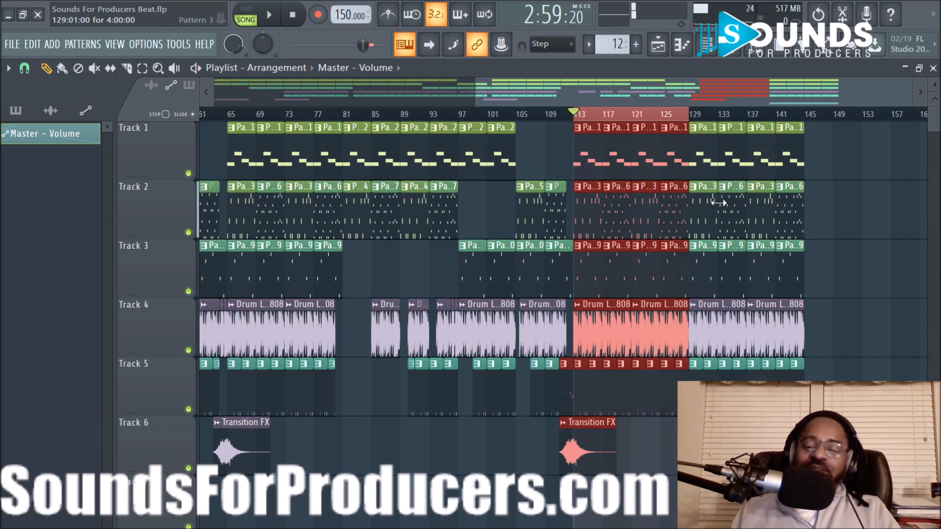
{"action": "left_click", "coordinate": [840, 259]}
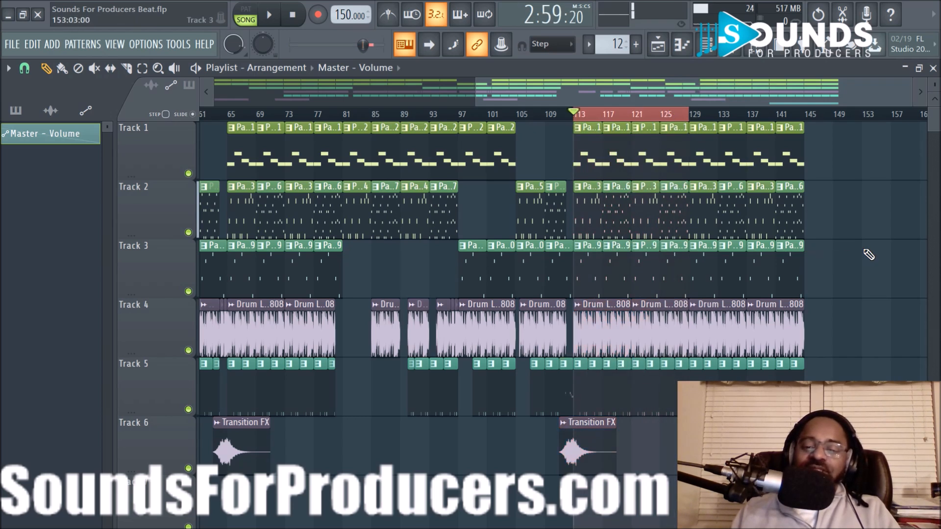
{"action": "scroll", "coordinate": [646, 127], "scroll_direction": "up", "scroll_amount": 4}
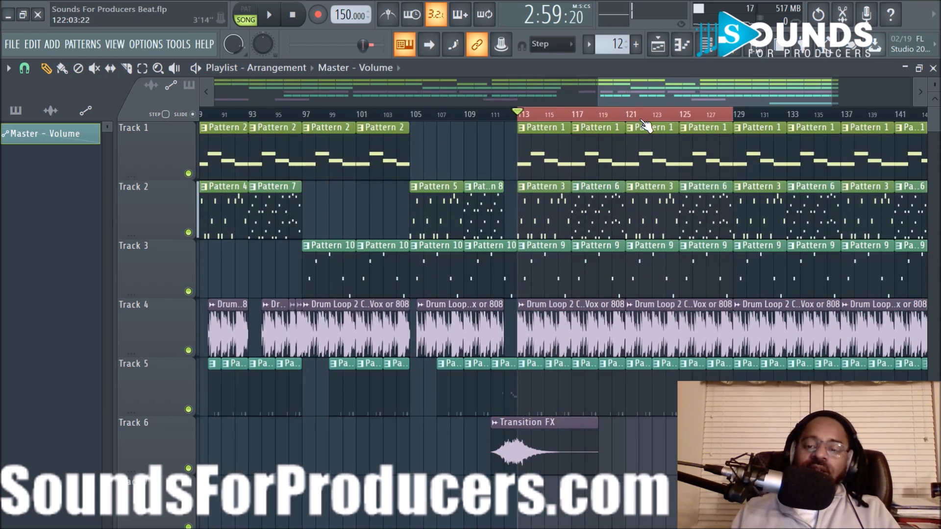
{"action": "scroll", "coordinate": [645, 127], "scroll_direction": "down", "scroll_amount": 1}
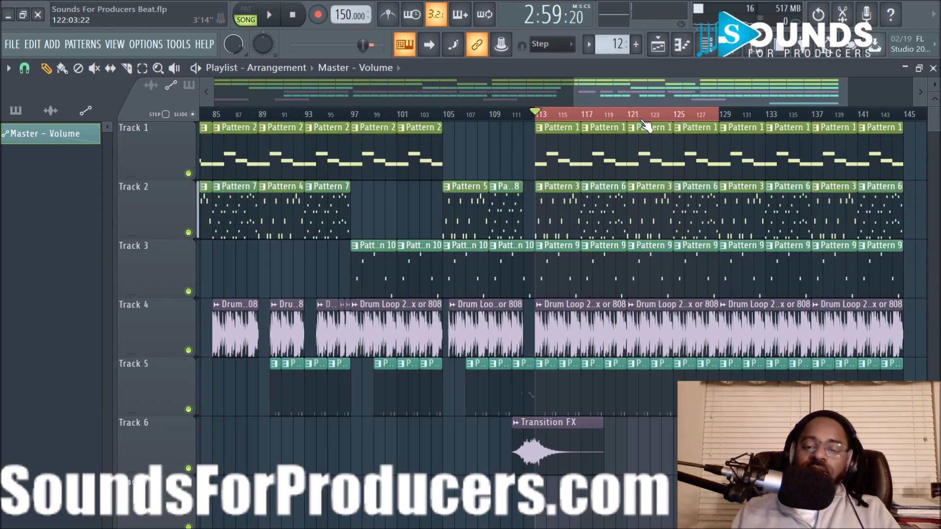
{"action": "scroll", "coordinate": [651, 120], "scroll_direction": "up", "scroll_amount": 2}
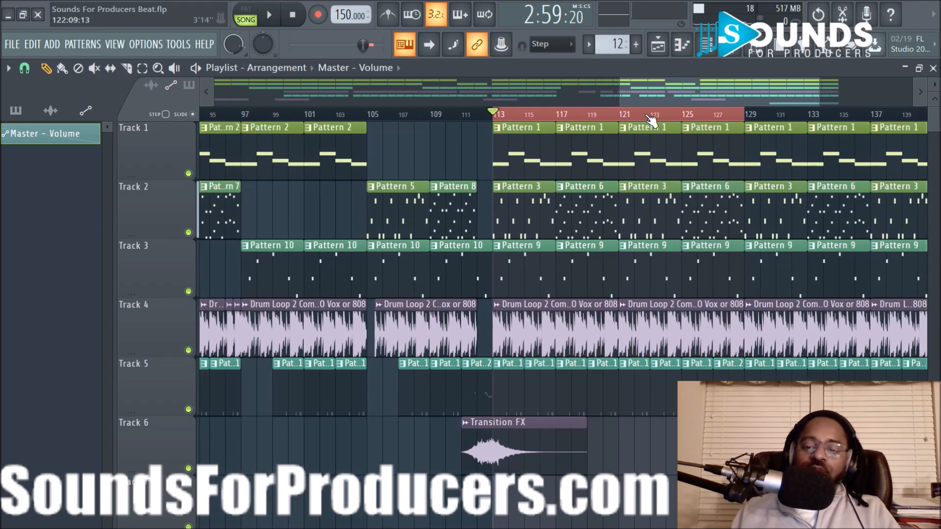
{"action": "mouse_move", "coordinate": [652, 102]}
{"action": "left_mouse_down"}
{"action": "mouse_move", "coordinate": [598, 98]}
{"action": "mouse_move", "coordinate": [663, 114]}
{"action": "left_mouse_up"}
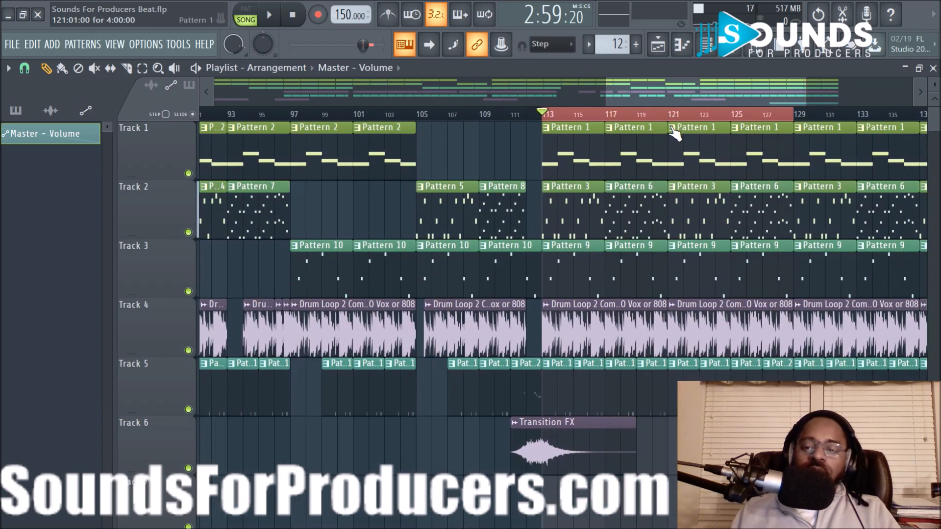
Play the selected section from bar 113 while inspecting the Master and Synth tracks in the mixer.
{"action": "left_click", "coordinate": [732, 54]}
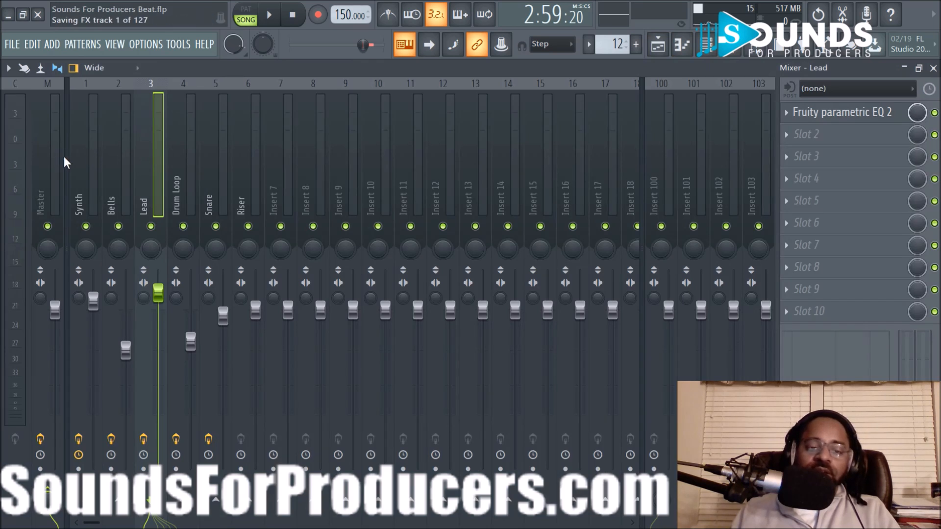
{"action": "left_click", "coordinate": [50, 173]}
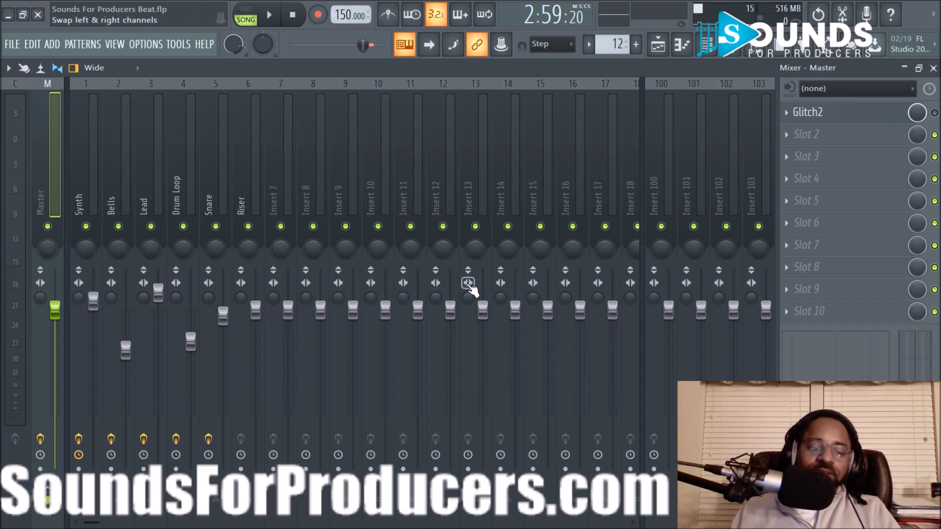
{"action": "key", "text": "space"}
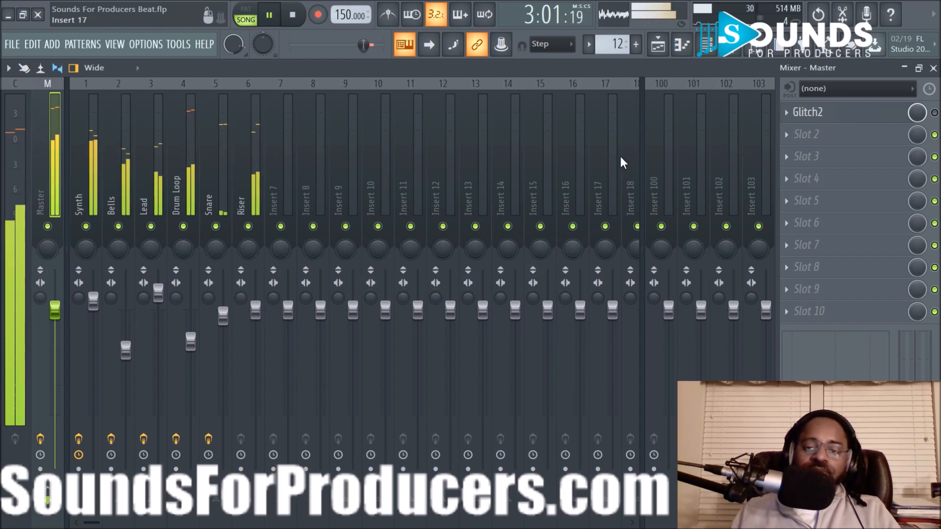
{"action": "left_click", "coordinate": [80, 198]}
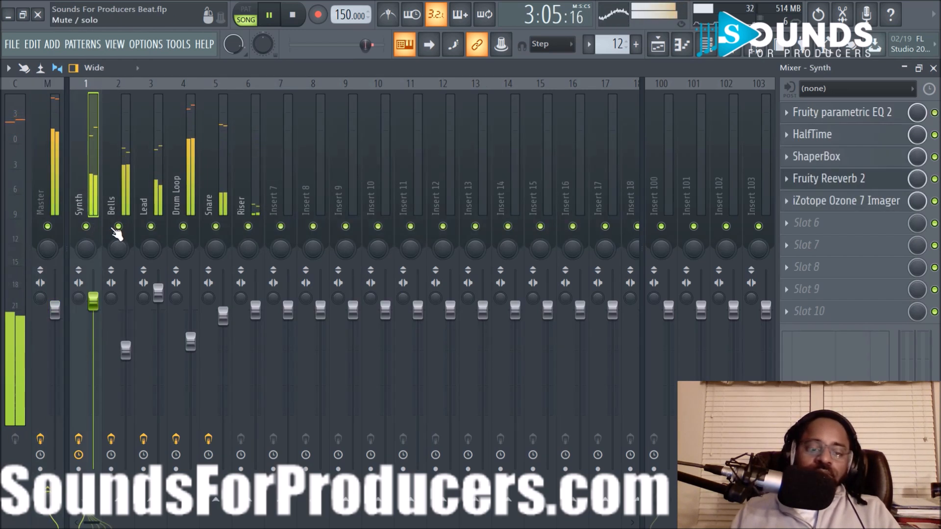
Adjust the Bells mixer track's stereo separation and lower its volume to 64% (-8.8 dB).
{"action": "left_click", "coordinate": [112, 276]}
{"action": "left_click_drag", "start_coordinate": [110, 298], "coordinate": [129, 366]}
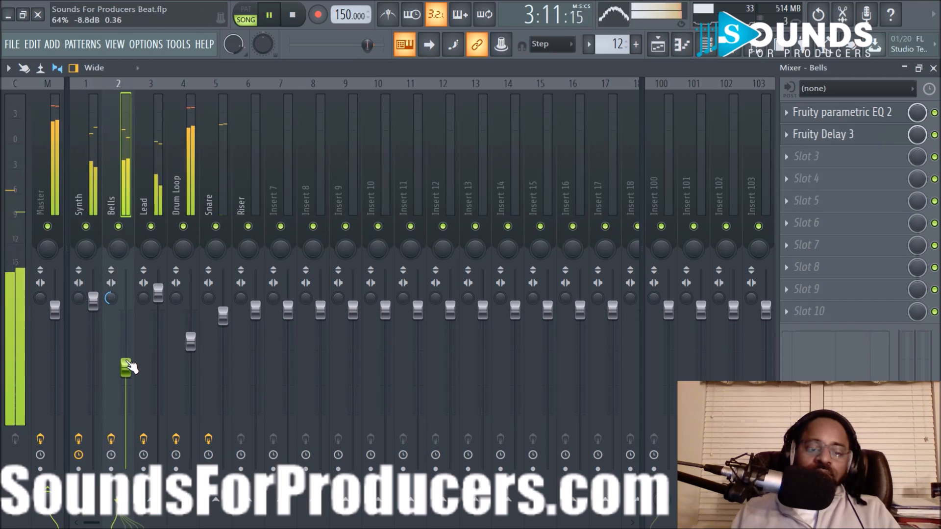
Solo the Lead track briefly, then pan it slightly right and raise its volume a little.
{"action": "right_click", "coordinate": [150, 226]}
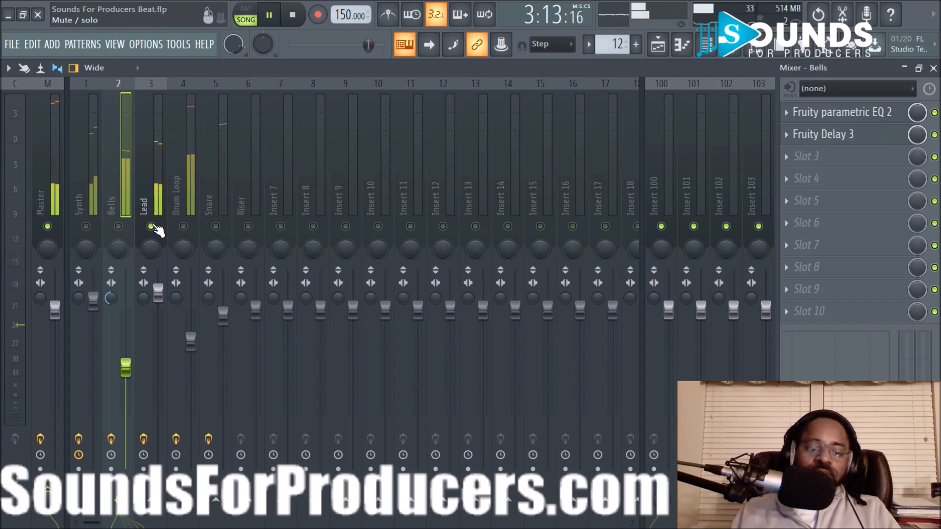
{"action": "right_click", "coordinate": [151, 227]}
{"action": "left_click_drag", "start_coordinate": [151, 249], "coordinate": [150, 240]}
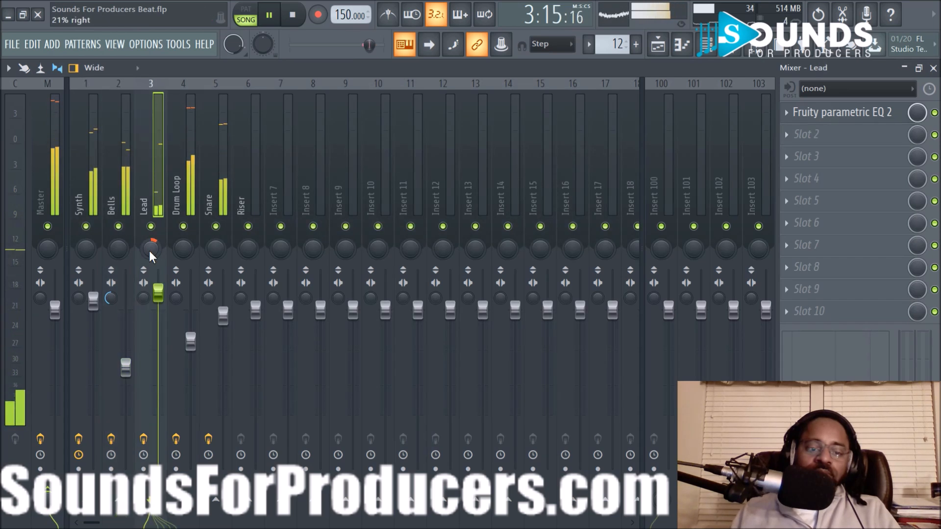
{"action": "left_click_drag", "start_coordinate": [158, 293], "coordinate": [157, 283]}
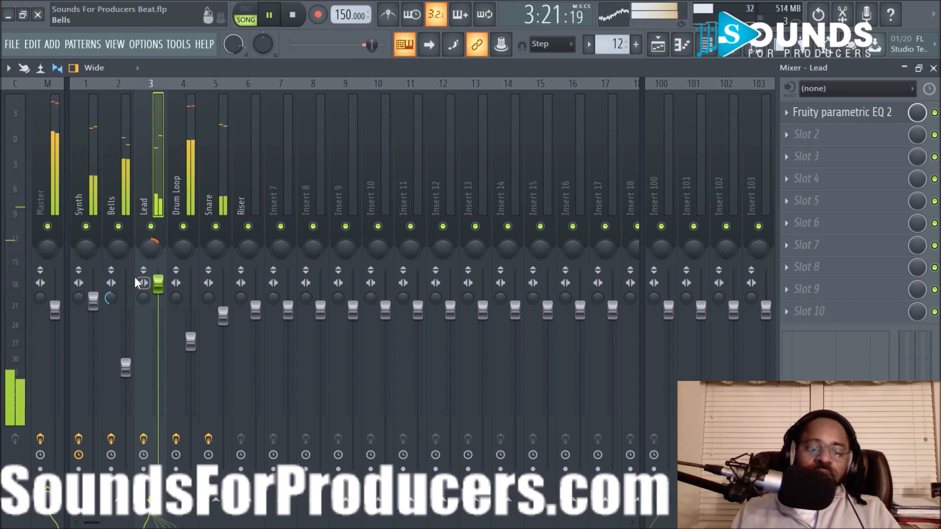
Pan the Synth track slightly left and lower the Drum Loop track's volume a little.
{"action": "left_click", "coordinate": [81, 249]}
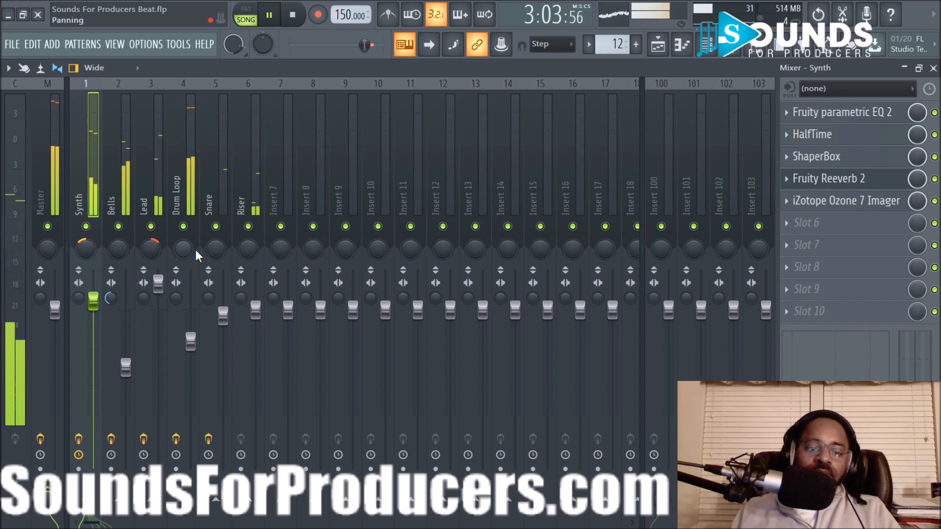
{"action": "left_click_drag", "start_coordinate": [195, 345], "coordinate": [199, 348]}
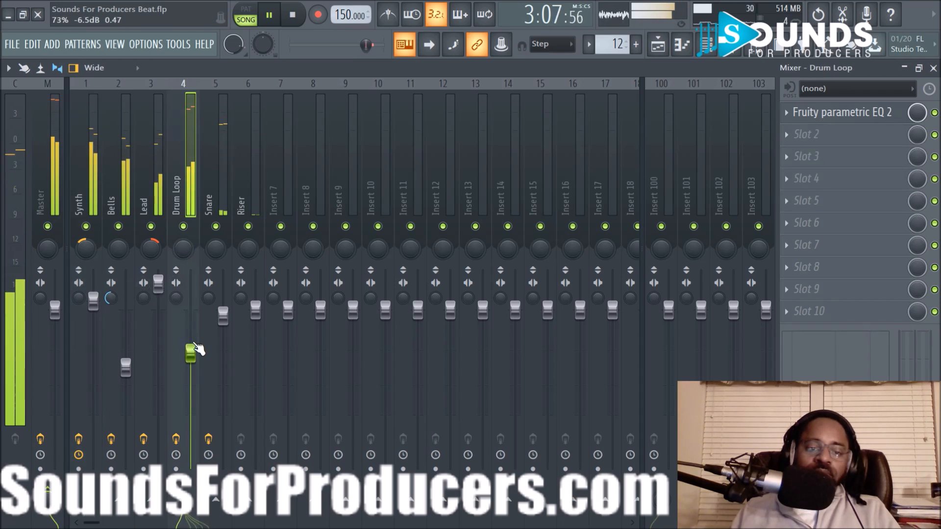
{"action": "left_click_drag", "start_coordinate": [195, 344], "coordinate": [195, 341]}
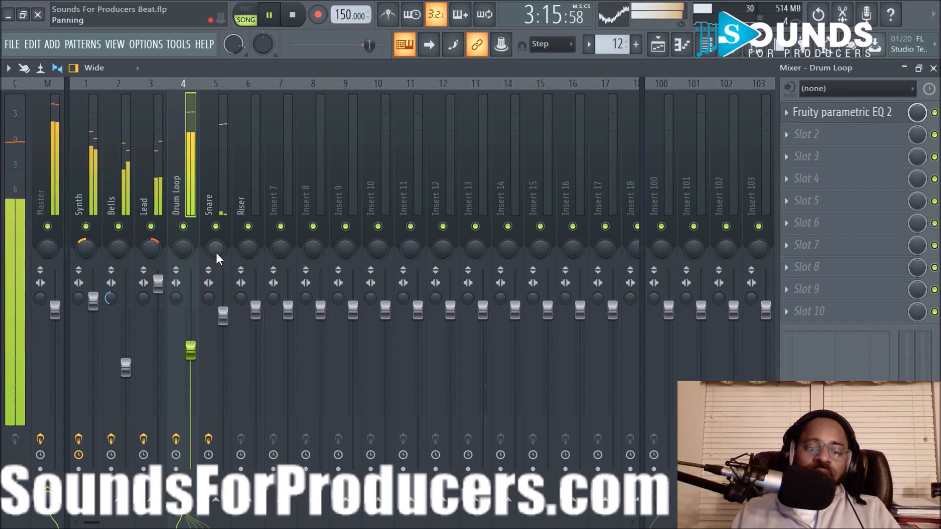
Lower the Snare track's volume to 87% (-3.0 dB) and save the project.
{"action": "scroll", "coordinate": [222, 316], "scroll_direction": "down", "scroll_amount": 4}
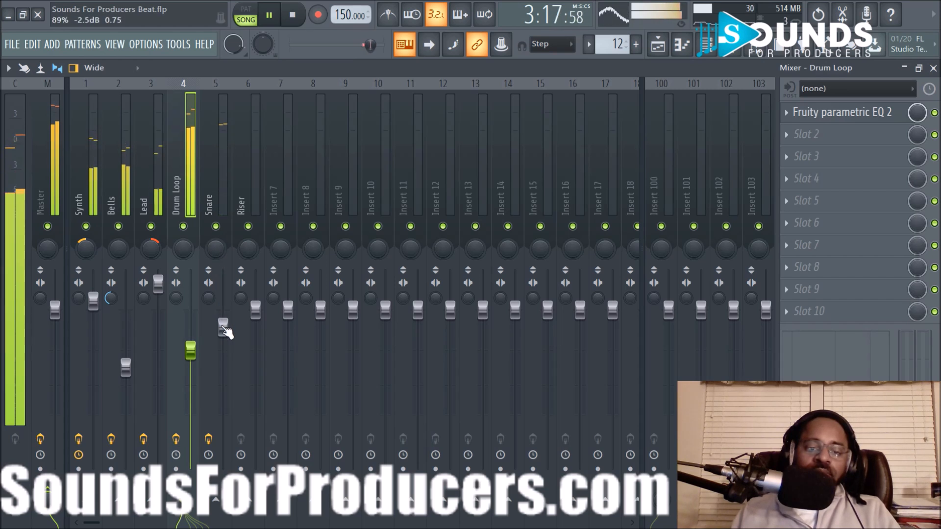
{"action": "scroll", "coordinate": [223, 328], "scroll_direction": "down", "scroll_amount": 2}
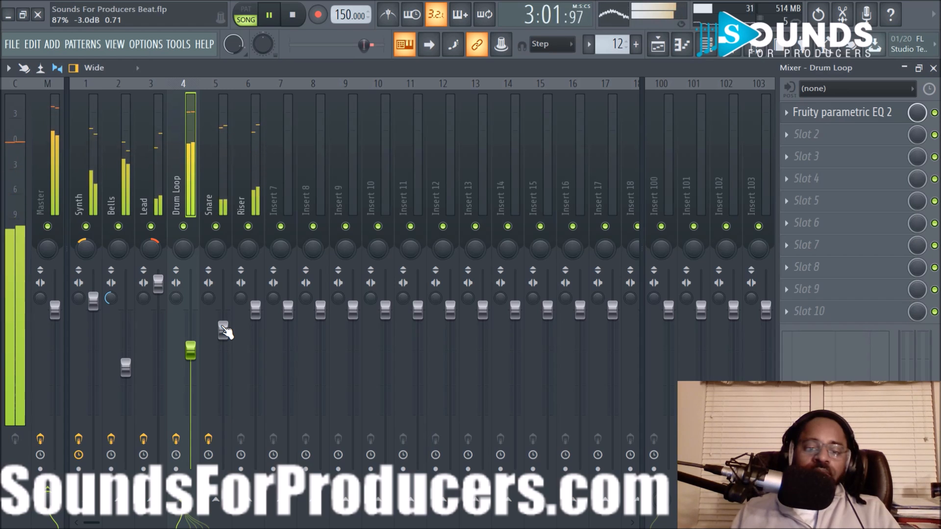
{"action": "key", "text": "ctrl+s"}
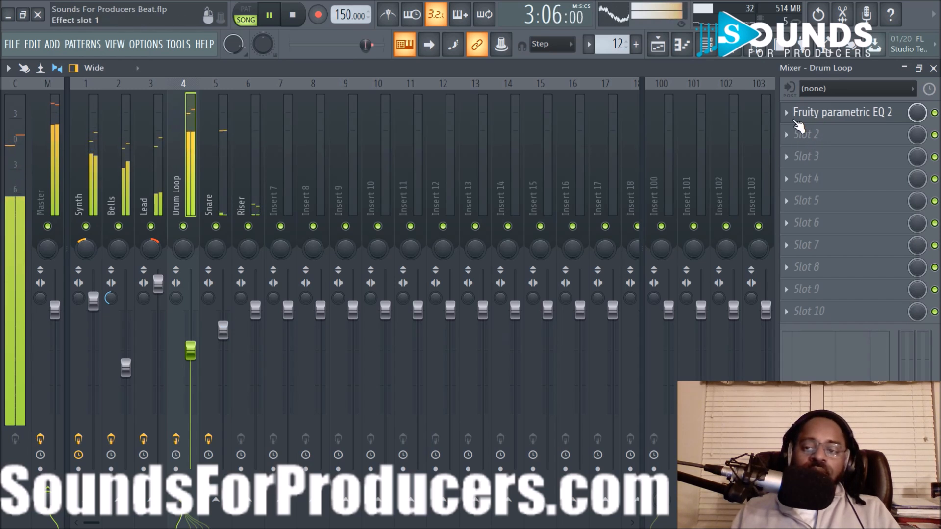
Stop playback and inspect the effect chains on the Master, Synth, Bells, Snare, Lead and Drum Loop tracks.
{"action": "left_click", "coordinate": [47, 166]}
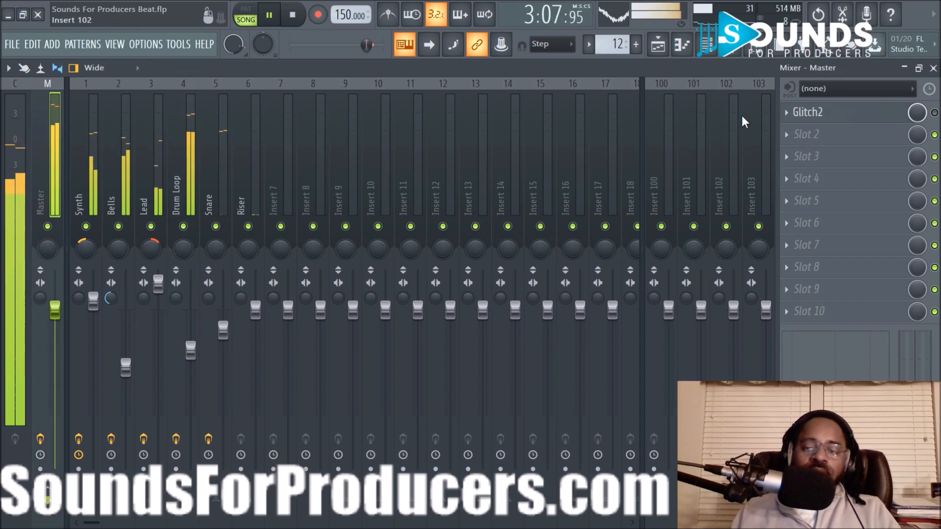
{"action": "key", "text": "space"}
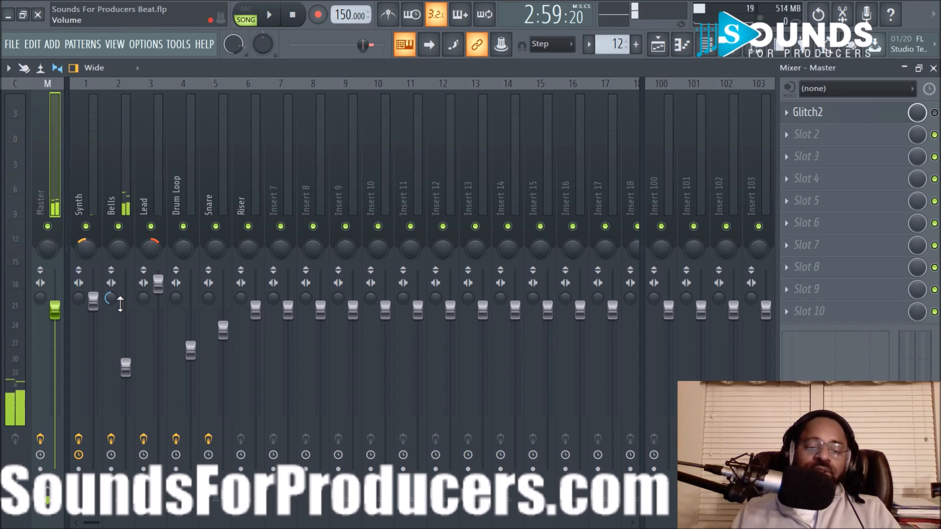
{"action": "left_click", "coordinate": [88, 163]}
{"action": "left_click", "coordinate": [114, 157]}
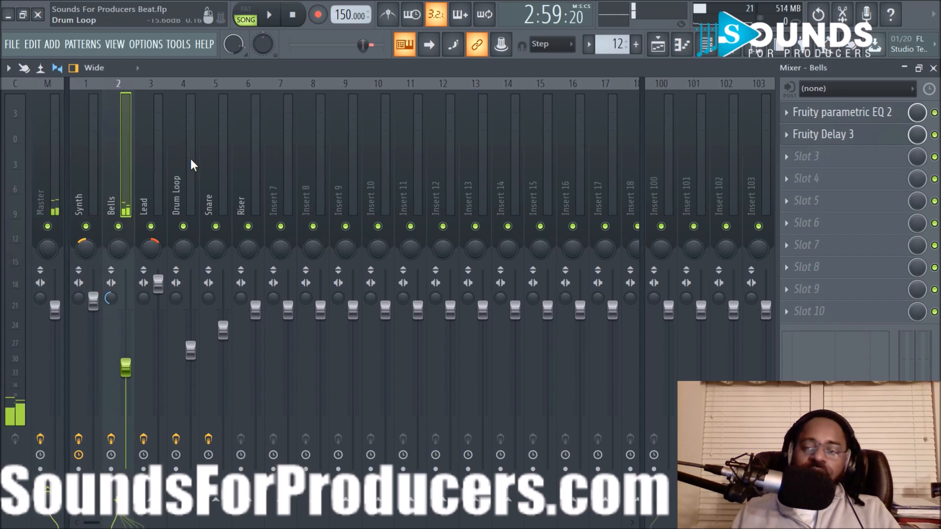
{"action": "left_click", "coordinate": [207, 174]}
{"action": "left_click", "coordinate": [173, 171]}
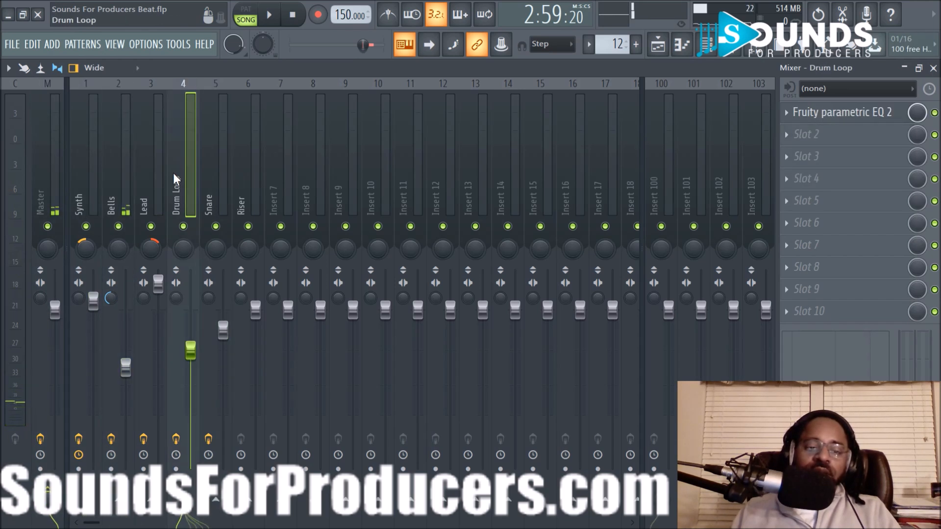
{"action": "left_click", "coordinate": [149, 173]}
{"action": "left_click", "coordinate": [177, 175]}
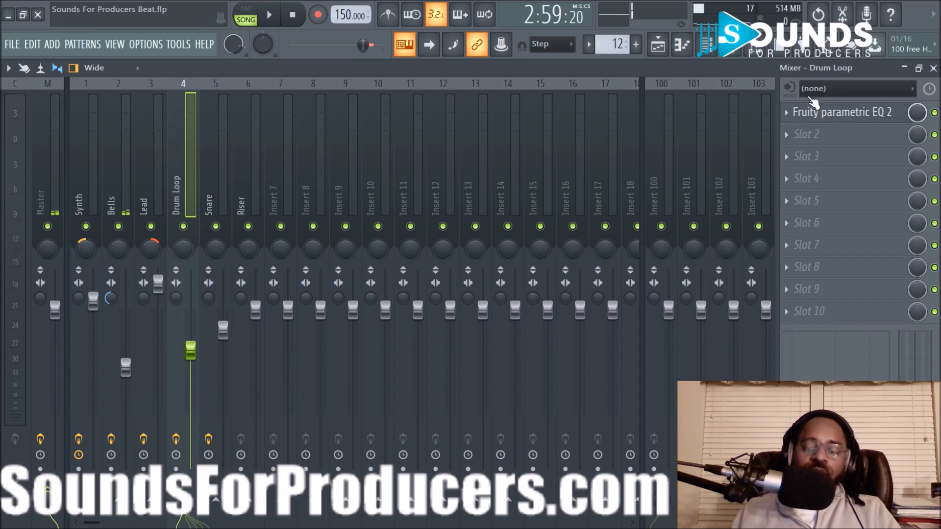
Replace Glitch2 on the Master track with Neutron, dismiss its preset manager, and reposition the plugin window so the mixer tracks are visible.
{"action": "left_click", "coordinate": [46, 183]}
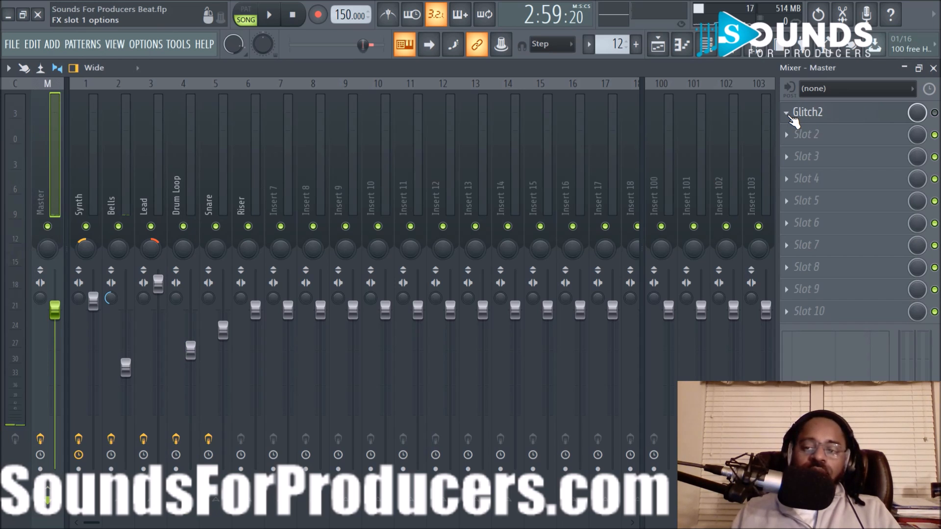
{"action": "left_click", "coordinate": [787, 113]}
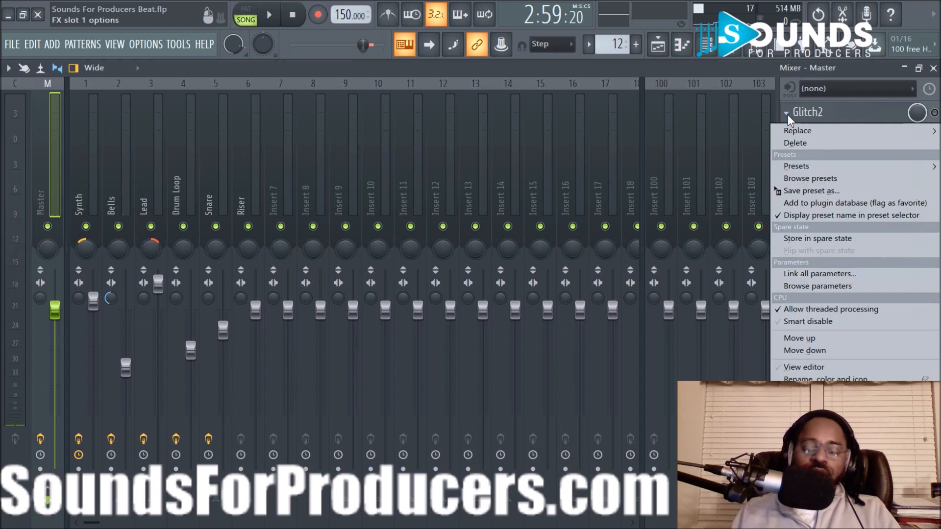
{"action": "mouse_move", "coordinate": [787, 130]}
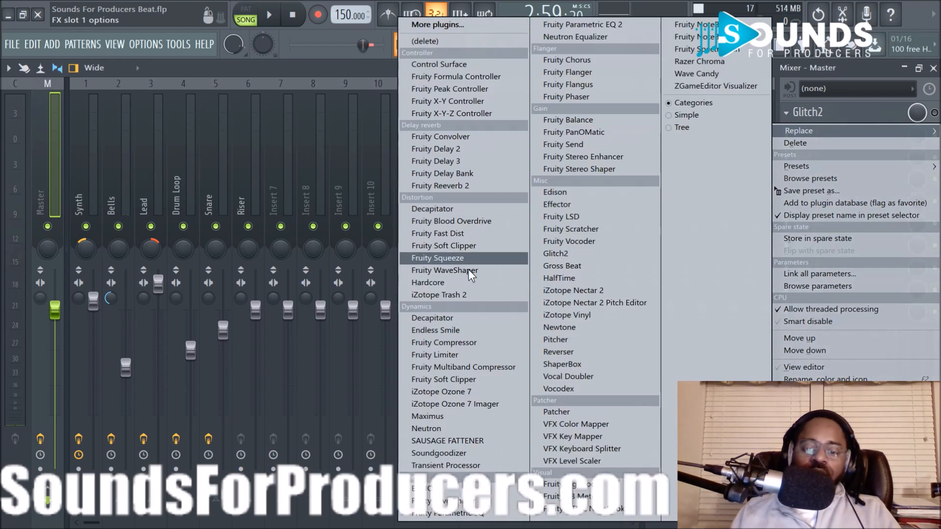
{"action": "left_click", "coordinate": [450, 426]}
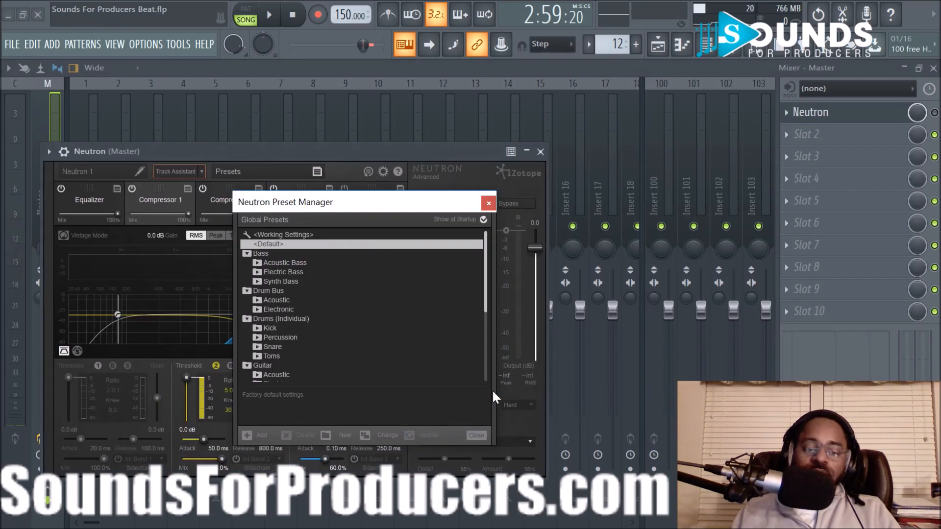
{"action": "left_click", "coordinate": [476, 436]}
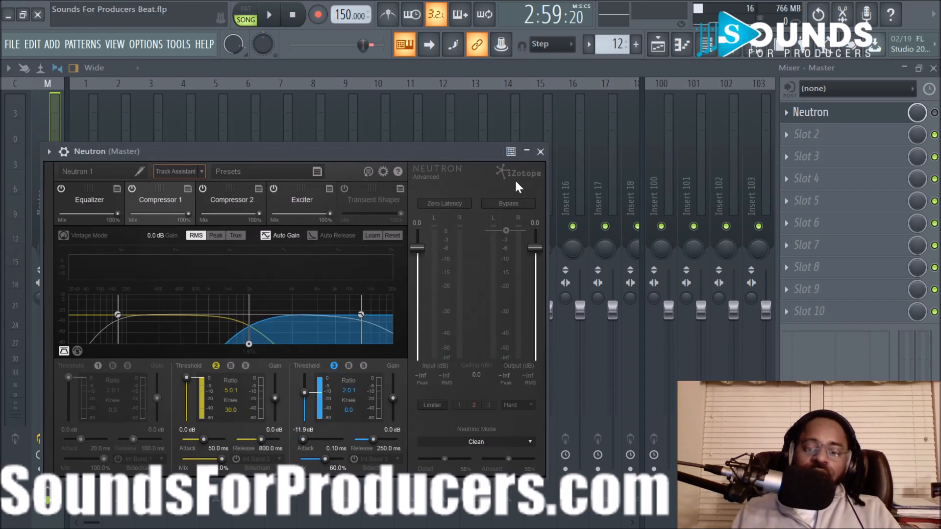
{"action": "left_click_drag", "start_coordinate": [442, 151], "coordinate": [642, 123]}
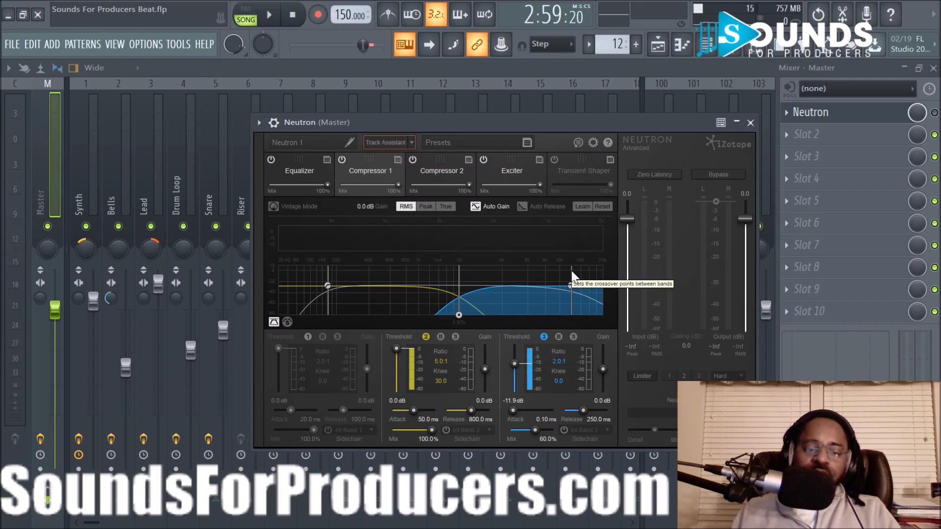
Enable the Neutron effect slot on the Master track, then reopen its editor and dismiss the preset manager.
{"action": "key", "text": "space"}
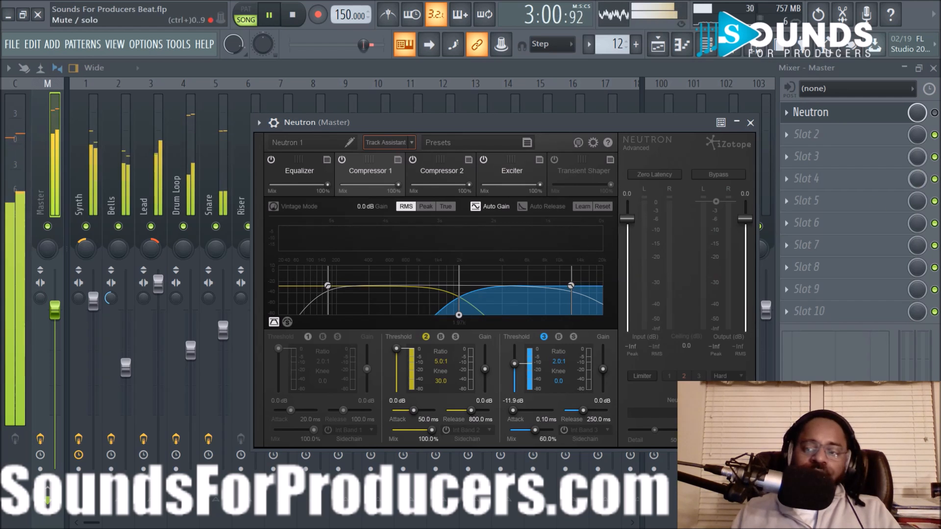
{"action": "key", "text": "space"}
{"action": "left_click", "coordinate": [934, 113]}
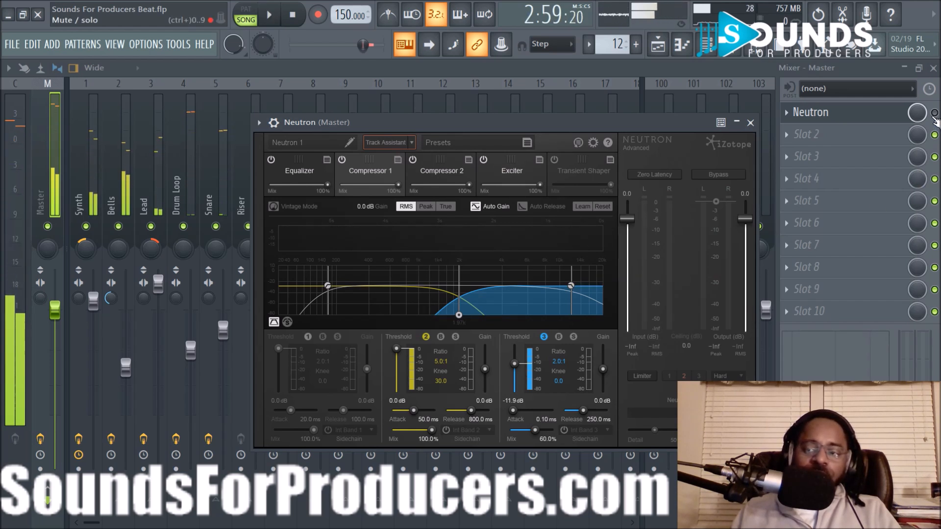
{"action": "key", "text": "Escape"}
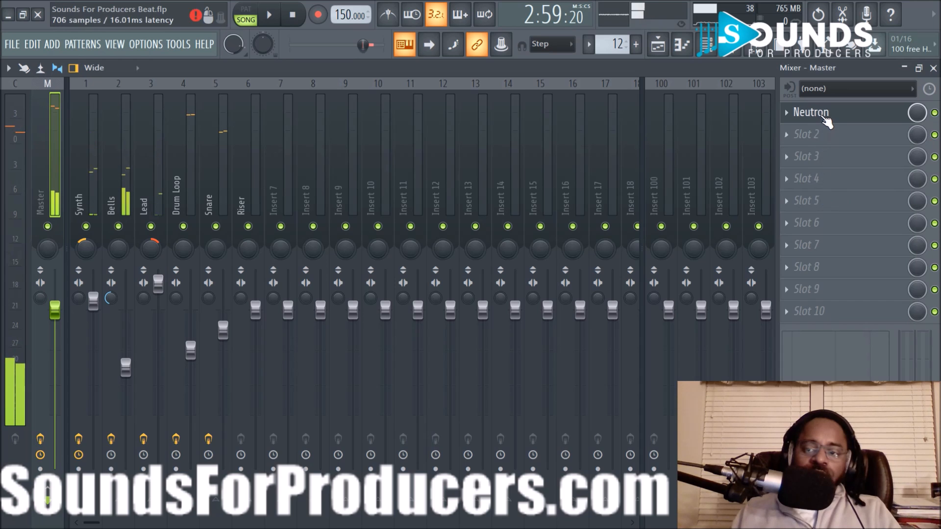
{"action": "left_click", "coordinate": [822, 118]}
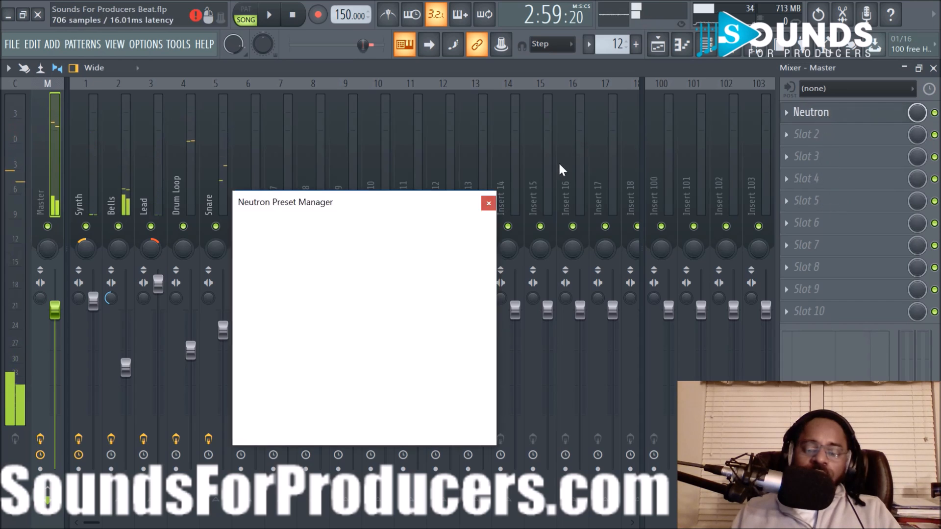
{"action": "left_click", "coordinate": [478, 435]}
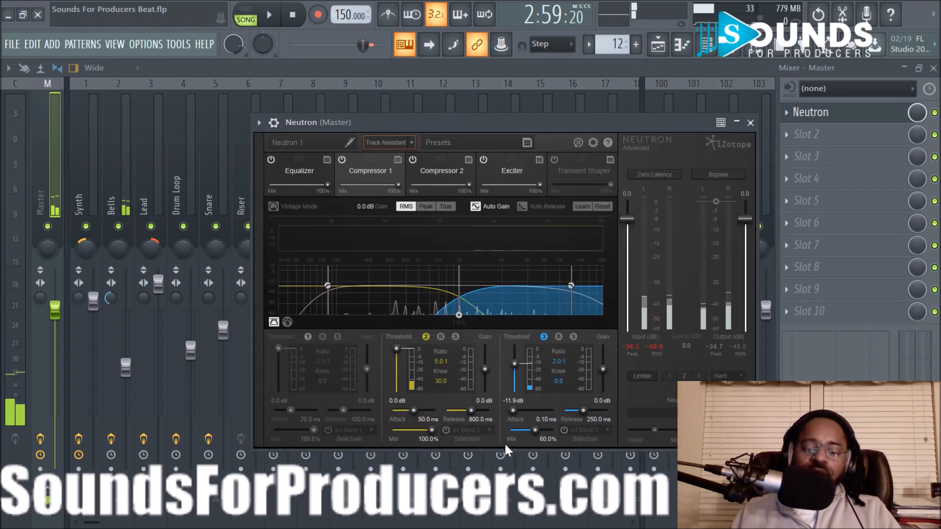
Run Neutron's Track Assistant on the Master while the beat plays, stopping playback once the analysis is done.
{"action": "key", "text": "space"}
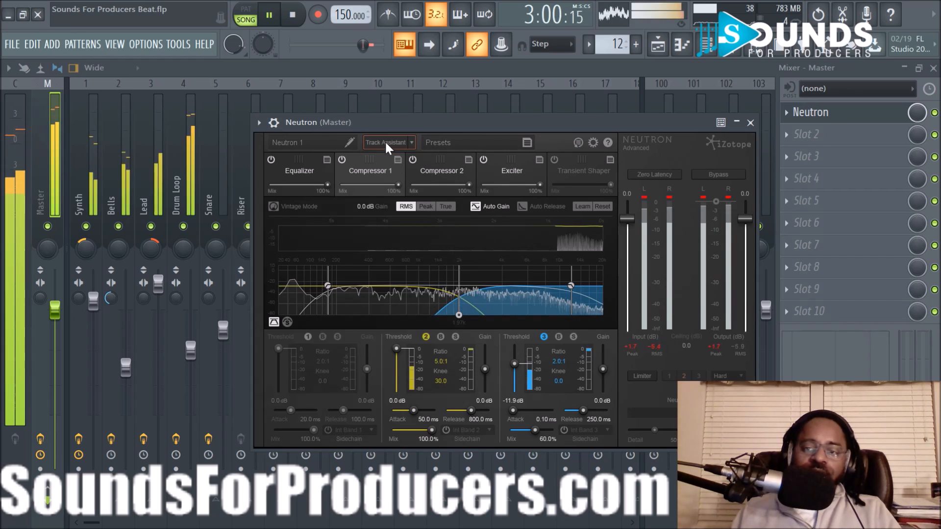
{"action": "left_click", "coordinate": [384, 140]}
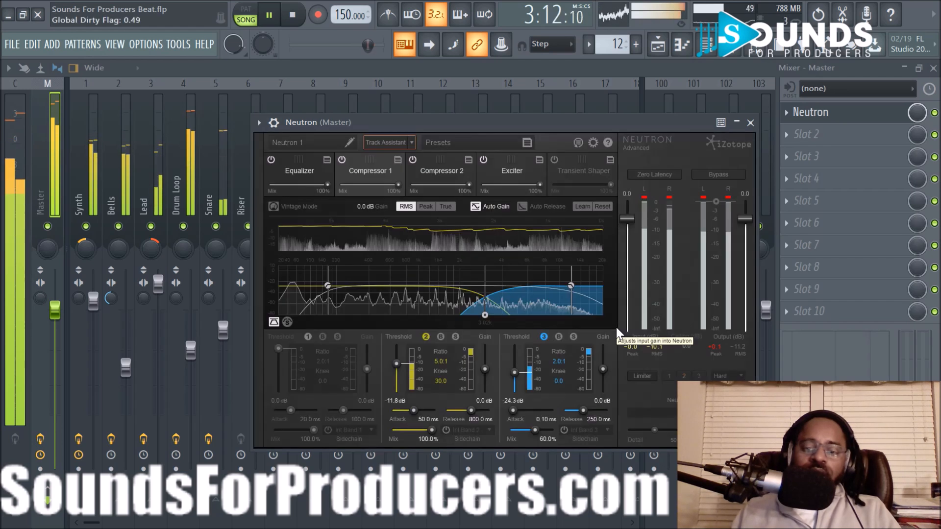
{"action": "key", "text": "space"}
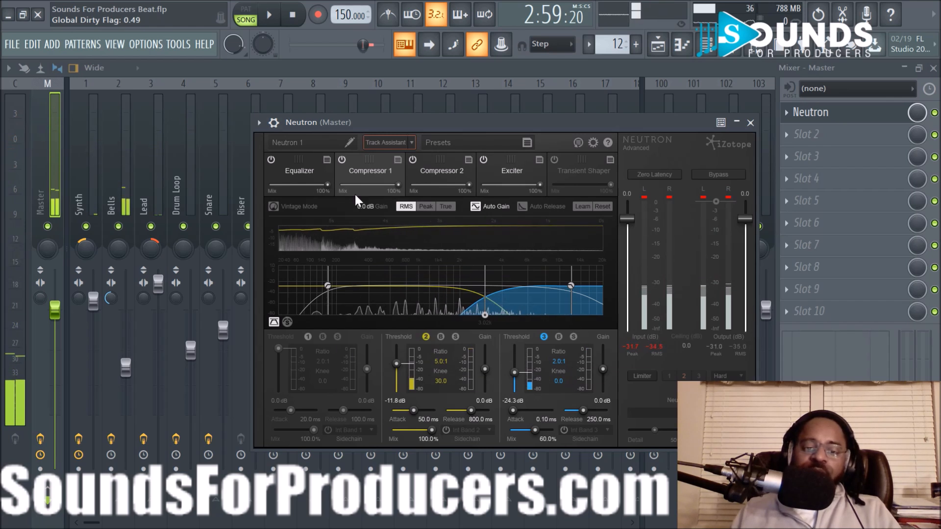
Move the high shelf in Neutron's Equalizer to about 10021 Hz with a 1.6 dB gain during playback.
{"action": "left_click", "coordinate": [312, 176]}
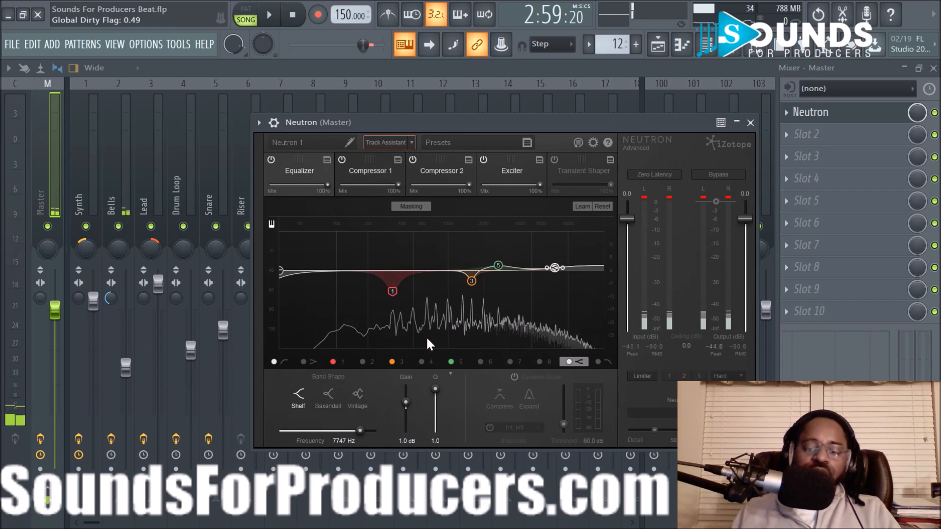
{"action": "key", "text": "space"}
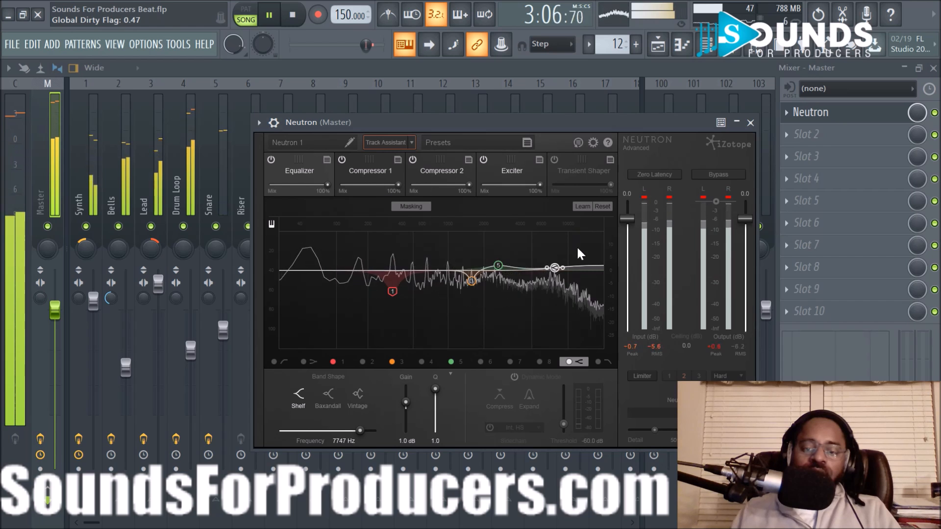
{"action": "left_click_drag", "start_coordinate": [556, 270], "coordinate": [570, 271]}
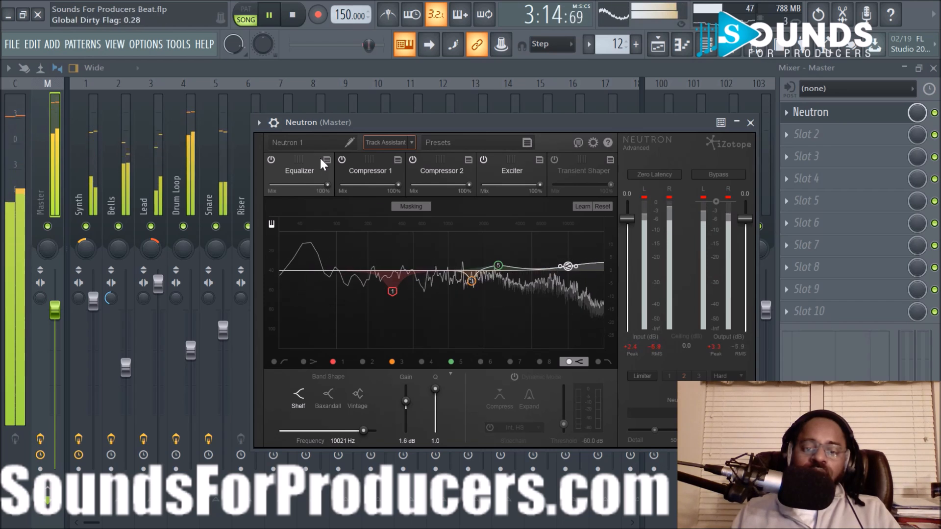
Raise Compressor 1's thresholds to -3.9 dB for band 2 and -13.1 dB for band 3.
{"action": "left_click", "coordinate": [368, 169]}
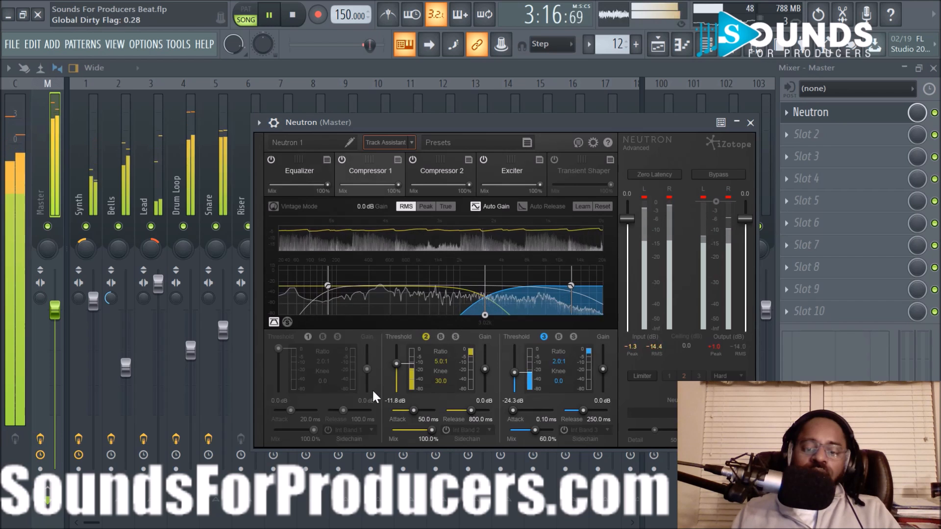
{"action": "left_click_drag", "start_coordinate": [394, 360], "coordinate": [396, 351]}
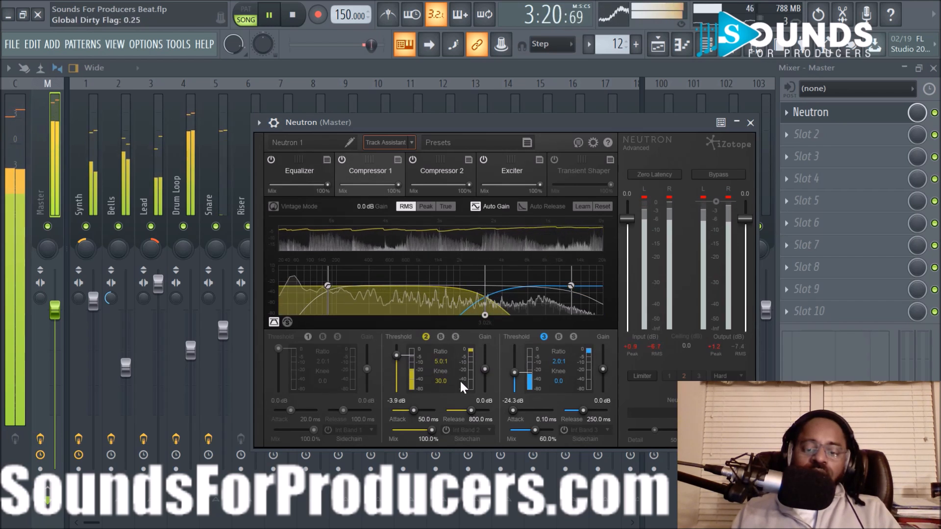
{"action": "left_click_drag", "start_coordinate": [513, 369], "coordinate": [513, 363]}
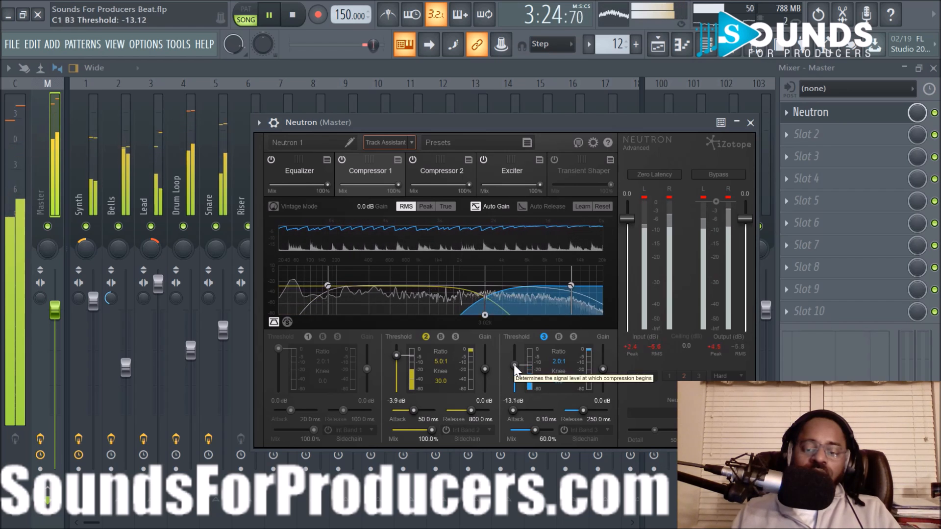
Review Neutron's Compressor 2 and Exciter during playback, briefly bypassing the Exciter to compare the sound.
{"action": "left_click", "coordinate": [441, 175]}
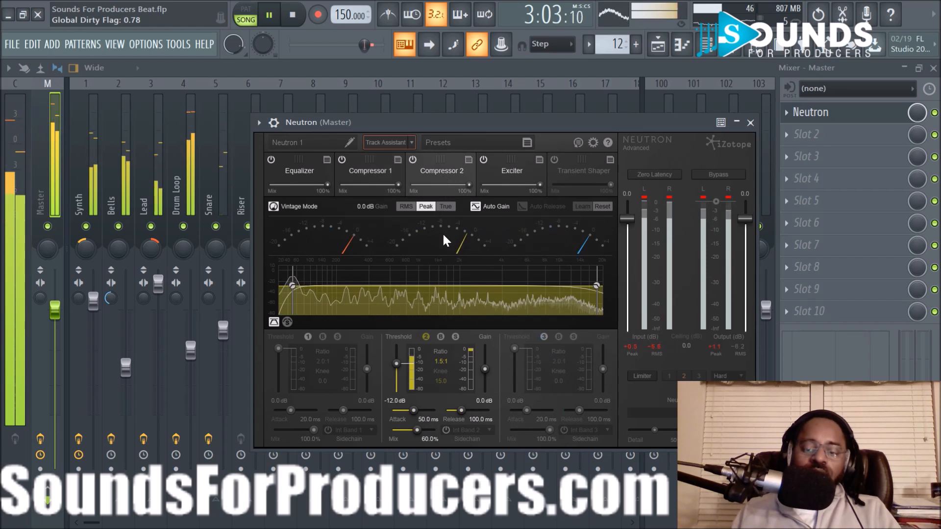
{"action": "left_click", "coordinate": [509, 165]}
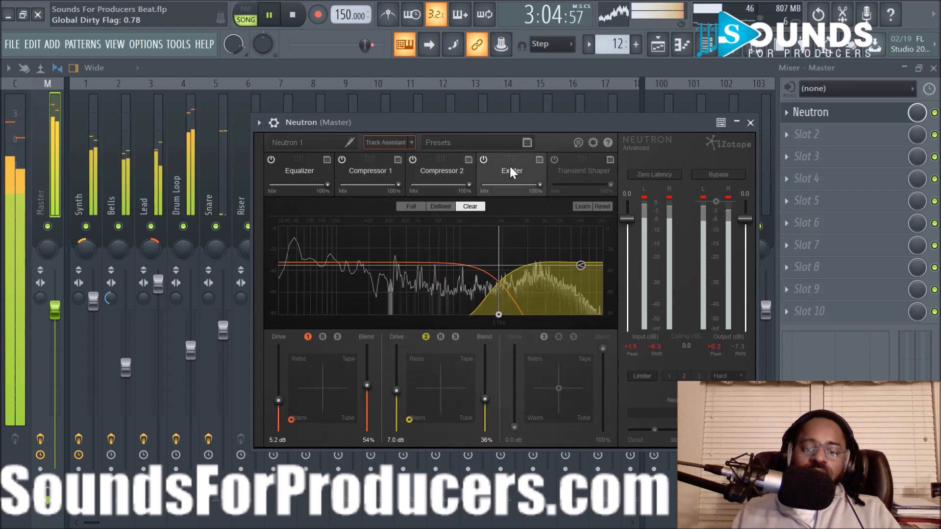
{"action": "left_click", "coordinate": [484, 159]}
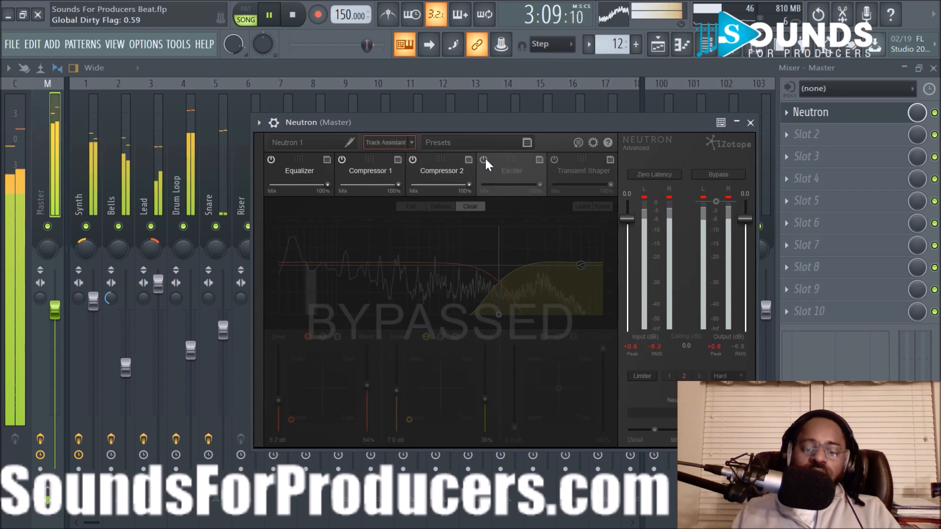
{"action": "left_click", "coordinate": [484, 159]}
Compare the beat with and without Neutron using its global bypass, restarting playback between listens and leaving the processing active.
{"action": "left_click", "coordinate": [709, 175]}
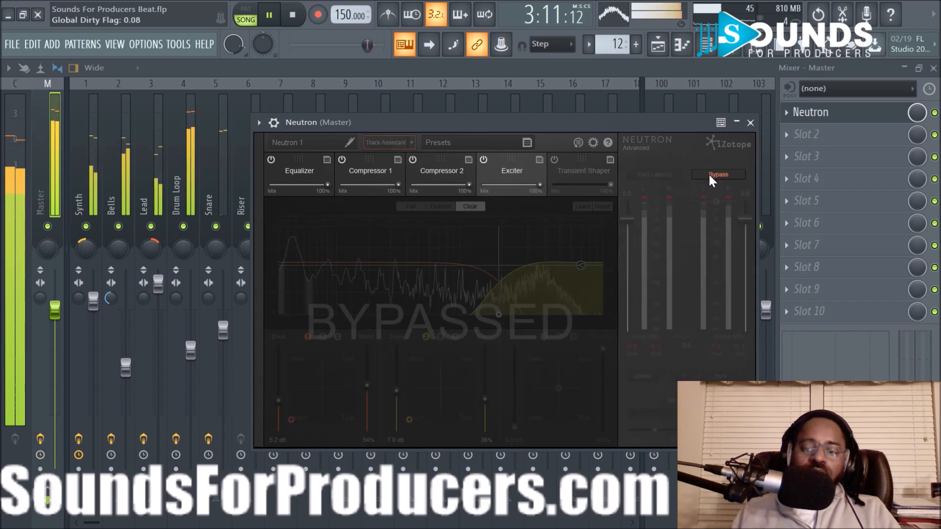
{"action": "key", "text": "space"}
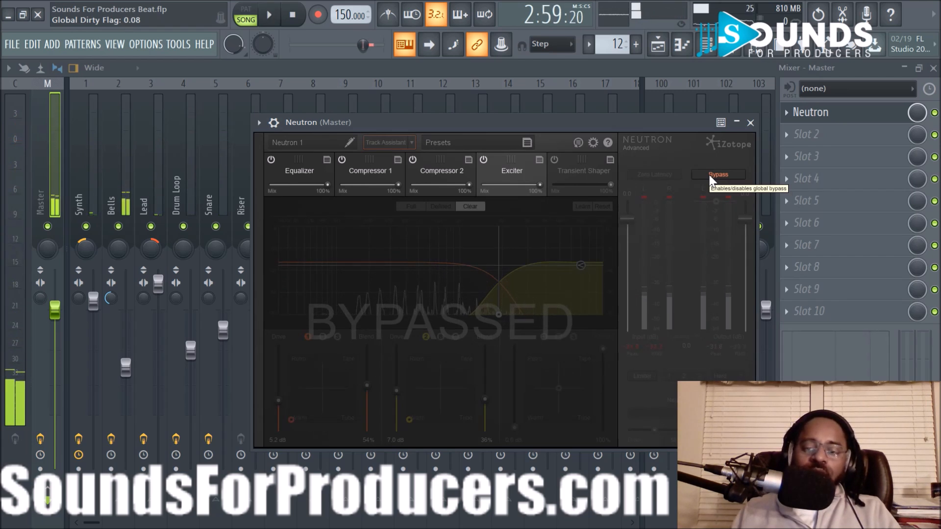
{"action": "key", "text": "space"}
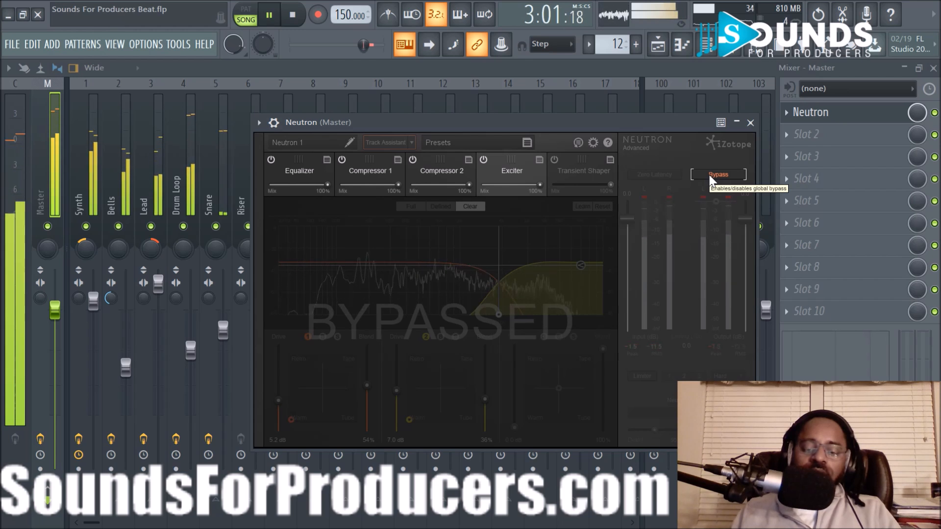
{"action": "key", "text": "space"}
{"action": "left_click", "coordinate": [709, 177]}
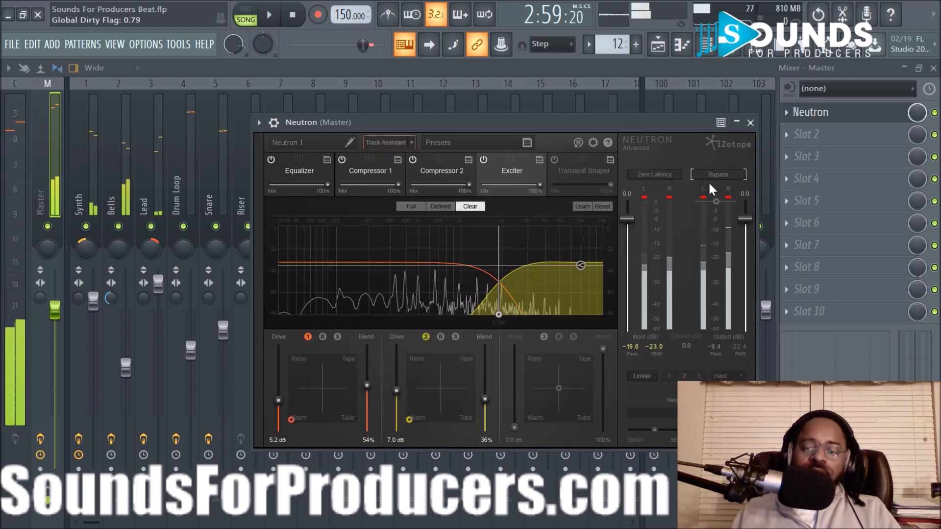
{"action": "key", "text": "space"}
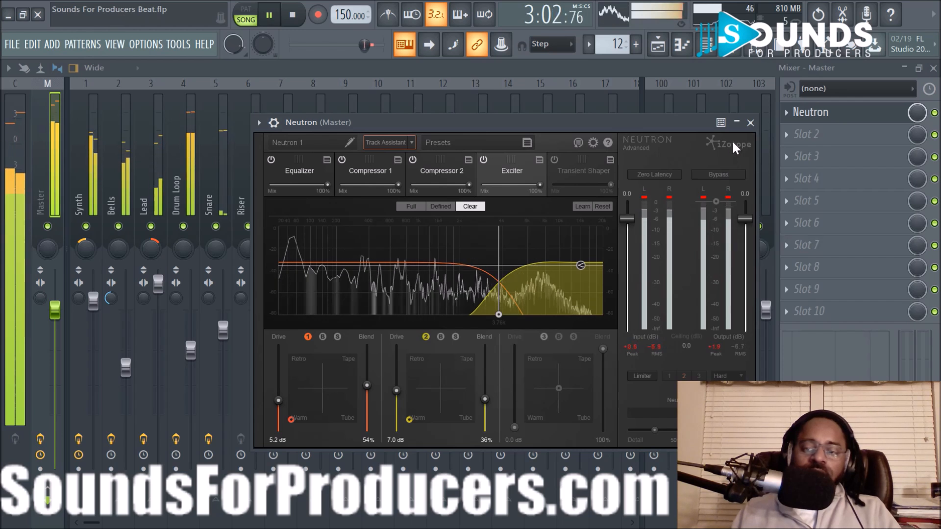
Close Neutron's editor, compare the Master by toggling Neutron's effect slot during playback, and stop the song.
{"action": "left_click", "coordinate": [750, 122]}
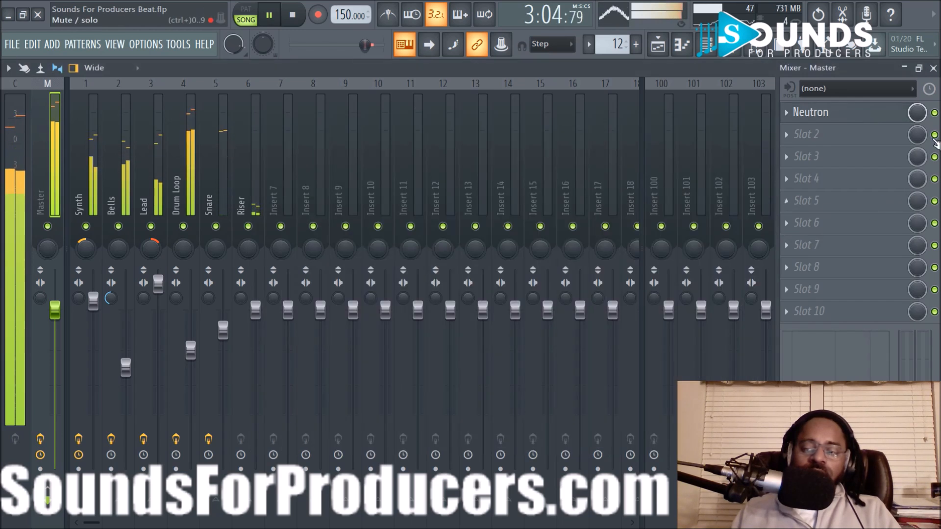
{"action": "left_click", "coordinate": [933, 113]}
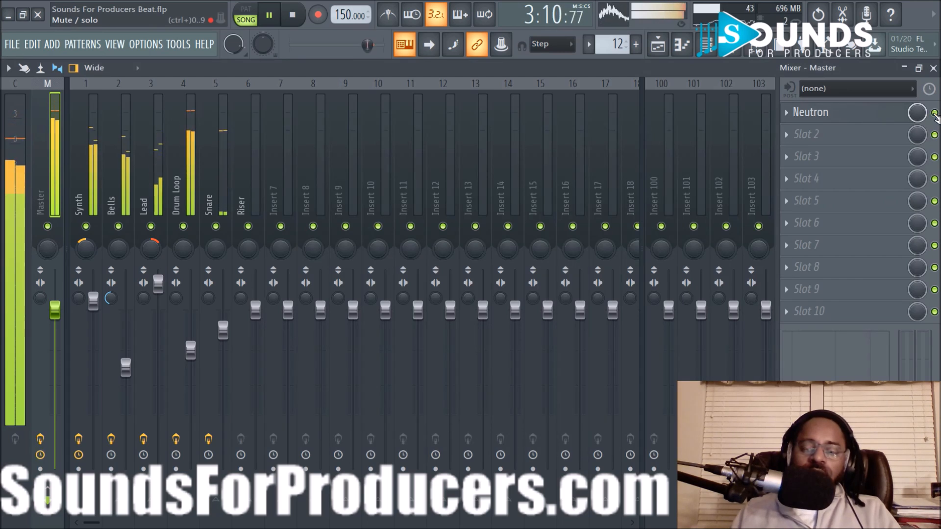
{"action": "key", "text": "space"}
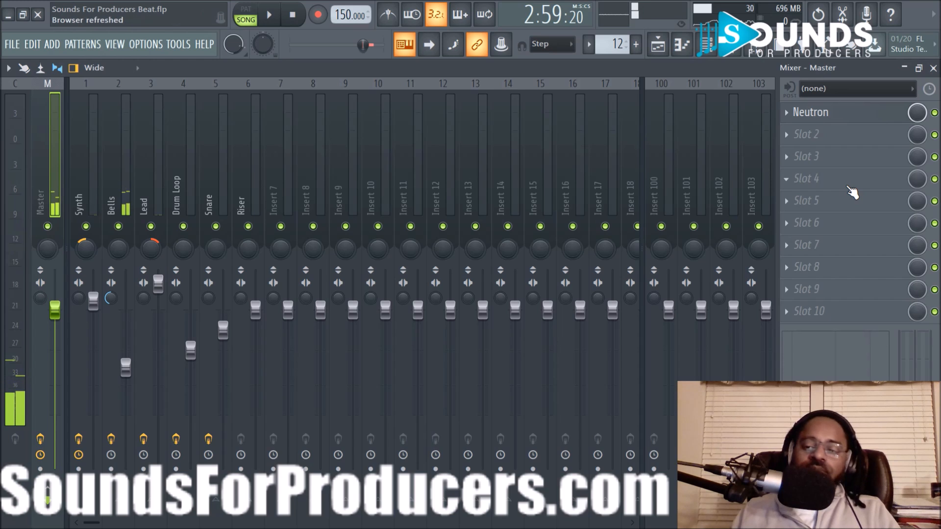
Load iZotope Ozone 7 into slot 2 of the Master without a preset and bypass its Maximizer module.
{"action": "left_click", "coordinate": [789, 146]}
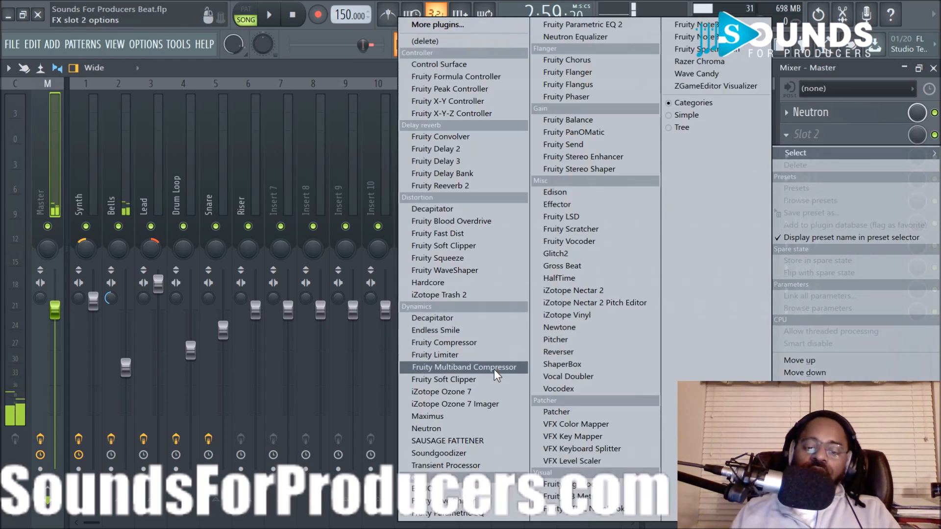
{"action": "left_click", "coordinate": [491, 393]}
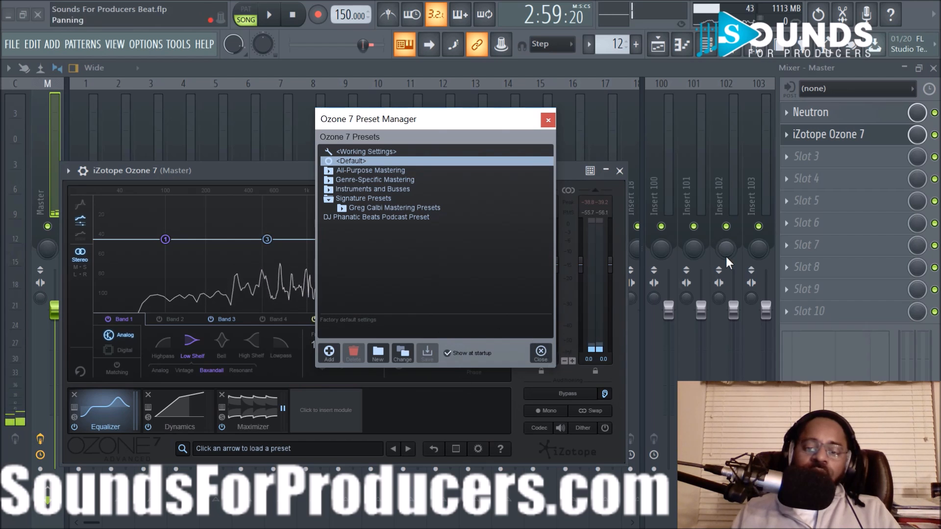
{"action": "left_click", "coordinate": [541, 349]}
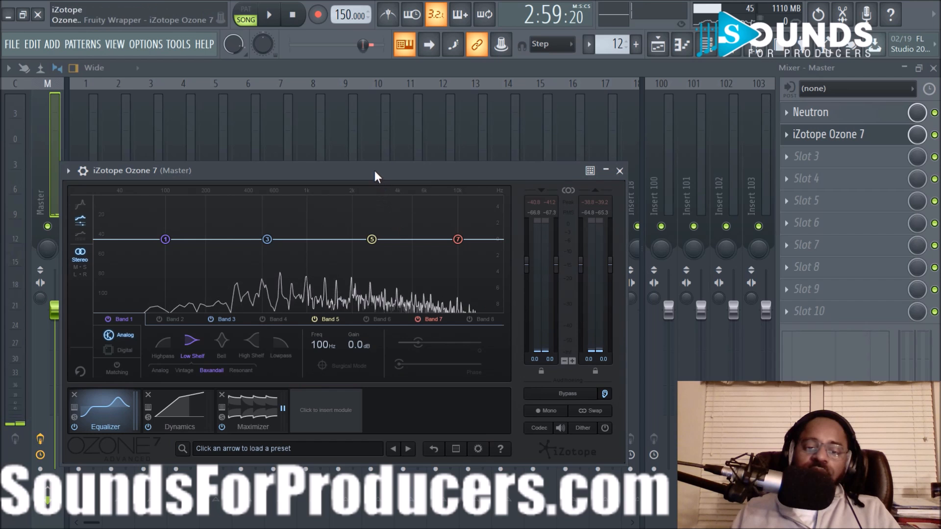
{"action": "left_click_drag", "start_coordinate": [375, 170], "coordinate": [374, 148]}
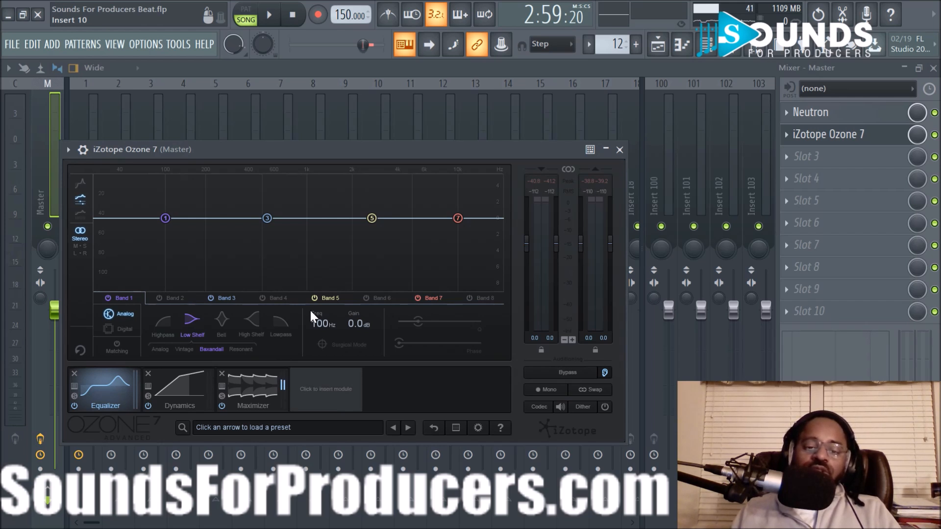
{"action": "left_click", "coordinate": [224, 411]}
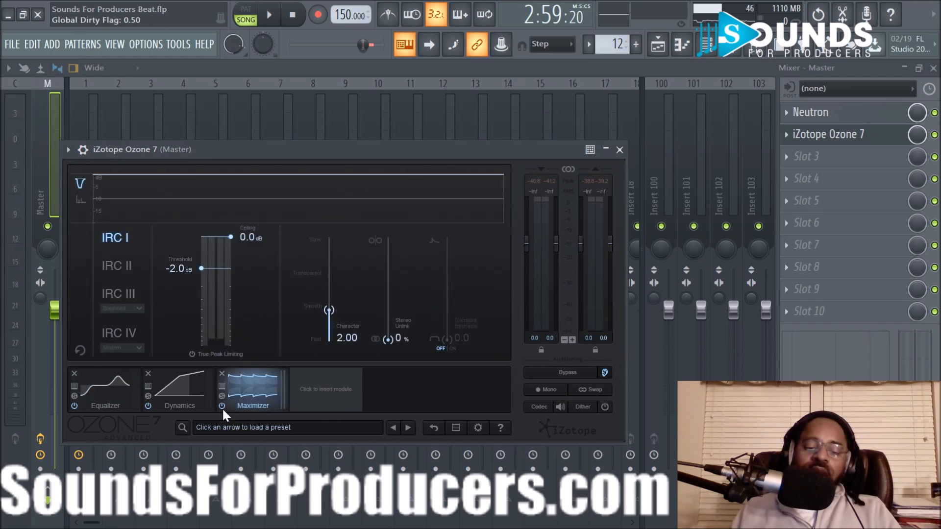
{"action": "left_click", "coordinate": [222, 406]}
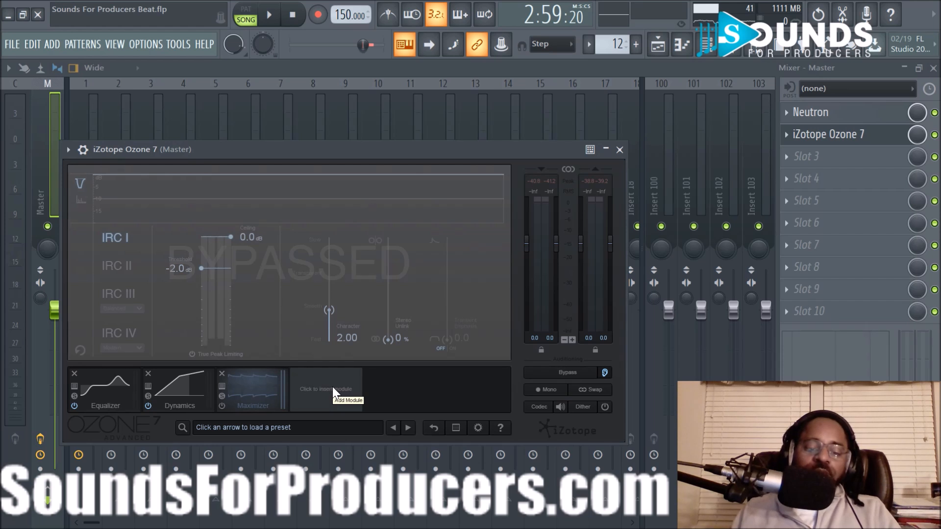
Raise the band 1 compressor threshold in Ozone's Dynamics to about -10.3 dB during playback, and compare with the module bypassed.
{"action": "left_click", "coordinate": [178, 386]}
{"action": "key", "text": "space"}
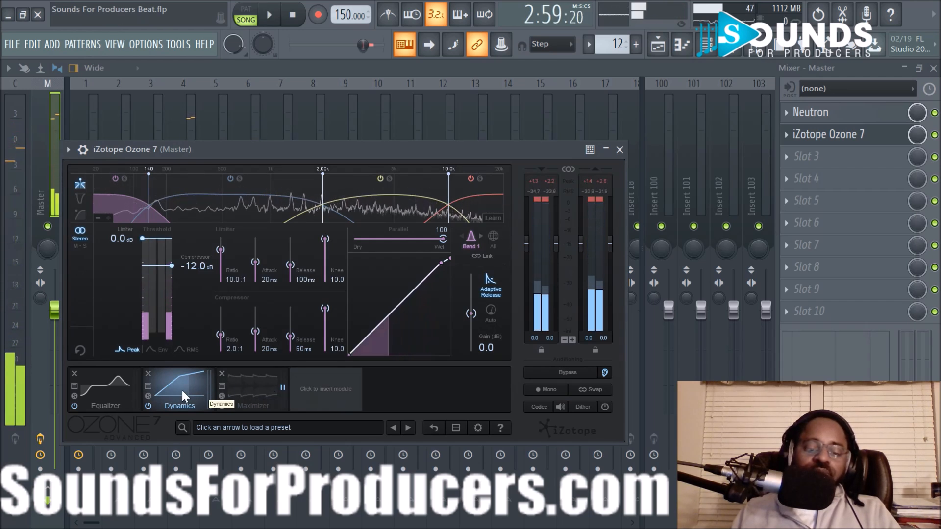
{"action": "key", "text": "space"}
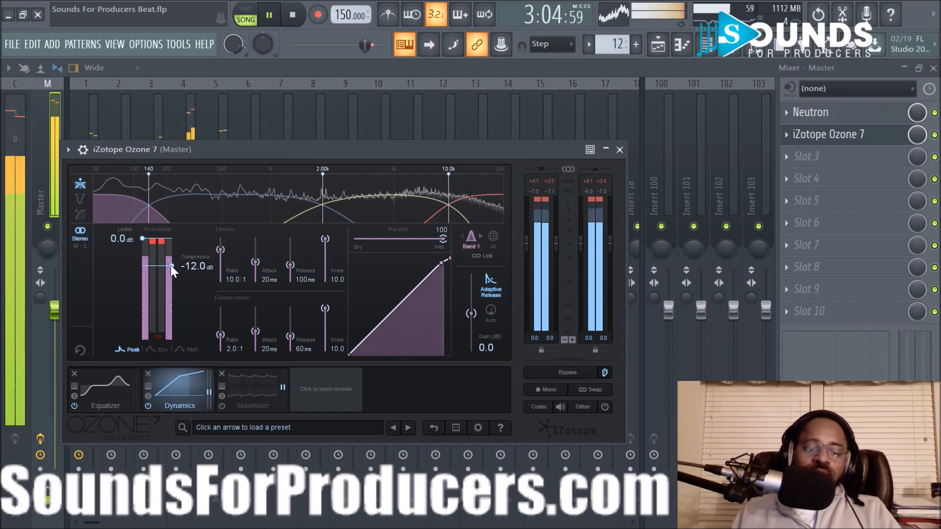
{"action": "left_click_drag", "start_coordinate": [170, 266], "coordinate": [171, 262]}
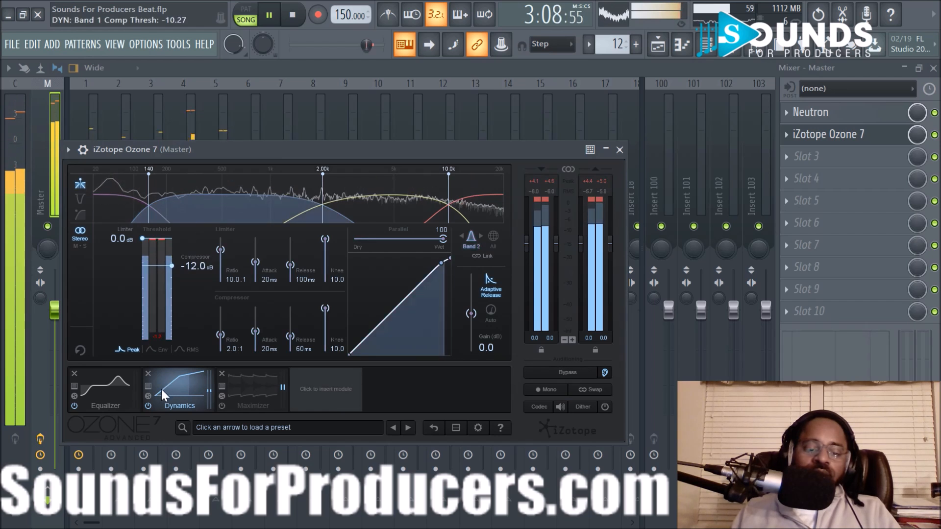
{"action": "left_click", "coordinate": [148, 405]}
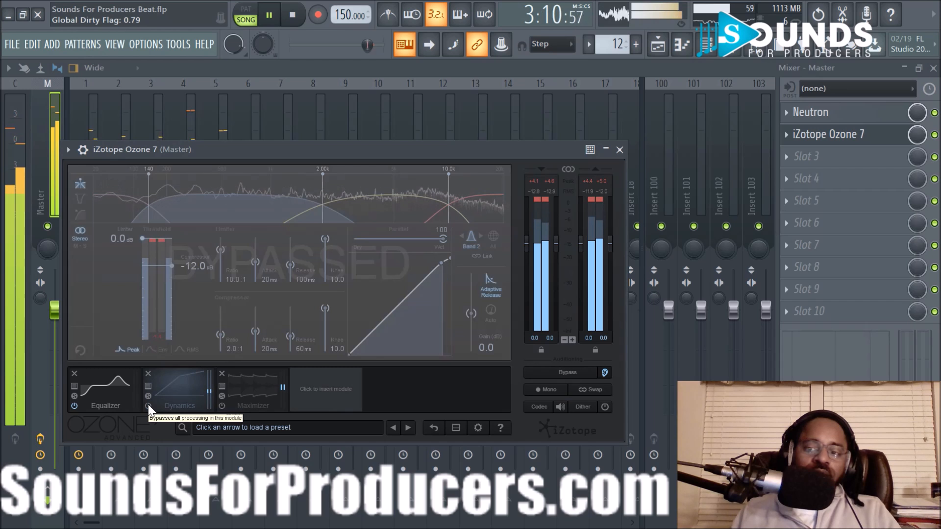
{"action": "left_click", "coordinate": [148, 405]}
Set band 3 of Ozone's Dynamics to a compressor threshold of -13.2 dB and a gain of 0.5 dB.
{"action": "left_click", "coordinate": [360, 208]}
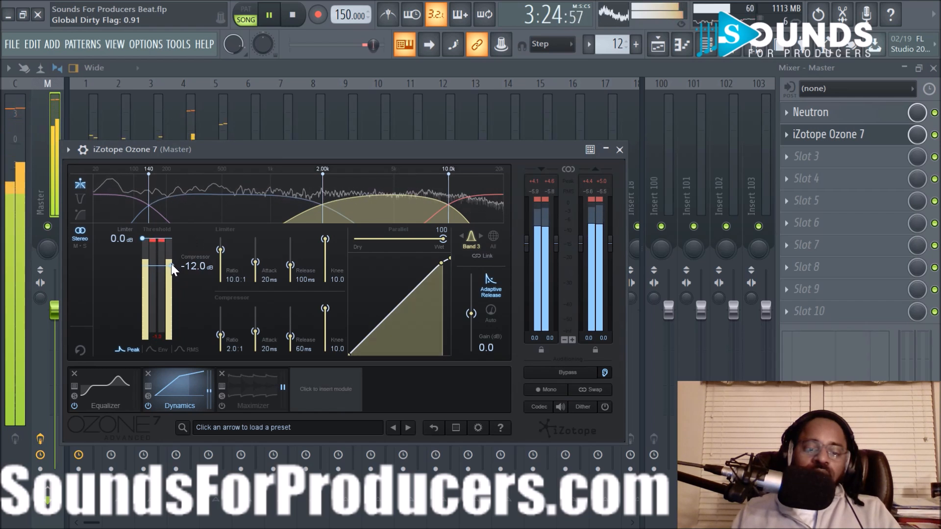
{"action": "left_click_drag", "start_coordinate": [172, 265], "coordinate": [172, 265]}
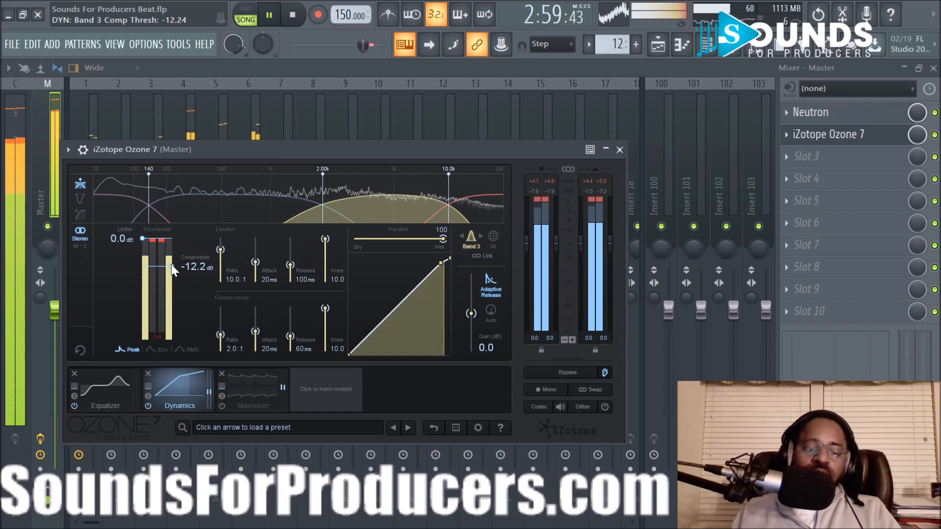
{"action": "left_click", "coordinate": [484, 346]}
{"action": "type", "text": "0.5"}
{"action": "key", "text": "Return"}
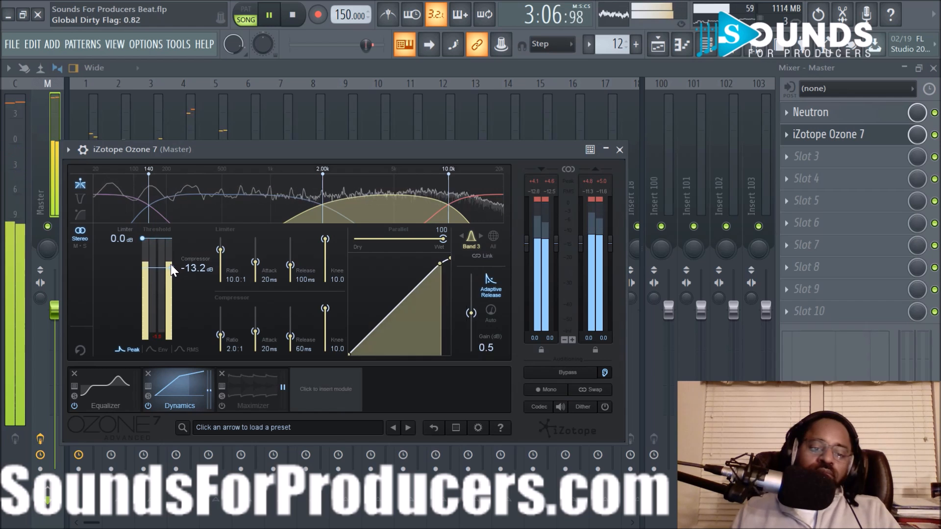
Check the settings of Dynamics band 4 and the Equalizer module, returning to Dynamics.
{"action": "left_click", "coordinate": [456, 207]}
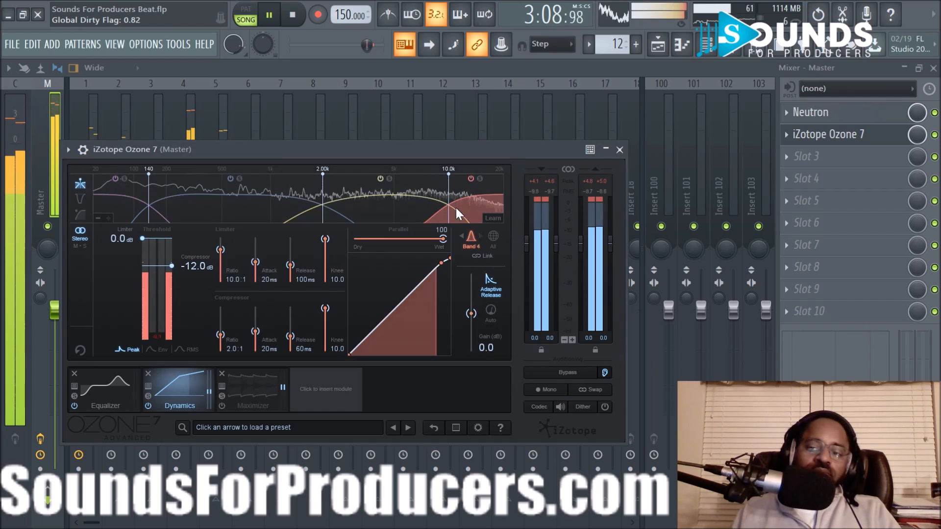
{"action": "left_click", "coordinate": [118, 387]}
{"action": "left_click", "coordinate": [172, 387]}
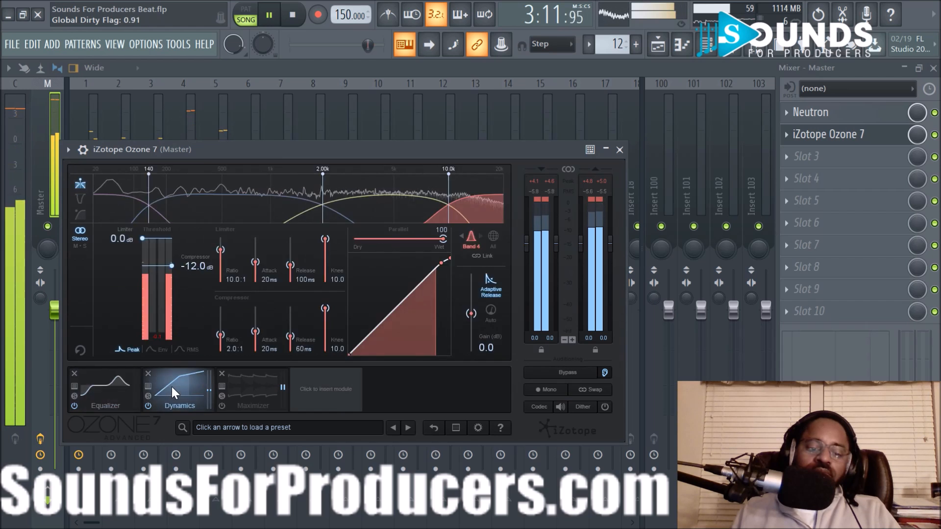
Insert a Vintage Tape module in Ozone's chain between Dynamics and the Maximizer.
{"action": "left_click", "coordinate": [306, 387]}
{"action": "left_click", "coordinate": [328, 203]}
{"action": "left_click_drag", "start_coordinate": [320, 393], "coordinate": [234, 396]}
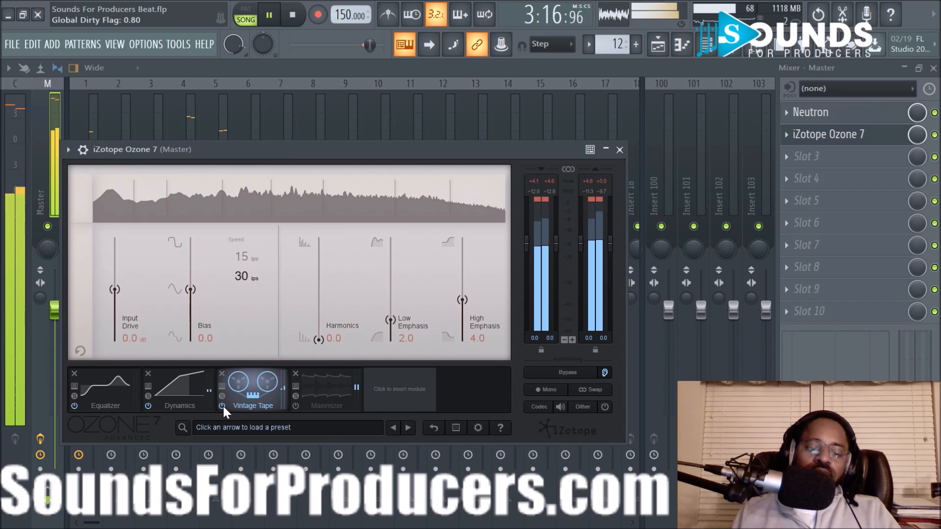
Compare the beat with Vintage Tape bypassed and active during playback, leaving the module on.
{"action": "left_click", "coordinate": [222, 406]}
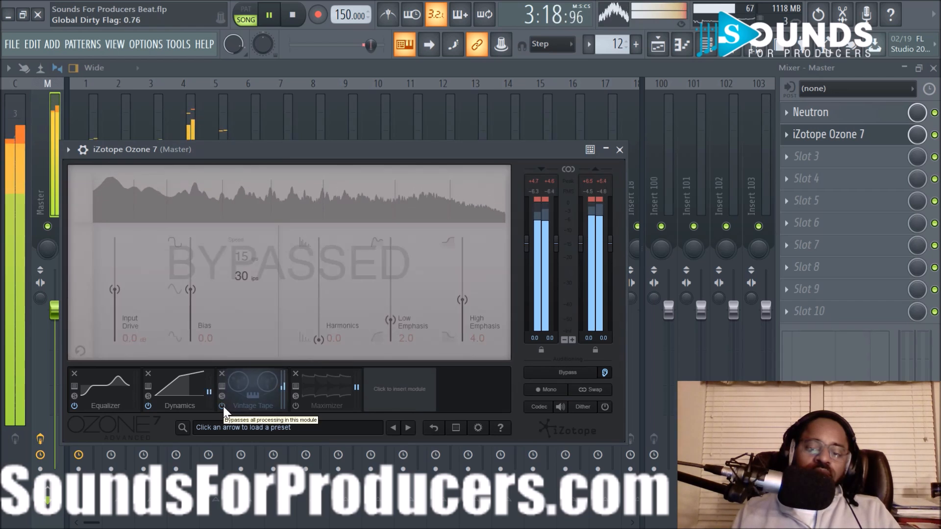
{"action": "left_click", "coordinate": [222, 406]}
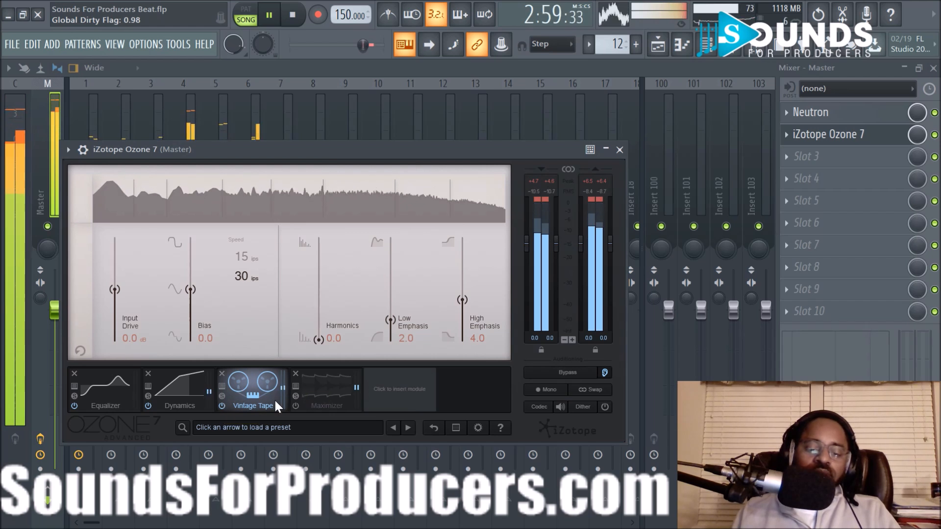
{"action": "left_click", "coordinate": [220, 405]}
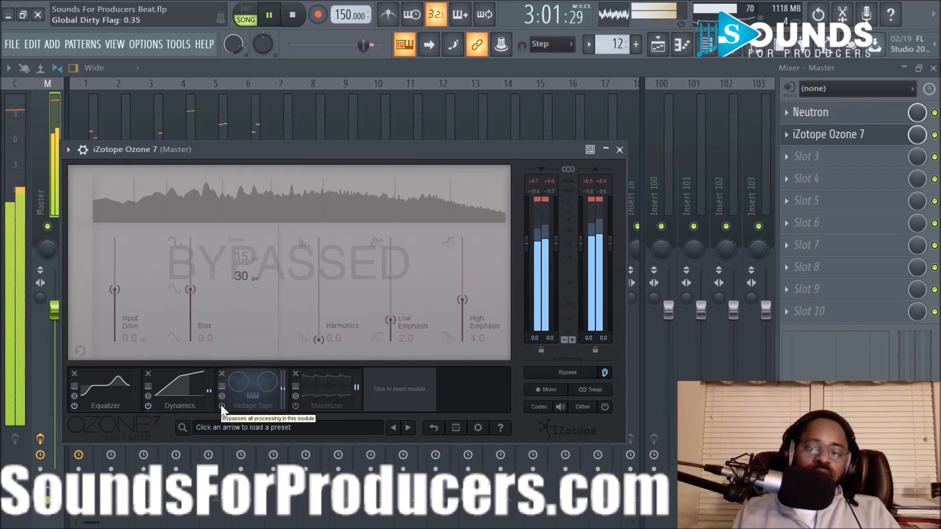
{"action": "left_click", "coordinate": [222, 406]}
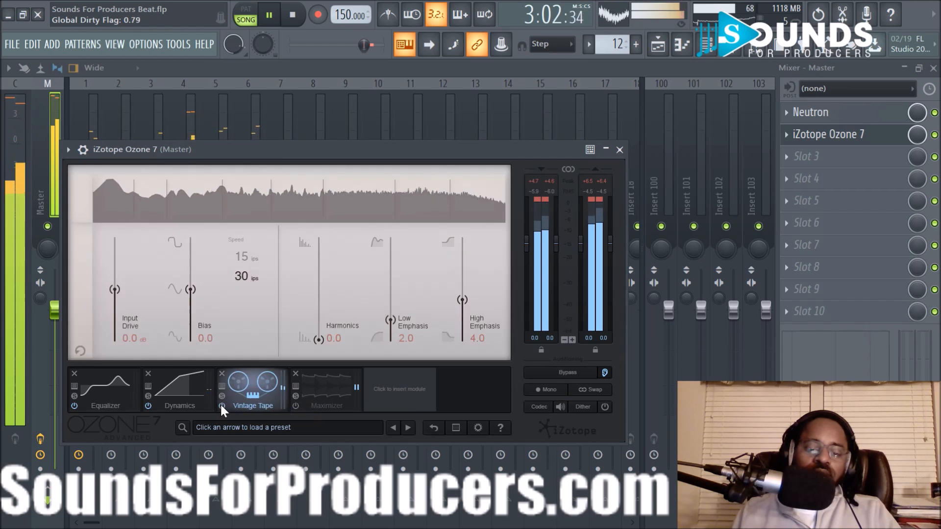
Insert an Imager module before the Maximizer and set its stereo width to -100 for band 1 and -32.9 for band 2.
{"action": "left_click", "coordinate": [396, 398]}
{"action": "left_click", "coordinate": [150, 314]}
{"action": "left_click_drag", "start_coordinate": [377, 390], "coordinate": [313, 404]}
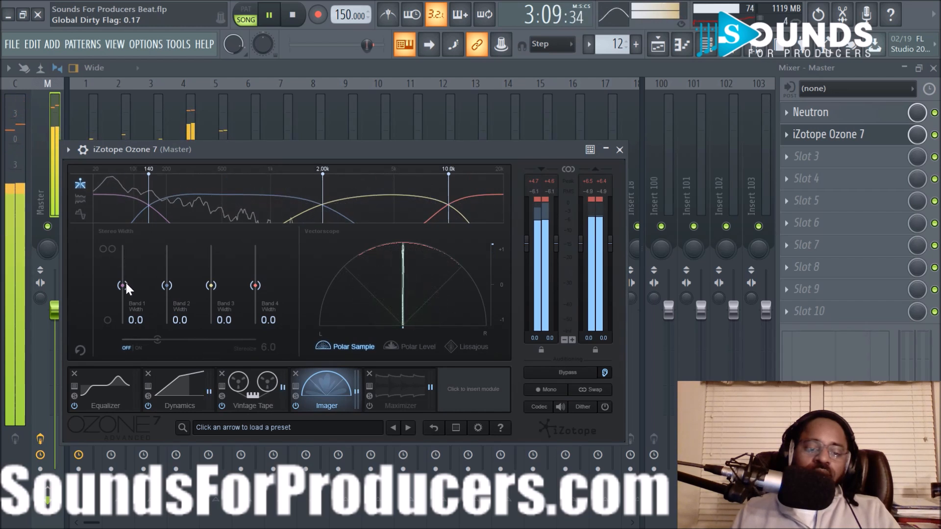
{"action": "left_click_drag", "start_coordinate": [122, 285], "coordinate": [122, 324]}
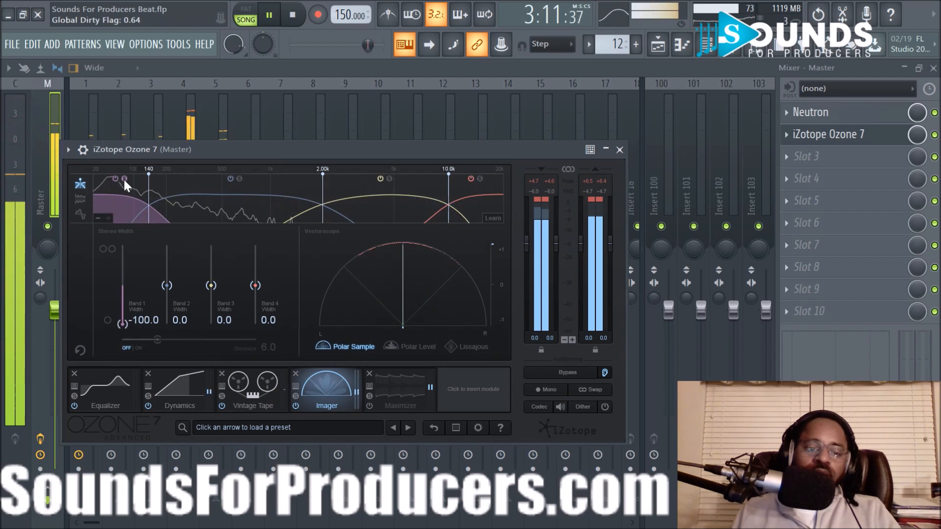
{"action": "mouse_move", "coordinate": [167, 285]}
{"action": "left_mouse_down"}
{"action": "mouse_move", "coordinate": [166, 300]}
{"action": "mouse_move", "coordinate": [166, 252]}
{"action": "mouse_move", "coordinate": [166, 301]}
{"action": "left_mouse_up"}
Stop playback and return to Ozone's Dynamics module.
{"action": "key", "text": "space"}
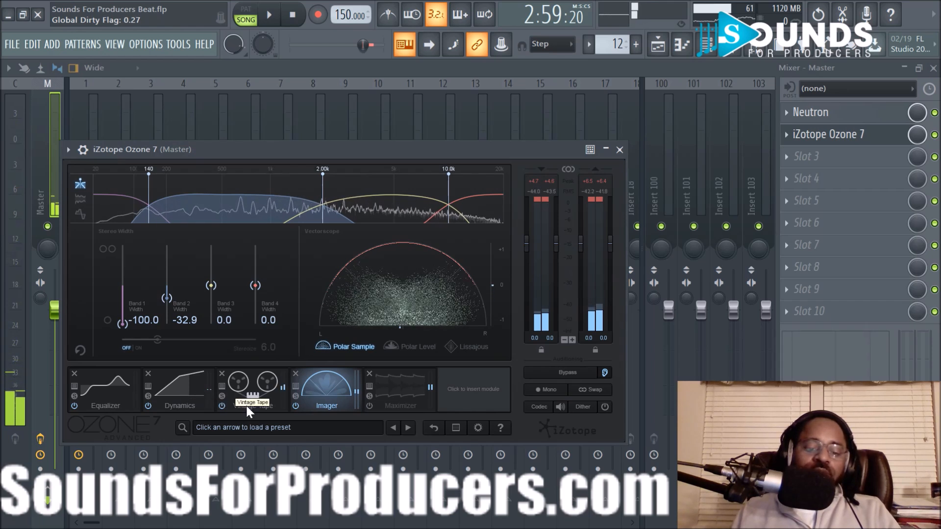
{"action": "left_click", "coordinate": [185, 401]}
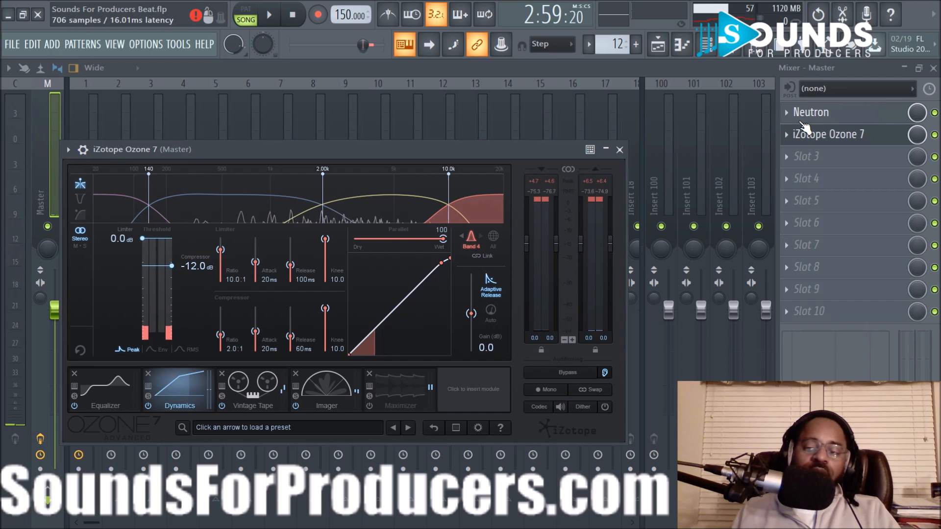
Set the stereo width of band 2 in Ozone's Imager to -30.4 while auditioning the beat.
{"action": "left_click", "coordinate": [257, 398]}
{"action": "left_click", "coordinate": [331, 399]}
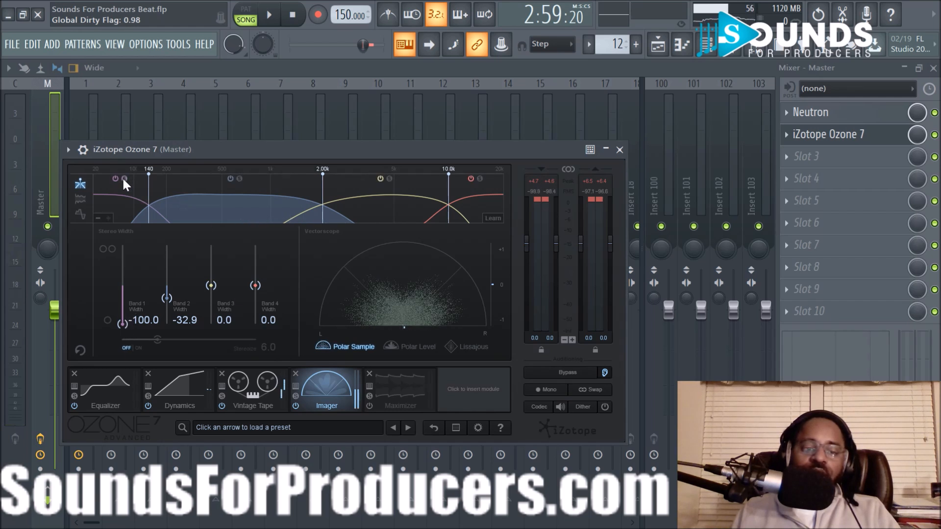
{"action": "key", "text": "space"}
{"action": "key", "text": "space"}
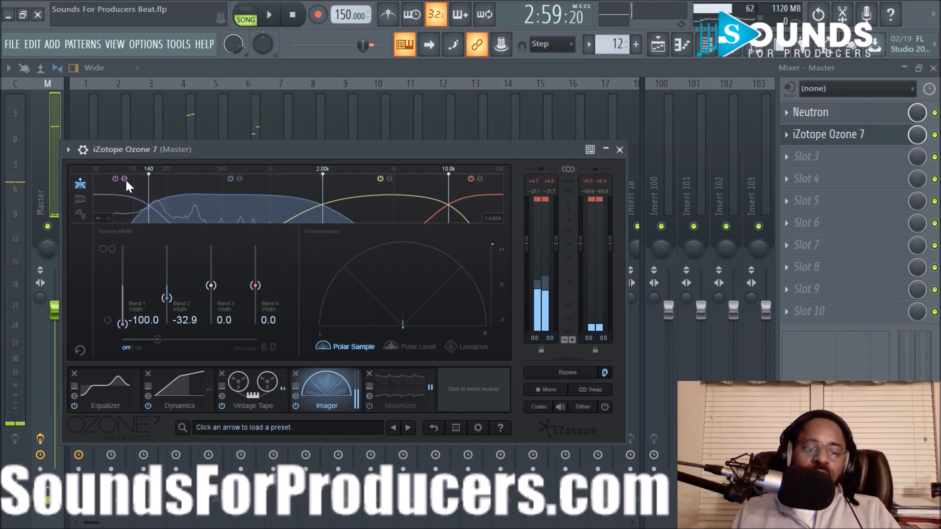
{"action": "key", "text": "space"}
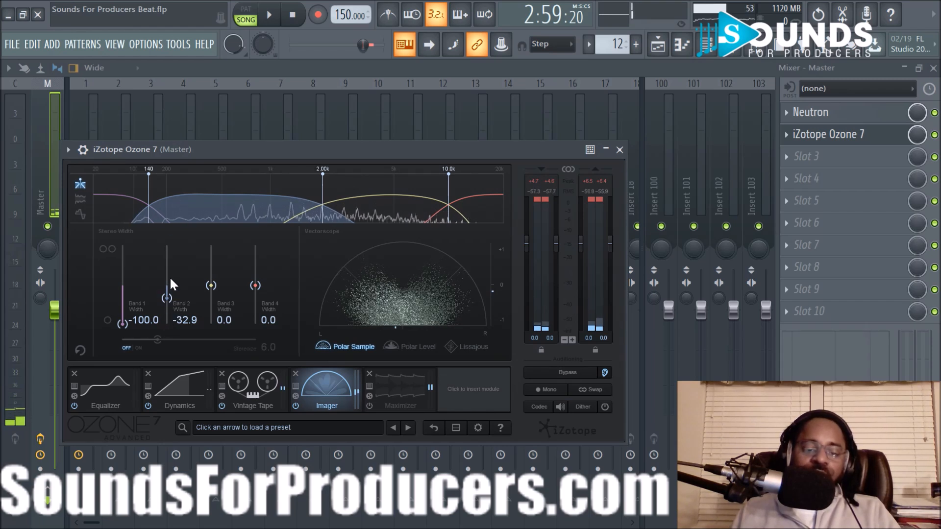
{"action": "key", "text": "space"}
{"action": "mouse_move", "coordinate": [164, 298]}
{"action": "left_mouse_down"}
{"action": "mouse_move", "coordinate": [169, 245]}
{"action": "mouse_move", "coordinate": [171, 311]}
{"action": "mouse_move", "coordinate": [171, 297]}
{"action": "left_mouse_up"}
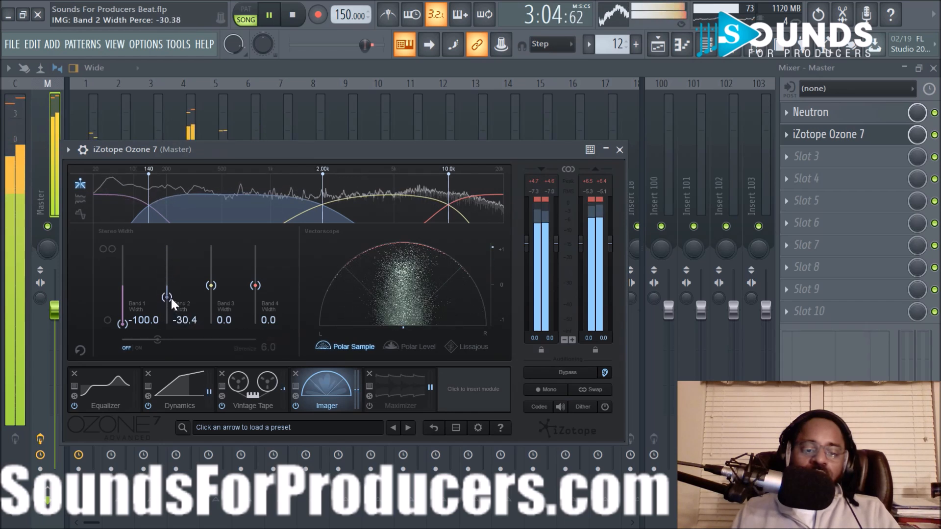
{"action": "key", "text": "space"}
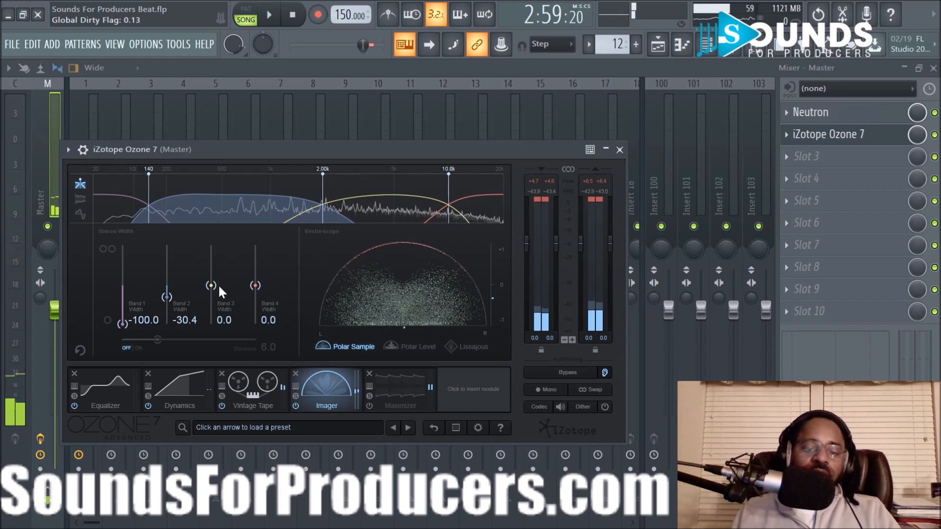
Set the Imager's stereo width to 38.0 for band 3 and 60.8 for band 4 during playback.
{"action": "key", "text": "space"}
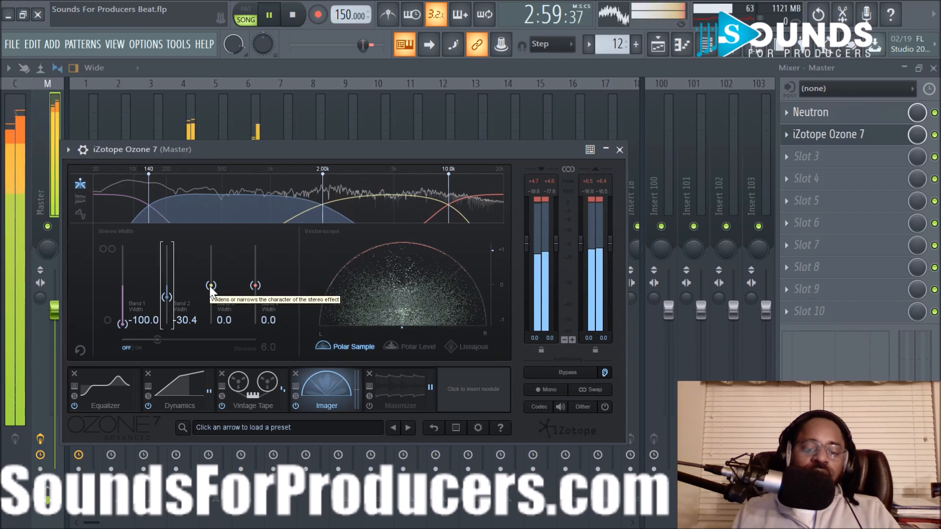
{"action": "left_click_drag", "start_coordinate": [210, 286], "coordinate": [260, 268]}
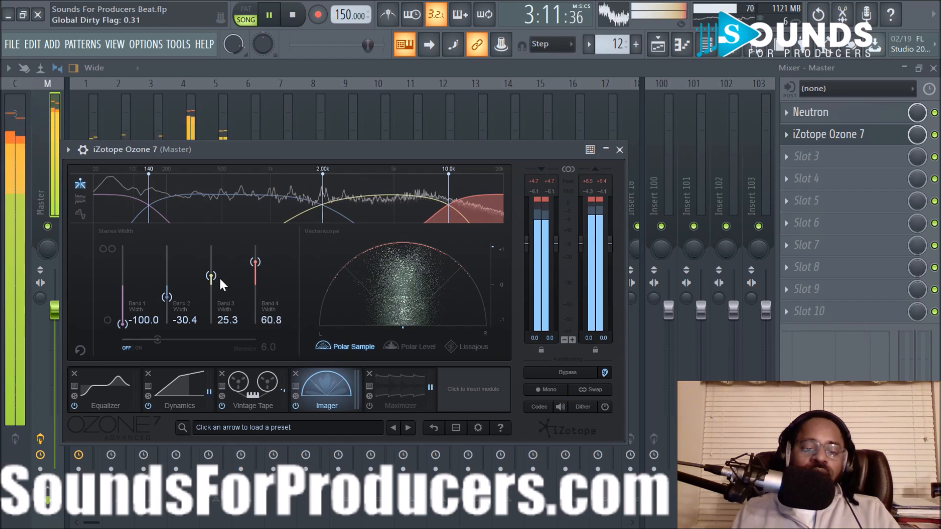
{"action": "mouse_move", "coordinate": [205, 277]}
{"action": "left_mouse_down"}
{"action": "mouse_move", "coordinate": [210, 252]}
{"action": "mouse_move", "coordinate": [212, 327]}
{"action": "mouse_move", "coordinate": [211, 272]}
{"action": "left_mouse_up"}
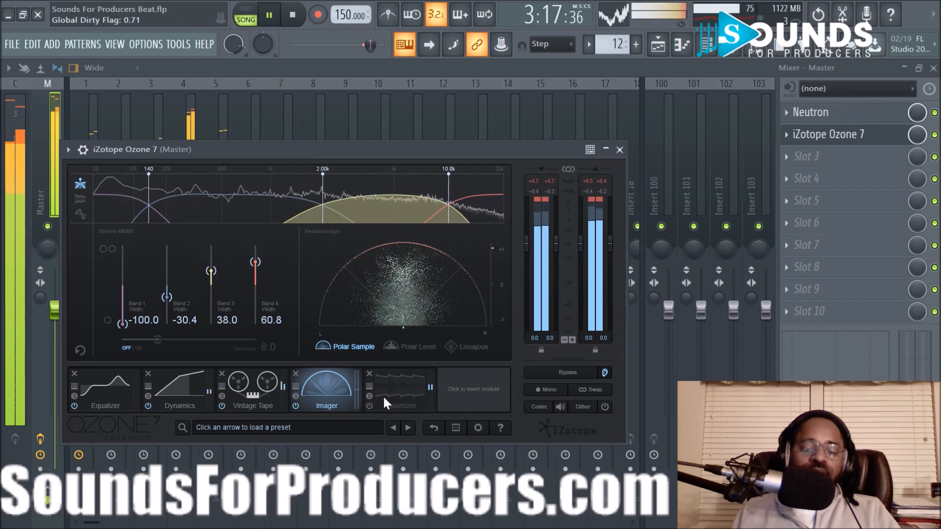
{"action": "key", "text": "space"}
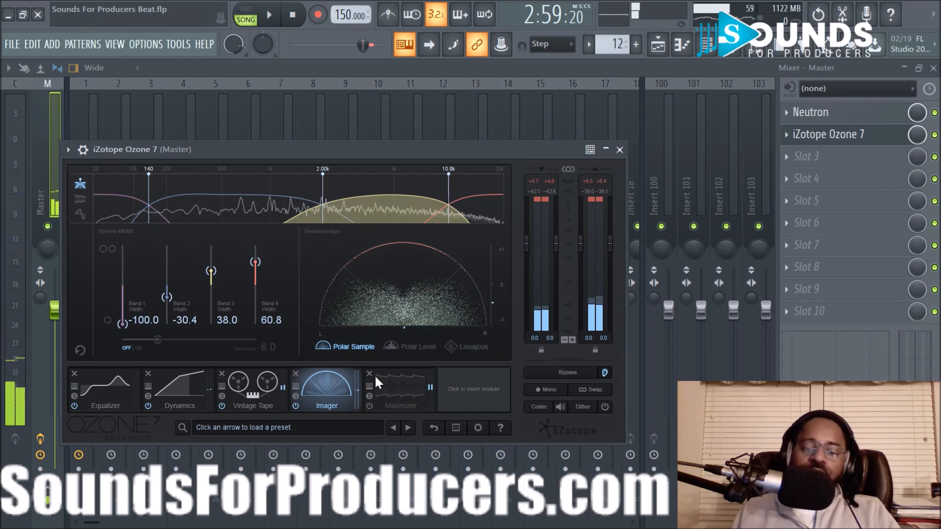
Enable the bypassed Maximizer module in Ozone's chain and start playback.
{"action": "left_click", "coordinate": [409, 391]}
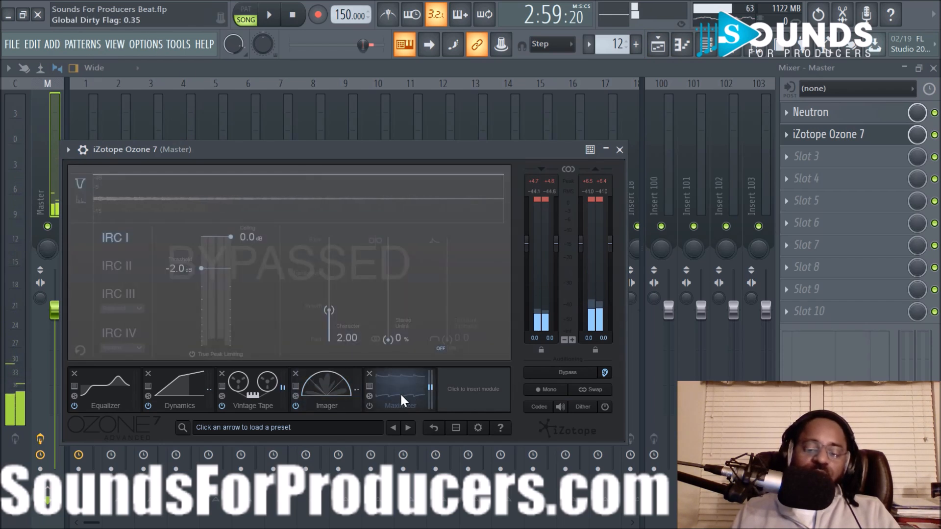
{"action": "left_click", "coordinate": [371, 405]}
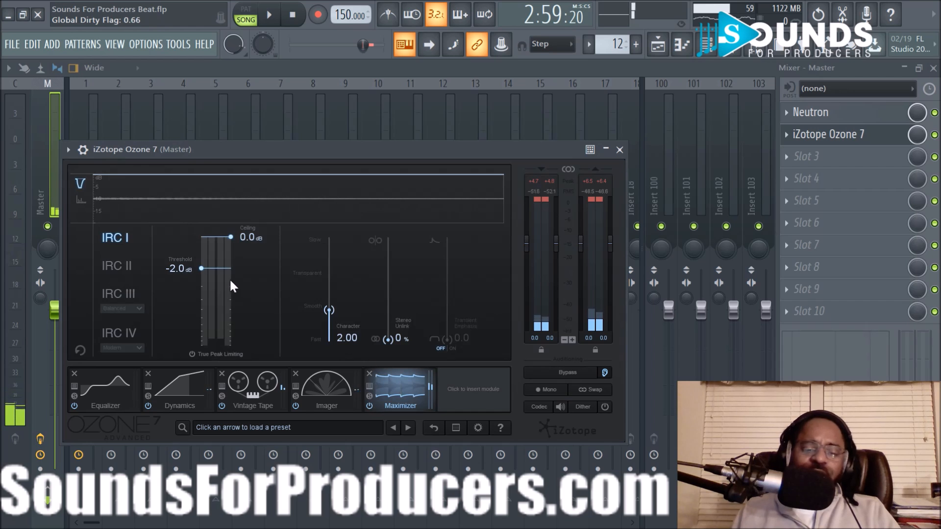
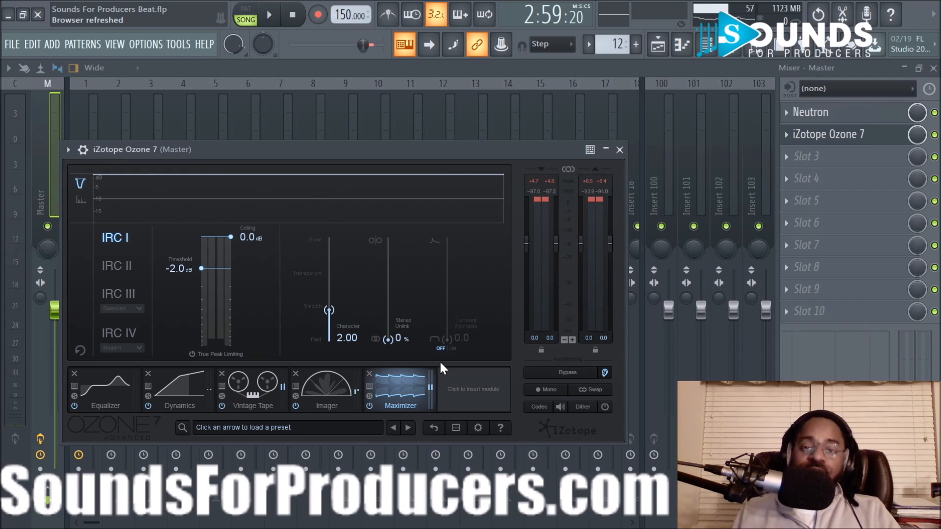
{"action": "key", "text": "space"}
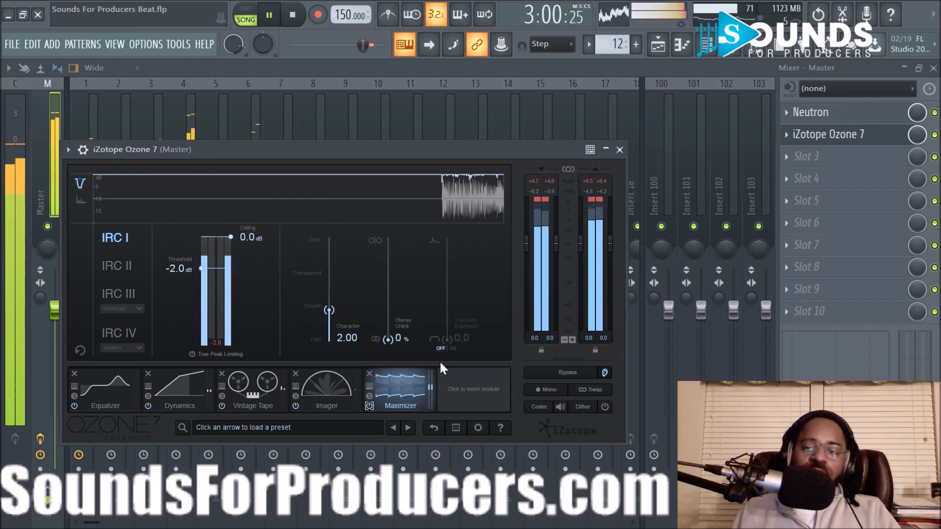
Compare the Maximizer's IRC I, II, III and IV limiting modes during playback, ending on IRC I.
{"action": "left_click", "coordinate": [109, 264]}
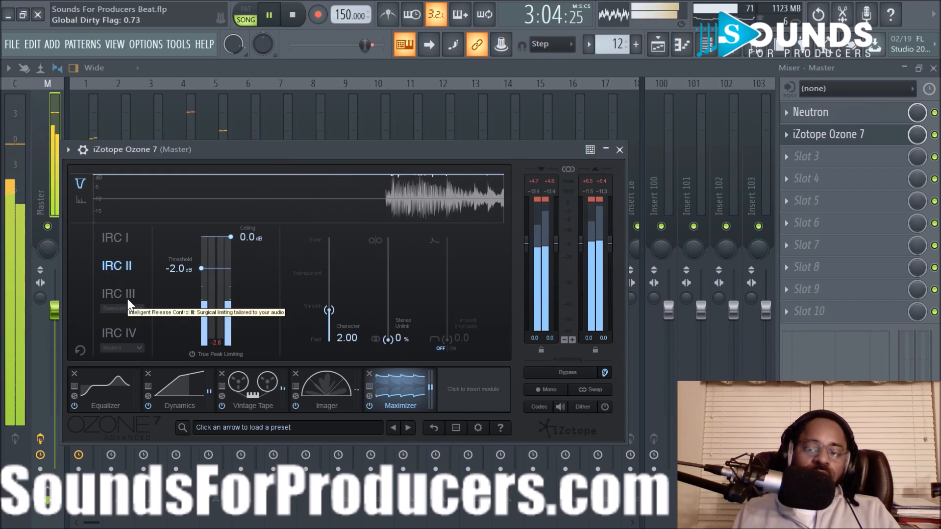
{"action": "left_click", "coordinate": [127, 297]}
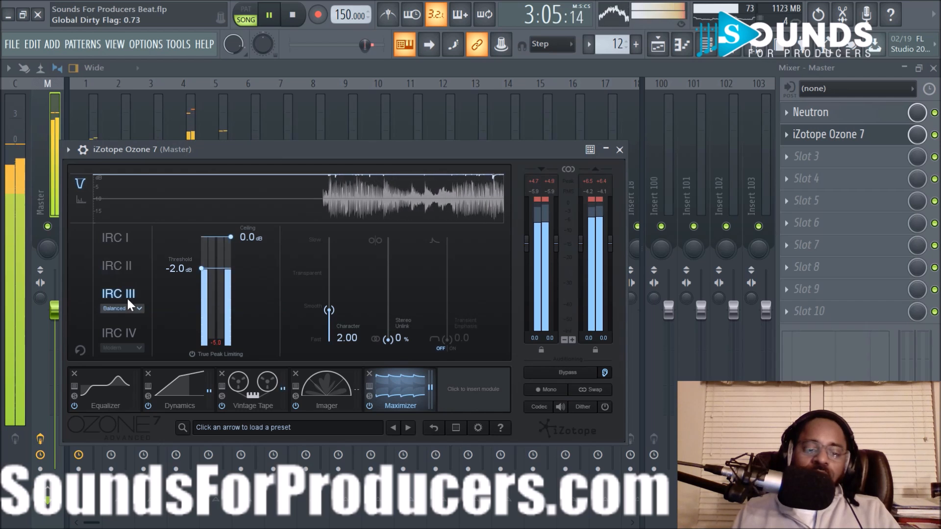
{"action": "left_click", "coordinate": [125, 334]}
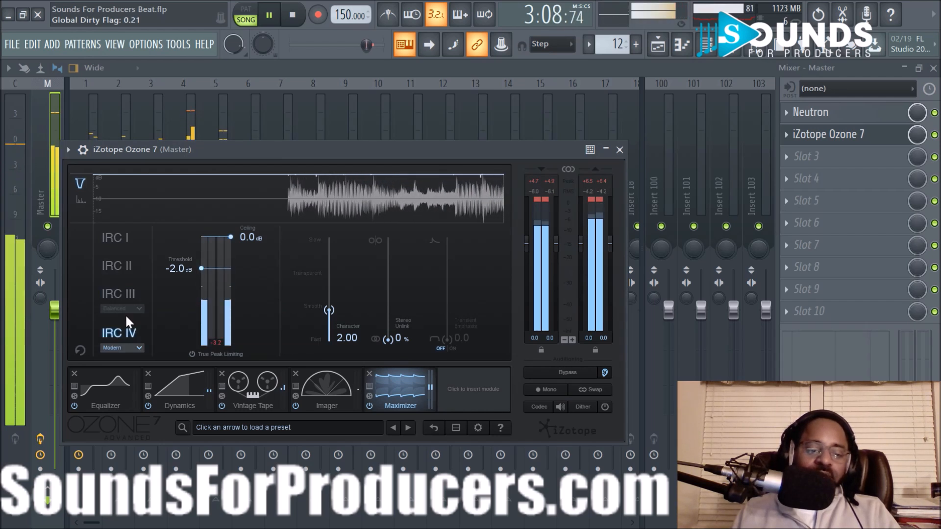
{"action": "left_click", "coordinate": [121, 239]}
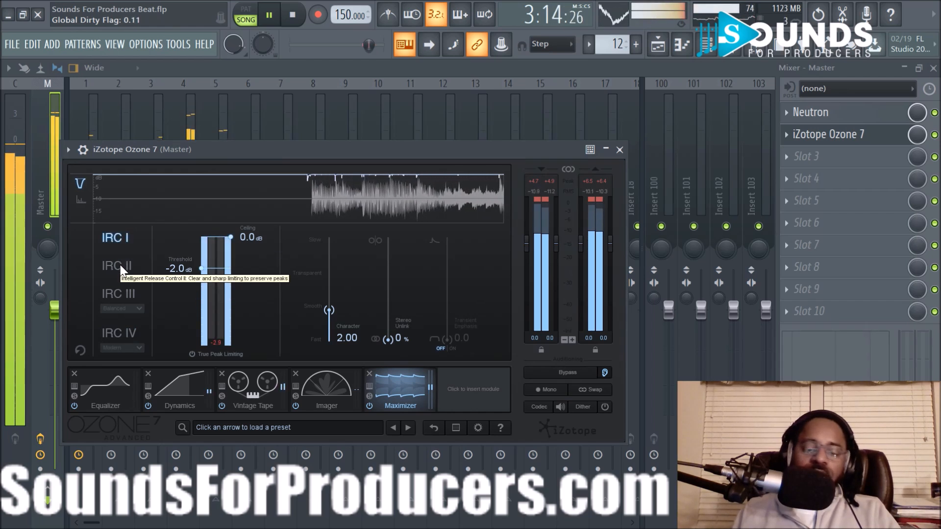
{"action": "left_click", "coordinate": [121, 269]}
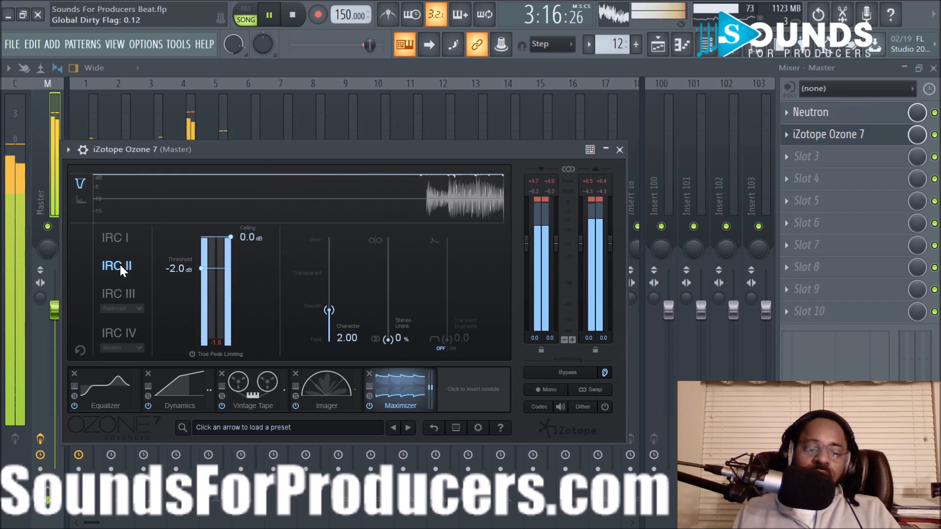
{"action": "left_click", "coordinate": [121, 237]}
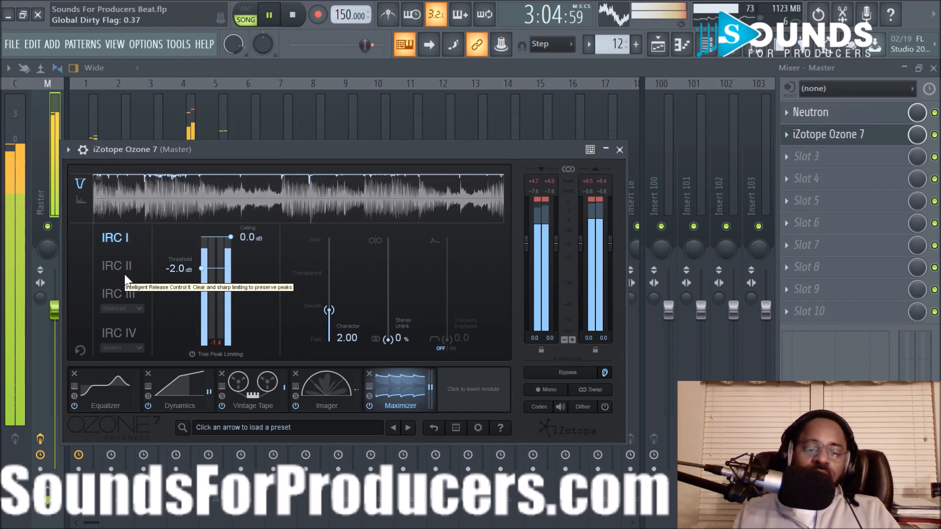
{"action": "left_click", "coordinate": [124, 263]}
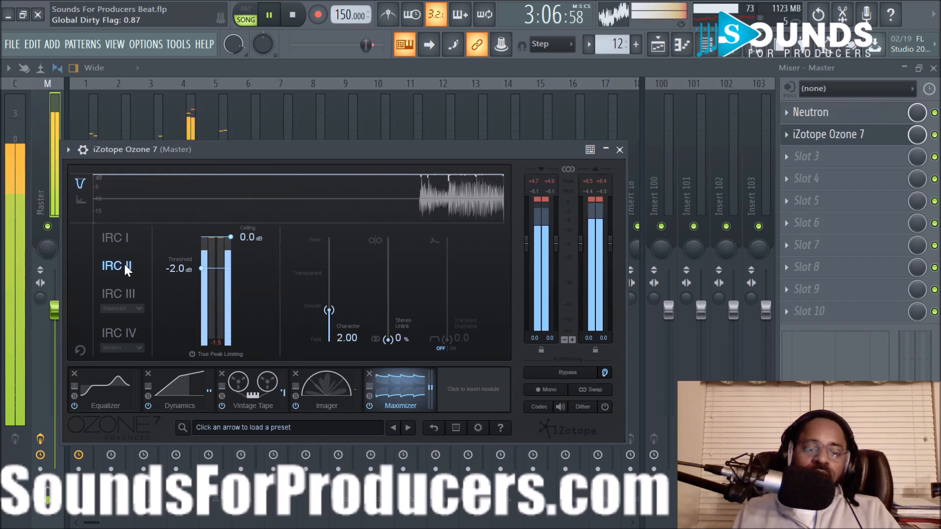
{"action": "left_click", "coordinate": [122, 237]}
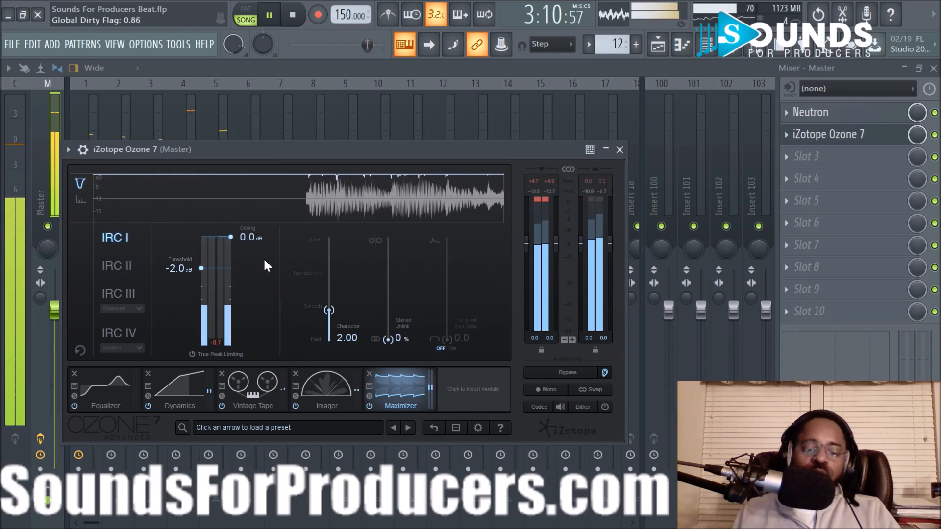
Stop playback, close the Ozone 7 window and save the project.
{"action": "key", "text": "space"}
{"action": "left_click", "coordinate": [620, 150]}
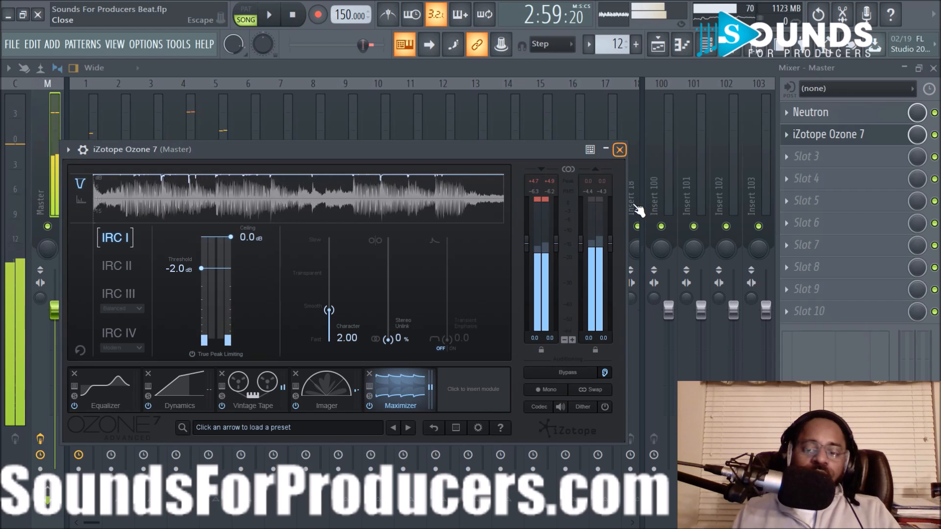
{"action": "key", "text": "ctrl+s"}
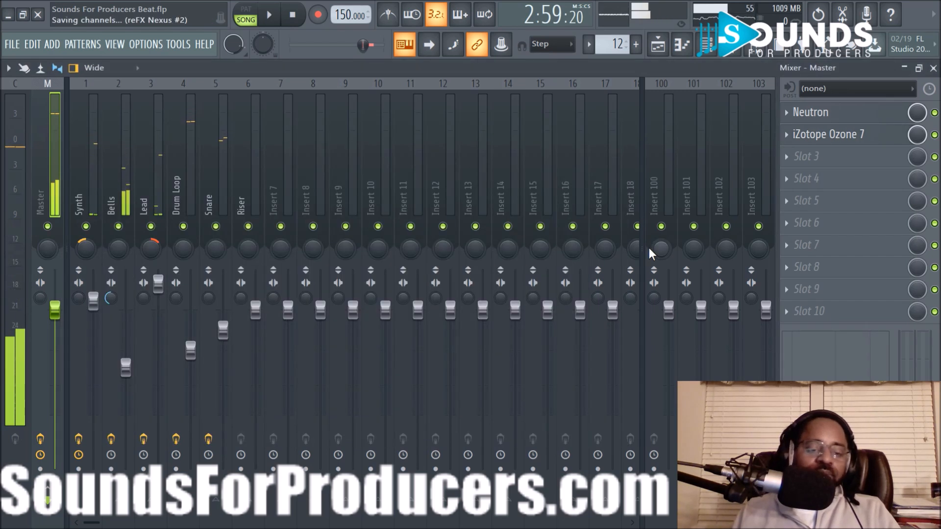
Lower the volumes of the Synth, Bells, Lead, Snare and Riser tracks slightly as a group, and the Drum Loop track slightly during playback.
{"action": "left_click", "coordinate": [81, 193]}
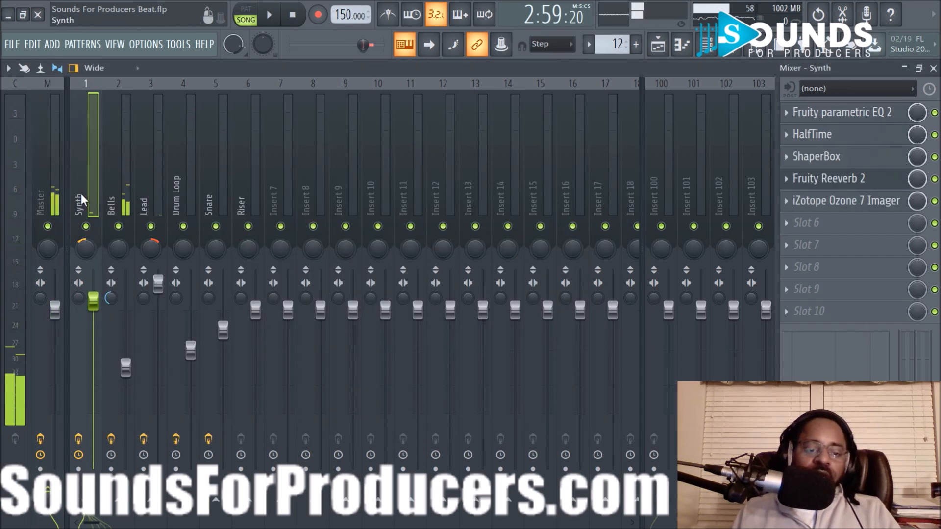
{"action": "left_click", "coordinate": [116, 184]}
{"action": "left_click", "coordinate": [80, 170]}
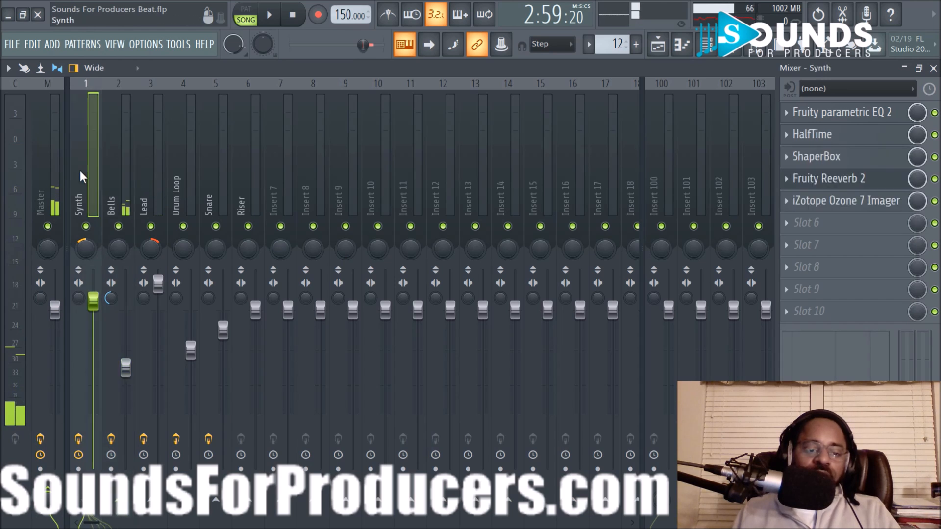
{"action": "left_click", "coordinate": [132, 169], "text": "ctrl"}
{"action": "left_click", "coordinate": [147, 168], "text": "ctrl"}
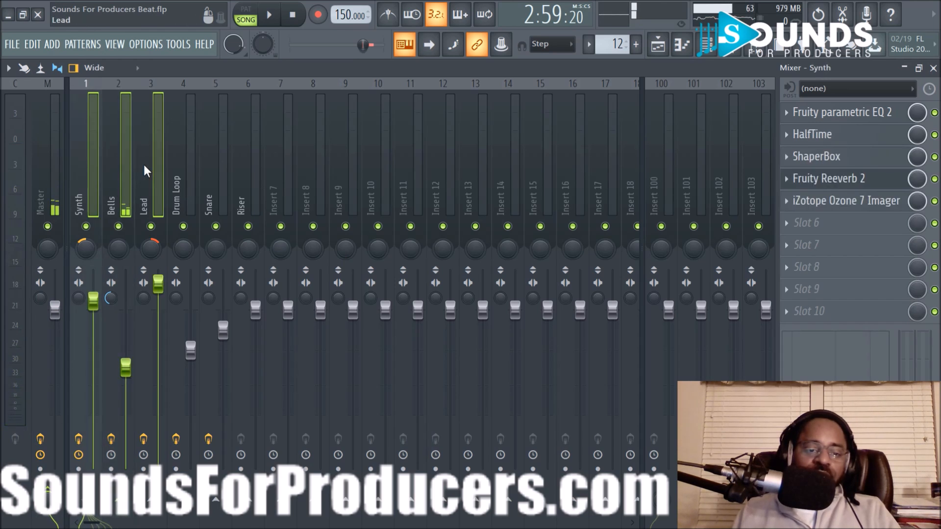
{"action": "left_click", "coordinate": [215, 173], "text": "ctrl"}
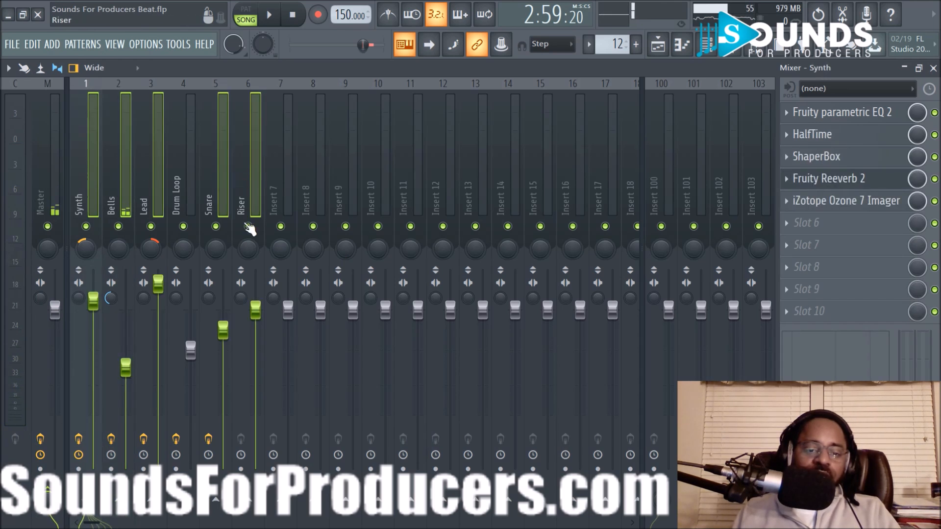
{"action": "left_click", "coordinate": [158, 287]}
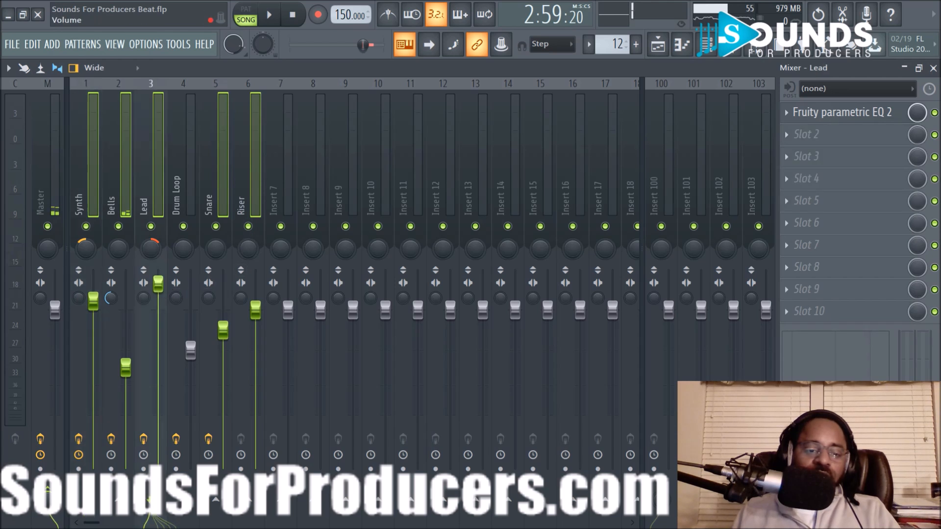
{"action": "left_click", "coordinate": [277, 168]}
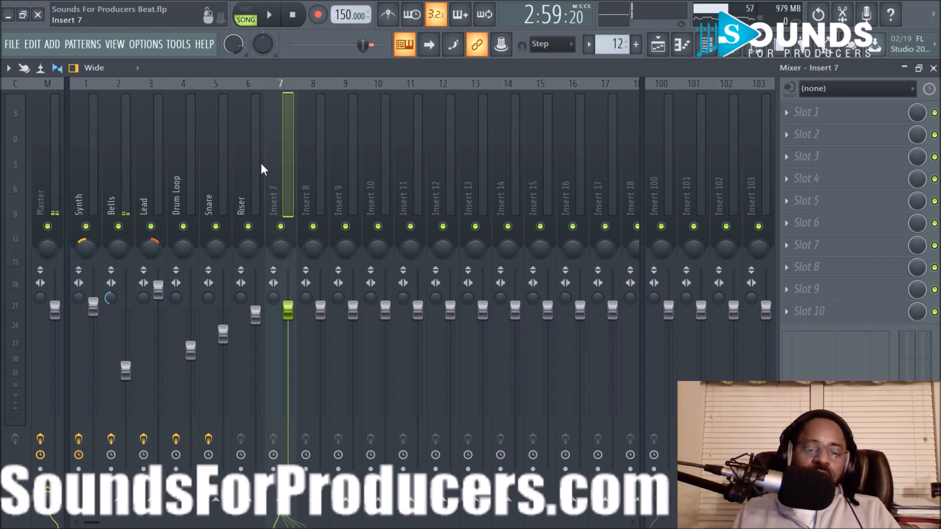
{"action": "key", "text": "space"}
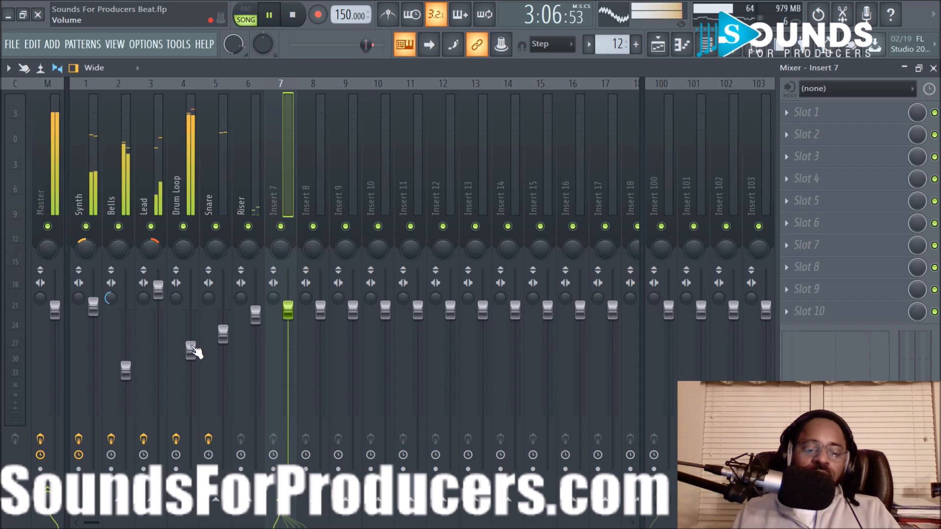
{"action": "left_click", "coordinate": [191, 350]}
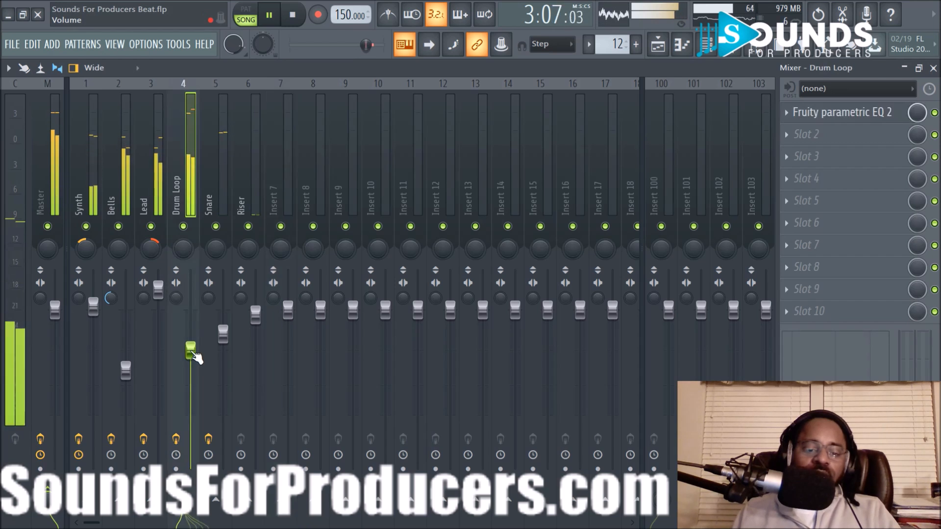
Lower the Synth, Bells, Lead and Riser volumes together a little further, and reduce the Drum Loop volume slightly again.
{"action": "left_click", "coordinate": [81, 201]}
{"action": "left_click", "coordinate": [118, 181], "text": "ctrl"}
{"action": "left_click", "coordinate": [154, 191], "text": "ctrl"}
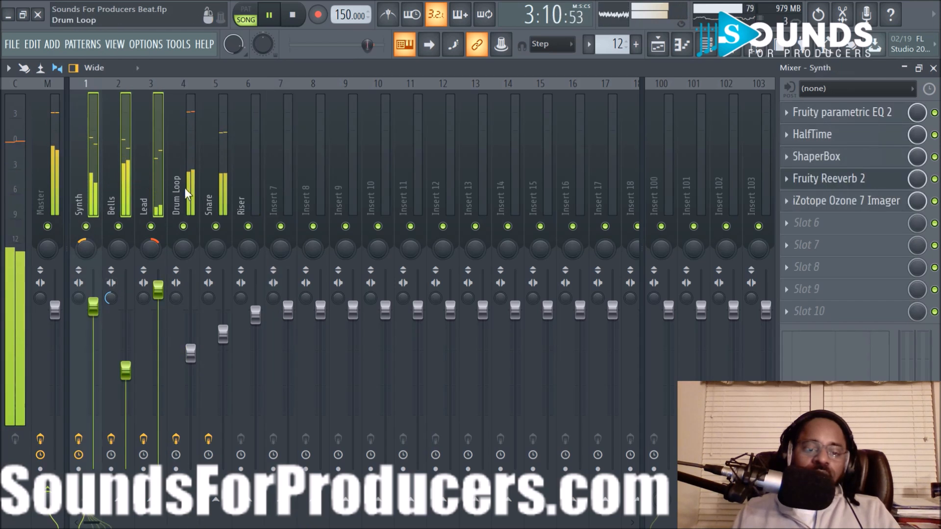
{"action": "left_click", "coordinate": [248, 192], "text": "ctrl"}
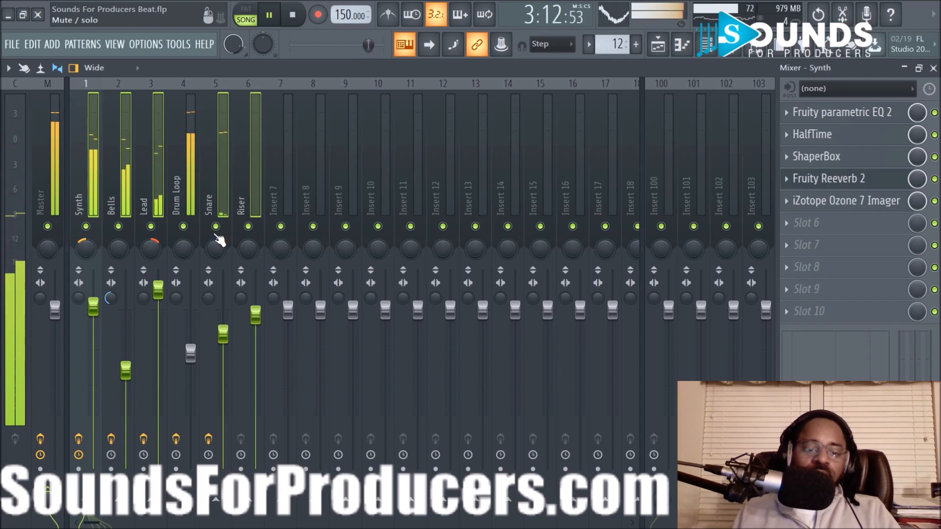
{"action": "left_click", "coordinate": [208, 188], "text": "ctrl"}
{"action": "left_click_drag", "start_coordinate": [160, 296], "coordinate": [159, 304]}
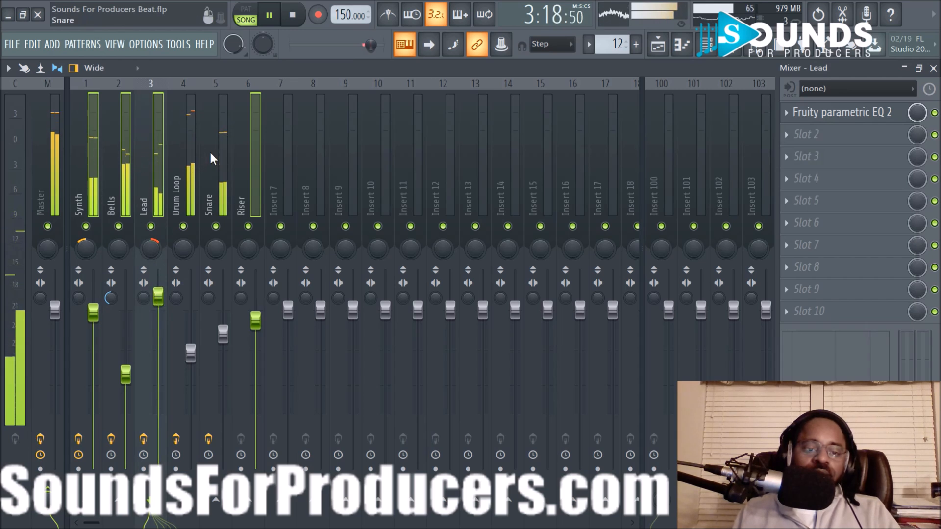
{"action": "left_click", "coordinate": [192, 354]}
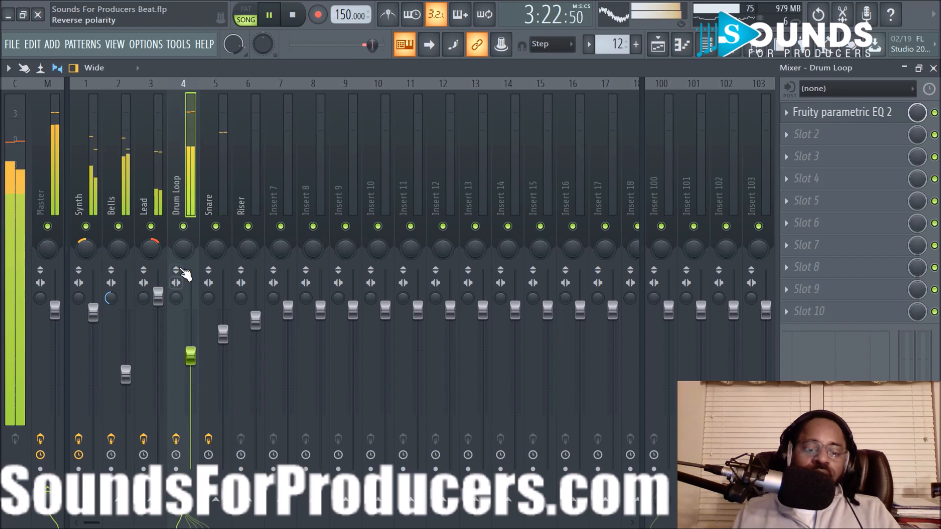
Solo the Drum Loop track during playback and open its Fruity parametric EQ 2.
{"action": "left_click", "coordinate": [142, 147]}
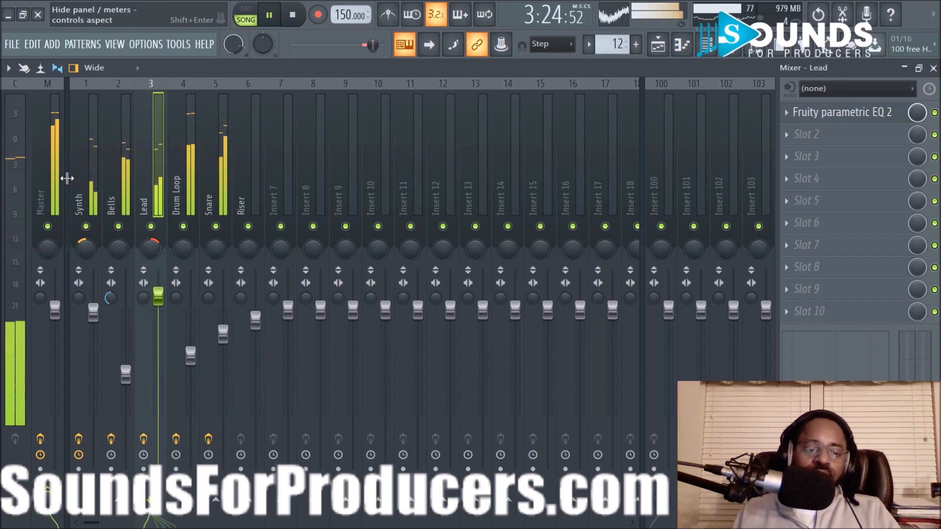
{"action": "left_click", "coordinate": [83, 176]}
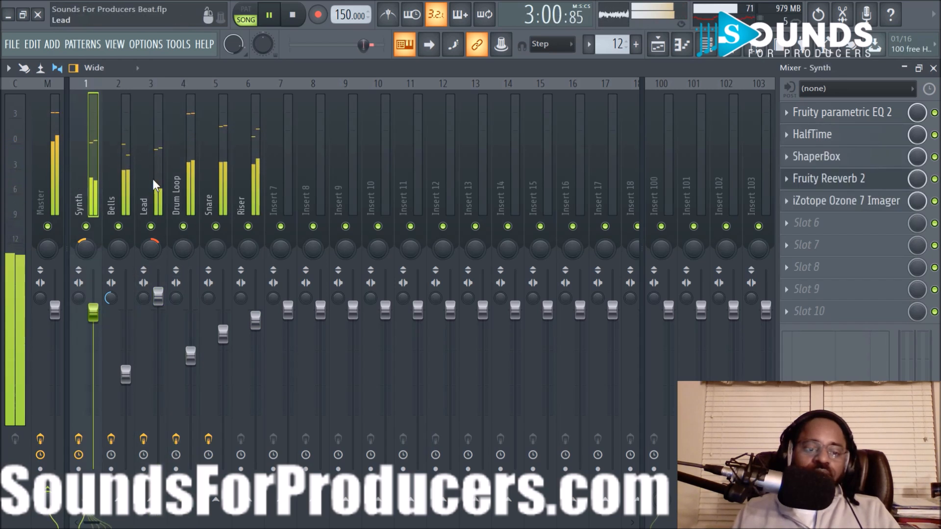
{"action": "left_click", "coordinate": [180, 174]}
{"action": "right_click", "coordinate": [183, 226]}
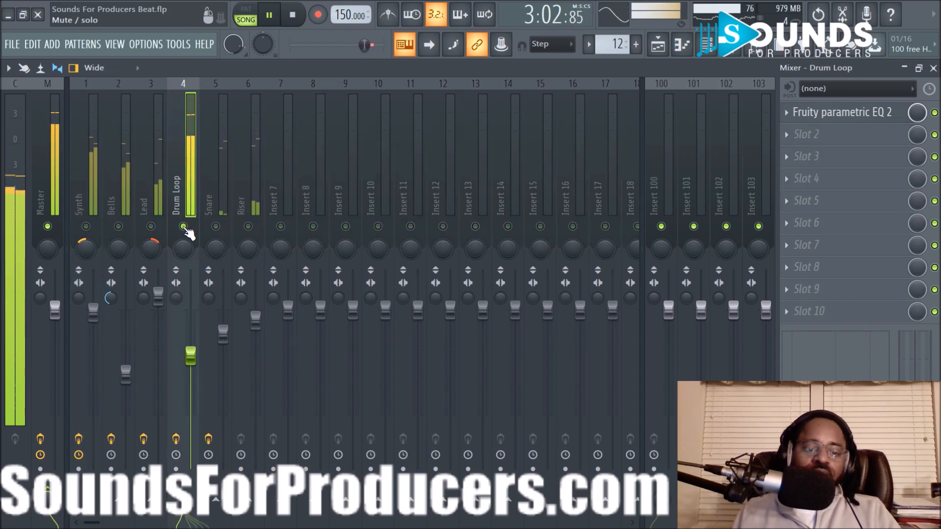
{"action": "left_click", "coordinate": [833, 117]}
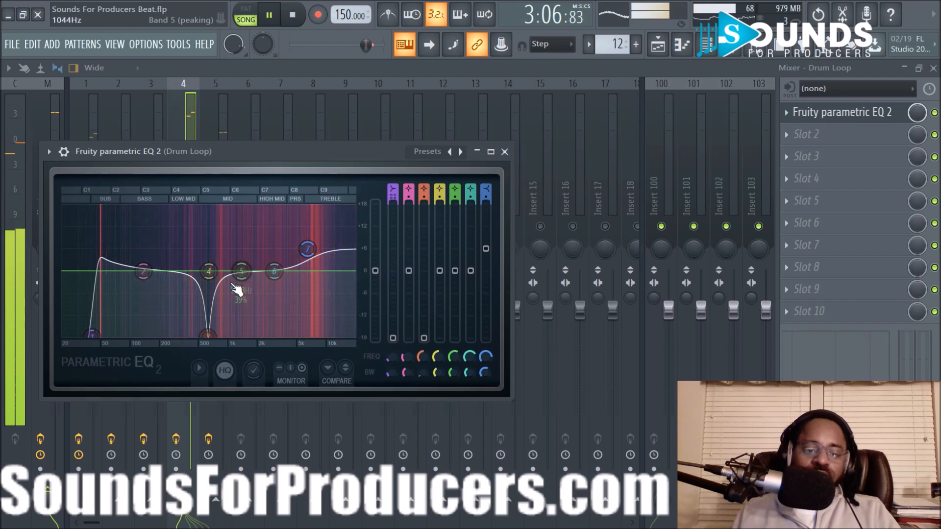
Adjust the midrange of the Drum Loop's EQ by trying boosts with bands 4 and 5 and changing the bandwidth, and close the EQ.
{"action": "left_click_drag", "start_coordinate": [220, 274], "coordinate": [244, 252]}
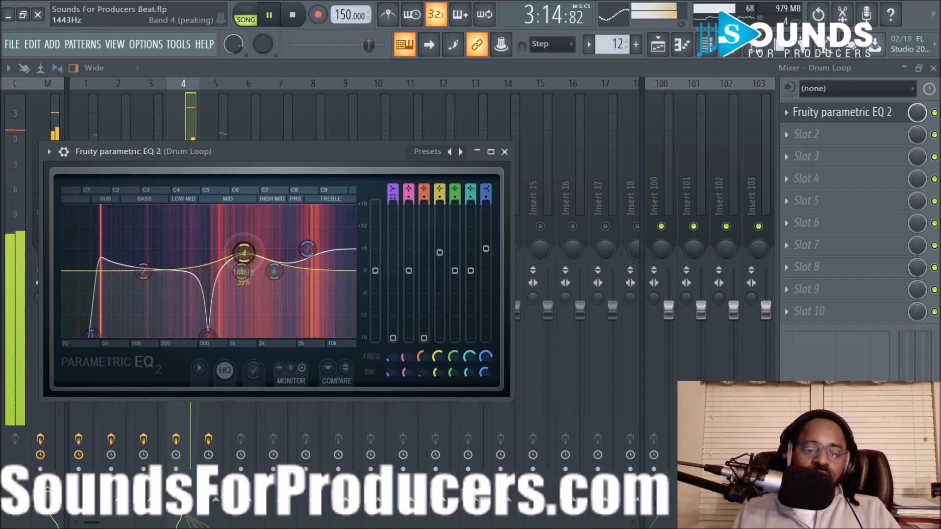
{"action": "right_click", "coordinate": [243, 252]}
{"action": "left_click", "coordinate": [255, 266]}
{"action": "left_click_drag", "start_coordinate": [241, 271], "coordinate": [220, 243]}
{"action": "scroll", "coordinate": [235, 252], "scroll_direction": "down", "scroll_amount": 5}
{"action": "scroll", "coordinate": [225, 249], "scroll_direction": "down", "scroll_amount": 3}
{"action": "left_click", "coordinate": [504, 151]}
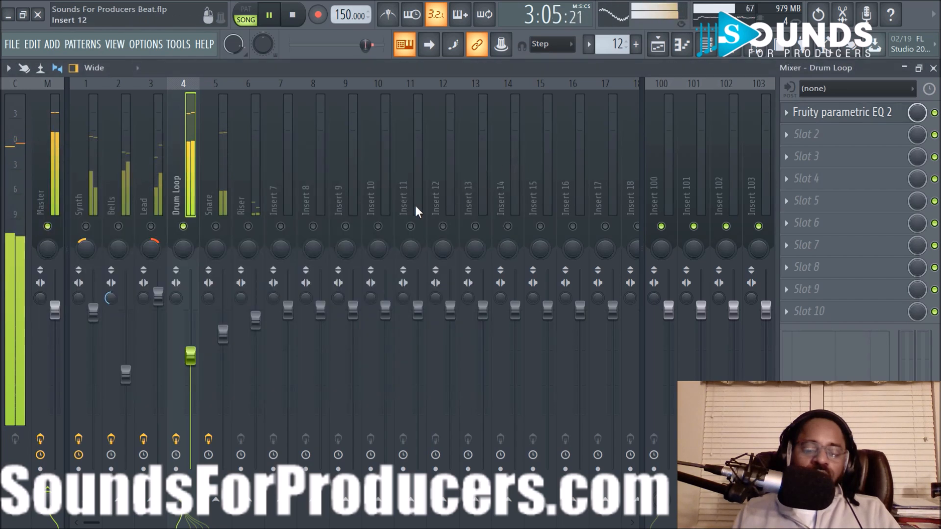
Unsolo the Drum Loop track and raise its volume slightly.
{"action": "right_click", "coordinate": [194, 228]}
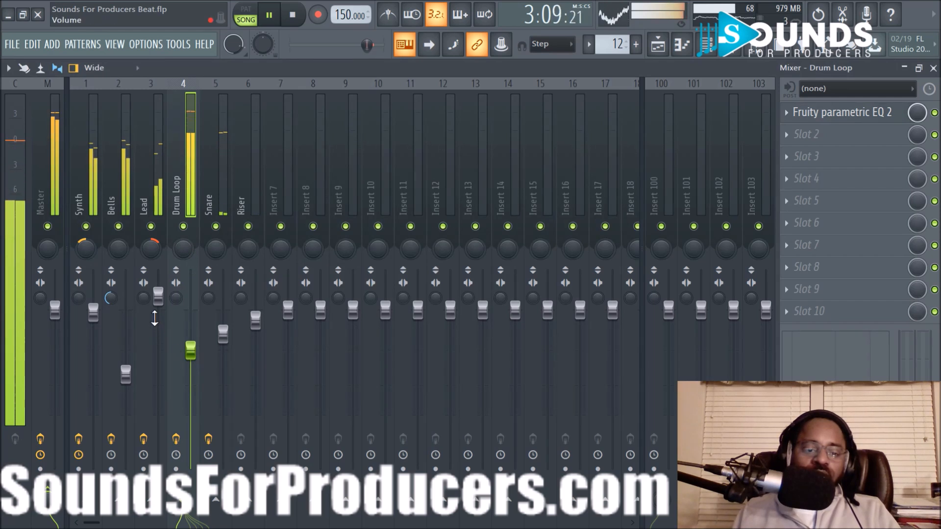
{"action": "left_click", "coordinate": [82, 195]}
{"action": "left_click", "coordinate": [117, 179]}
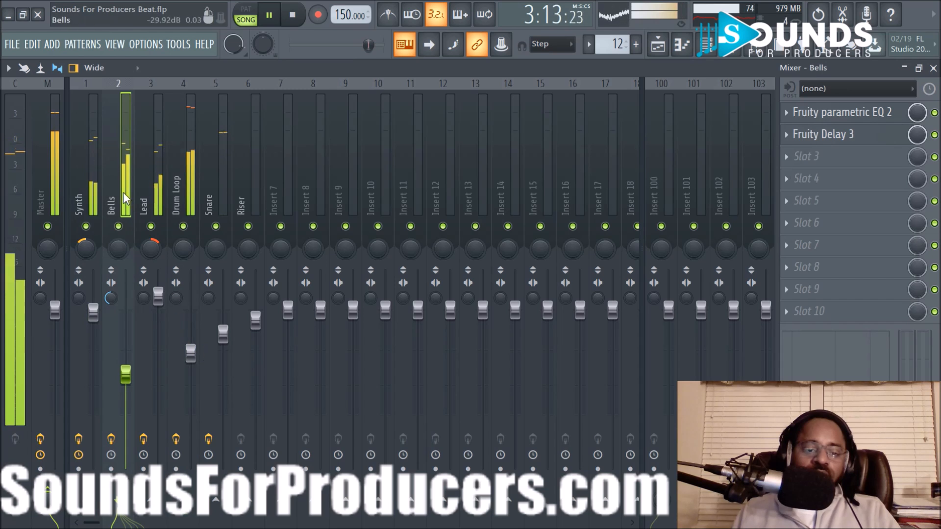
Lower the Synth, Bells and Lead volumes slightly as a group during playback.
{"action": "left_click", "coordinate": [81, 191]}
{"action": "left_click", "coordinate": [119, 189], "text": "ctrl+shift"}
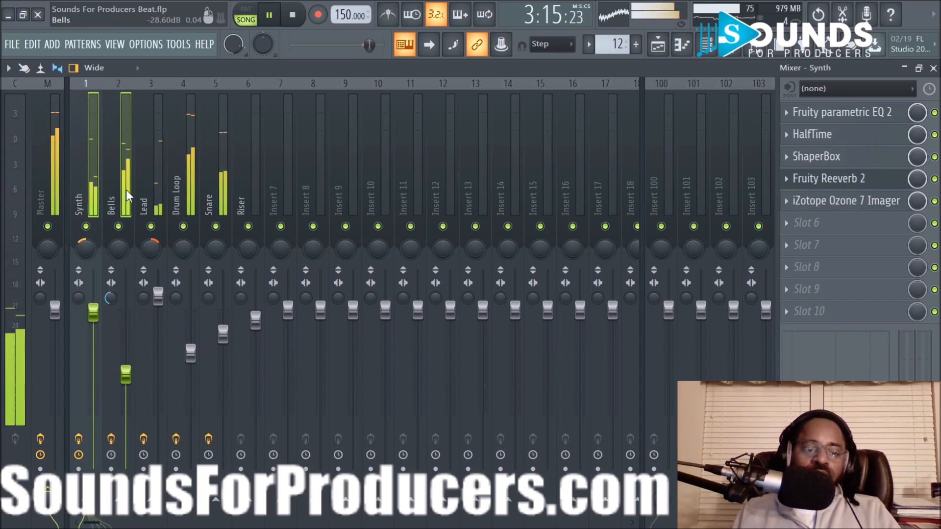
{"action": "left_click", "coordinate": [139, 189], "text": "ctrl+shift"}
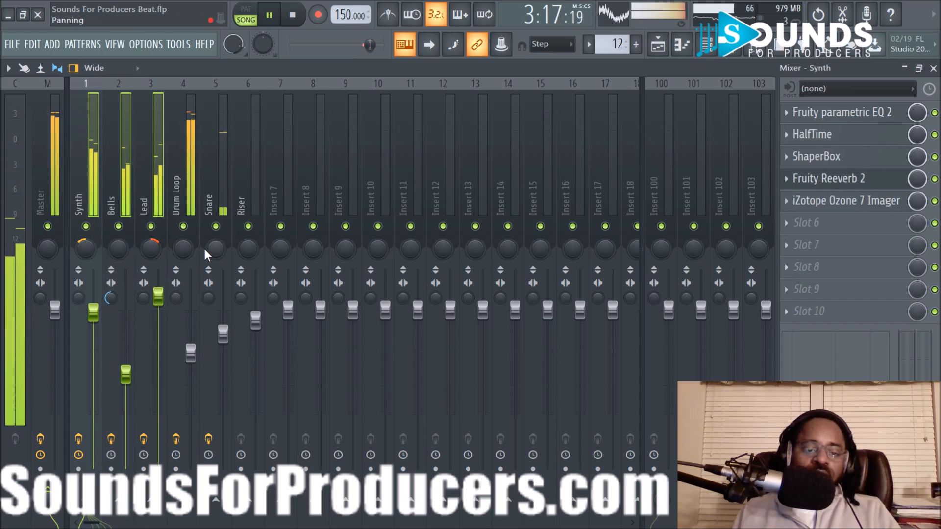
{"action": "left_click_drag", "start_coordinate": [158, 295], "coordinate": [158, 304]}
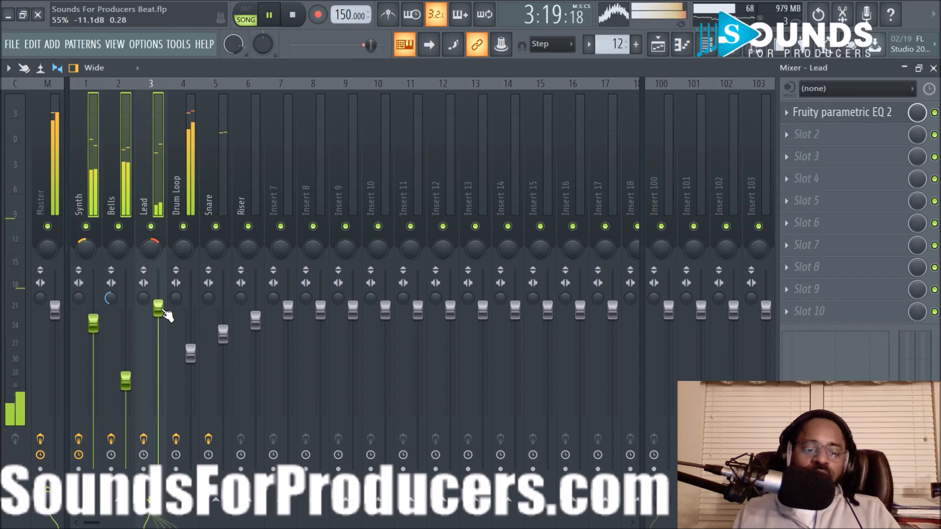
Set the Riser volume to about -2.0 dB, lower Synth, Bells and Lead together a touch more, and stop playback.
{"action": "left_click", "coordinate": [210, 174]}
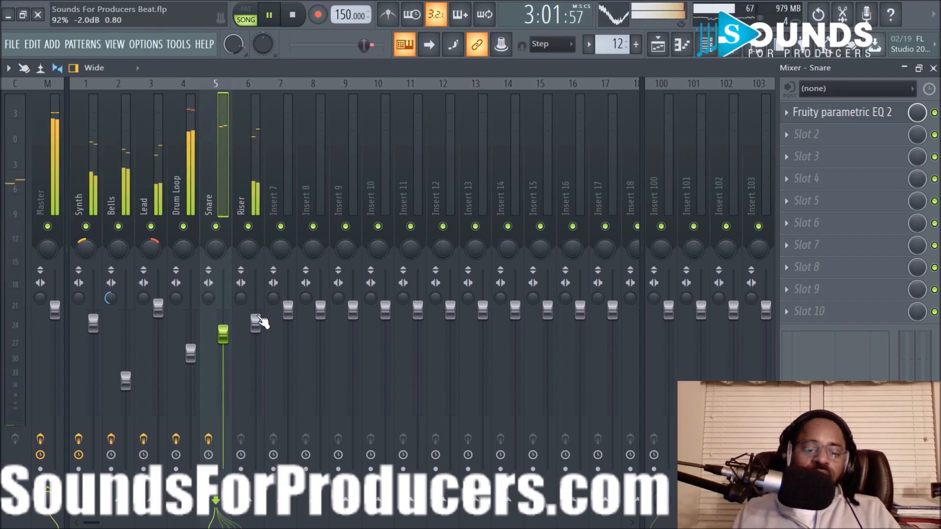
{"action": "left_click", "coordinate": [178, 145]}
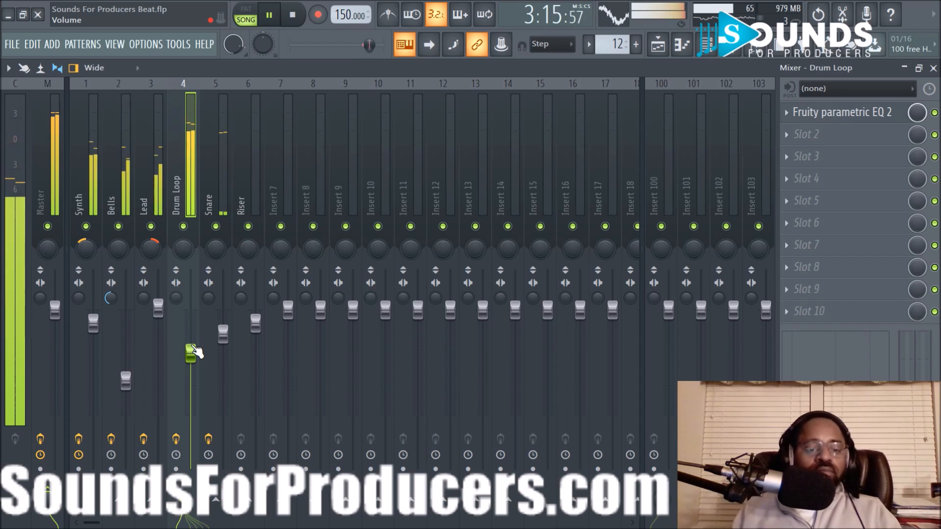
{"action": "left_click", "coordinate": [84, 179]}
{"action": "left_click", "coordinate": [113, 177], "text": "ctrl+shift"}
{"action": "left_click", "coordinate": [140, 173], "text": "ctrl+shift"}
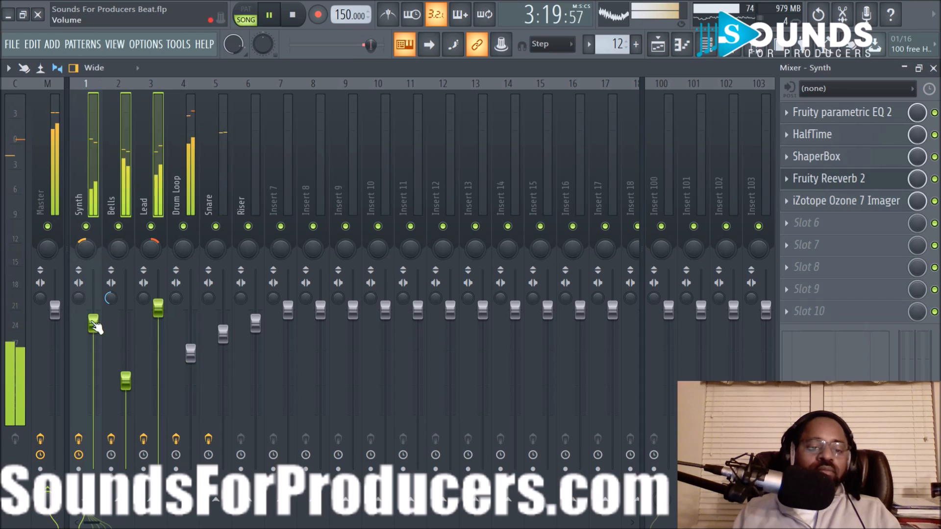
{"action": "left_click_drag", "start_coordinate": [95, 324], "coordinate": [94, 328]}
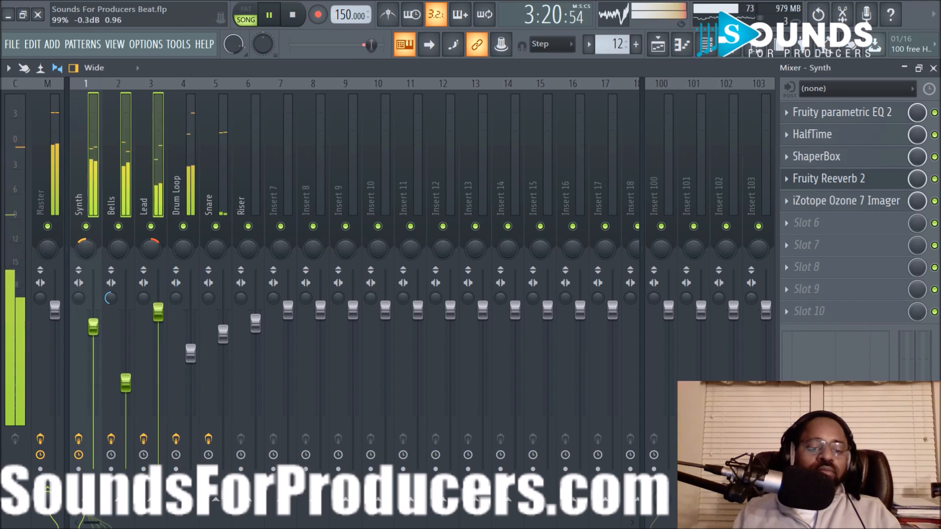
{"action": "left_click", "coordinate": [152, 162]}
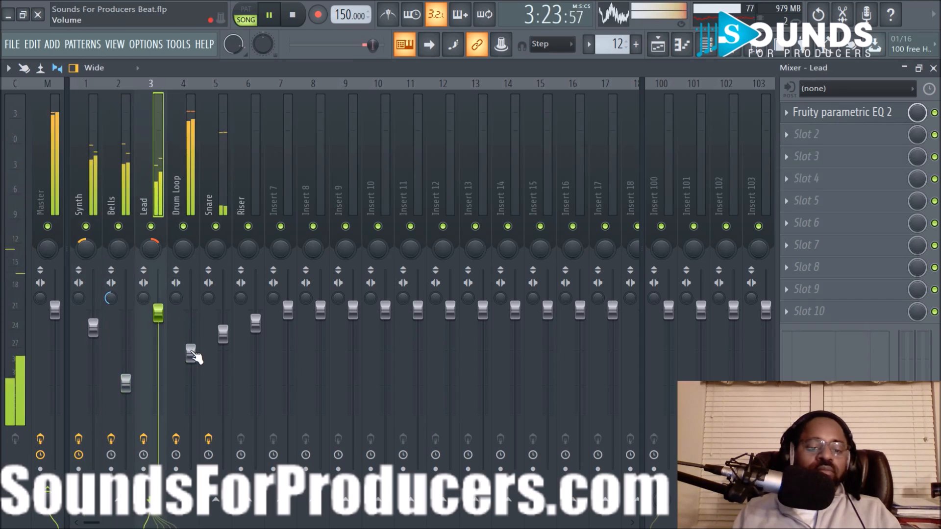
{"action": "key", "text": "space"}
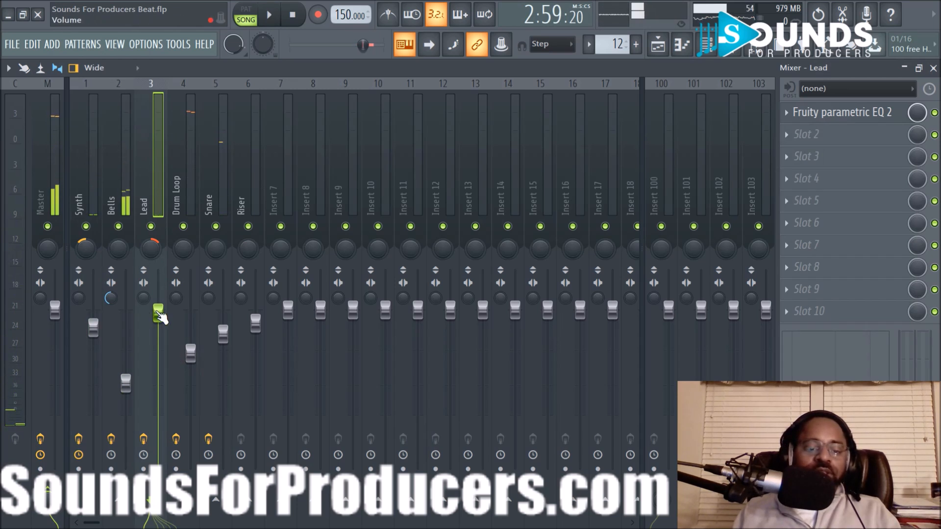
Lower the Synth, Bells, Lead and Riser volumes together slightly with playback stopped.
{"action": "left_click", "coordinate": [80, 177]}
{"action": "left_click_drag", "start_coordinate": [118, 181], "coordinate": [140, 182]}
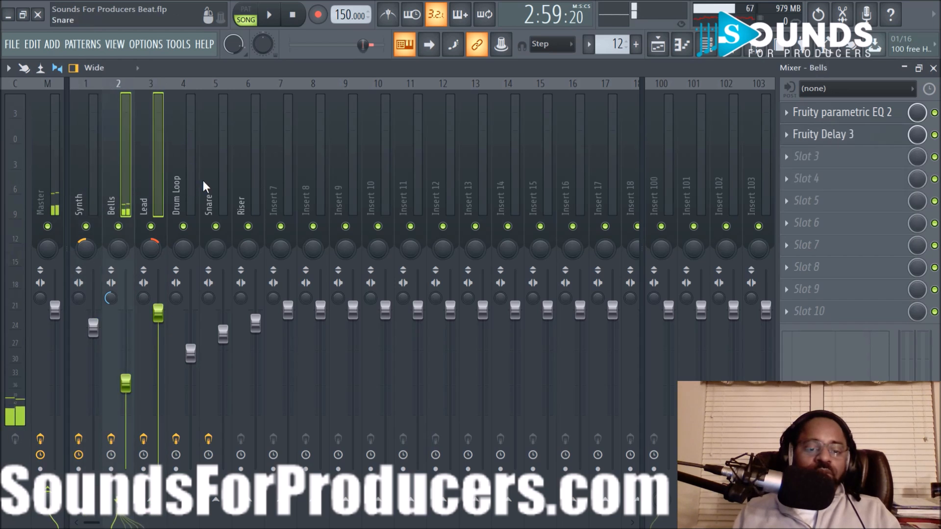
{"action": "left_click", "coordinate": [236, 172], "text": "ctrl"}
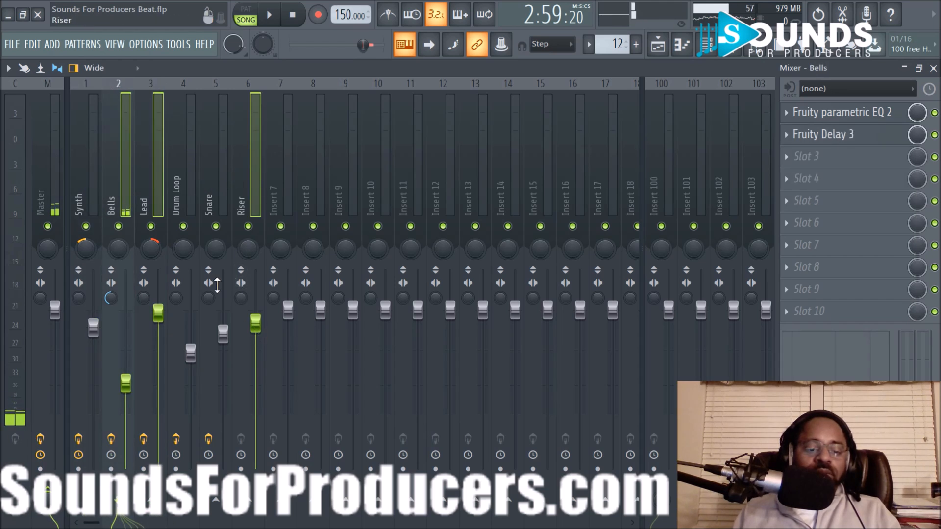
{"action": "left_click", "coordinate": [256, 324]}
{"action": "left_click", "coordinate": [152, 145]}
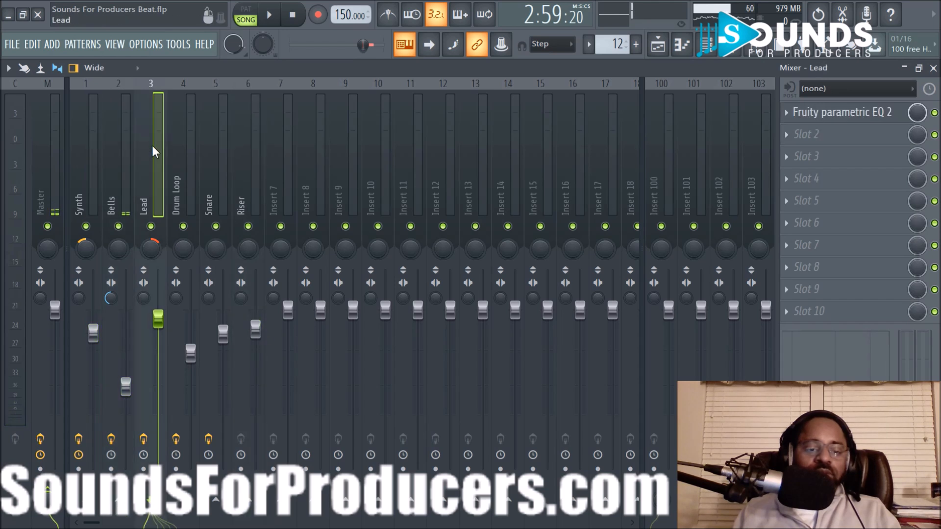
Play the section twice to check the new track balance against the Drum Loop, stopping each time.
{"action": "key", "text": "space"}
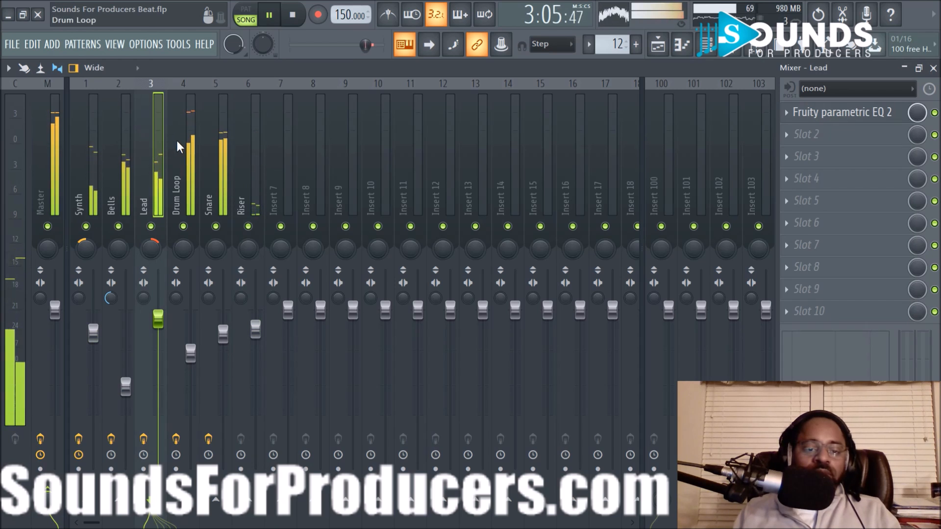
{"action": "key", "text": "space"}
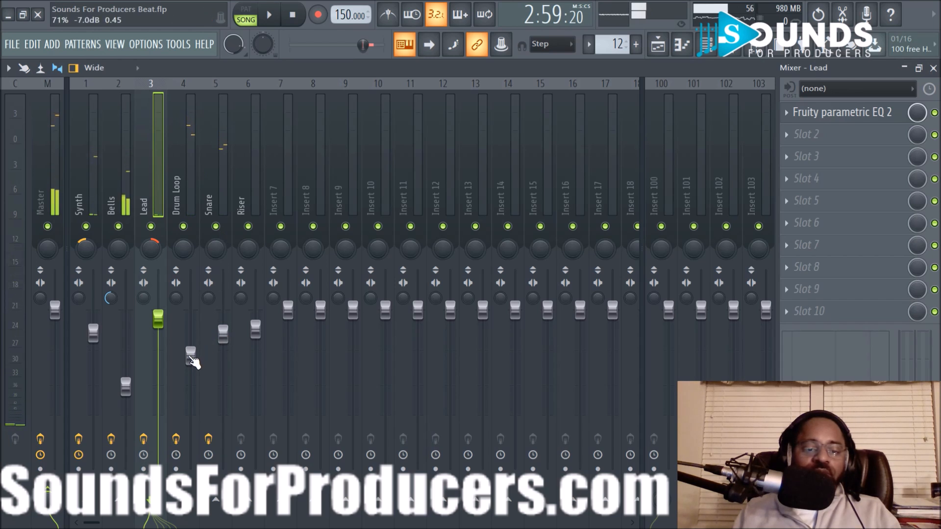
{"action": "key", "text": "space"}
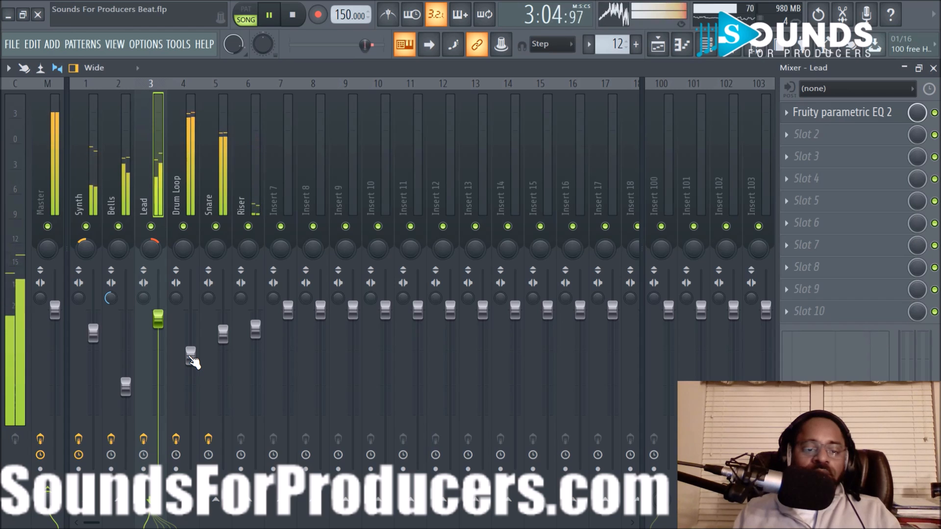
{"action": "key", "text": "space"}
Open iZotope Ozone 7 on the Master track, dismiss its Preset Manager, and audition the mix through the Maximizer.
{"action": "left_click", "coordinate": [44, 174]}
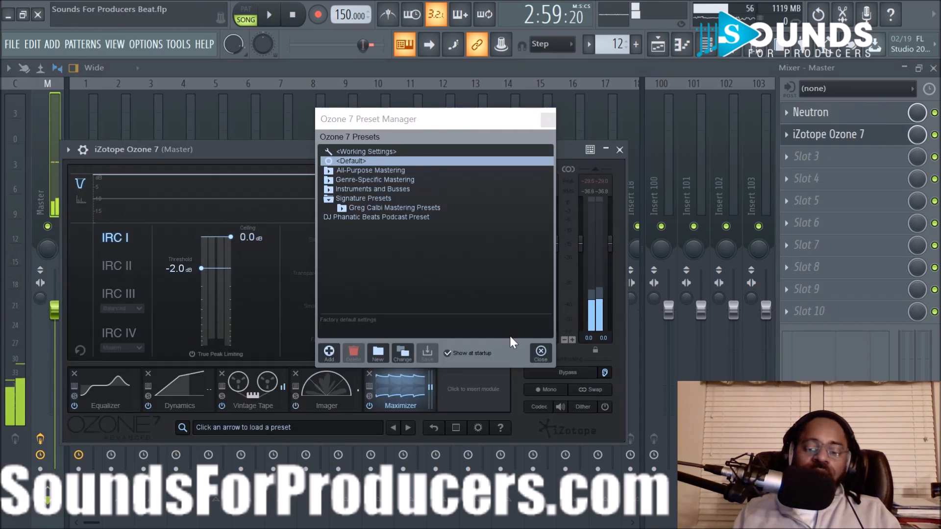
{"action": "left_click", "coordinate": [542, 353]}
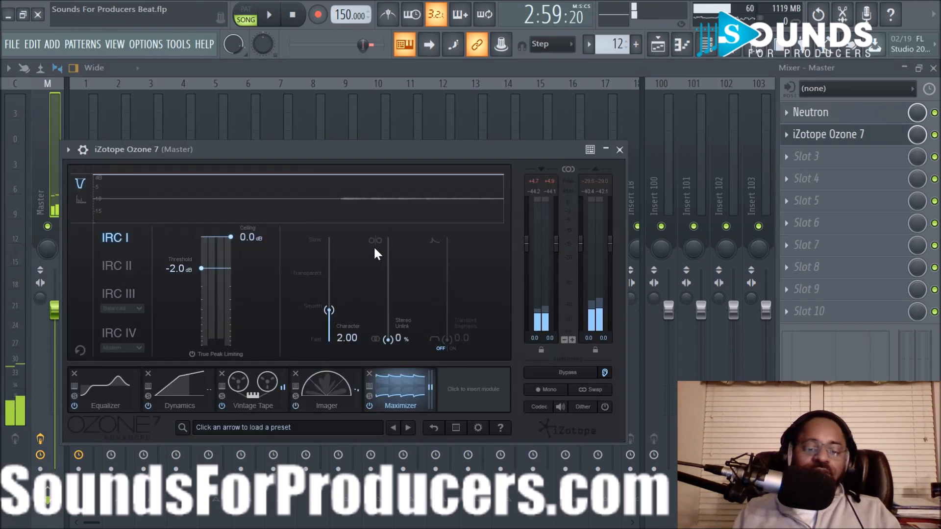
{"action": "key", "text": "space"}
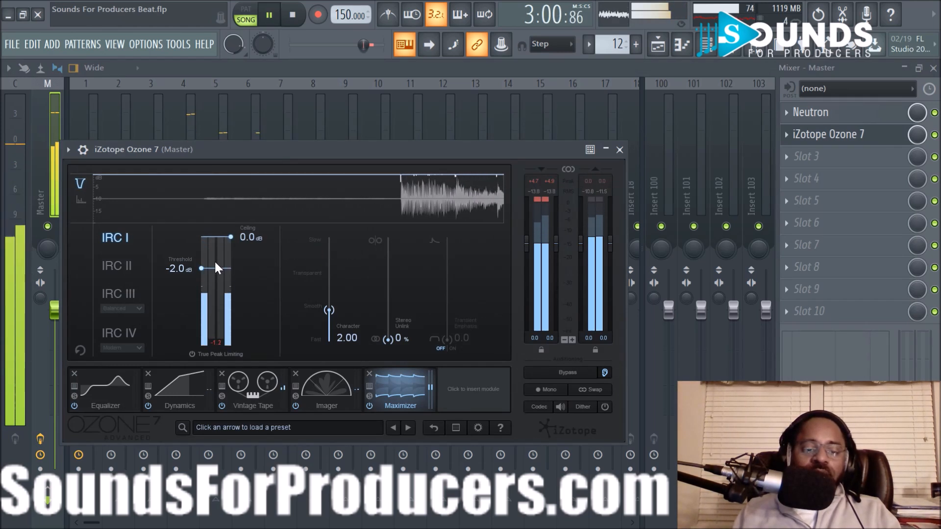
{"action": "key", "text": "space"}
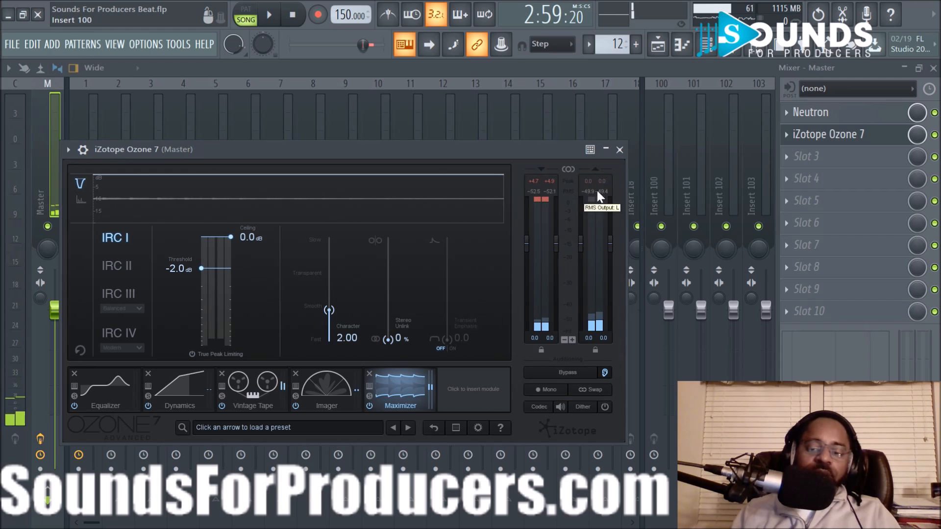
Lower the Maximizer's Threshold in stages to -5.5 dB while auditioning the beat, and stop playback.
{"action": "key", "text": "space"}
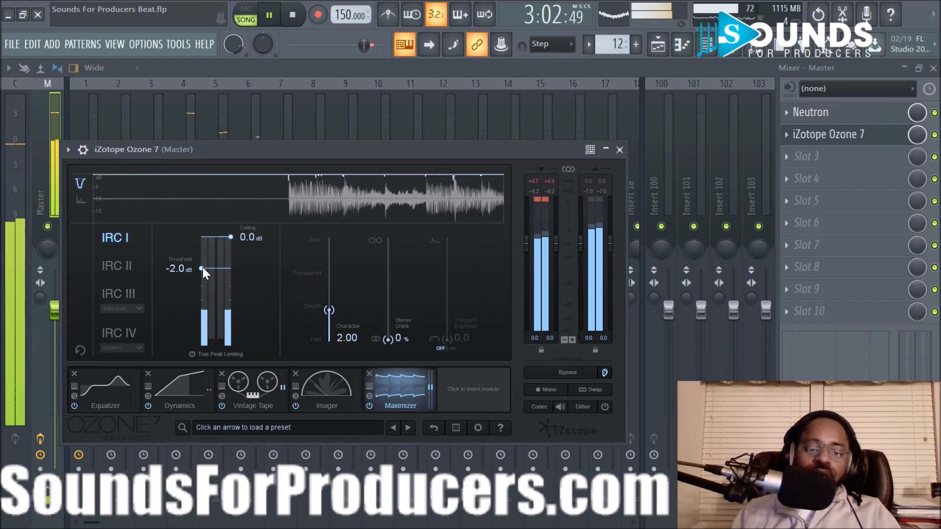
{"action": "left_click_drag", "start_coordinate": [201, 267], "coordinate": [202, 272]}
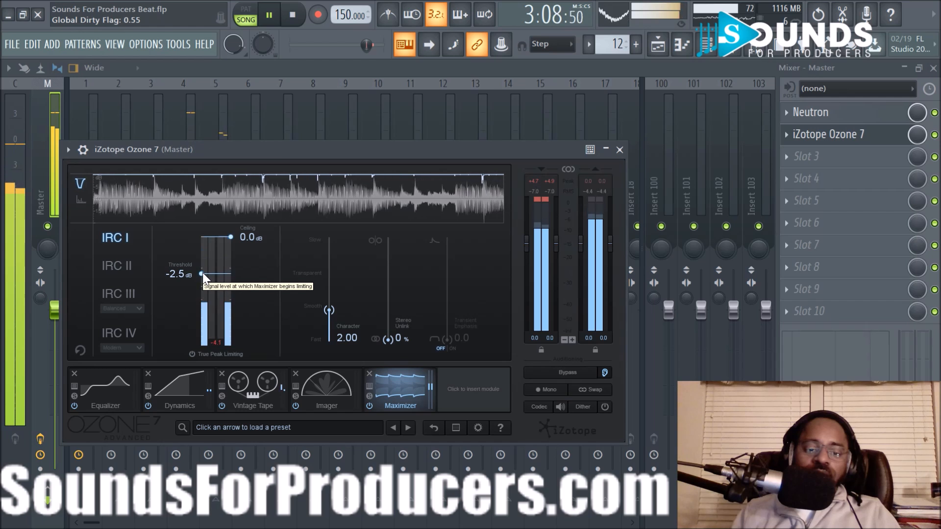
{"action": "key", "text": "space"}
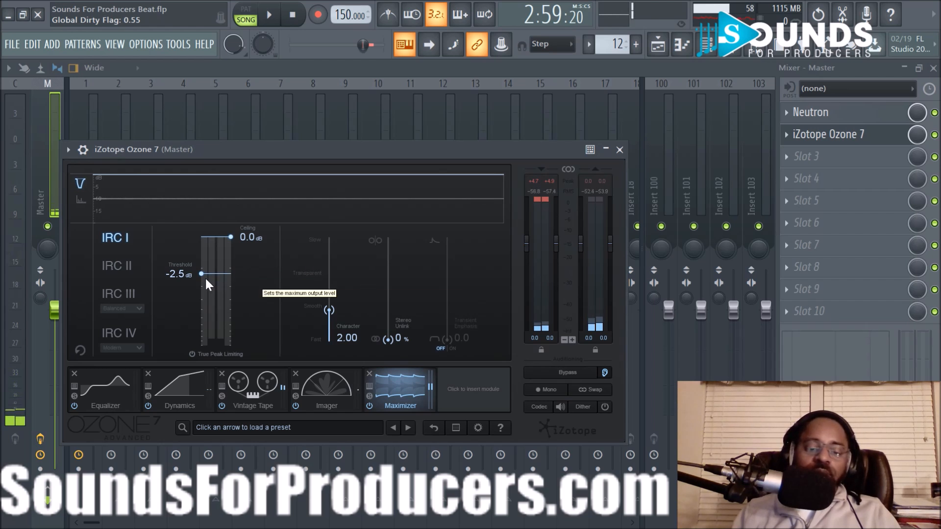
{"action": "scroll", "coordinate": [201, 272], "scroll_direction": "down", "scroll_amount": 1}
{"action": "key", "text": "space"}
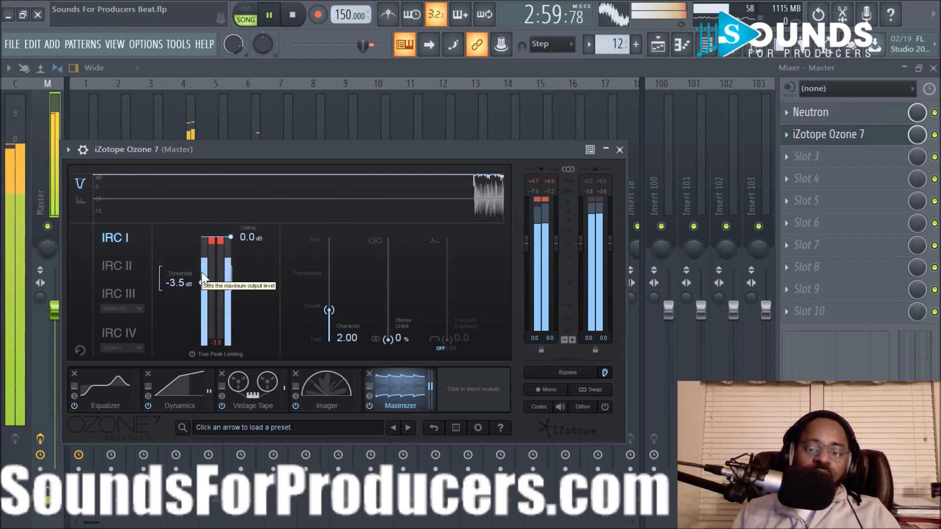
{"action": "scroll", "coordinate": [202, 279], "scroll_direction": "down", "scroll_amount": 1}
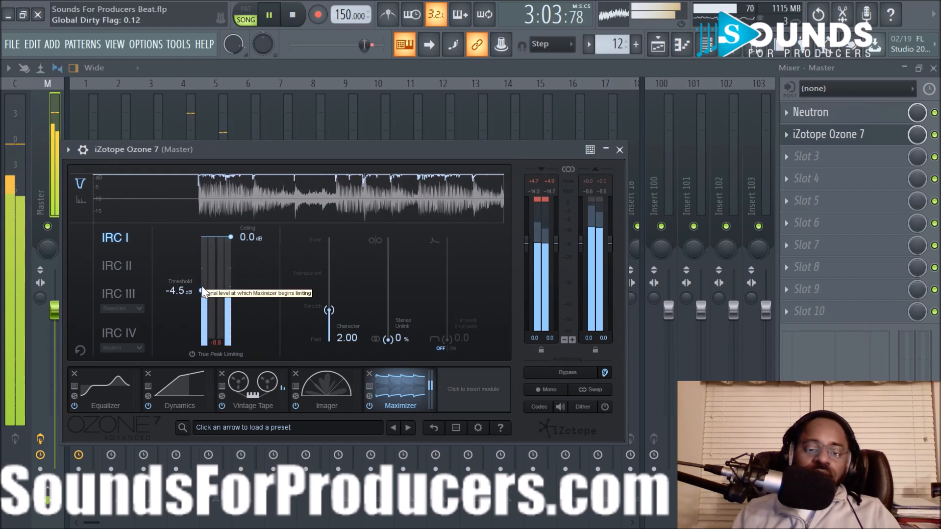
{"action": "scroll", "coordinate": [201, 287], "scroll_direction": "down", "scroll_amount": 1}
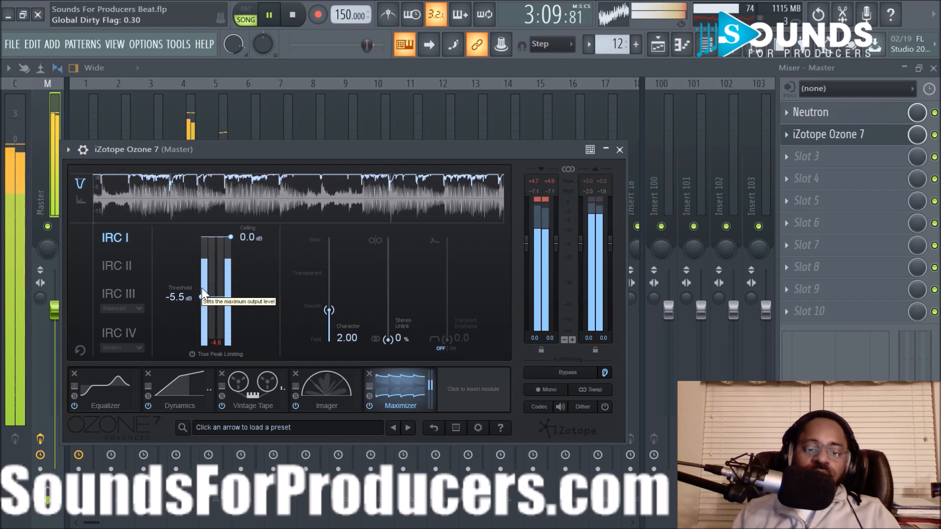
{"action": "key", "text": "space"}
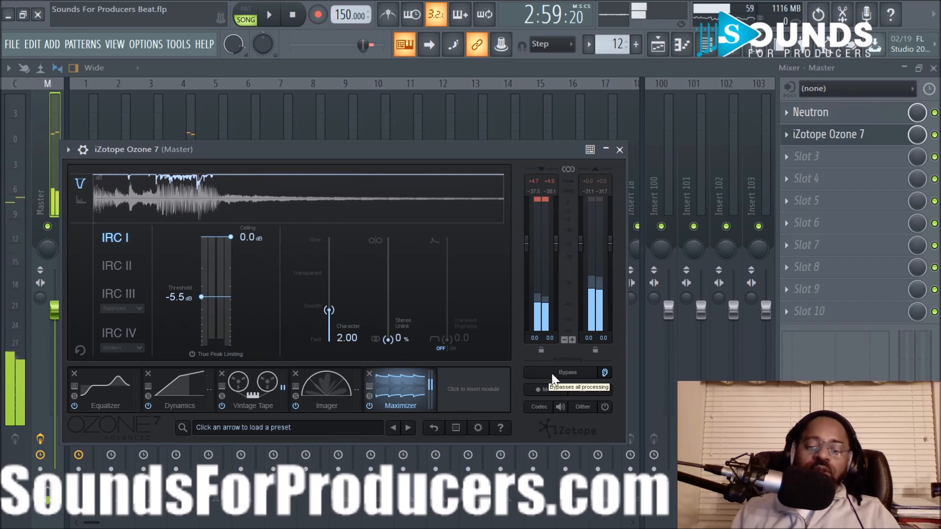
Compare the beat with Ozone 7 bypassed and active, resetting the output clip indicators during playback, and stop playback.
{"action": "left_click", "coordinate": [566, 374]}
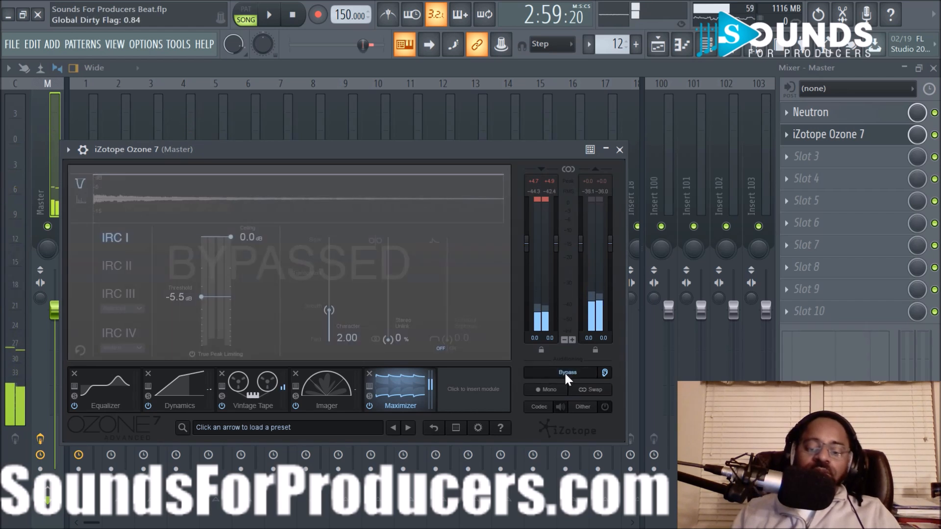
{"action": "key", "text": "space"}
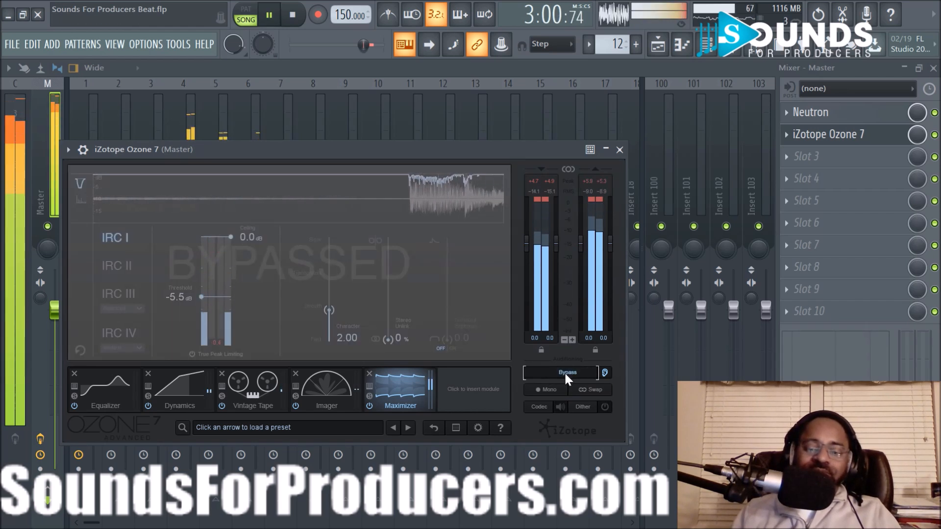
{"action": "key", "text": "space"}
{"action": "left_click", "coordinate": [563, 371]}
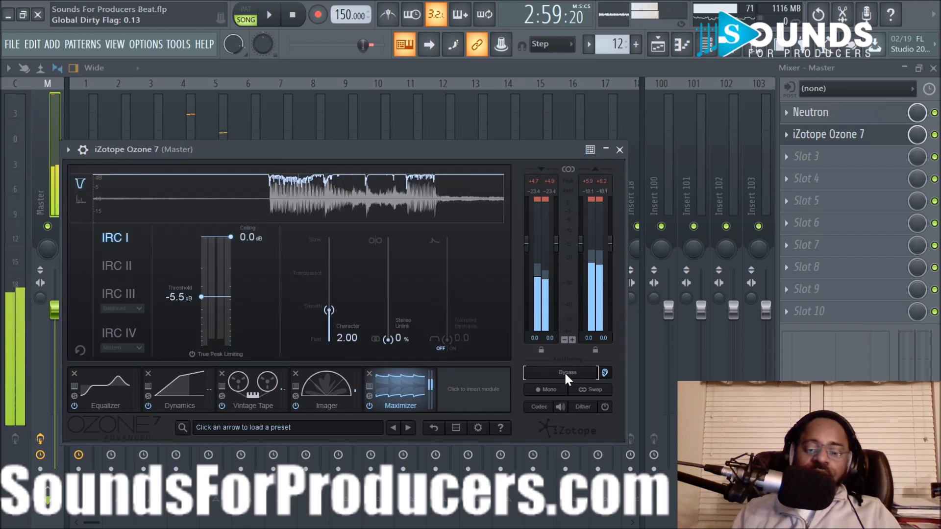
{"action": "key", "text": "space"}
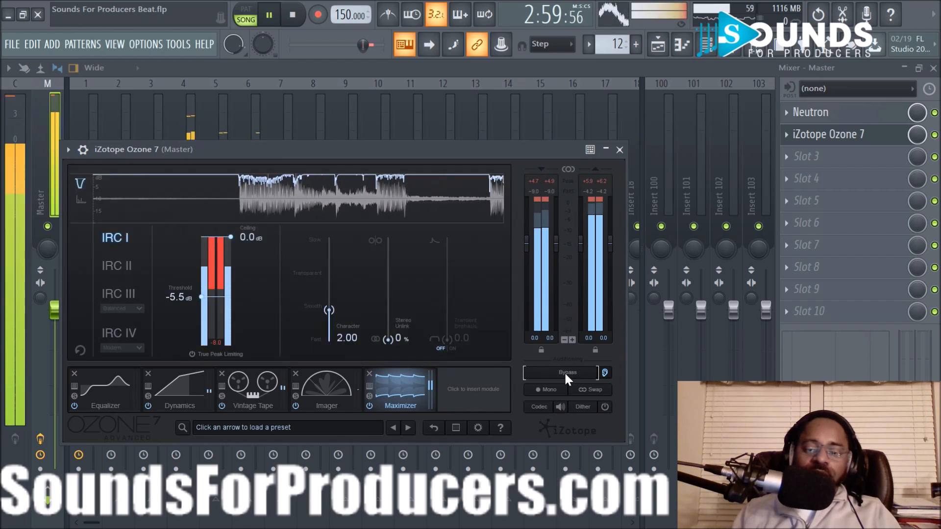
{"action": "left_click", "coordinate": [600, 199]}
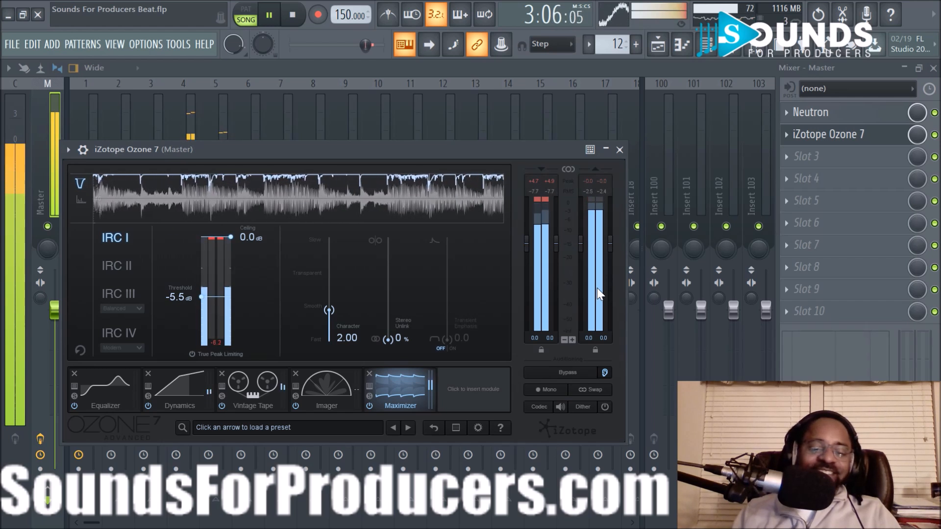
{"action": "key", "text": "space"}
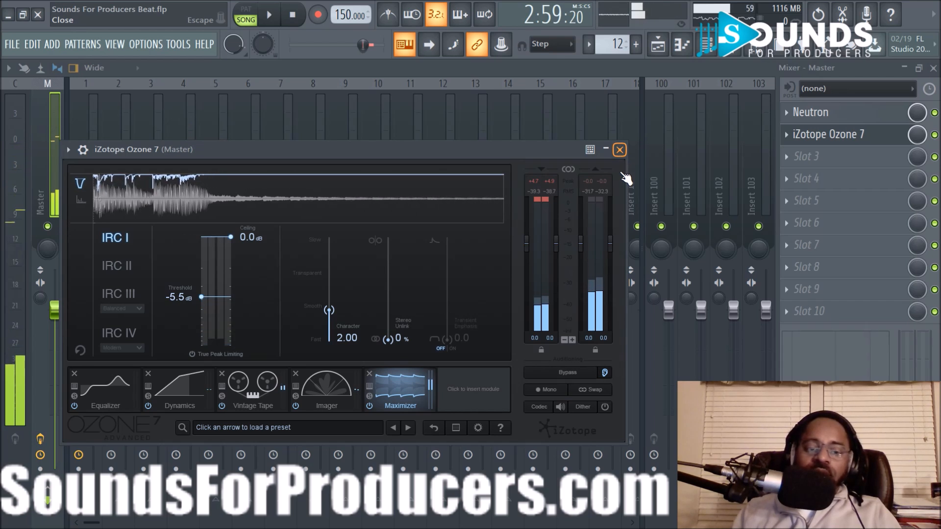
Close the Ozone 7 and Mixer windows and clear the Playlist's time selection over bars 113 to 129.
{"action": "left_click", "coordinate": [620, 149]}
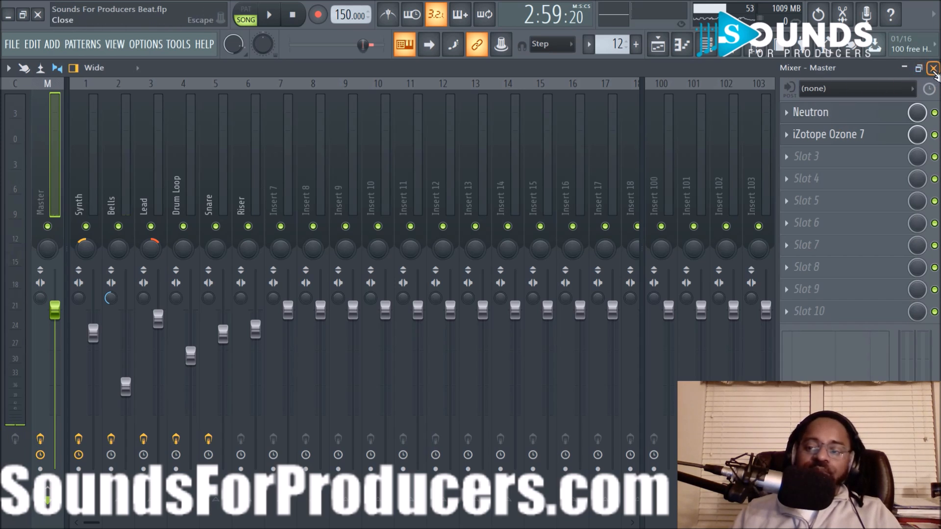
{"action": "left_click", "coordinate": [932, 69]}
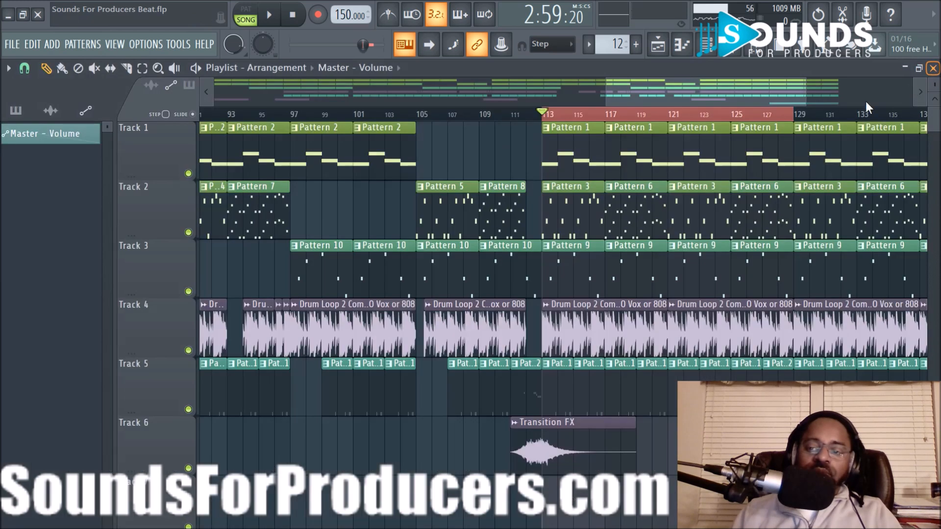
{"action": "scroll", "coordinate": [602, 120], "scroll_direction": "down", "scroll_amount": 2}
{"action": "scroll", "coordinate": [601, 120], "scroll_direction": "down", "scroll_amount": 1}
{"action": "right_click", "coordinate": [714, 118]}
{"action": "left_click_drag", "start_coordinate": [700, 98], "coordinate": [541, 92]}
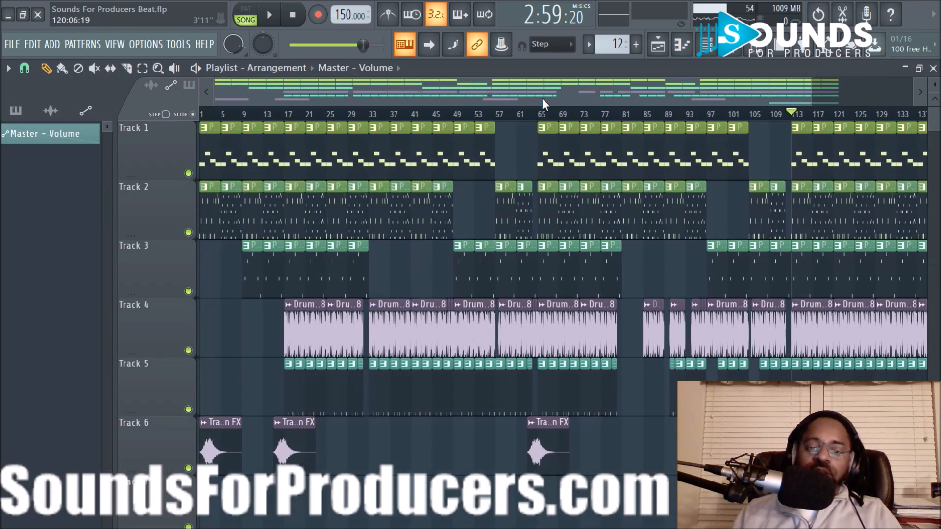
Return the song position to the start and review the full arrangement across all Playlist tracks.
{"action": "scroll", "coordinate": [563, 119], "scroll_direction": "down", "scroll_amount": 2}
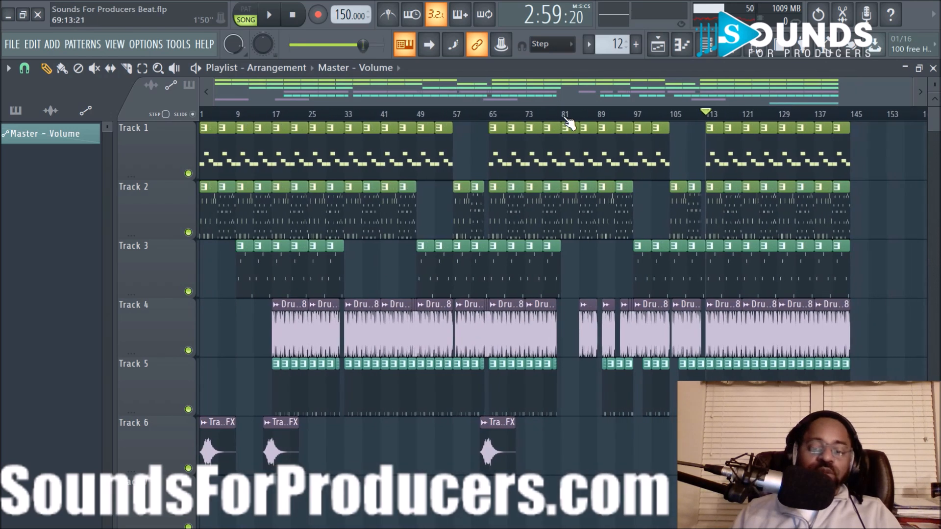
{"action": "left_click", "coordinate": [300, 19]}
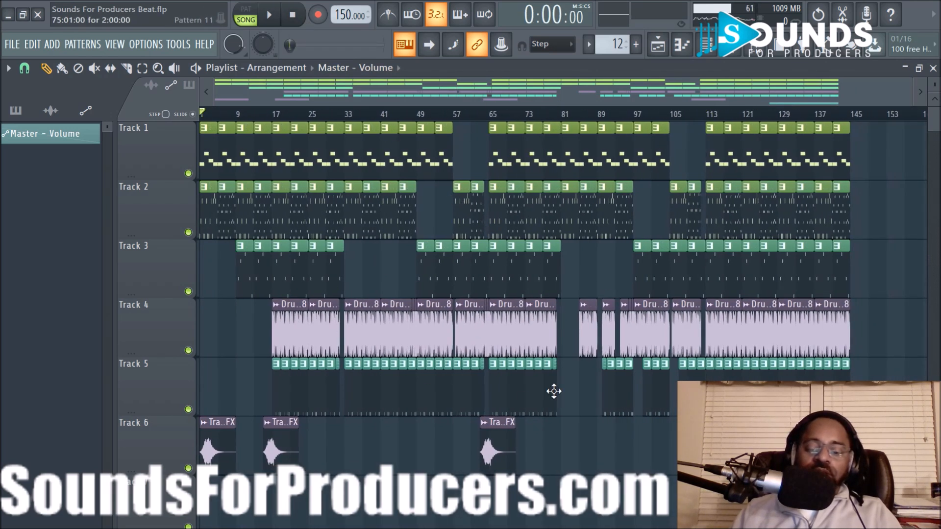
{"action": "scroll", "coordinate": [522, 325], "scroll_direction": "down", "scroll_amount": 3}
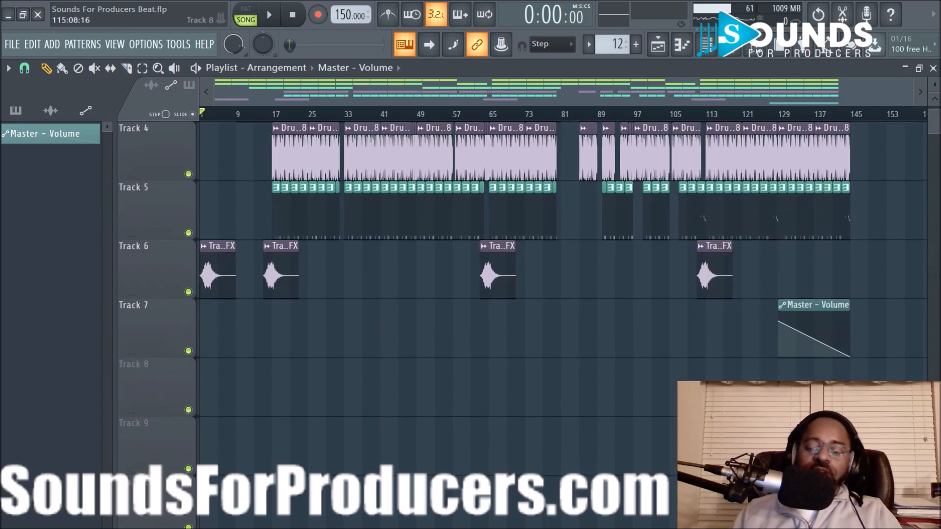
{"action": "scroll", "coordinate": [522, 325], "scroll_direction": "up", "scroll_amount": 2}
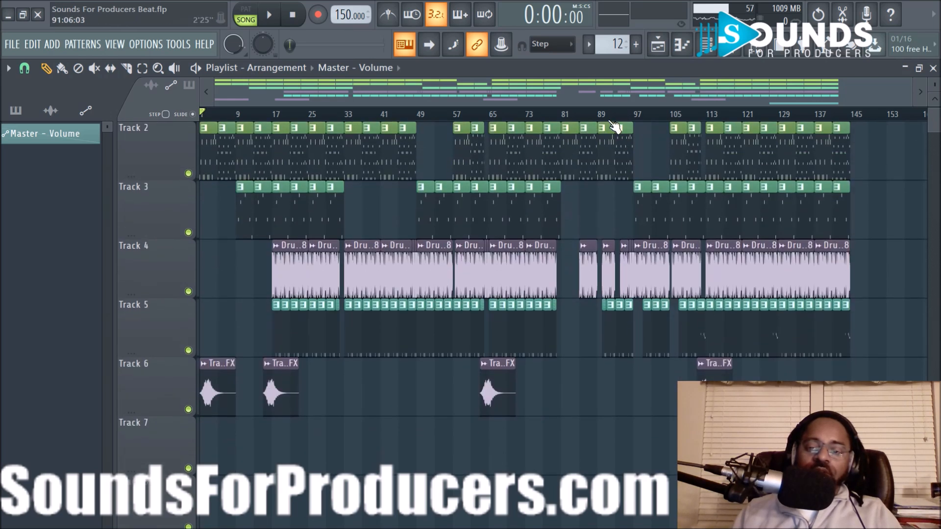
{"action": "scroll", "coordinate": [645, 168], "scroll_direction": "up", "scroll_amount": 1}
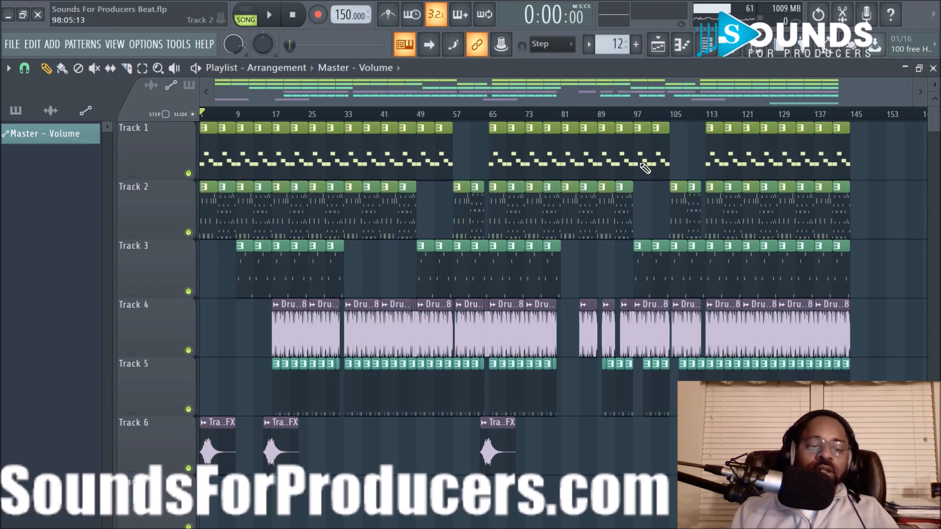
Show the Browser and collapse the Bonus One Shots and 2019 Break Through Vol. 2 folders.
{"action": "left_click", "coordinate": [757, 53]}
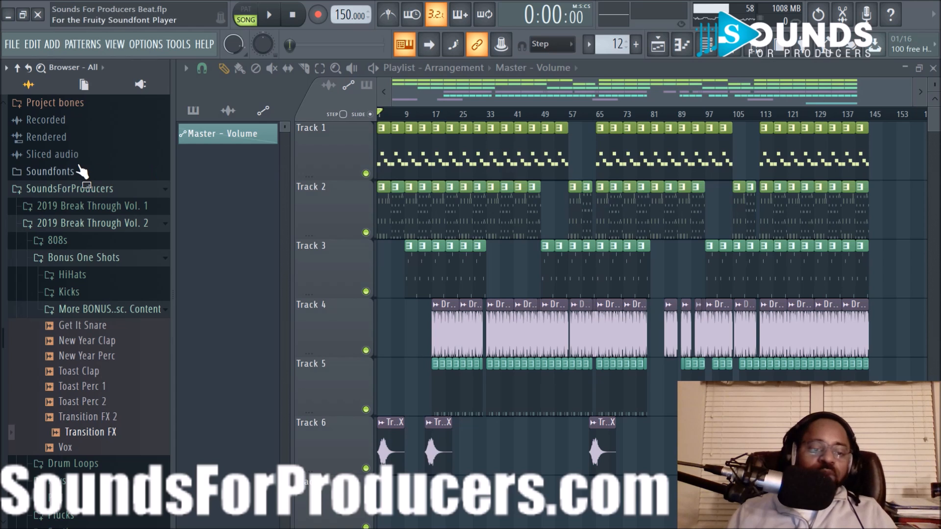
{"action": "left_click", "coordinate": [105, 258]}
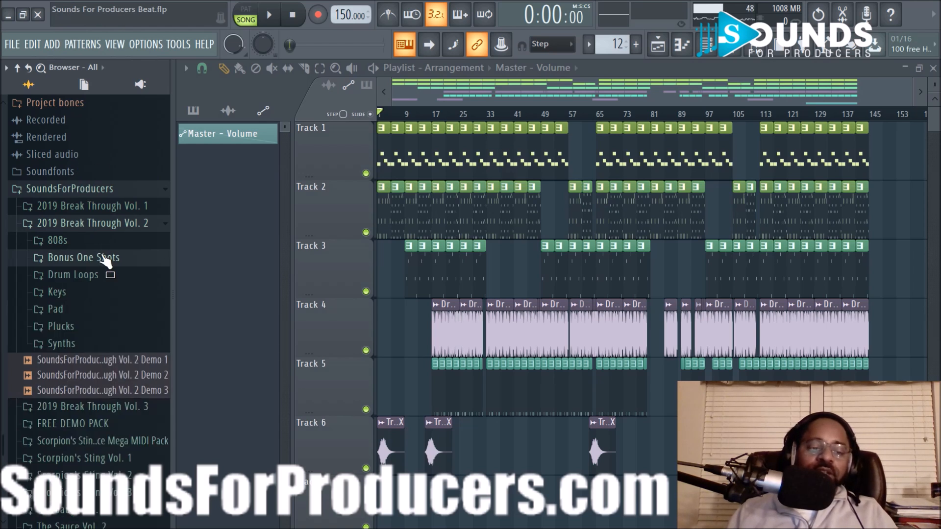
{"action": "left_click", "coordinate": [106, 224]}
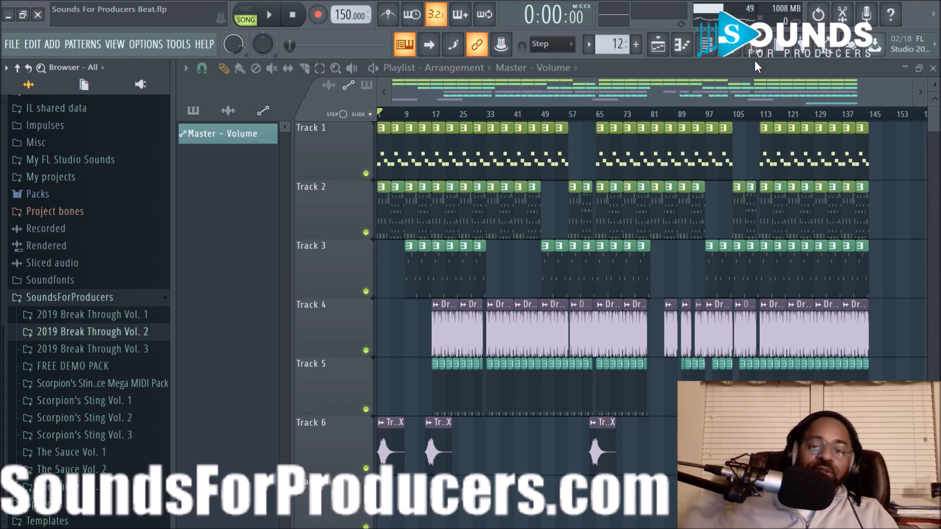
Play the finished beat from the beginning for a short preview and stop playback.
{"action": "key", "text": "space"}
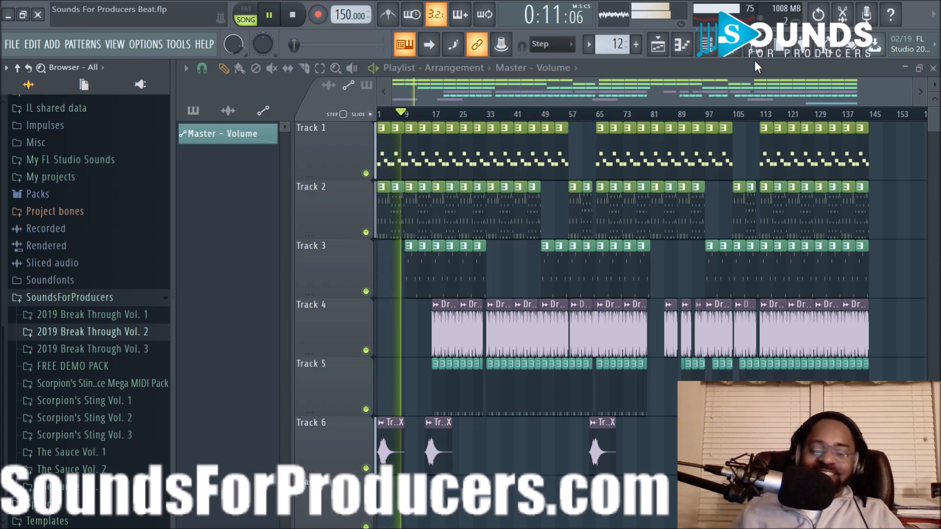
{"action": "key", "text": "space"}
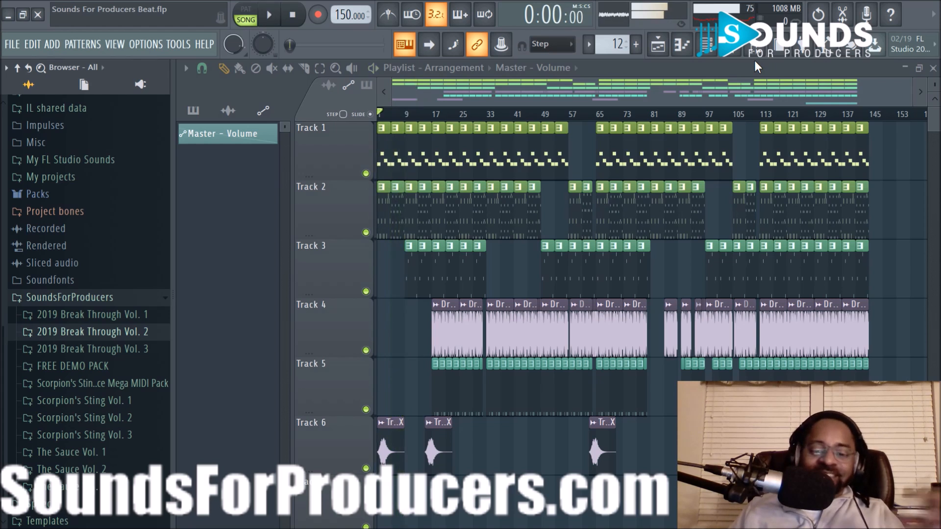